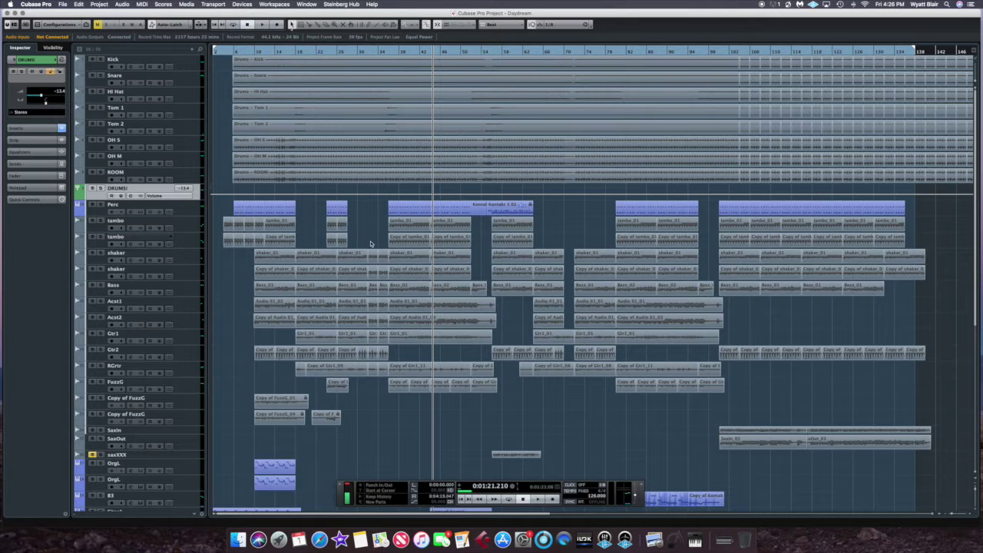
# Survey the project's tracks from the drums to the vocals and FX channels, and the channel faders in the MixConsole
pyautogui.scroll(-8, 368, 244)
pyautogui.scroll(8, 368, 245)
pyautogui.scroll(-6, 376, 219)
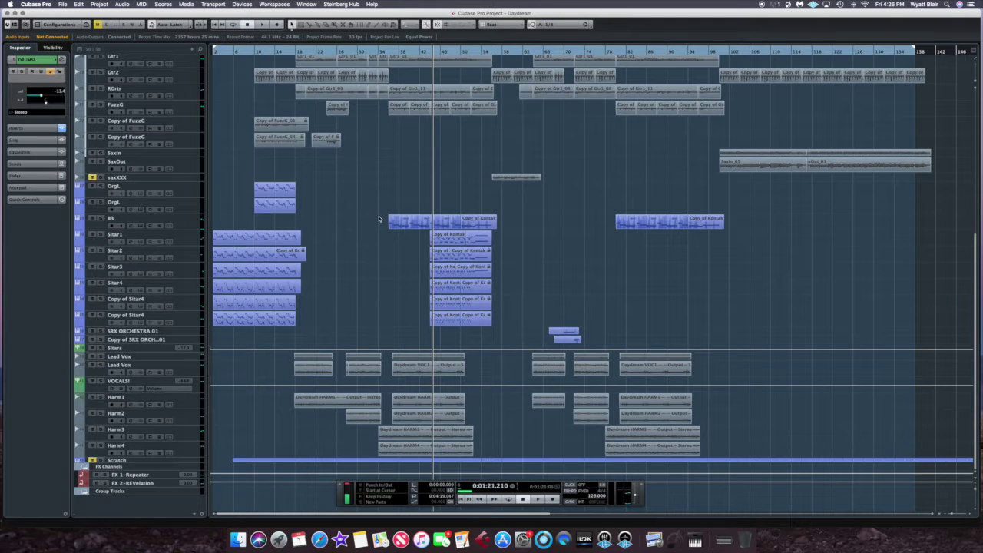
pyautogui.scroll(6, 376, 219)
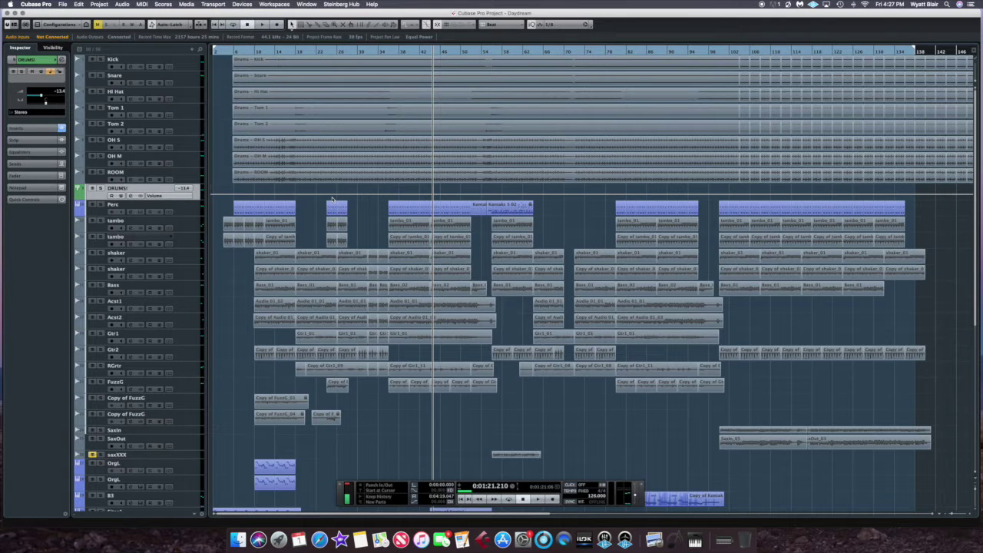
pyautogui.press('F3')
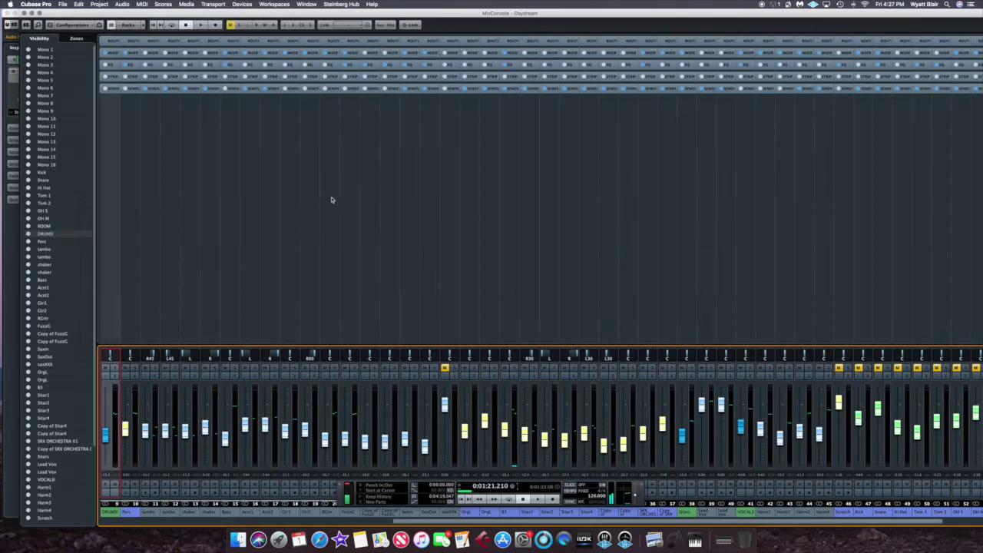
pyautogui.moveTo(581, 523); pyautogui.dragTo(623, 524)
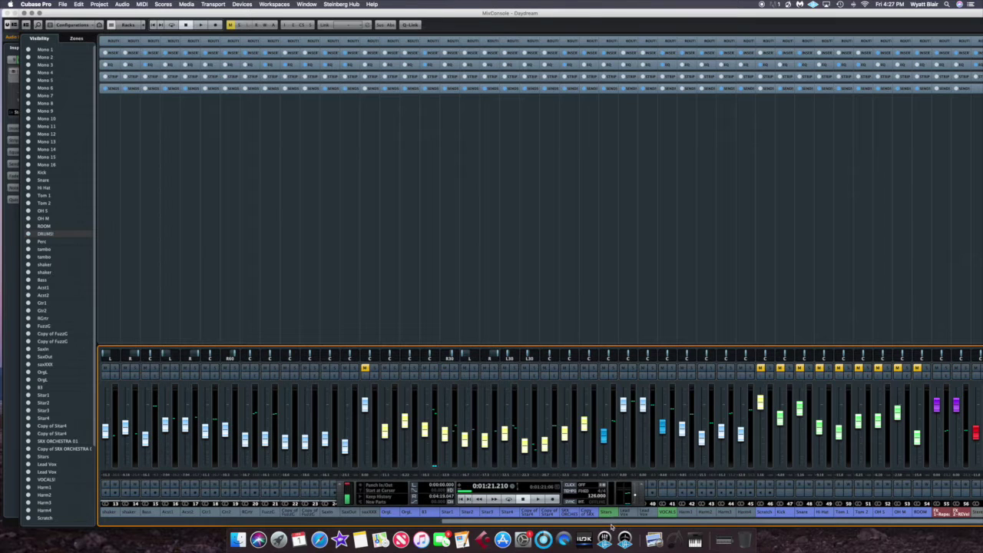
pyautogui.click(10, 13)
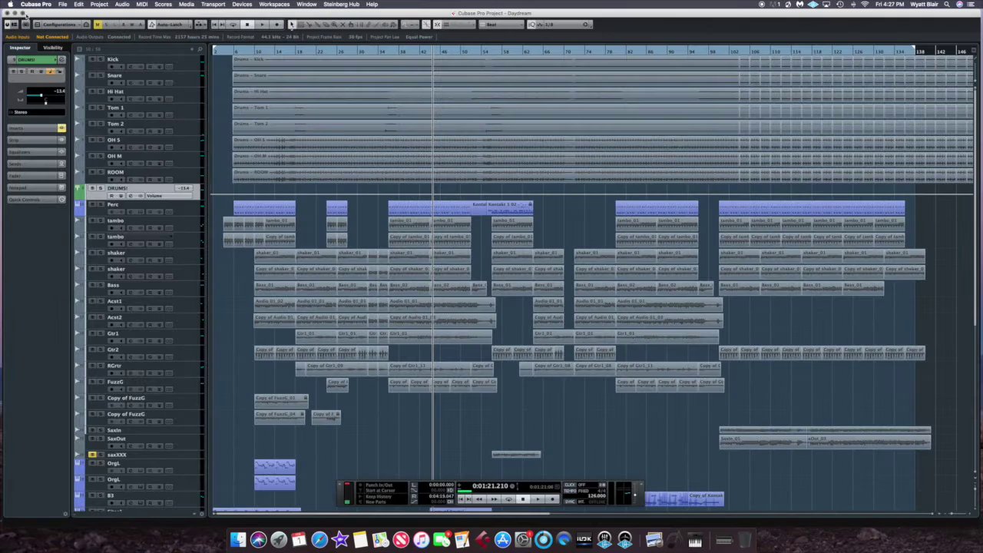
# Solo the Bass track and play it from about 15 seconds to about 31 seconds
pyautogui.click(101, 284)
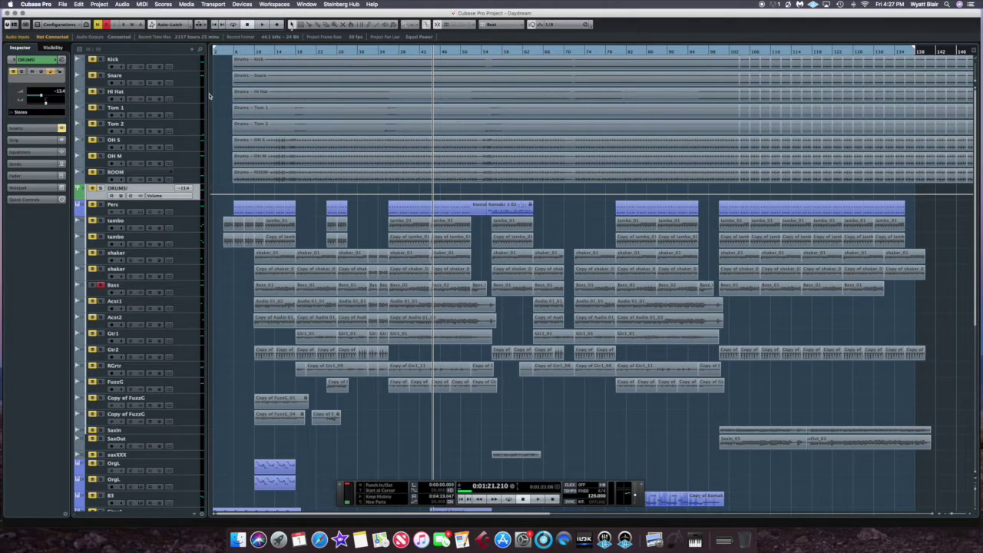
pyautogui.click(245, 51)
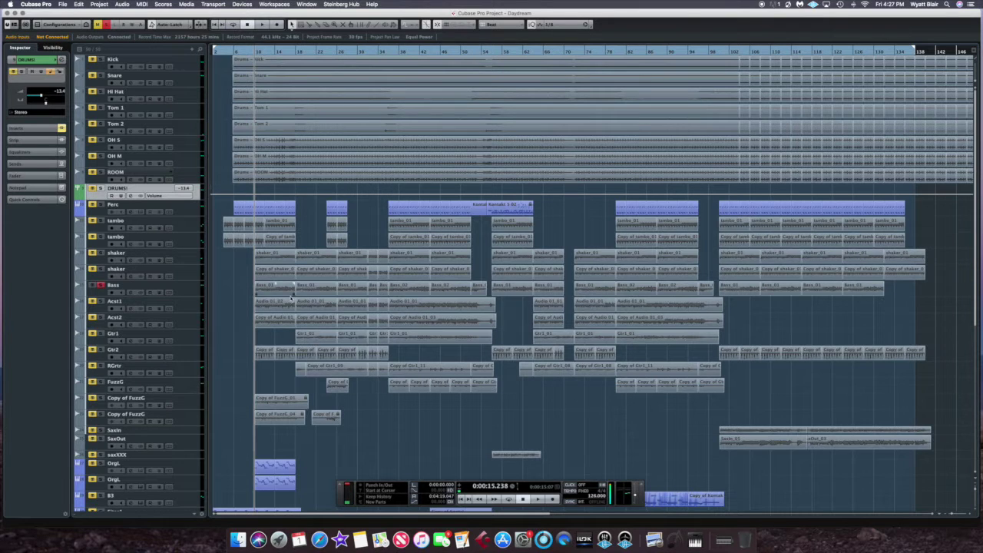
pyautogui.press('h')
pyautogui.press('h')
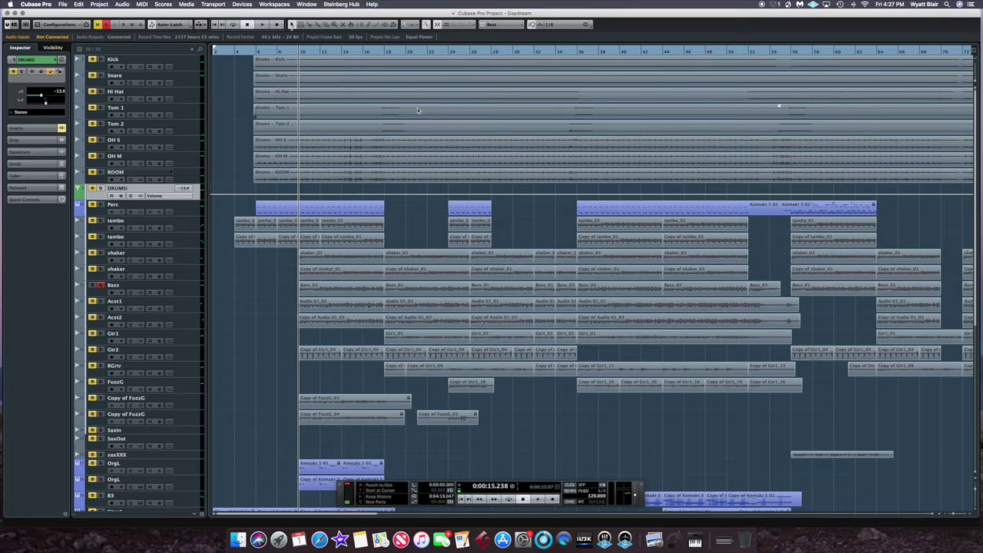
pyautogui.press('g')
pyautogui.press('g')
pyautogui.press('g')
pyautogui.press('g')
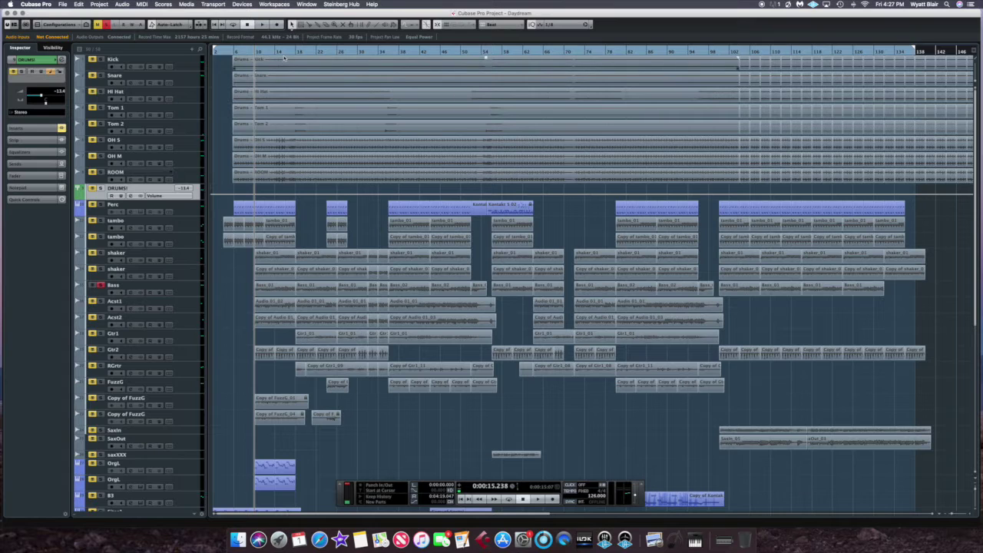
pyautogui.press('space')
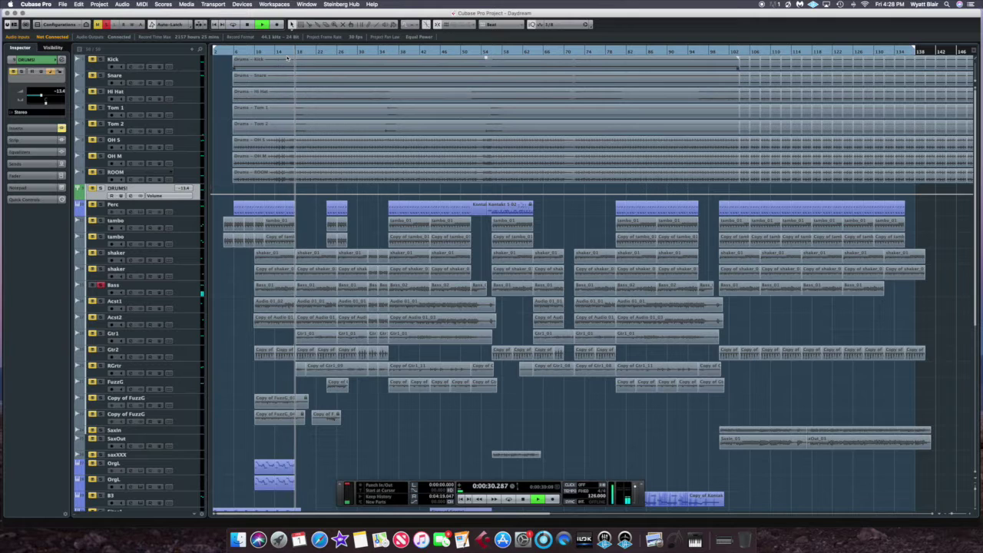
pyautogui.press('space')
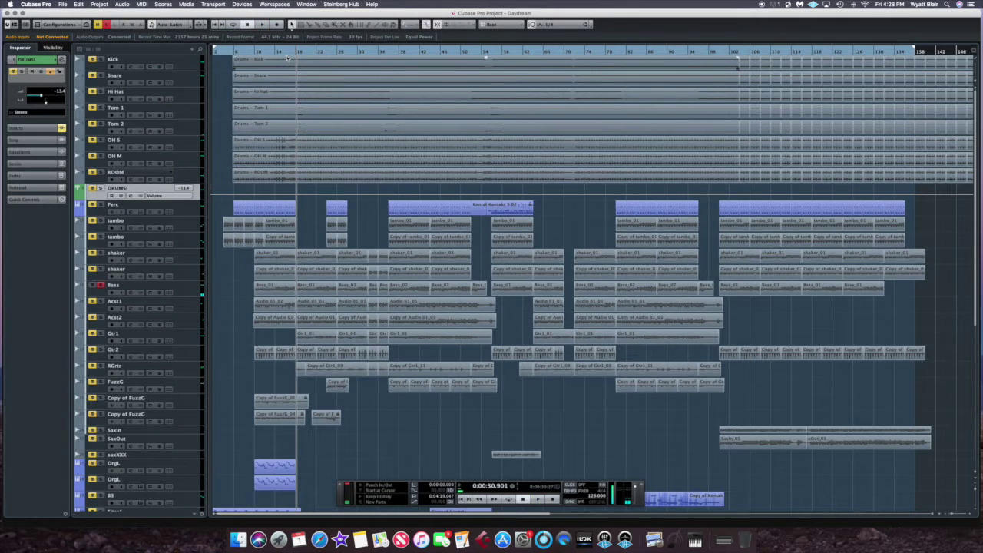
# Open the Bass track's channel settings and reactivate its bypassed insert effects
pyautogui.click(102, 291)
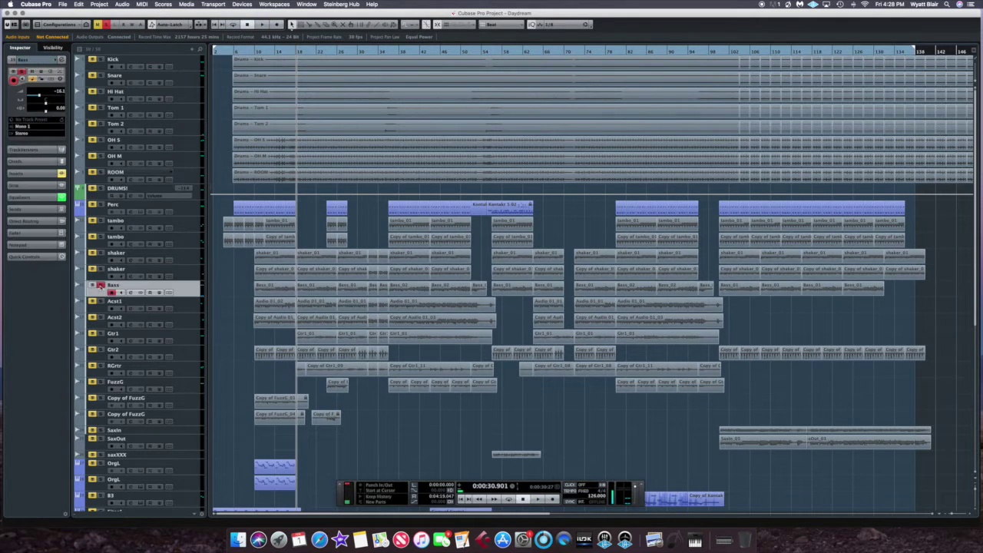
pyautogui.click(131, 292)
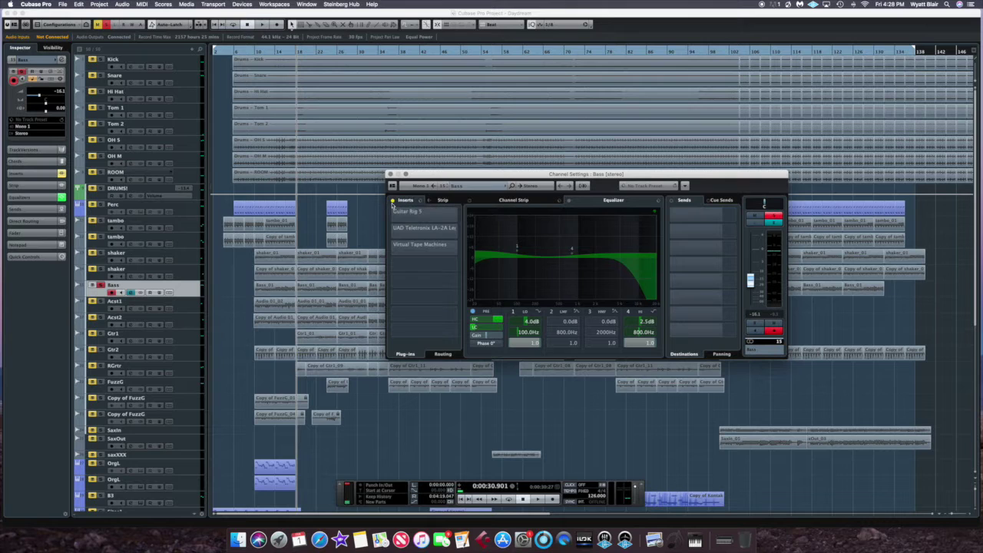
pyautogui.click(393, 200)
# Examine the Guitar Rig 5 insert on the Bass channel, including its Bass Pro amp and matched cabinet, and close it
pyautogui.moveTo(411, 214); pyautogui.dragTo(412, 218)
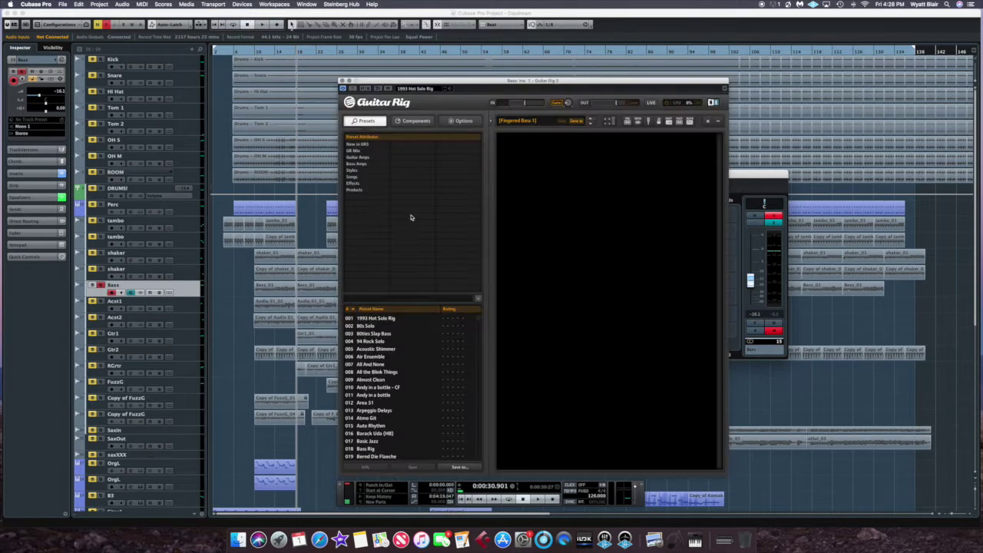
pyautogui.moveTo(528, 83); pyautogui.dragTo(400, 51)
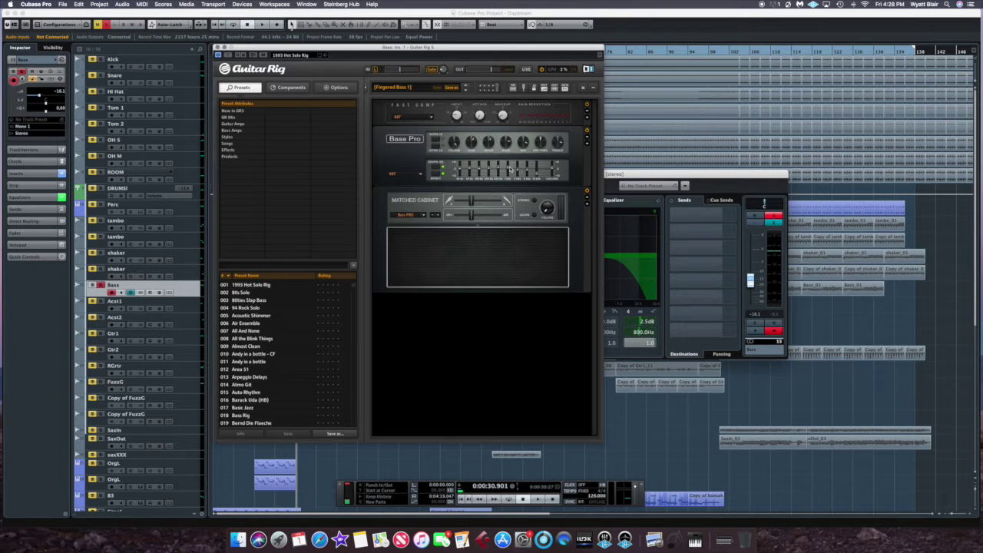
pyautogui.moveTo(383, 50); pyautogui.dragTo(400, 76)
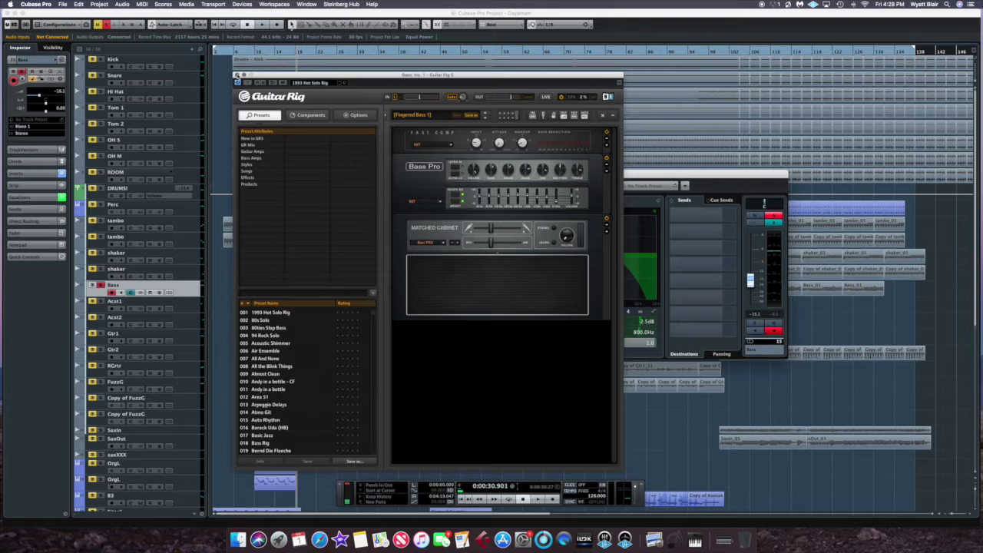
pyautogui.click(237, 82)
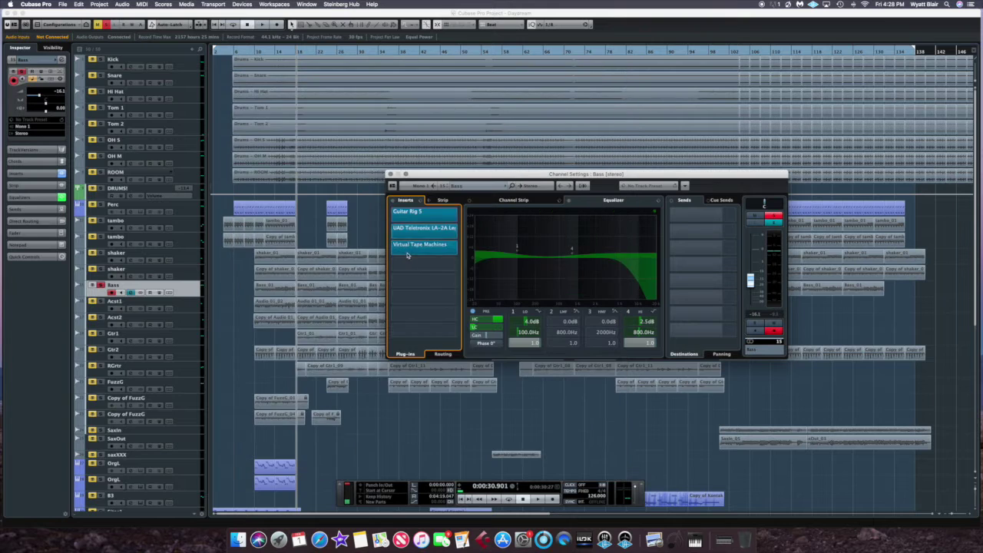
# Examine the UAD Teletronix LA-2A compressor's settings on the Bass channel and close the plug-in
pyautogui.click(444, 231)
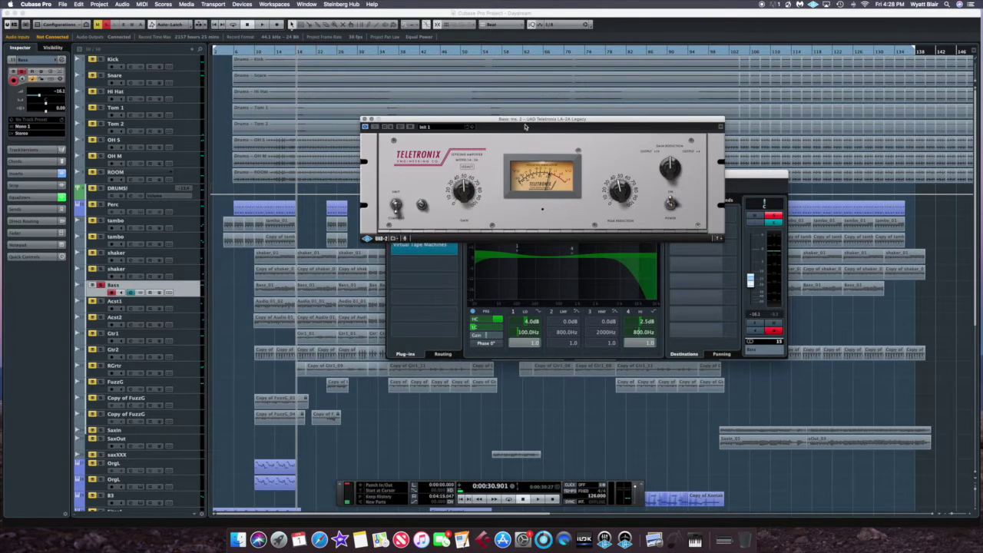
pyautogui.moveTo(525, 121); pyautogui.dragTo(450, 210)
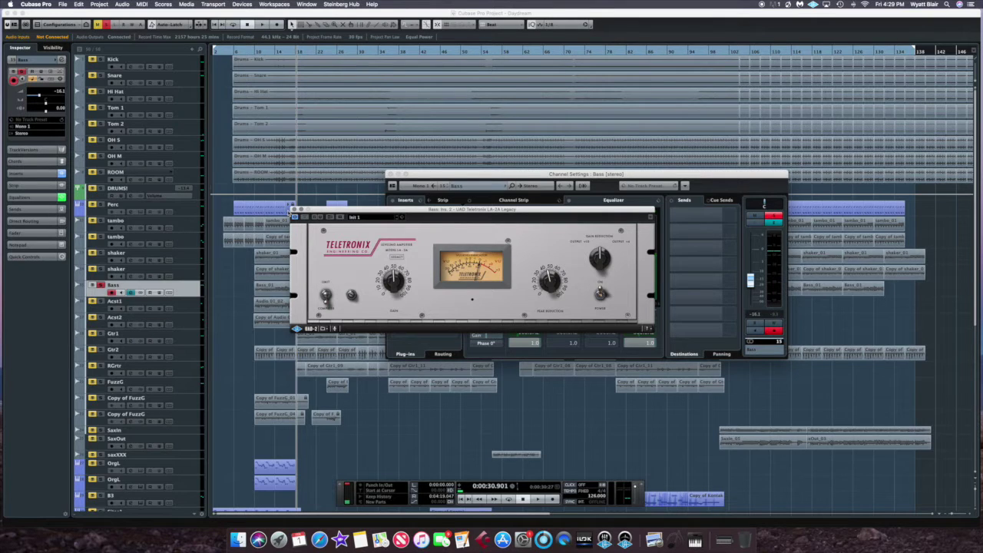
pyautogui.click(293, 210)
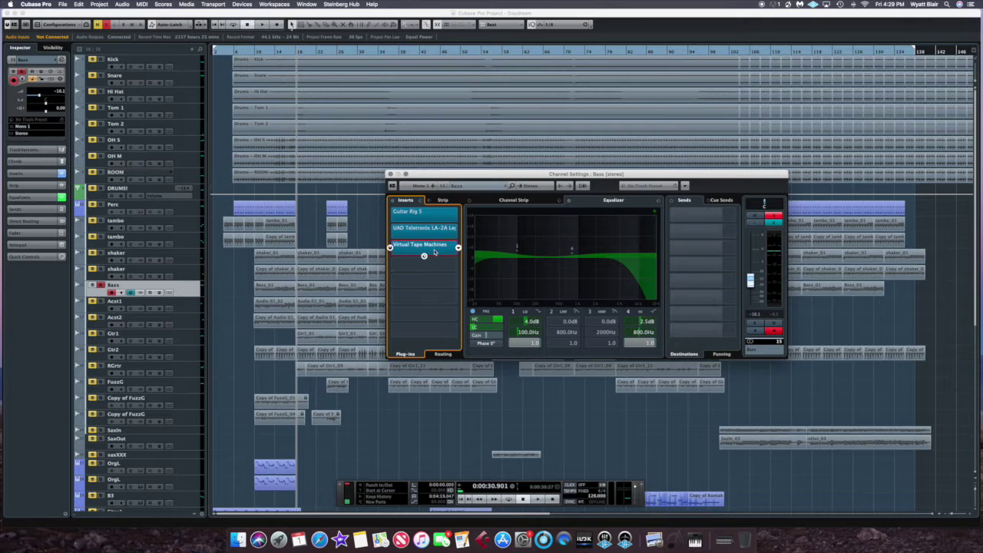
# Examine the Virtual Tape Machines insert on the Bass channel, recheck Guitar Rig 5, and close both plug-ins
pyautogui.click(434, 245)
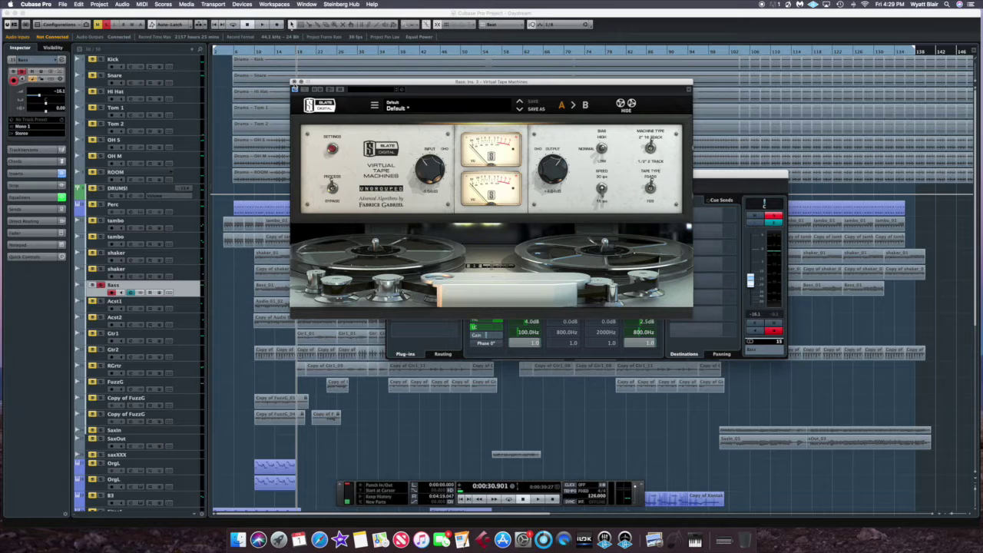
pyautogui.click(295, 81)
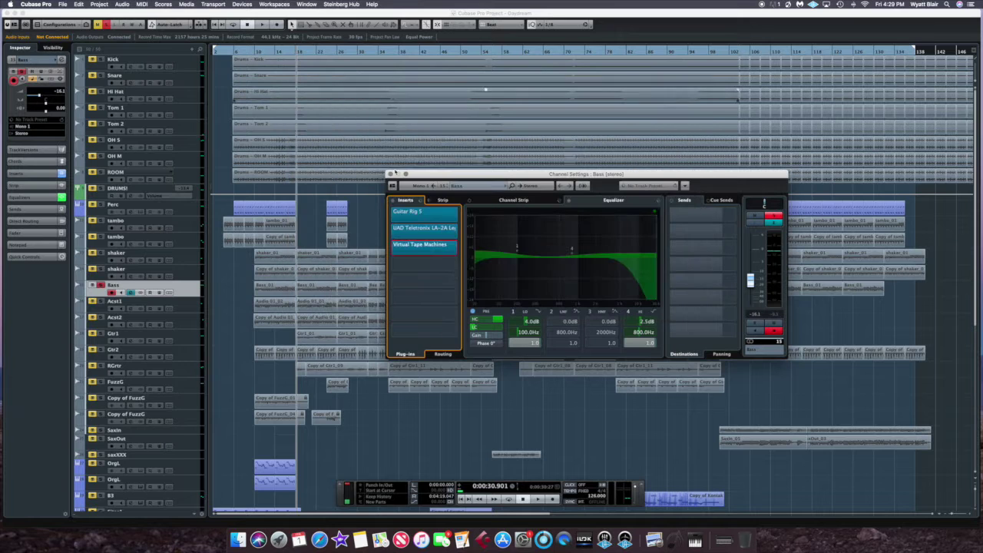
pyautogui.click(419, 209)
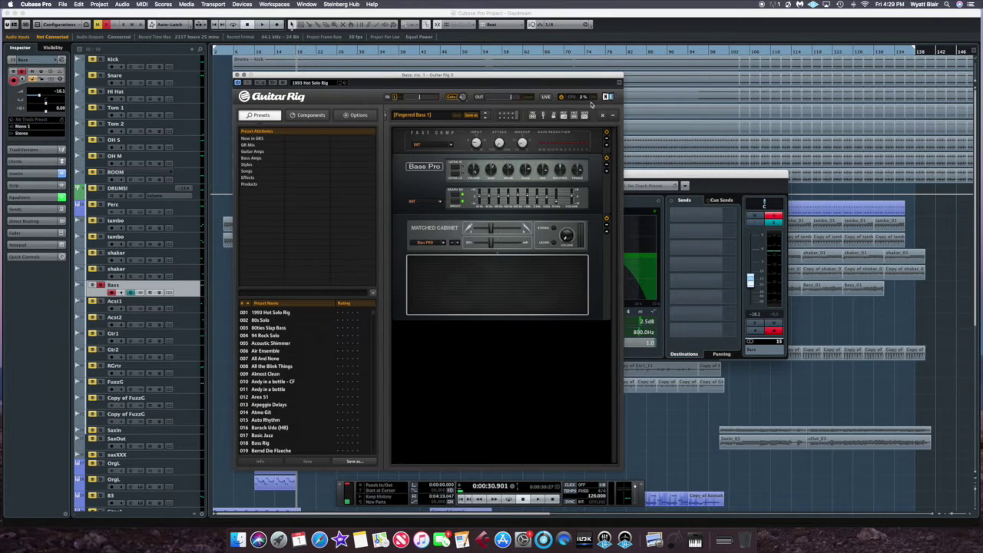
pyautogui.click(238, 76)
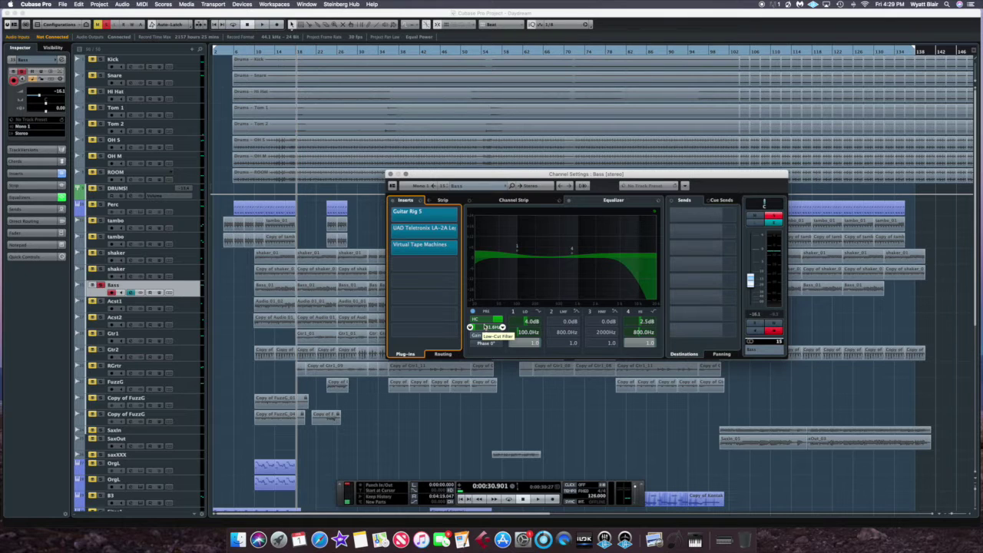
# Try the low-cut filter at 48 Hz in the Bass channel's equalizer and switch the filter off
pyautogui.moveTo(484, 326); pyautogui.dragTo(484, 269)
pyautogui.moveTo(490, 329)
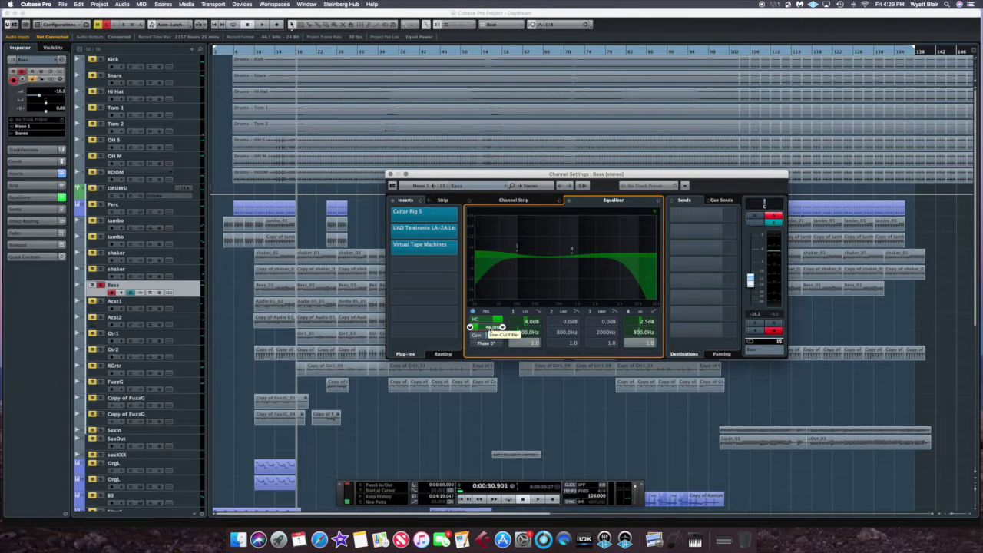
pyautogui.scroll(-5, 491, 329)
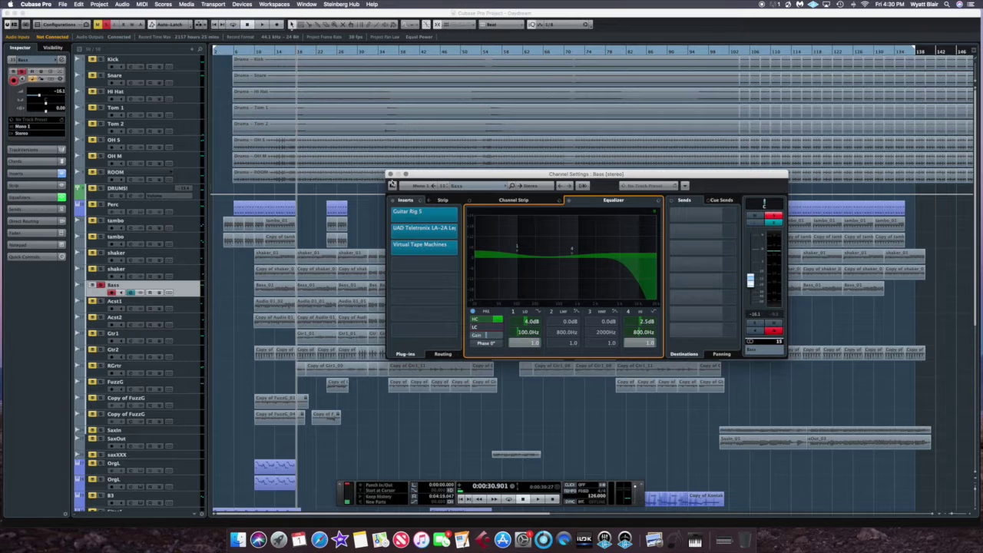
# Play the processed Bass while watching its EQ spectrum and Guitar Rig 5, then stop playback and close the channel settings
pyautogui.press('space')
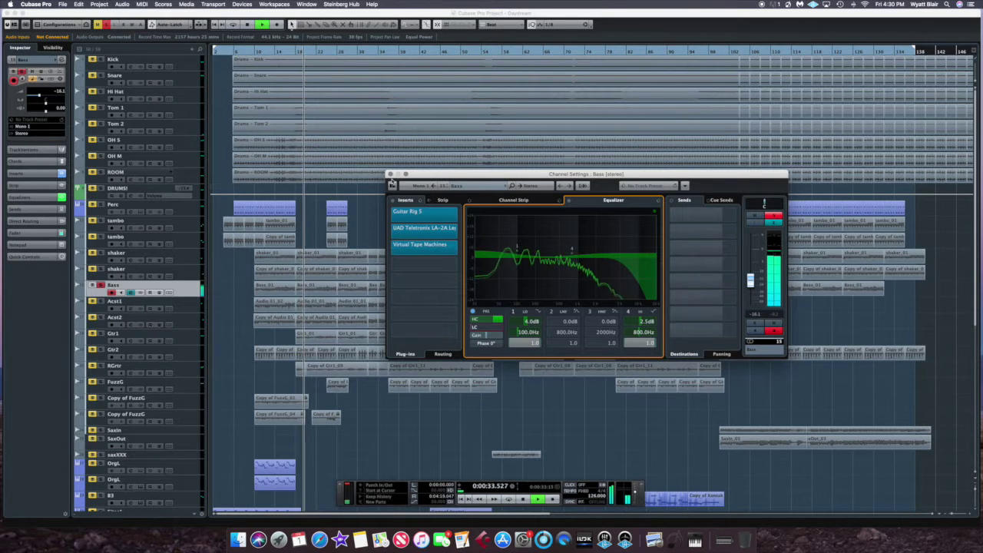
pyautogui.moveTo(439, 219)
pyautogui.click(439, 219)
pyautogui.click(439, 219)
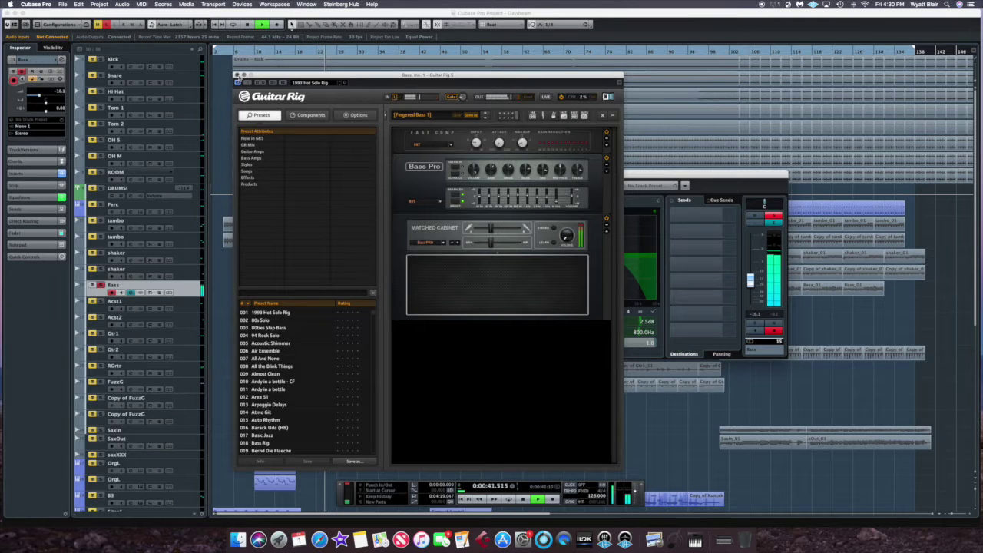
pyautogui.press('super+w')
pyautogui.press('space')
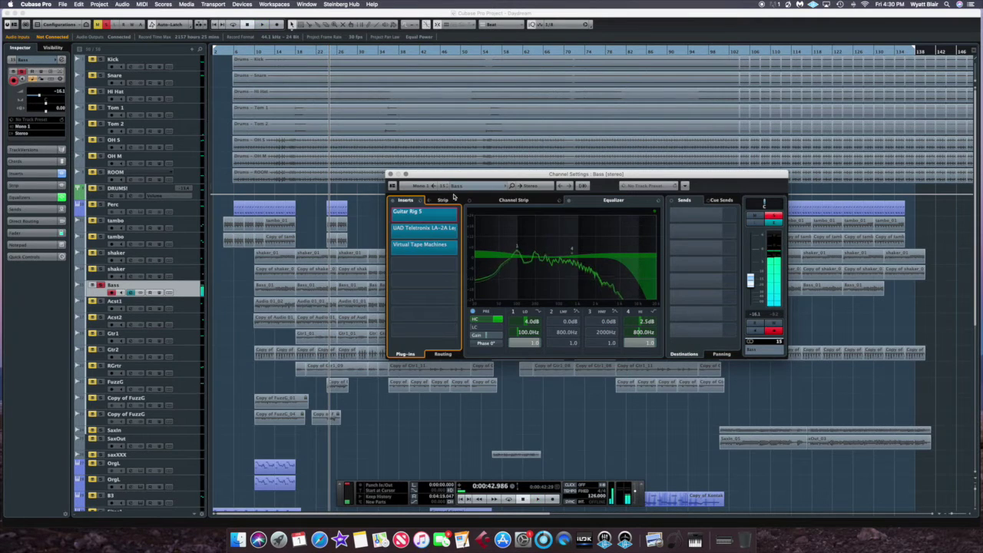
pyautogui.press('super+w')
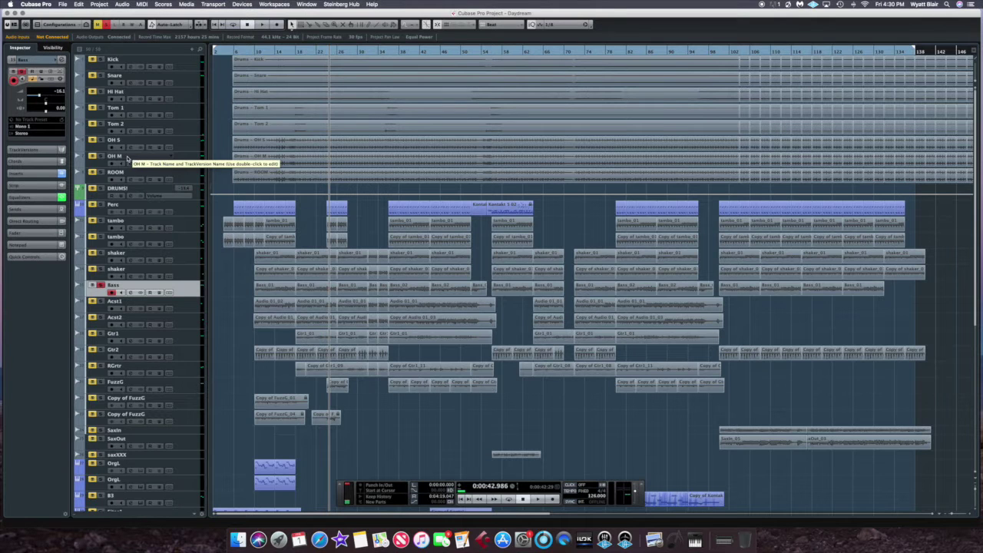
# Reopen the Bass channel settings to examine the equalizer's low and high bands, and close them
pyautogui.click(62, 60)
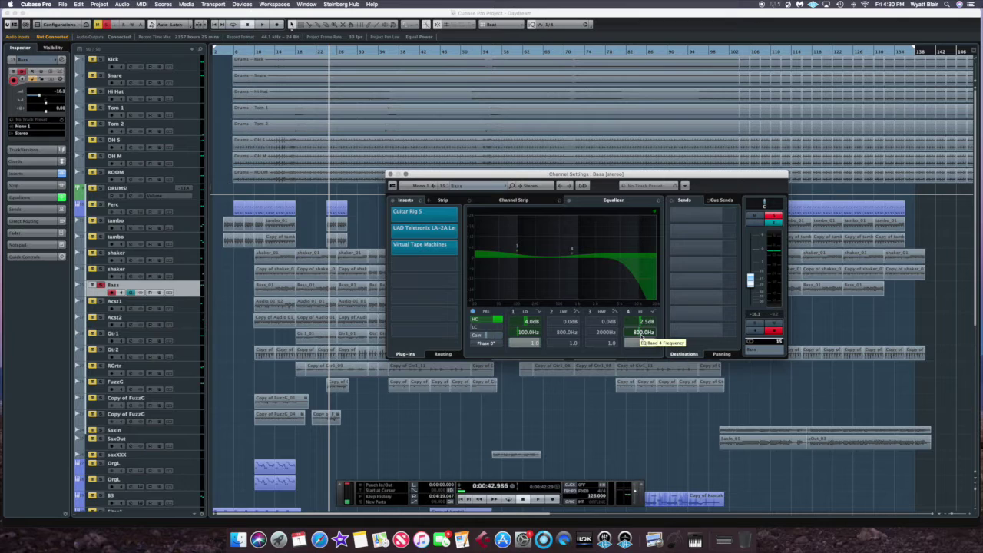
pyautogui.moveTo(572, 256)
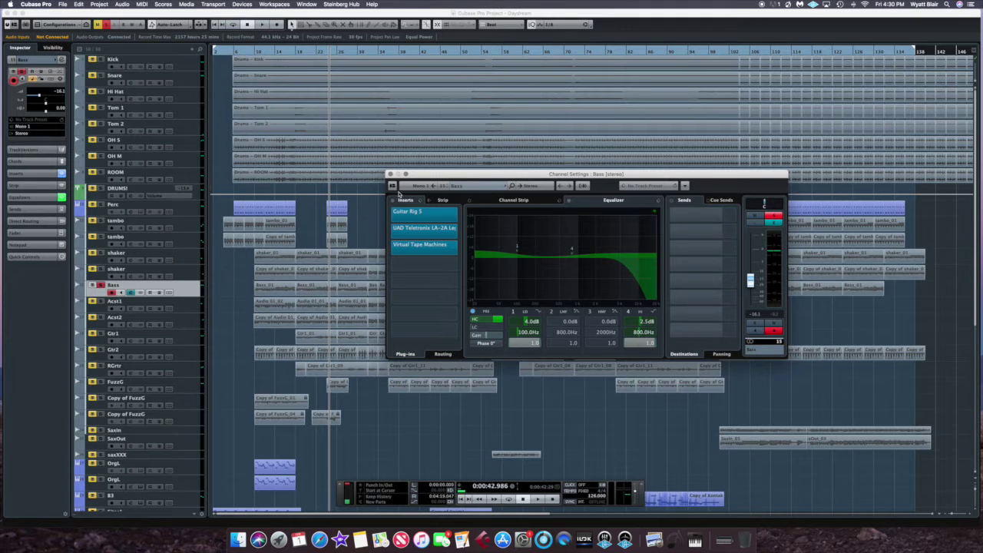
pyautogui.click(390, 174)
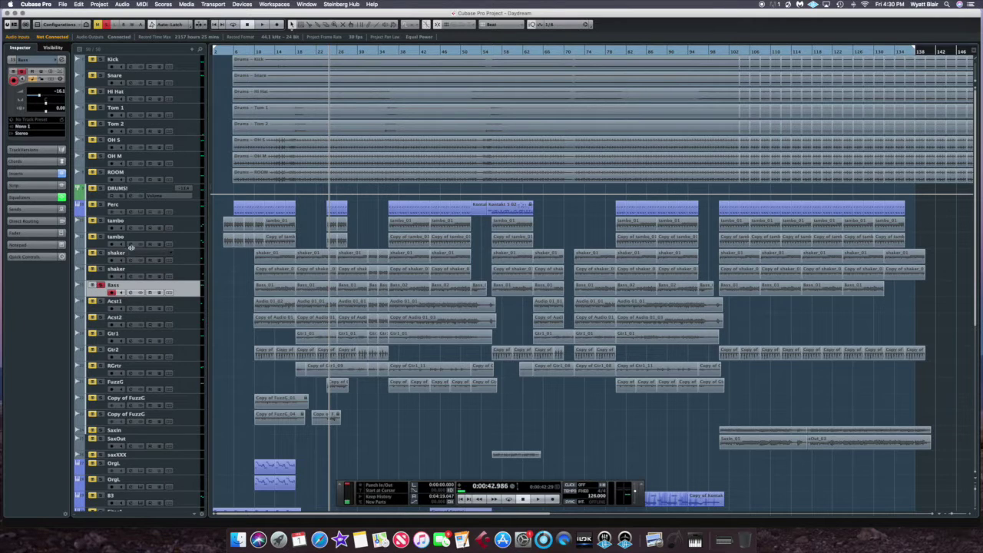
# Solo Acst1 and Acst2 together with the Bass and start playback from about 15 seconds
pyautogui.click(100, 302)
pyautogui.click(99, 316)
pyautogui.click(247, 52)
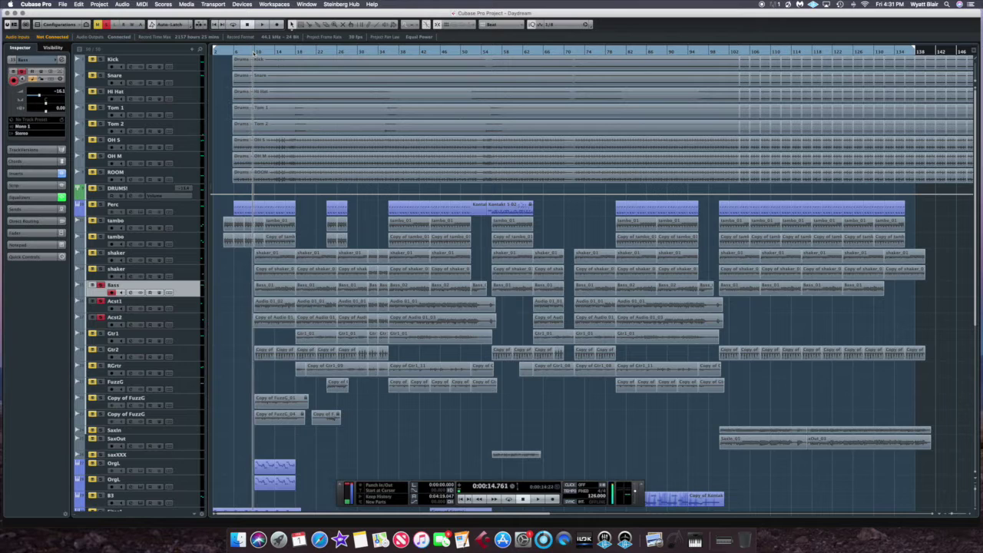
pyautogui.press('space')
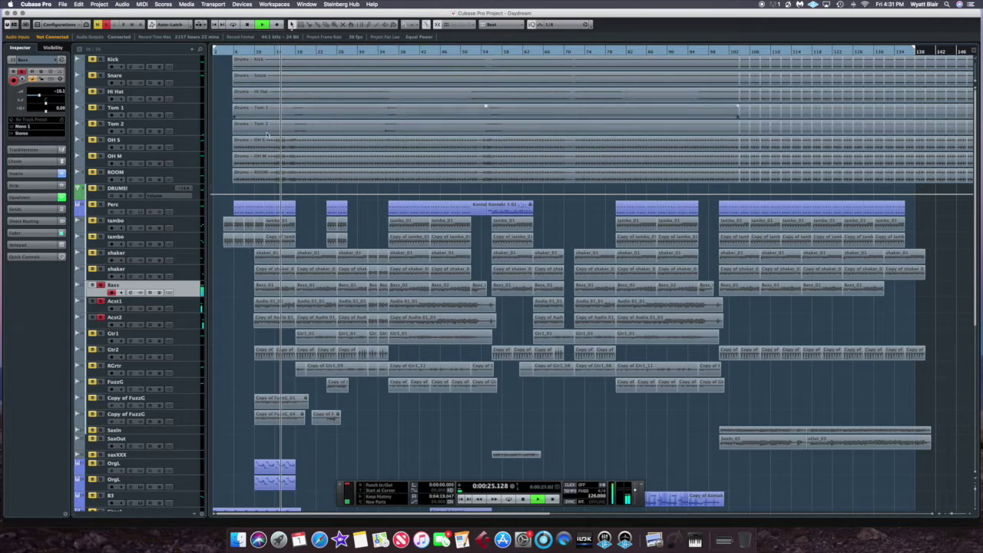
# Stop playback and open the Acst1 channel settings to examine its inserts, EQ and FX 2-REVelation send
pyautogui.press('space')
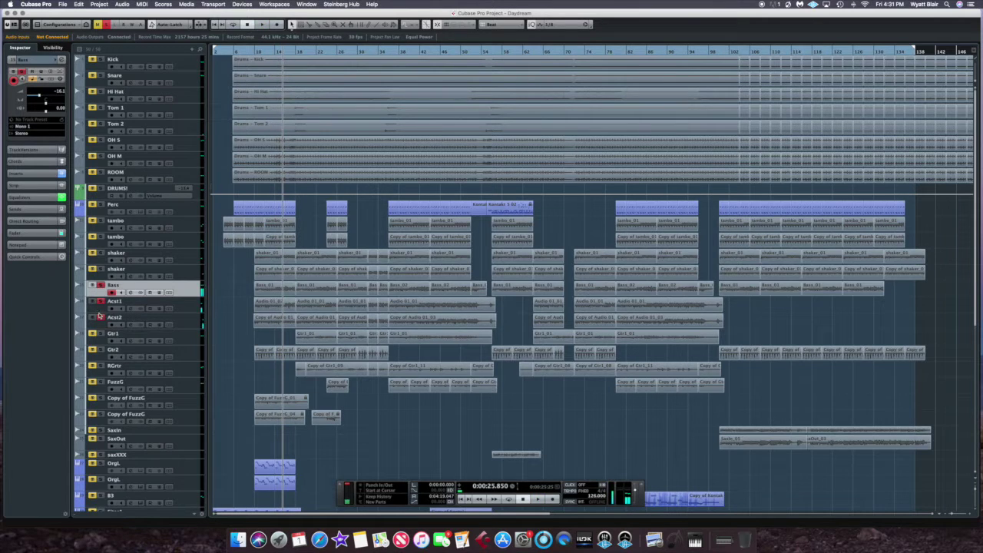
pyautogui.click(99, 310)
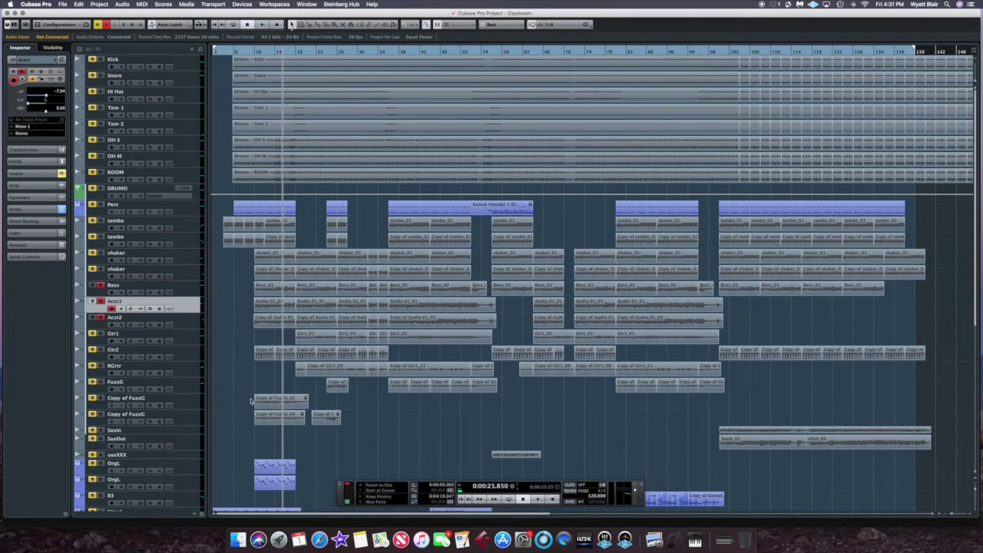
pyautogui.scroll(-4, 96, 324)
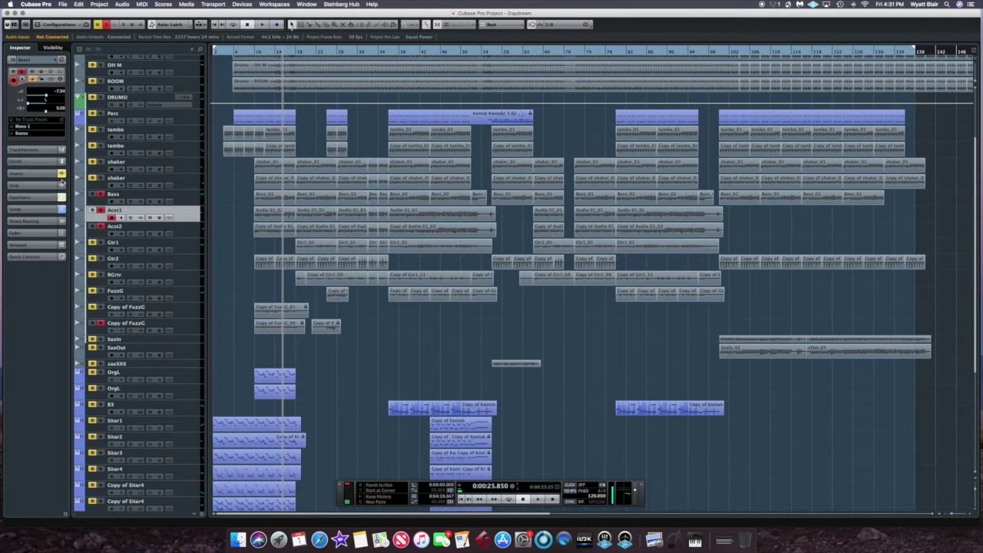
pyautogui.click(62, 60)
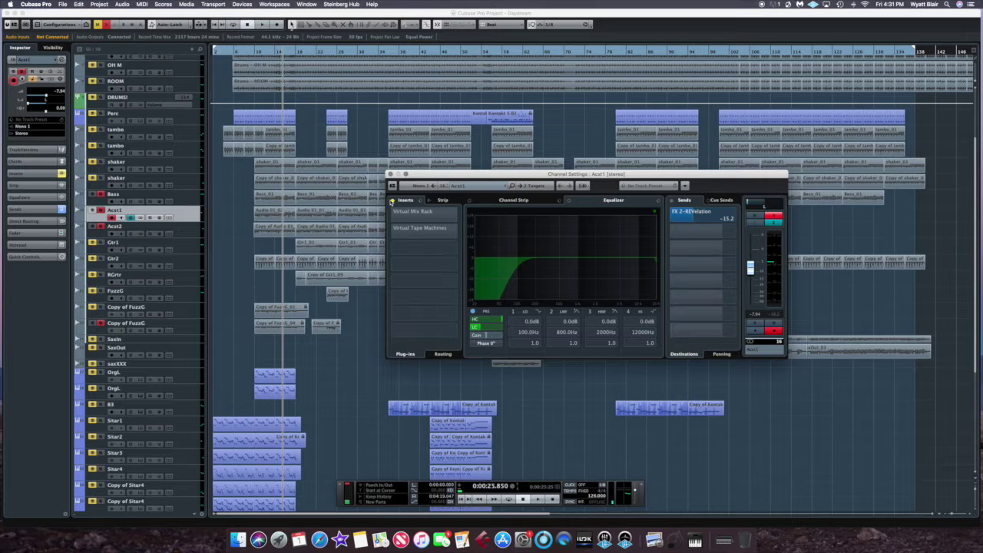
pyautogui.moveTo(694, 218)
# Open the FX 2-REVelation channel settings, examine the REVelation plug-in with its Spring Reverb preset, and close both windows
pyautogui.scroll(-6, 127, 478)
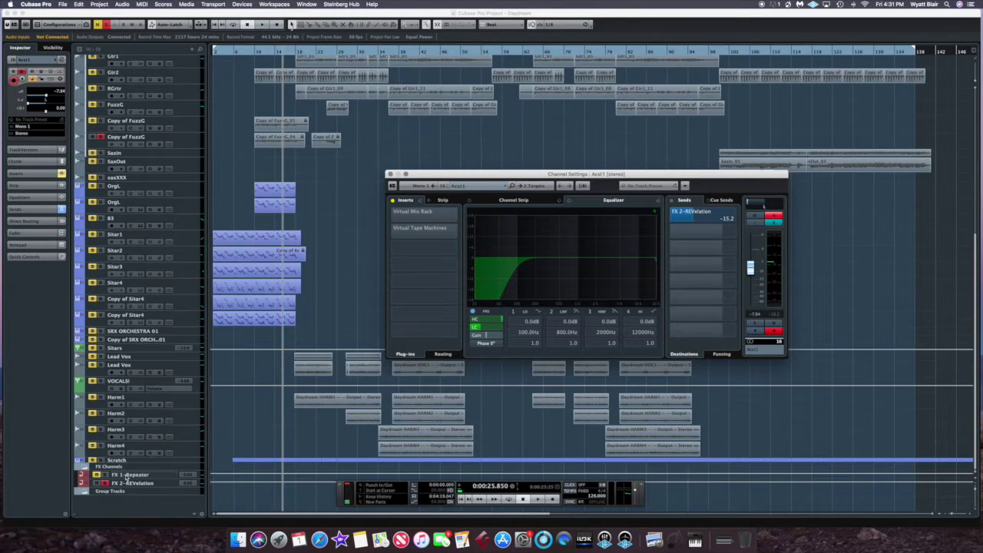
pyautogui.click(127, 482)
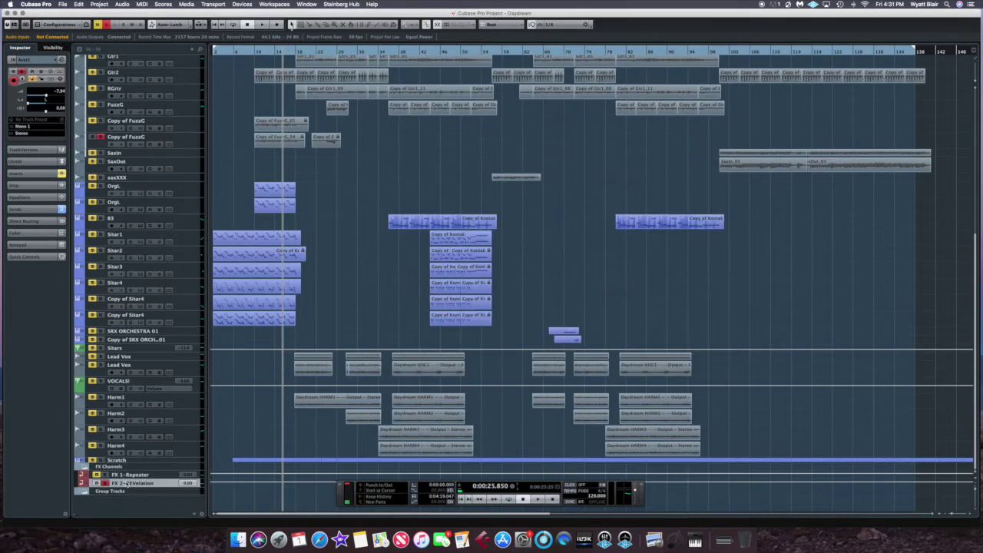
pyautogui.click(62, 59)
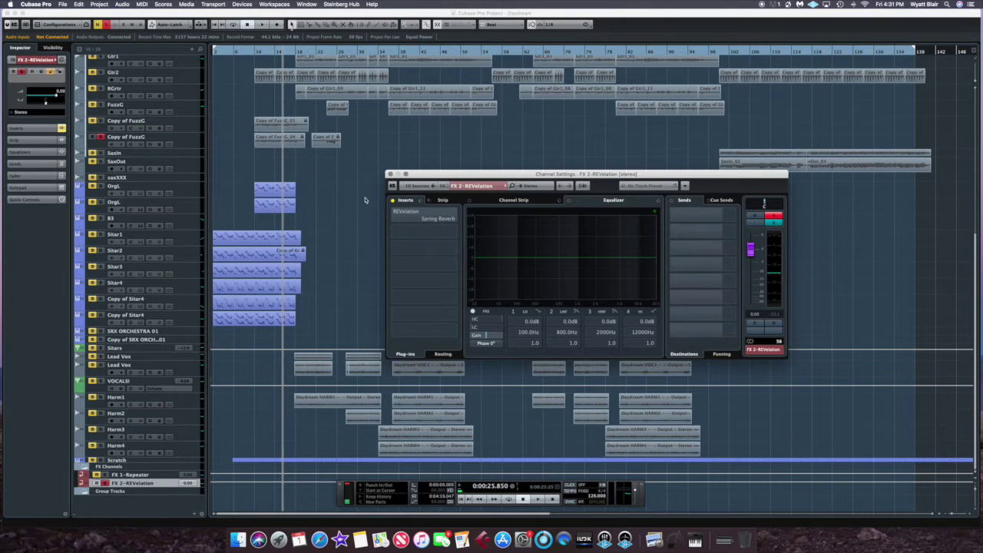
pyautogui.click(400, 217)
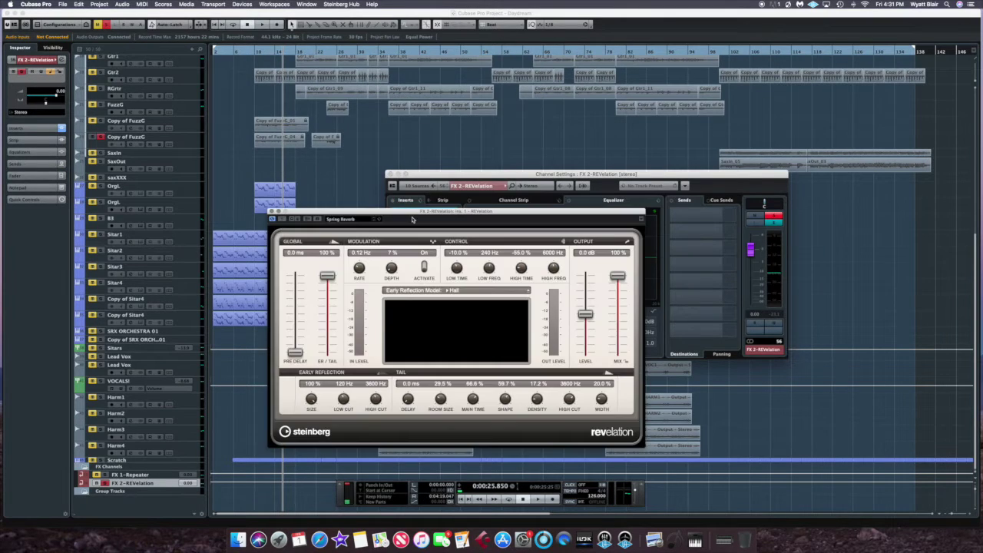
pyautogui.moveTo(400, 218); pyautogui.dragTo(412, 218)
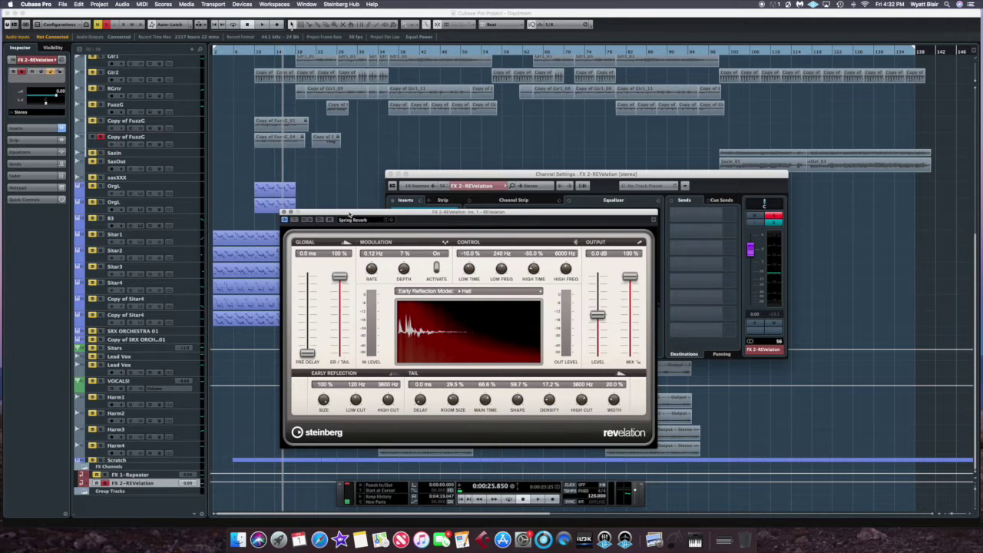
pyautogui.moveTo(350, 214); pyautogui.dragTo(403, 231)
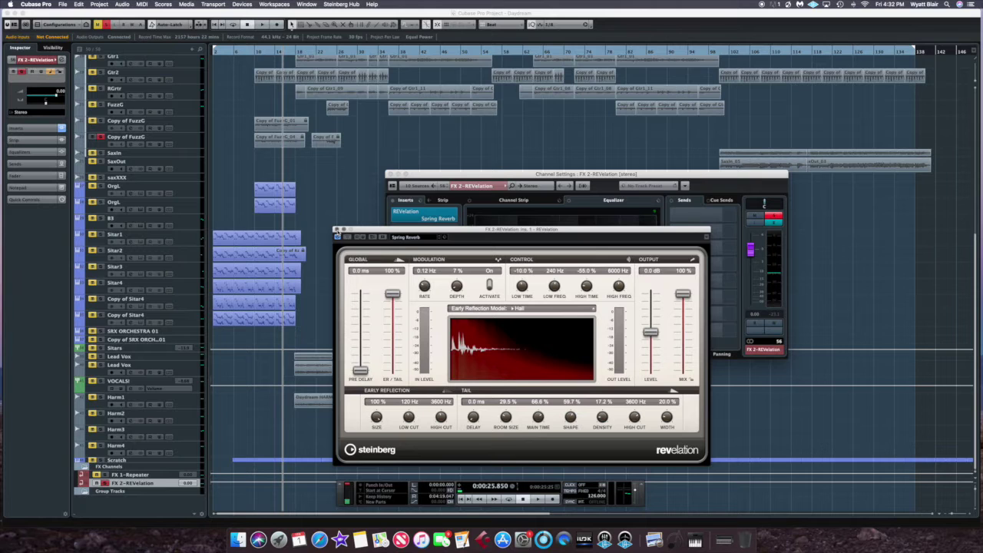
pyautogui.click(337, 230)
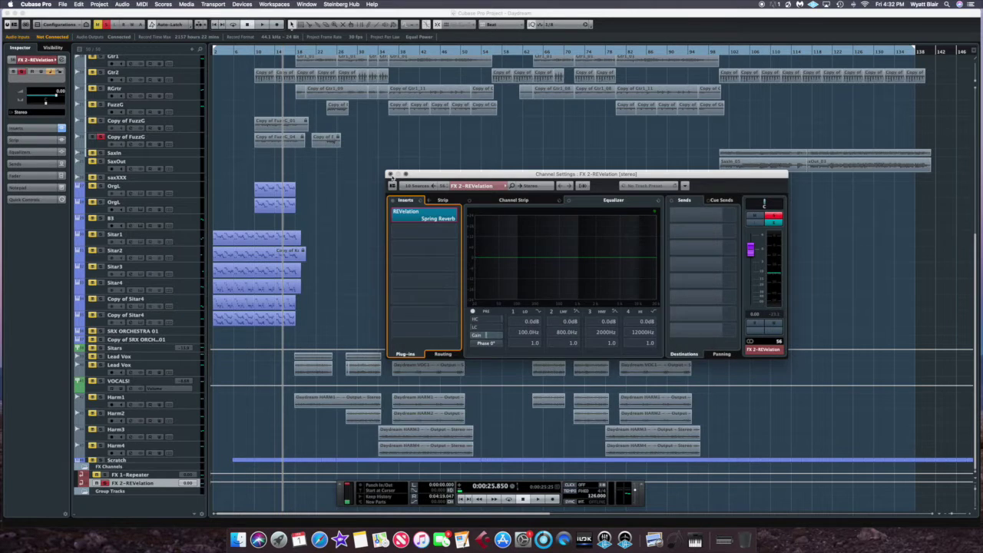
pyautogui.click(390, 175)
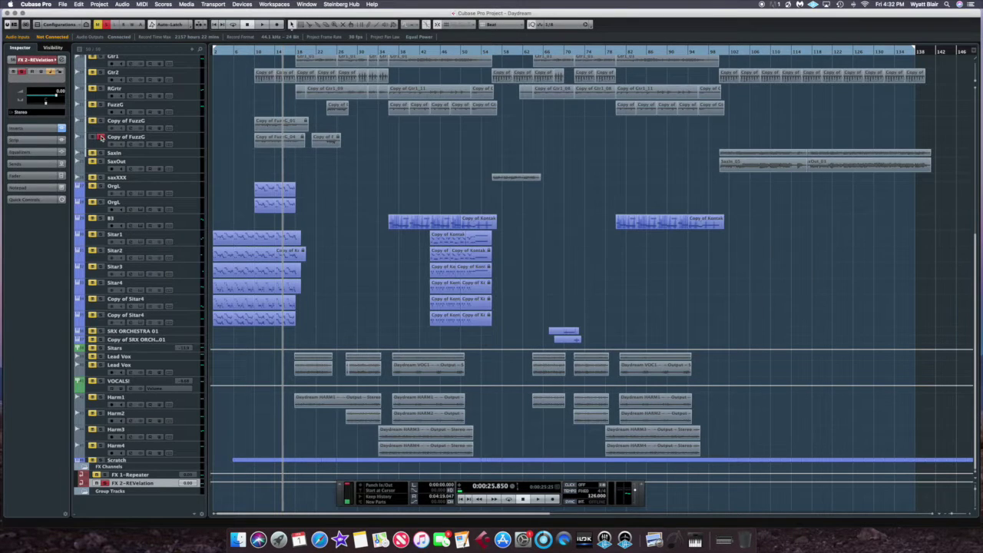
# Reopen the Acst1 channel settings and re-enable its bypassed inserts
pyautogui.scroll(10, 101, 136)
pyautogui.click(99, 311)
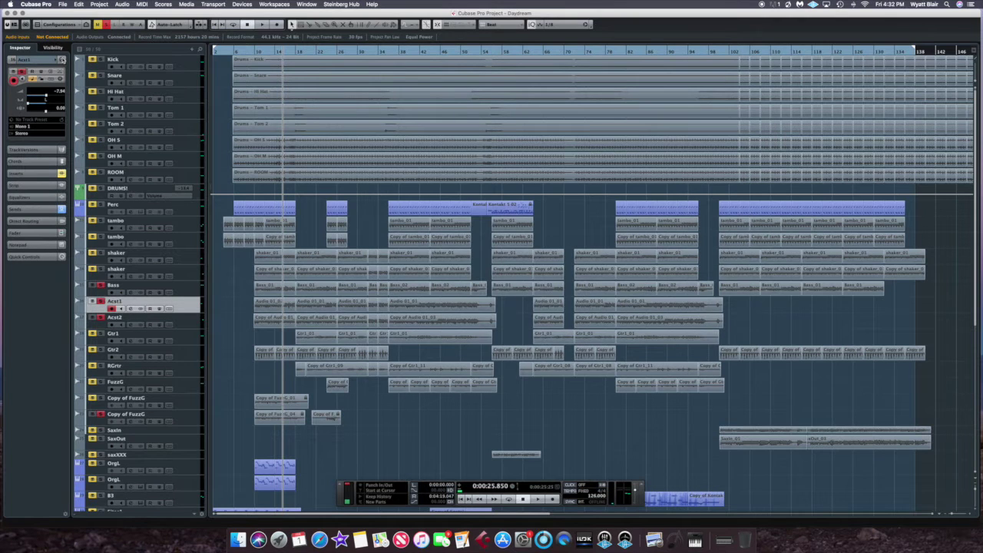
pyautogui.click(62, 59)
pyautogui.moveTo(413, 212); pyautogui.dragTo(415, 213)
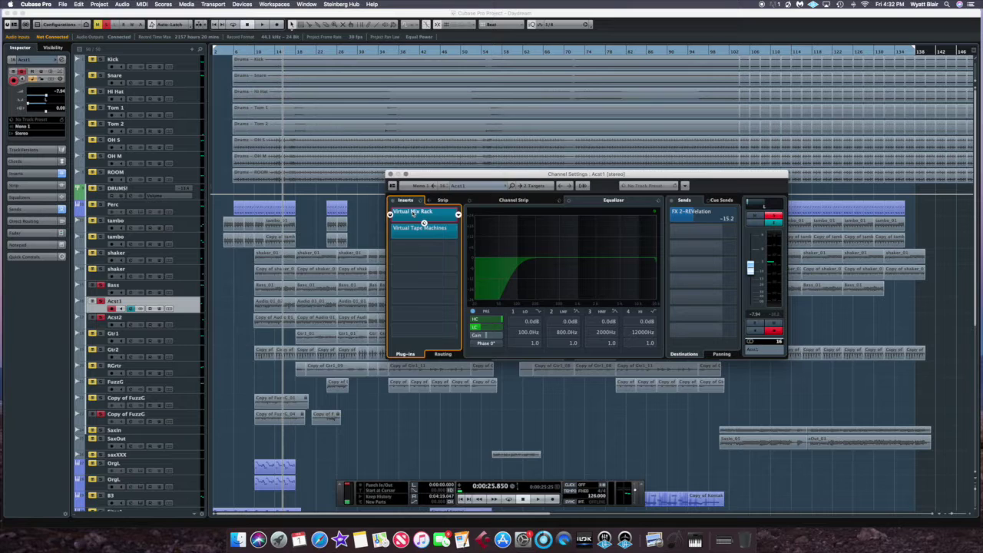
# Examine the FG-N equalizer and FG-Stress modules in Acst1's Virtual Mix Rack, check the low-cut frequency, and close the channel settings
pyautogui.click(413, 213)
pyautogui.moveTo(365, 128); pyautogui.dragTo(431, 156)
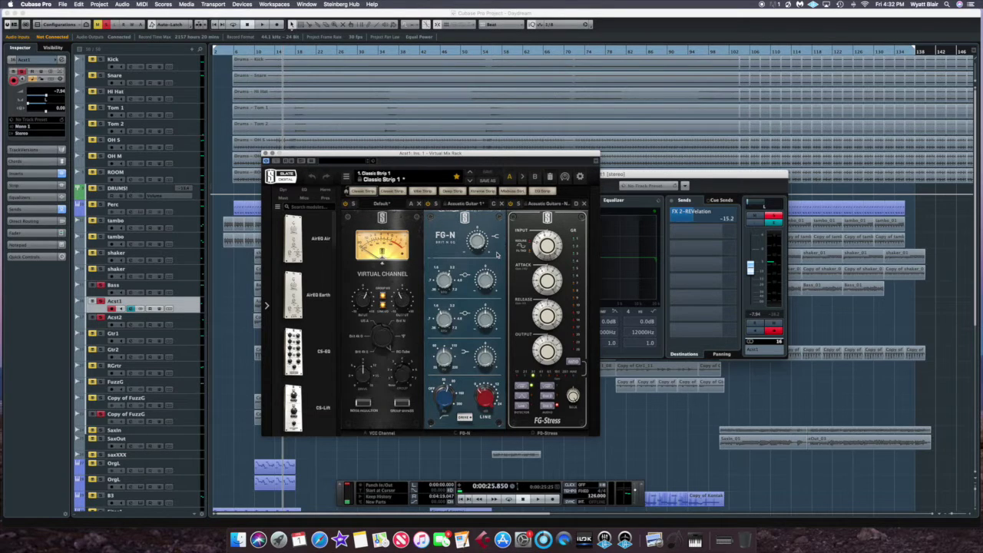
pyautogui.moveTo(477, 244); pyautogui.dragTo(478, 240)
pyautogui.moveTo(453, 282); pyautogui.dragTo(453, 279)
pyautogui.moveTo(445, 397)
pyautogui.click(265, 154)
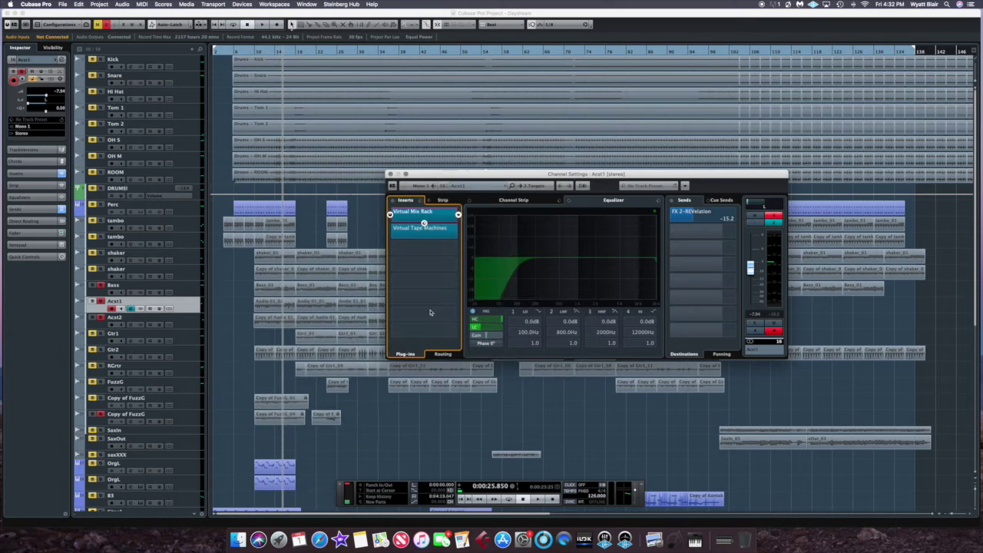
pyautogui.click(491, 330)
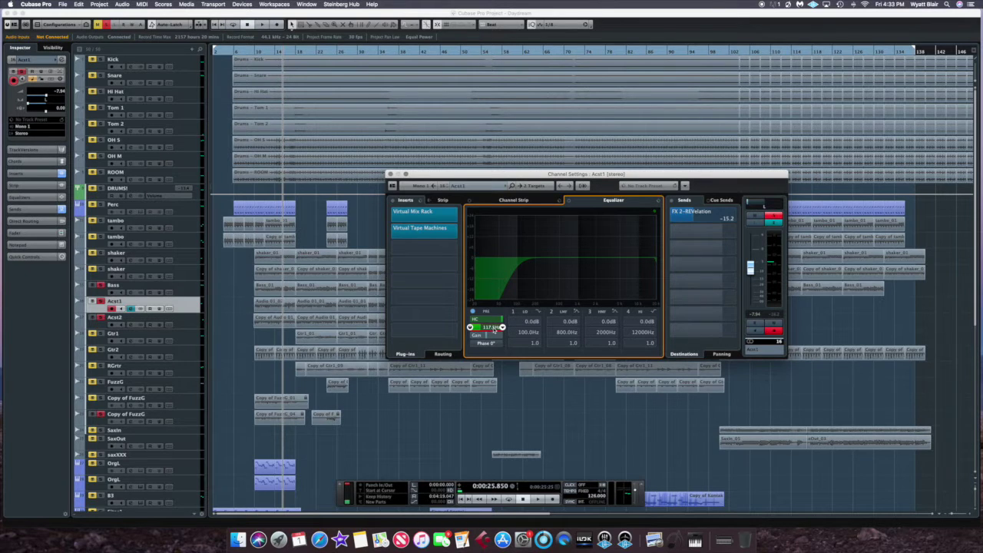
pyautogui.click(389, 175)
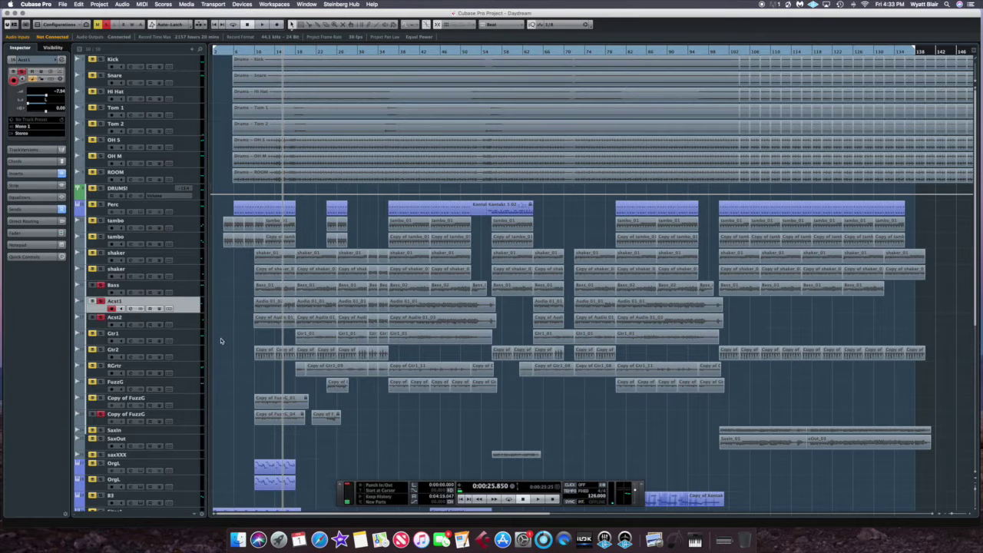
# Re-enable the bypassed inserts of Acst2, close its channel settings, and briefly play the soloed Bass with both acoustic guitars
pyautogui.click(198, 325)
pyautogui.click(63, 61)
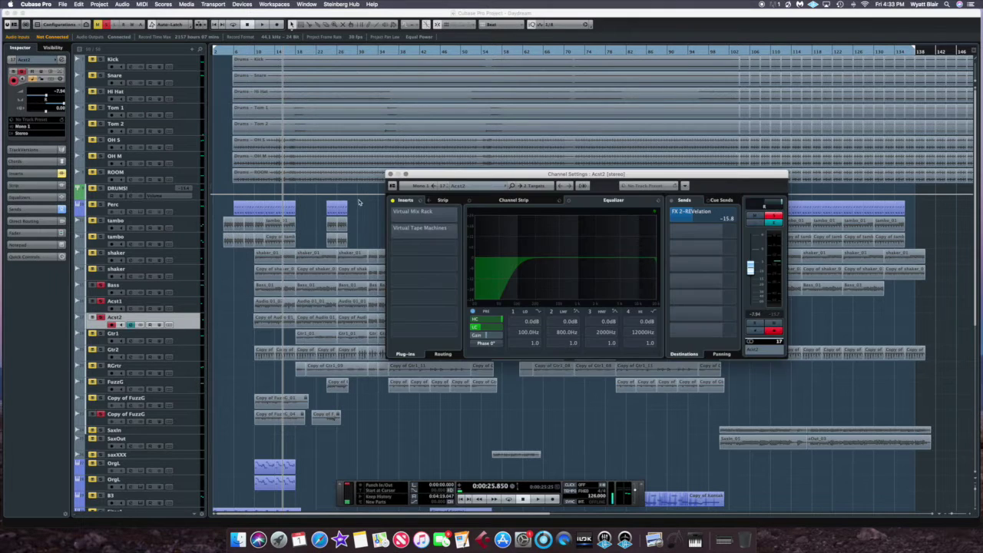
pyautogui.click(393, 200)
pyautogui.click(390, 175)
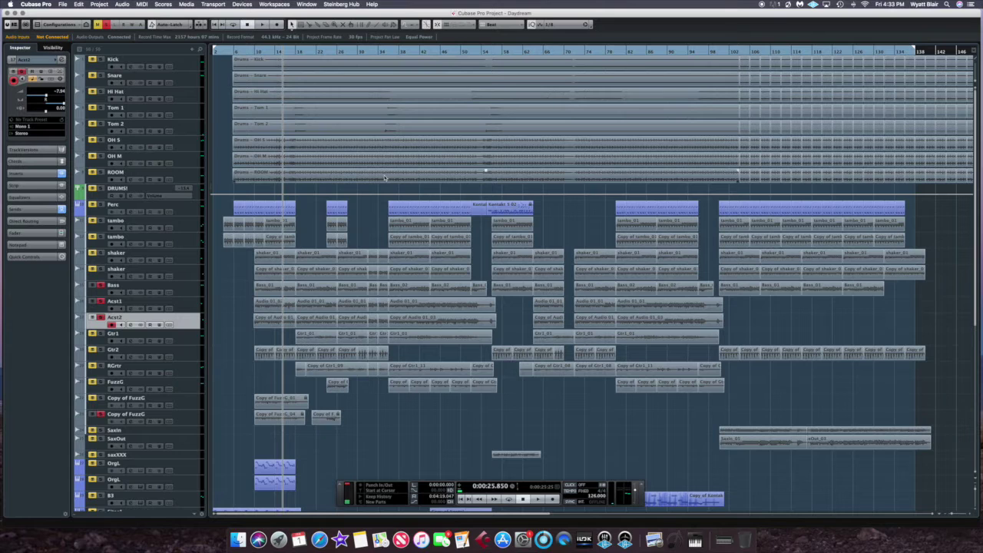
pyautogui.press('space')
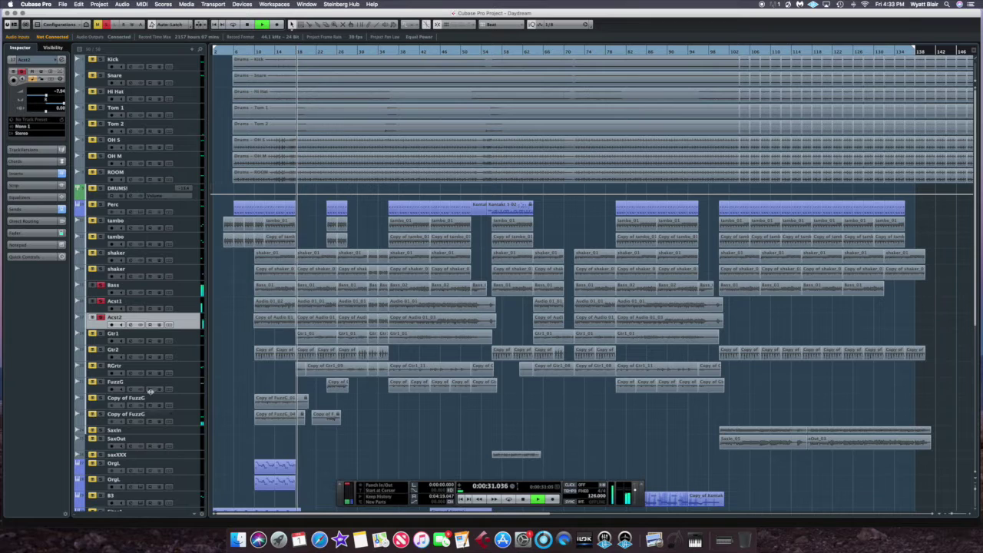
pyautogui.press('space')
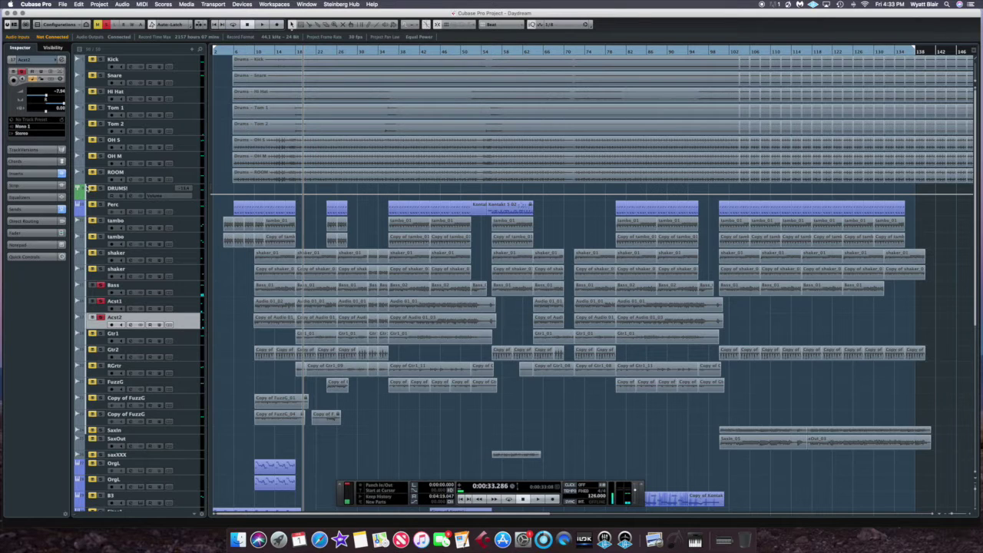
# Solo the drum, tambo and shaker tracks along with the Bass and acoustic guitars, and set the playback position to about 7 seconds
pyautogui.click(93, 189)
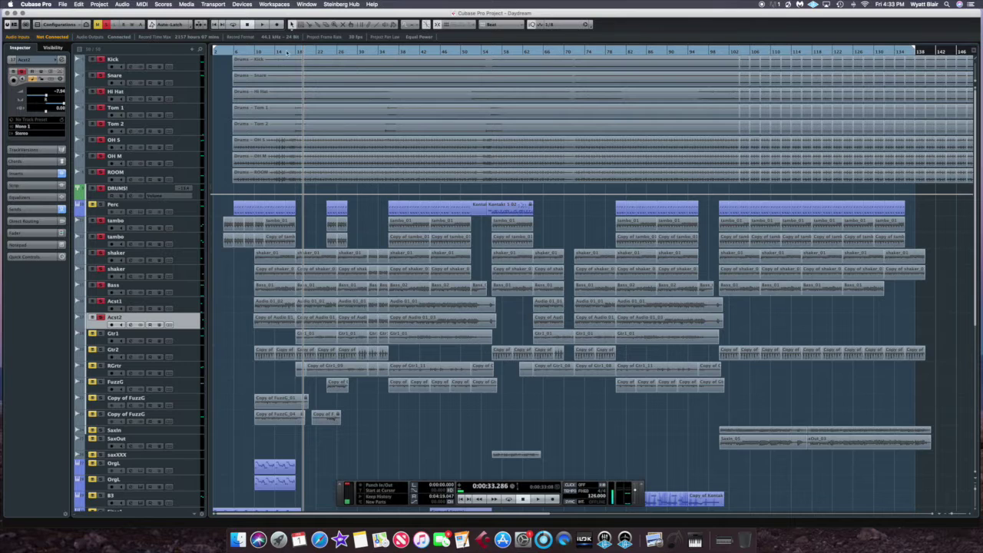
pyautogui.click(233, 51)
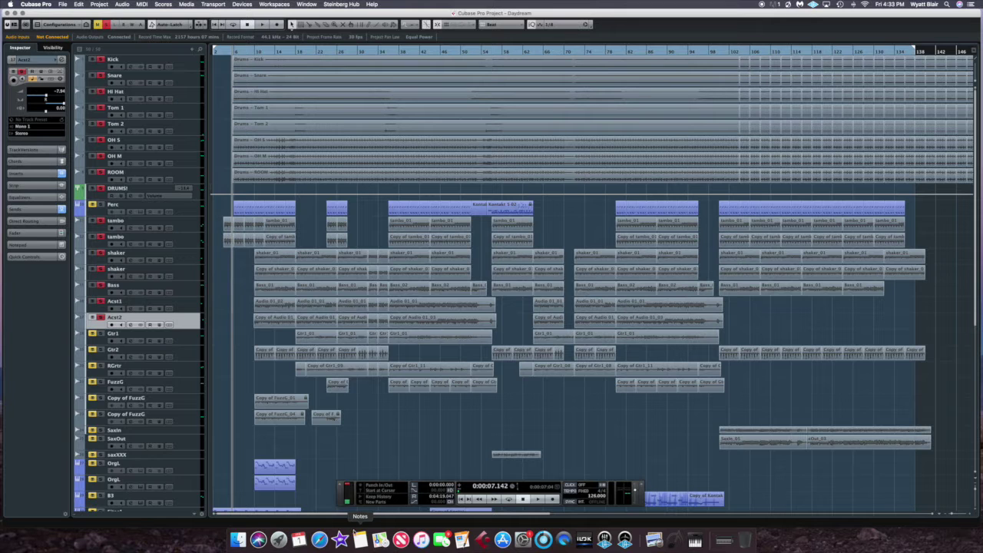
pyautogui.moveTo(332, 516); pyautogui.dragTo(297, 519)
pyautogui.scroll(-3, 269, 398)
pyautogui.scroll(3, 273, 388)
pyautogui.scroll(-5, 330, 283)
pyautogui.scroll(5, 331, 277)
# Select the DRUMS! group and the OH S, OH M and ROOM tracks in turn to review the drum recording's layout
pyautogui.click(126, 192)
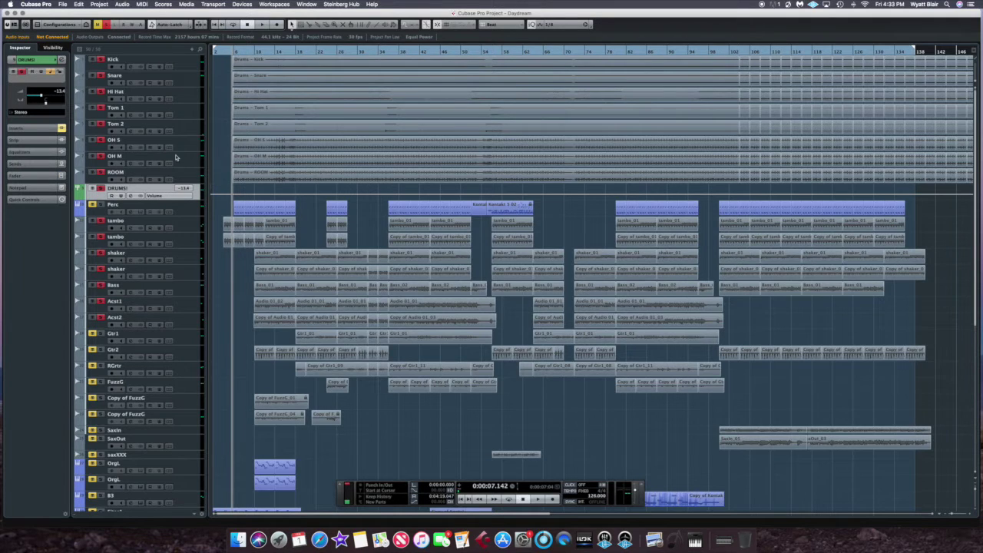
pyautogui.click(127, 148)
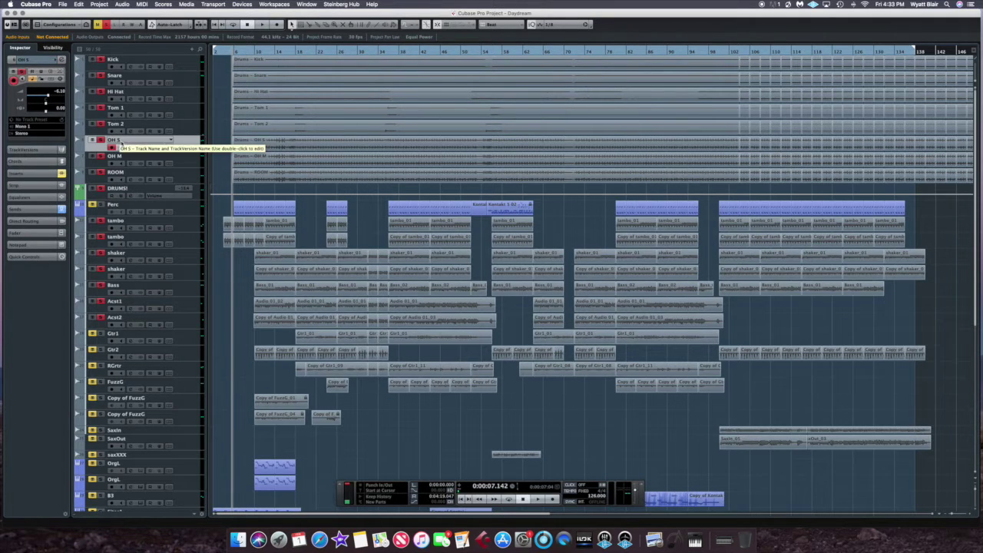
pyautogui.click(125, 157)
pyautogui.click(120, 173)
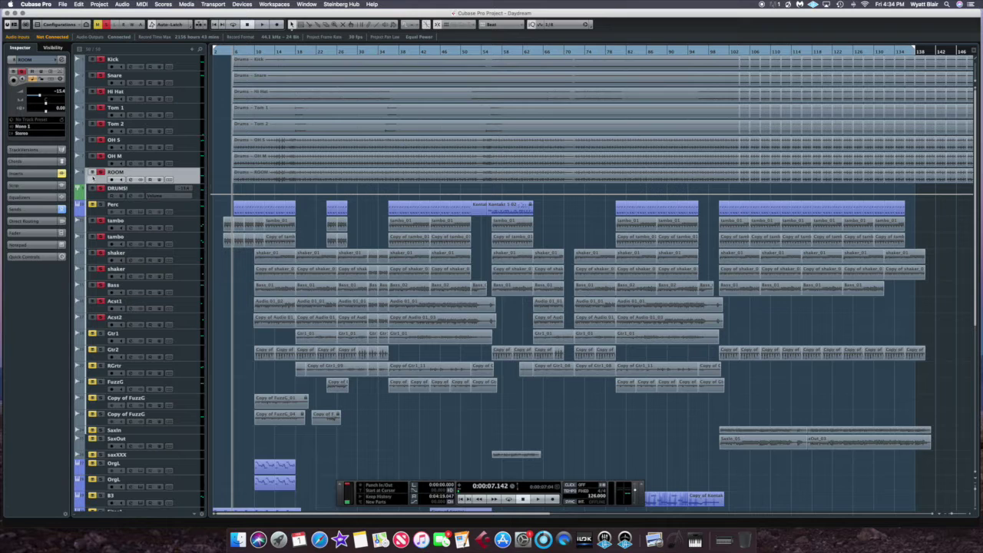
pyautogui.scroll(-5, 94, 178)
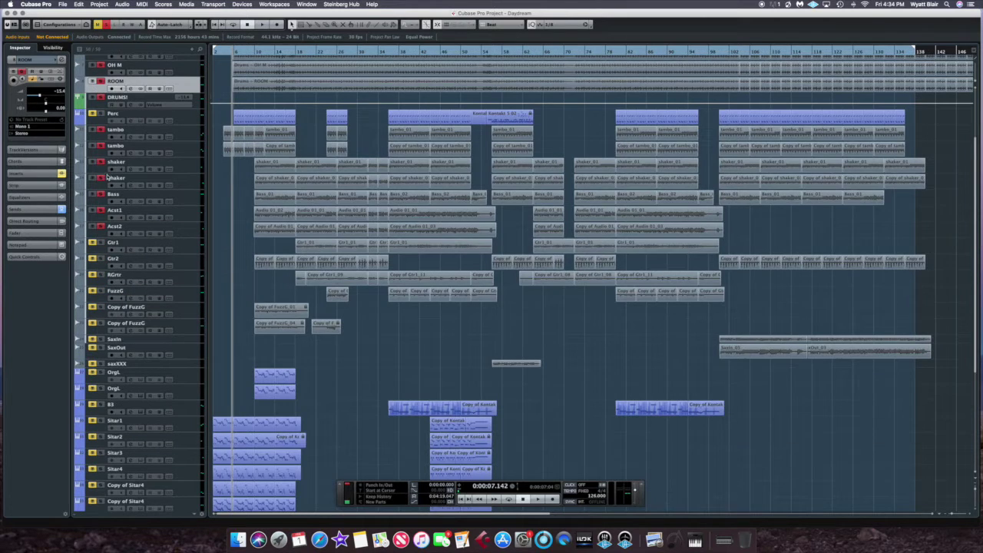
pyautogui.scroll(5, 272, 124)
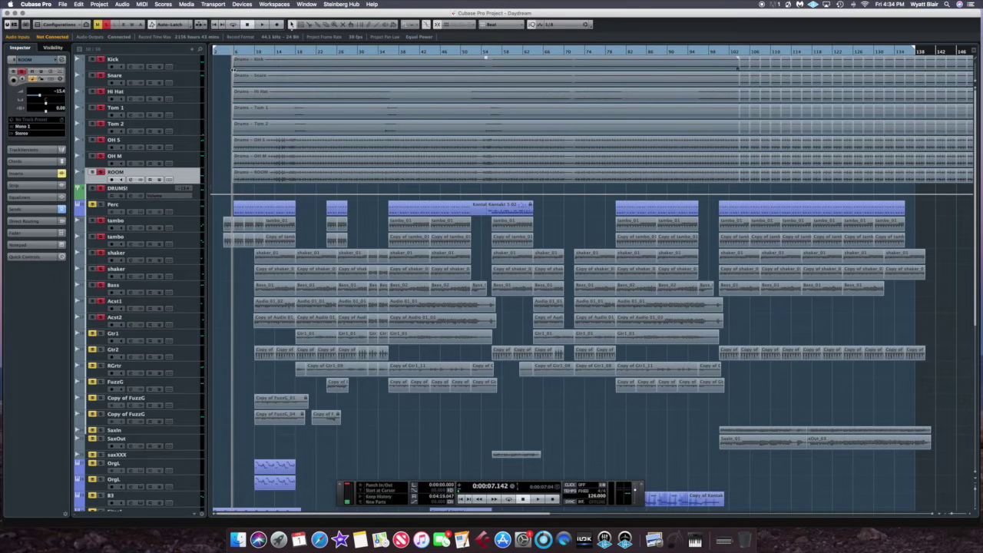
# Open the DRUMS! group's channel settings and display its Virtual Mix Rack insert
pyautogui.click(266, 189)
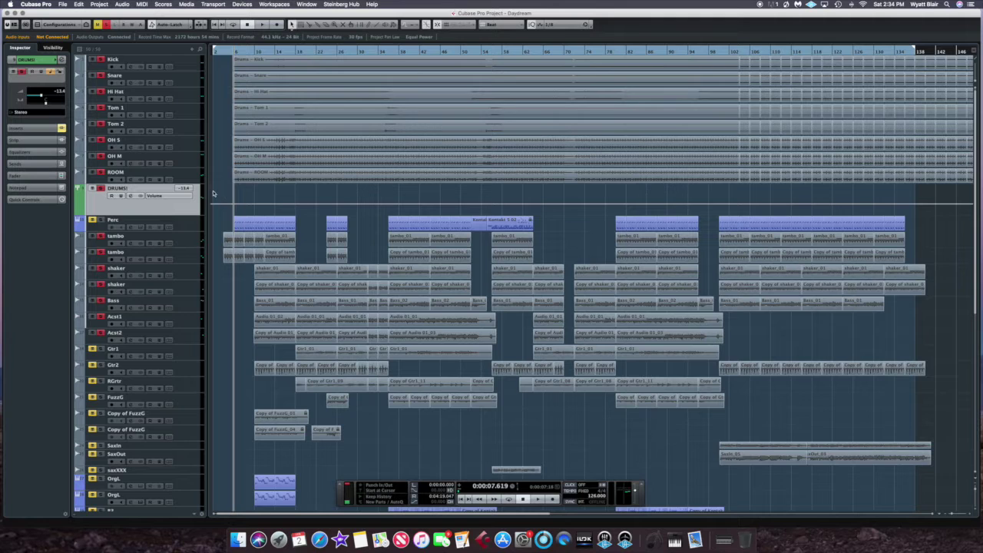
pyautogui.scroll(-3, 222, 190)
pyautogui.scroll(4, 222, 190)
pyautogui.hscroll(3, 222, 190)
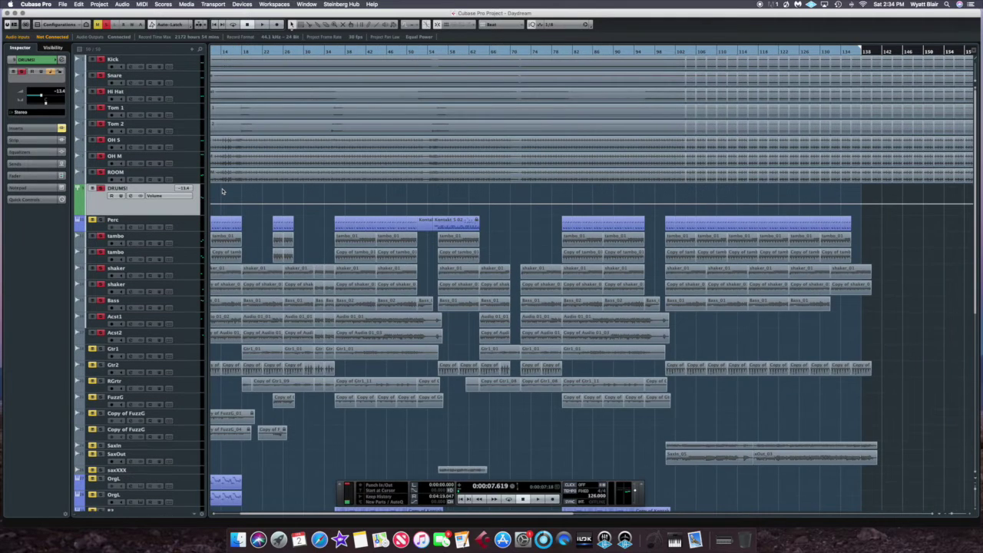
pyautogui.hscroll(-1, 265, 513)
pyautogui.hscroll(-2, 265, 514)
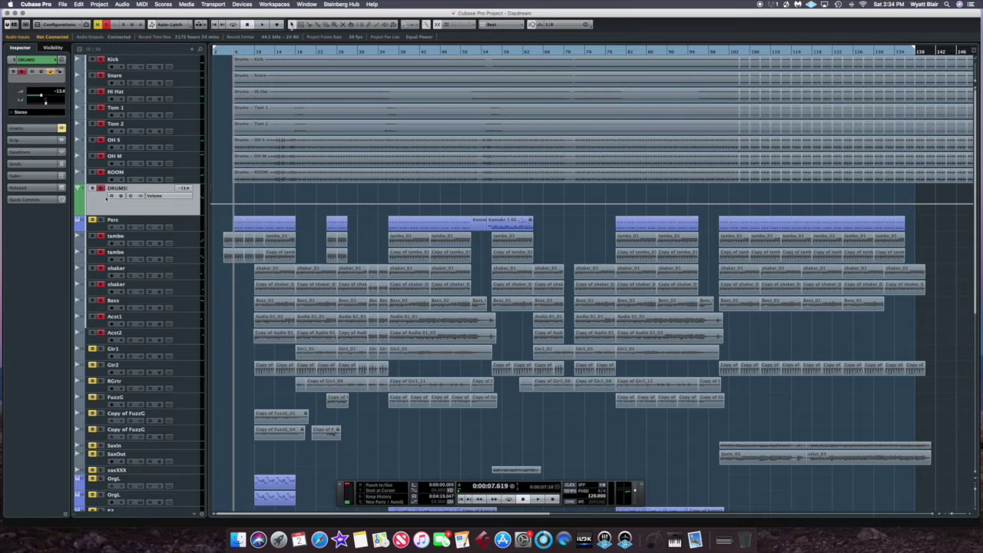
pyautogui.click(63, 59)
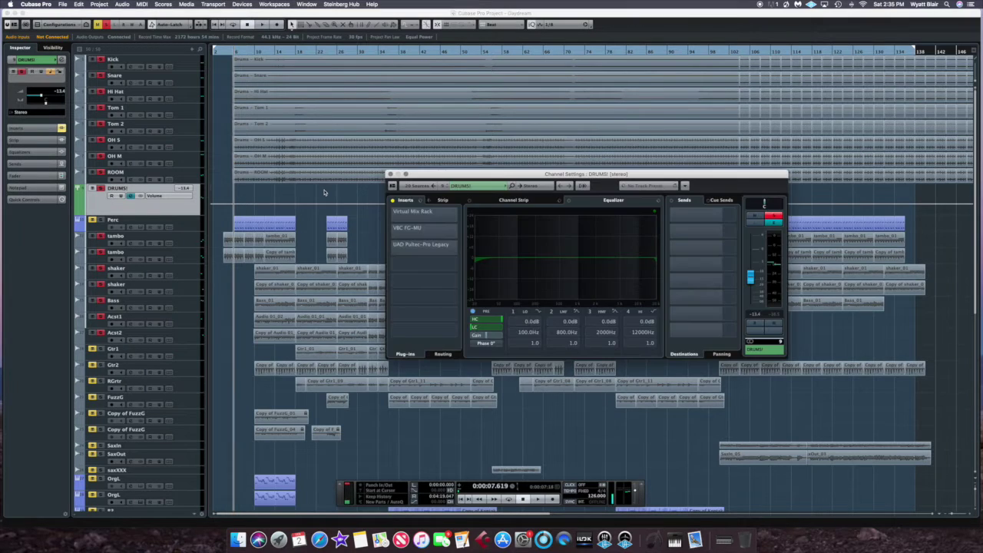
pyautogui.moveTo(420, 176); pyautogui.dragTo(327, 187)
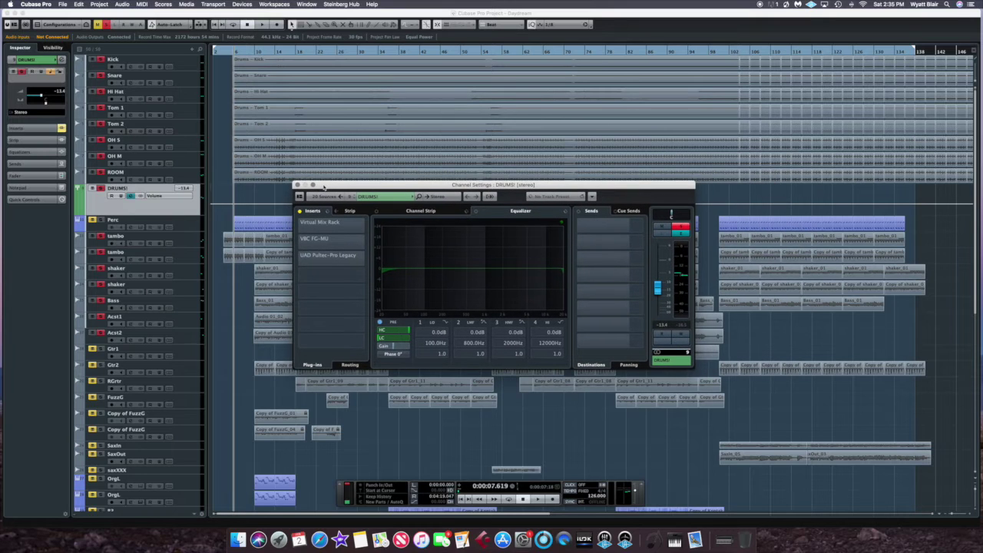
pyautogui.moveTo(306, 219); pyautogui.dragTo(340, 226)
pyautogui.click(340, 226)
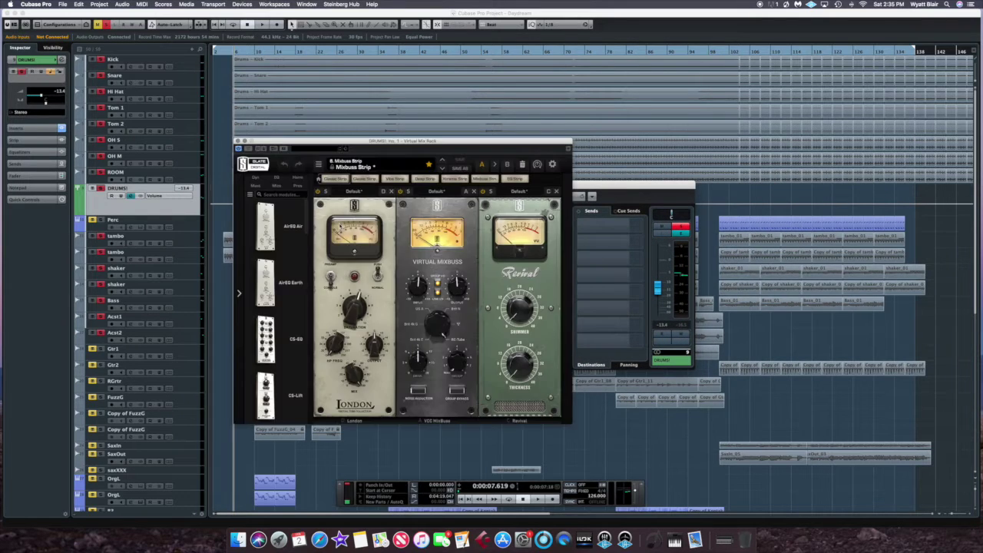
# Close the DRUMS! group's Virtual Mix Rack, bypass all its inserts, and close the channel settings
pyautogui.moveTo(331, 147); pyautogui.dragTo(353, 107)
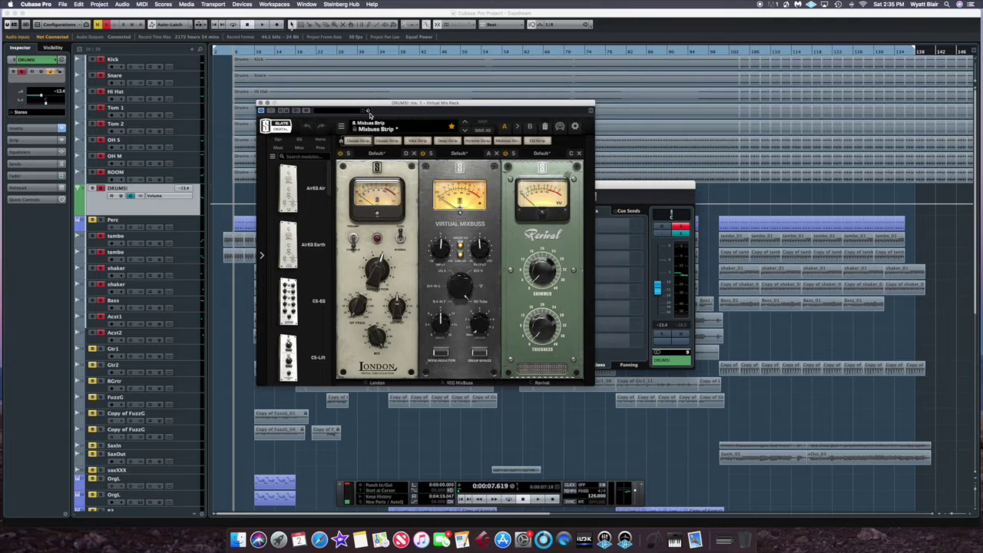
pyautogui.moveTo(377, 105); pyautogui.dragTo(382, 120)
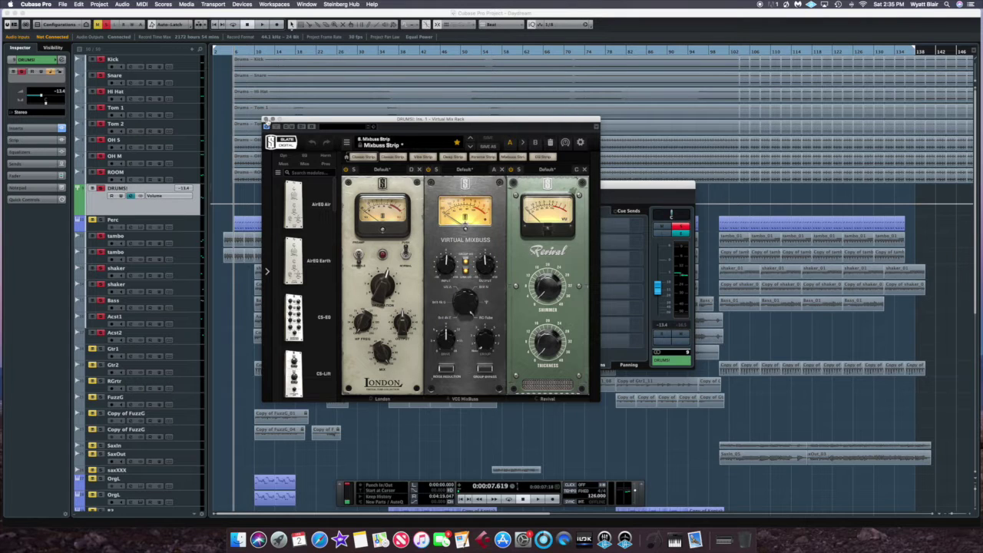
pyautogui.click(266, 120)
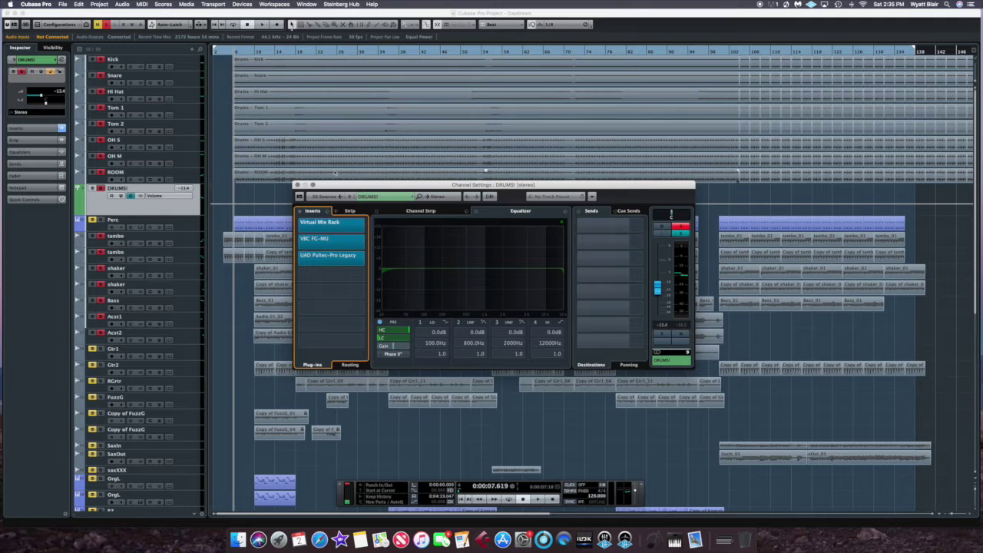
pyautogui.click(302, 210)
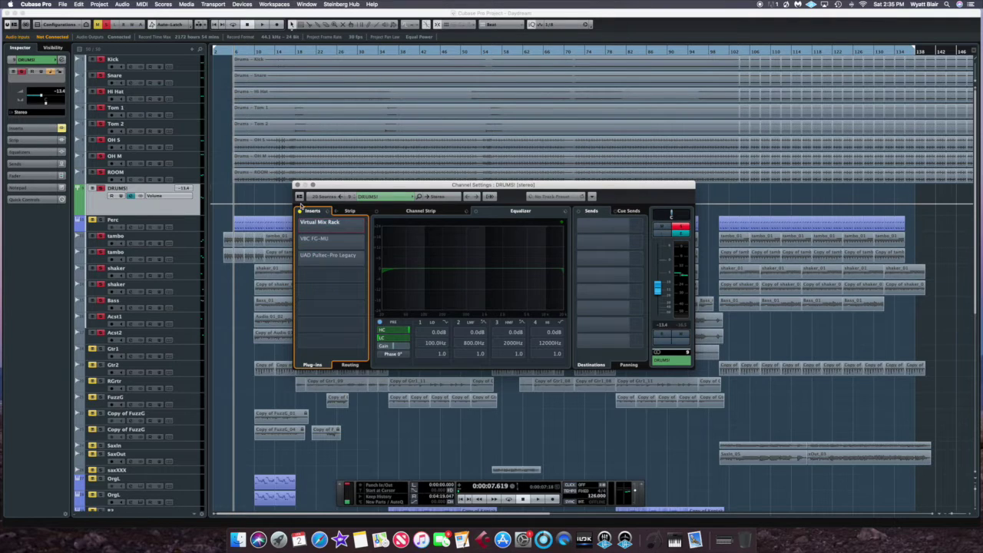
pyautogui.press('super+w')
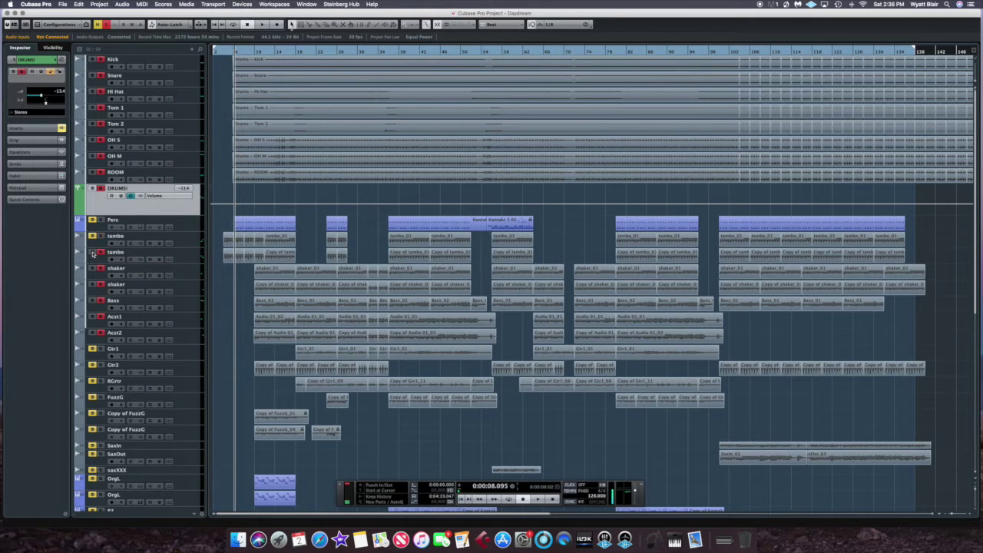
# Mute both shaker tracks, play the drums with the group inserts bypassed, and return the playback position to about 7 seconds
pyautogui.click(94, 273)
pyautogui.click(94, 287)
pyautogui.press('space')
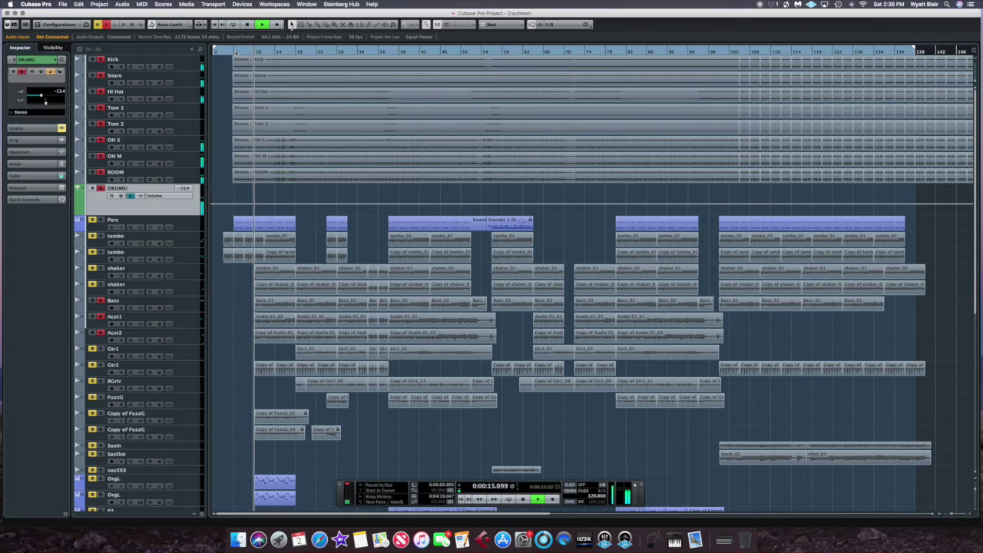
pyautogui.press('space')
pyautogui.click(235, 53)
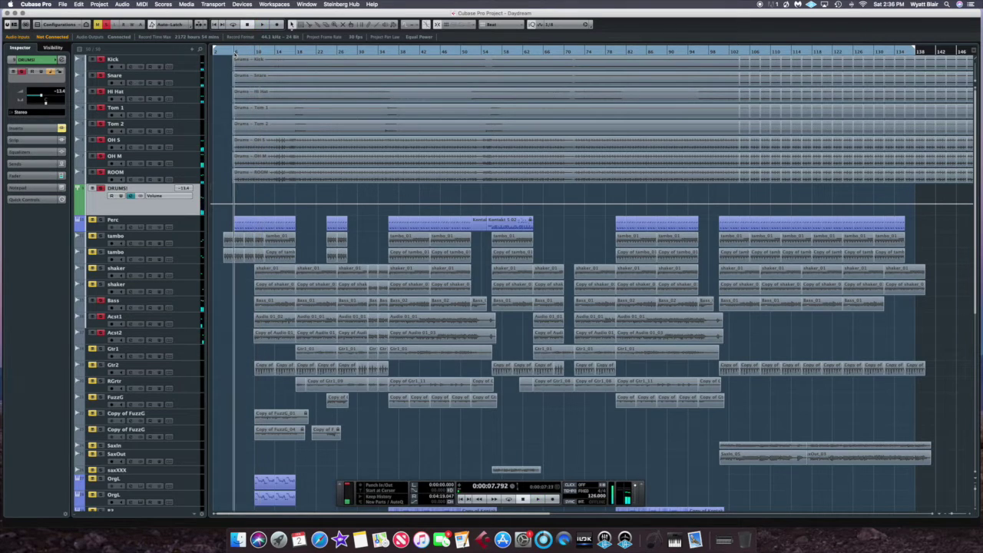
# Re-enable the DRUMS! group's bypassed inserts in its channel settings, and briefly review its Virtual Mix Rack again
pyautogui.click(61, 59)
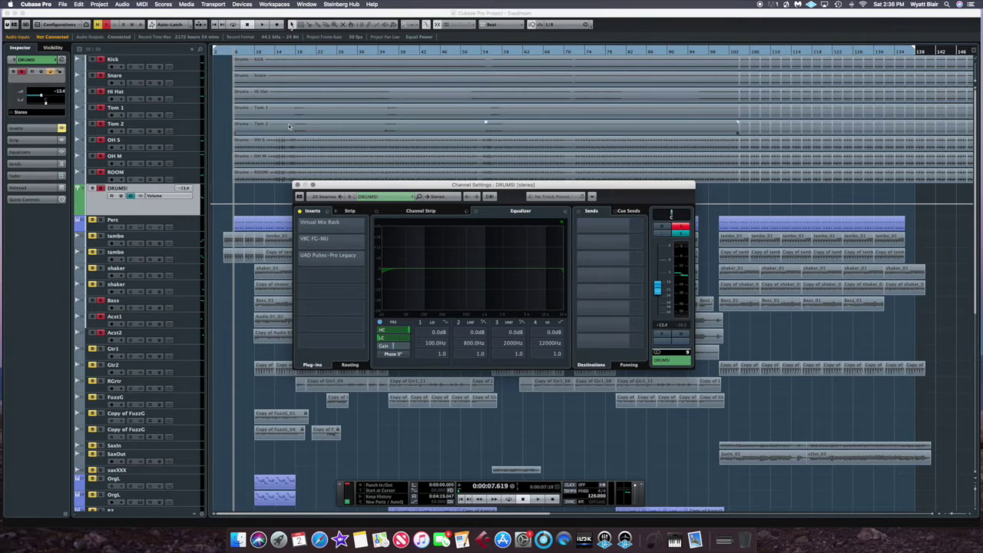
pyautogui.click(300, 212)
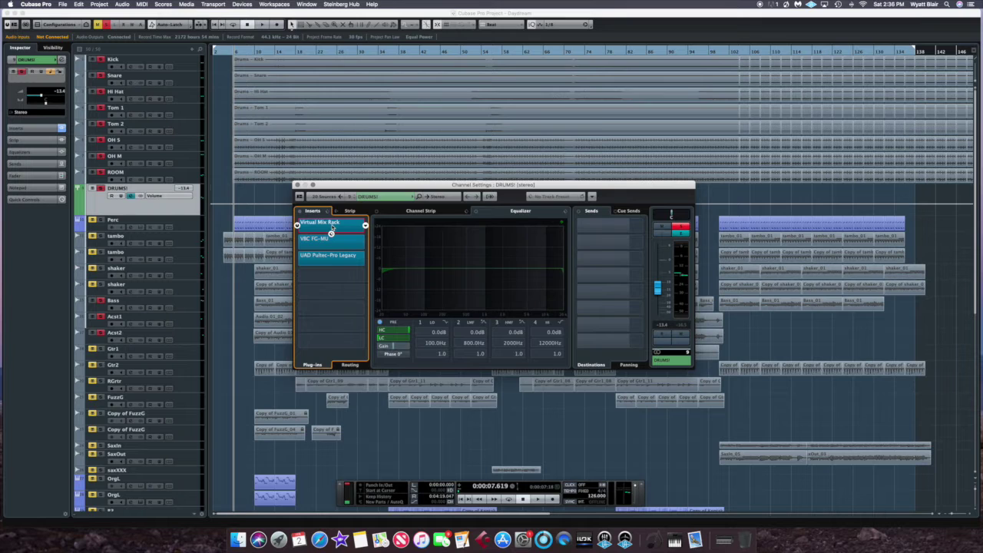
pyautogui.click(333, 227)
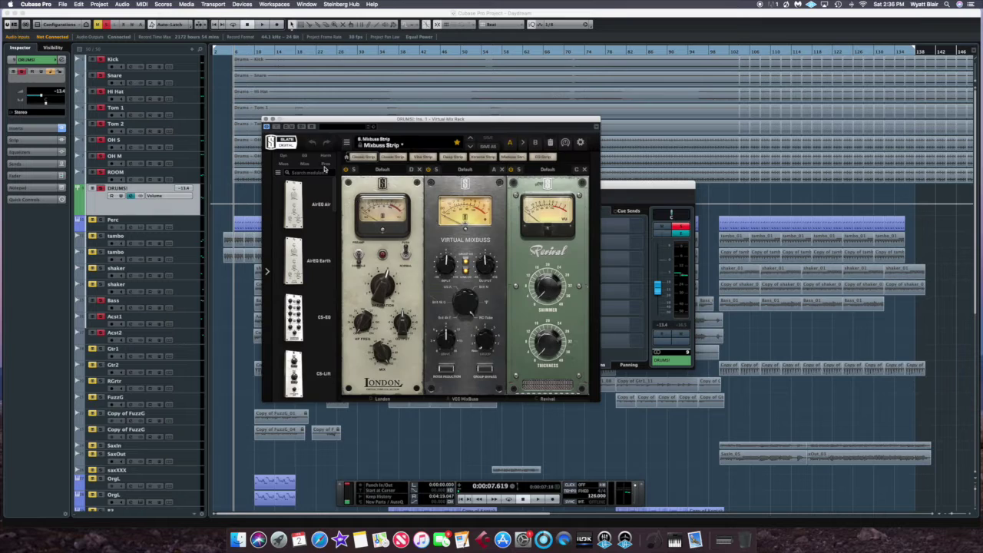
pyautogui.click(265, 120)
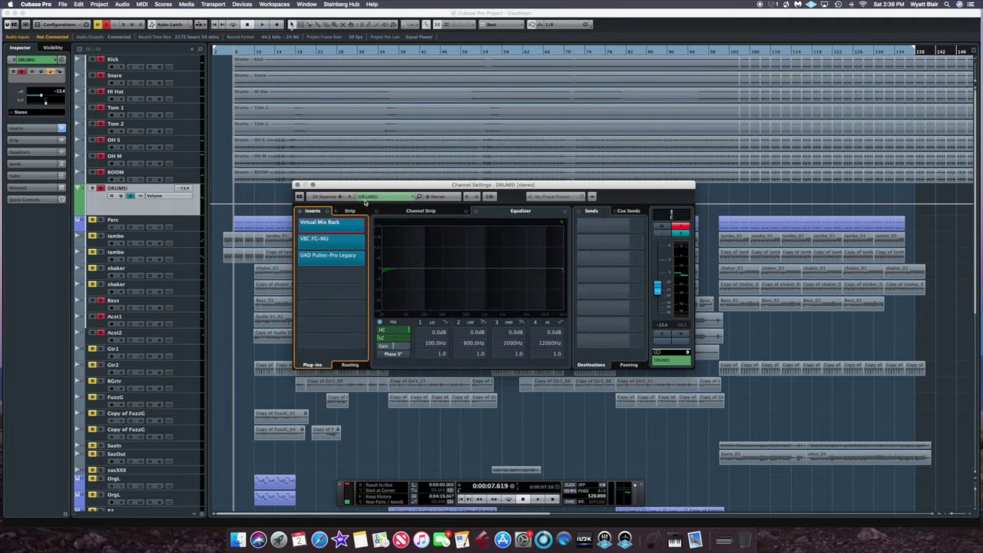
# Review the attack, release and mix controls of the DRUMS! group's VBC FG-MU compressor, and close the plug-in
pyautogui.click(353, 242)
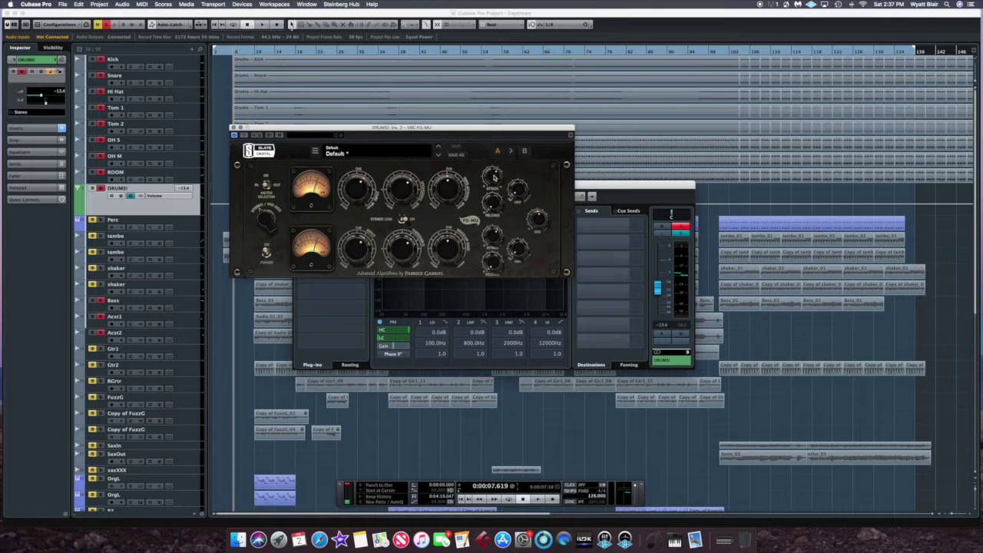
pyautogui.moveTo(540, 223)
pyautogui.scroll(8, 538, 218)
pyautogui.scroll(2, 537, 221)
pyautogui.click(235, 135)
# Review the DRUMS! group's UAD Pultec-Pro Legacy equalizer, and close it together with the channel settings
pyautogui.moveTo(354, 259)
pyautogui.click(354, 259)
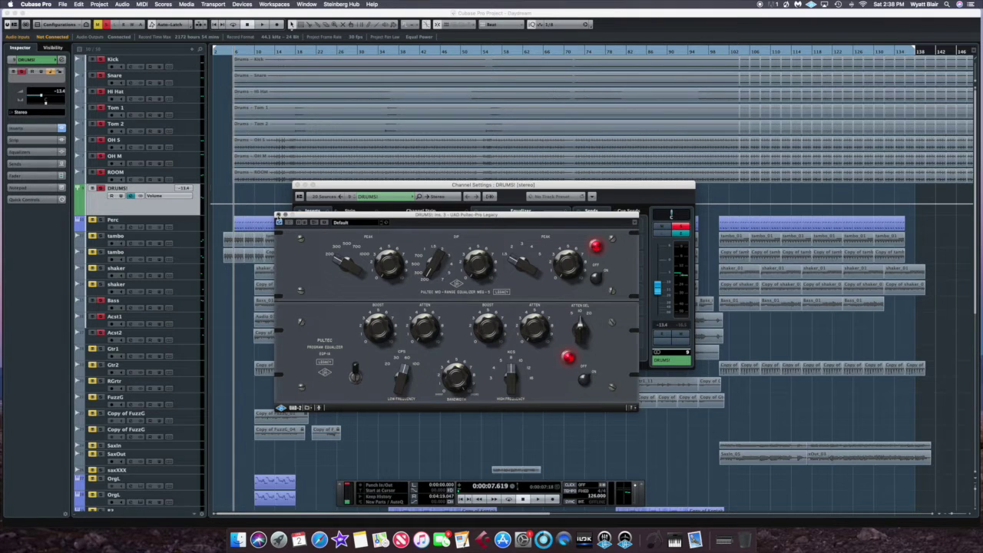
pyautogui.click(279, 215)
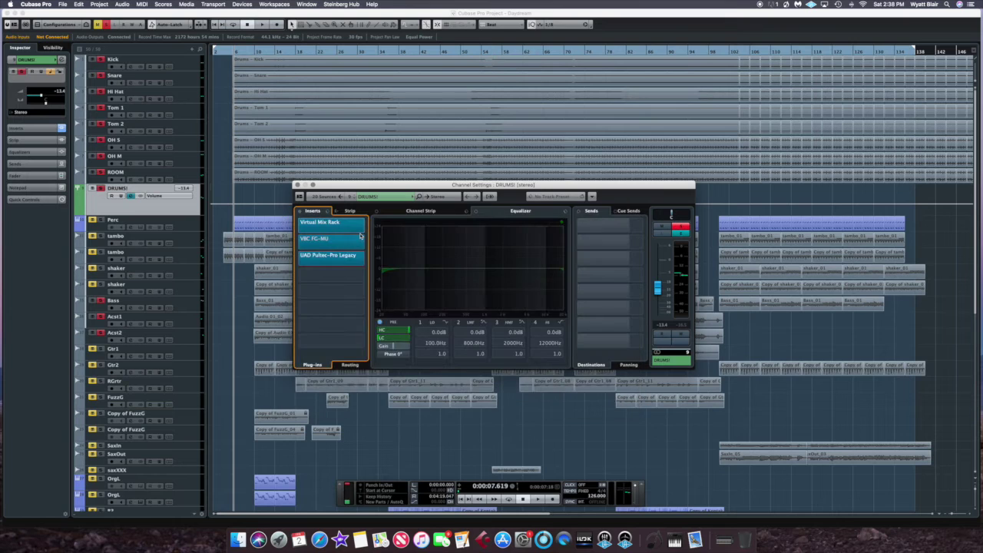
pyautogui.click(297, 185)
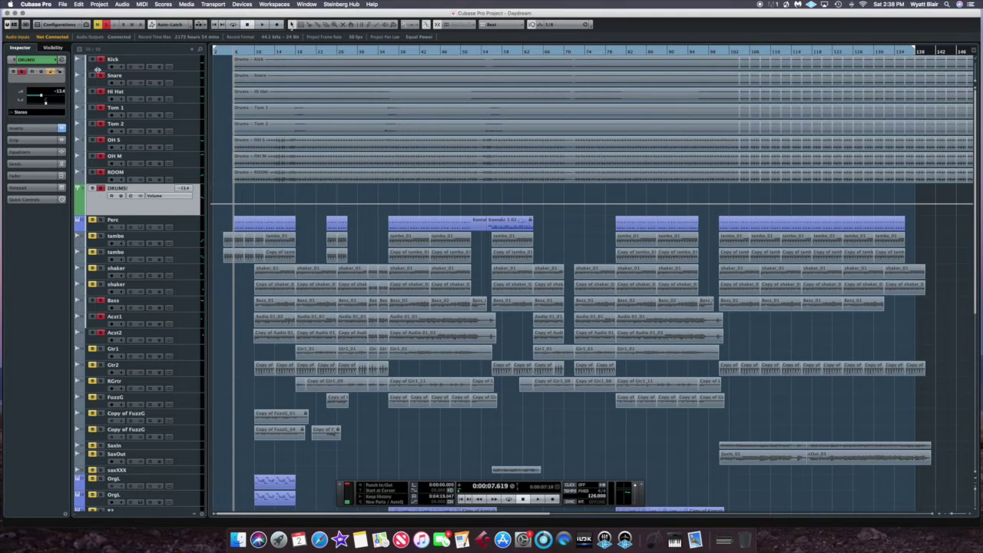
# Open the Kick track's channel settings with its inserts switched back on, and examine its high-cut filter and DRUMS! send
pyautogui.click(99, 68)
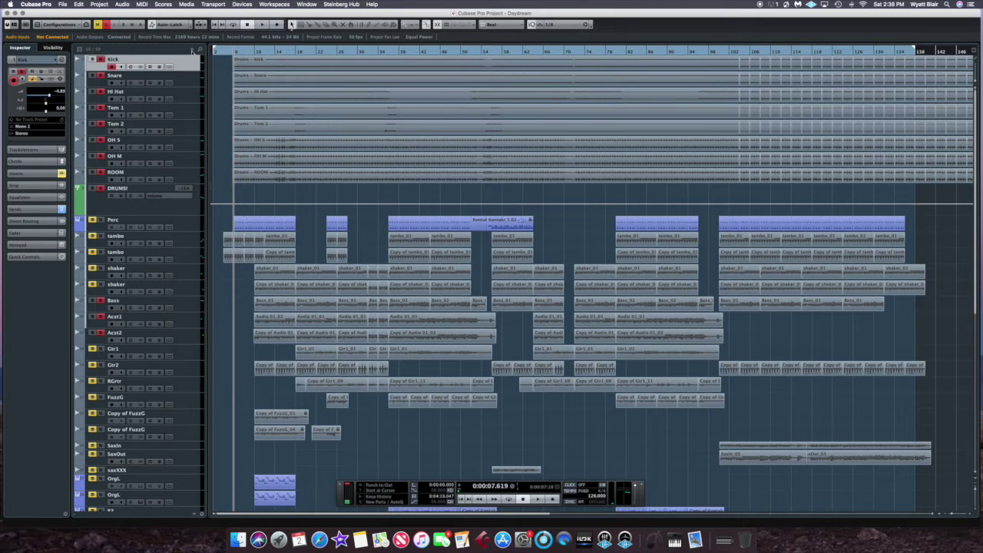
pyautogui.click(62, 61)
pyautogui.click(332, 225)
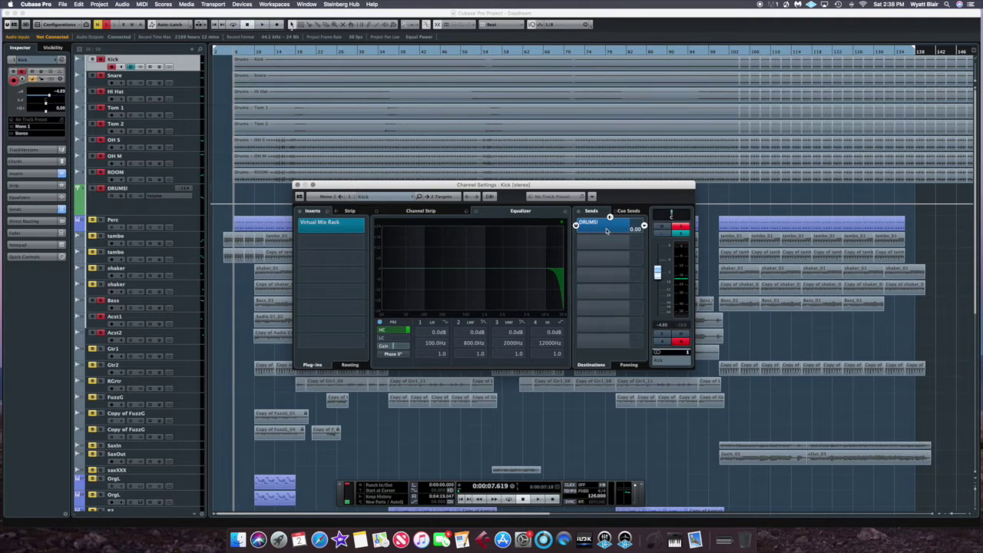
pyautogui.moveTo(399, 332)
pyautogui.scroll(2, 402, 334)
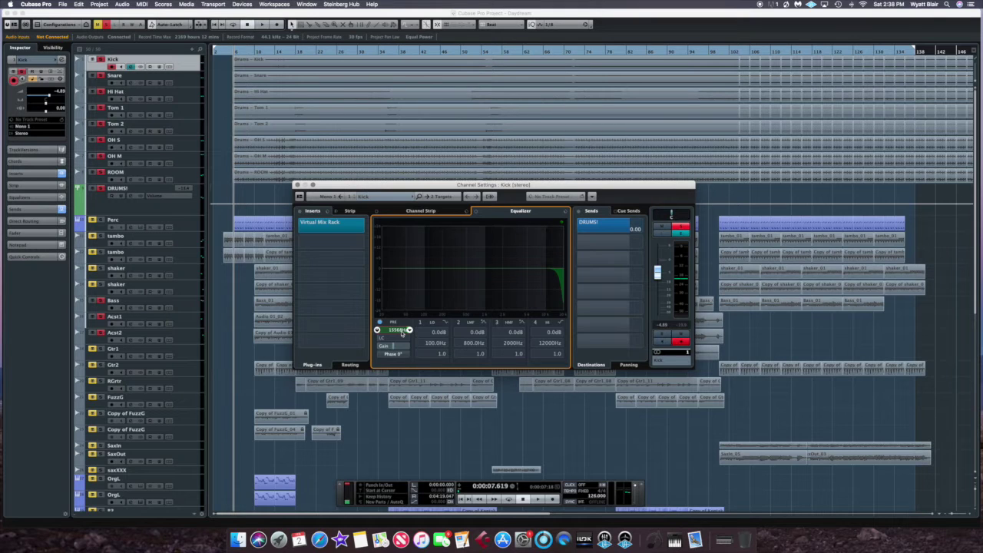
pyautogui.moveTo(401, 332); pyautogui.dragTo(393, 332)
pyautogui.moveTo(398, 333); pyautogui.dragTo(395, 284)
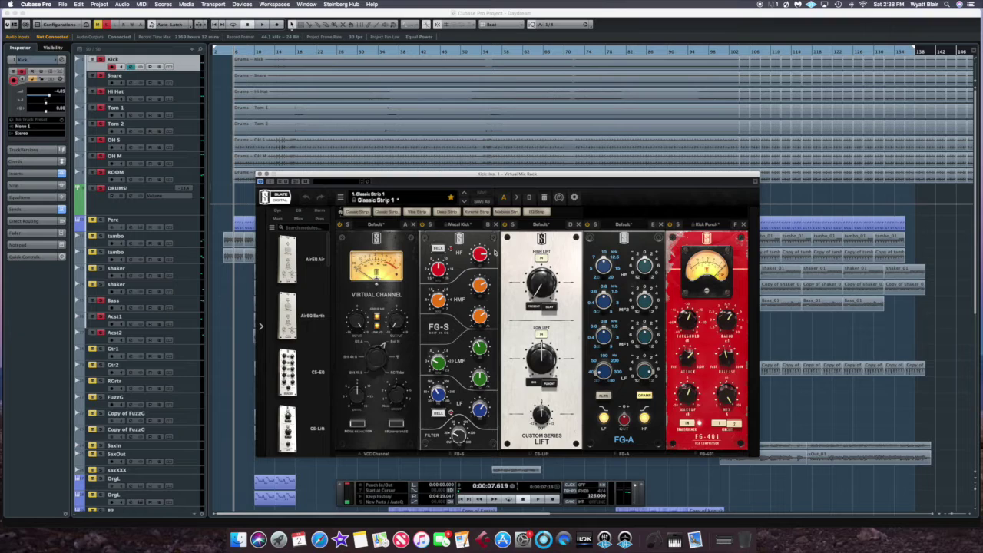
# Review the FG-S equalizer bands and the Custom Series Lift module in the Kick's Virtual Mix Rack, and close the rack
pyautogui.click(541, 259)
pyautogui.moveTo(438, 300)
pyautogui.moveTo(437, 268)
pyautogui.moveTo(442, 363)
pyautogui.moveTo(480, 351)
pyautogui.moveTo(446, 396)
pyautogui.moveTo(479, 409)
pyautogui.moveTo(543, 363)
pyautogui.click(534, 382)
pyautogui.click(260, 176)
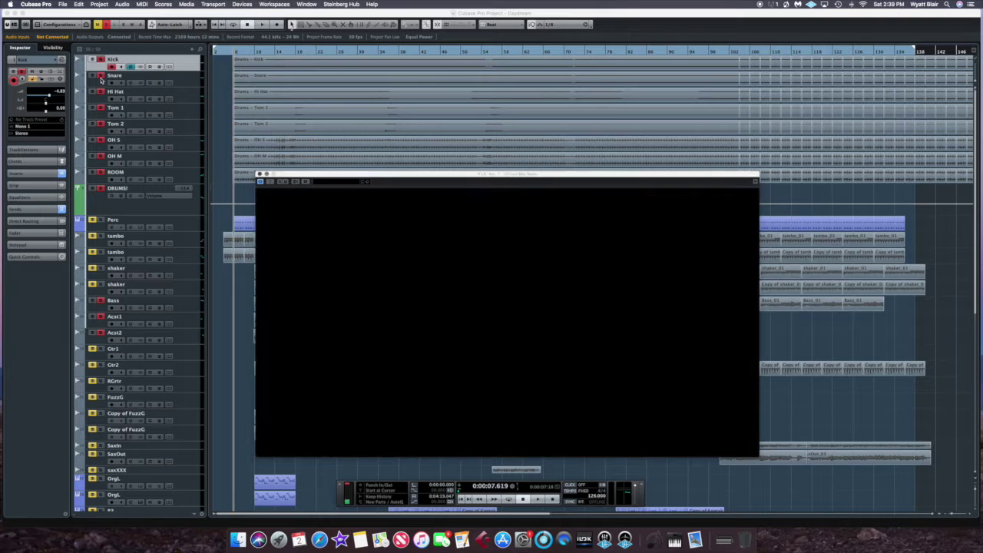
# Open the Snare track's channel settings with its inserts switched back on, and display its Virtual Mix Rack
pyautogui.click(102, 83)
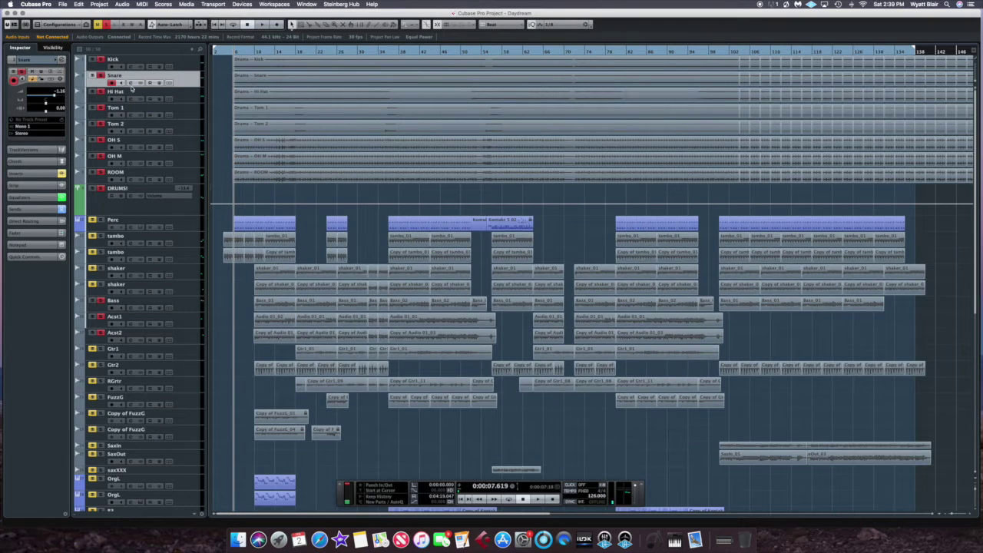
pyautogui.click(62, 60)
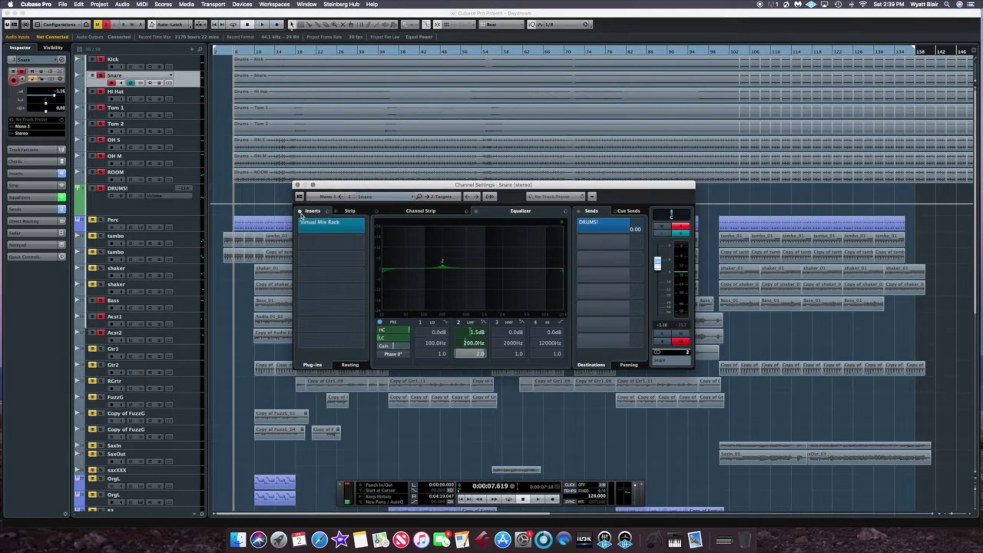
pyautogui.click(331, 224)
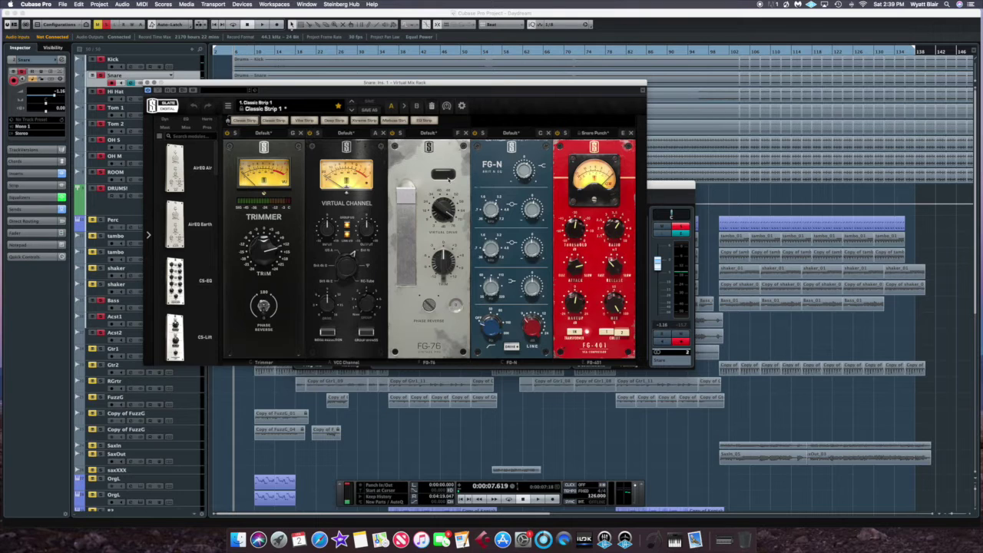
# Play the drums from the song's start twice, toggling the FG-76 module in the Snare's Virtual Mix Rack to compare the sound
pyautogui.press('space')
pyautogui.click(446, 179)
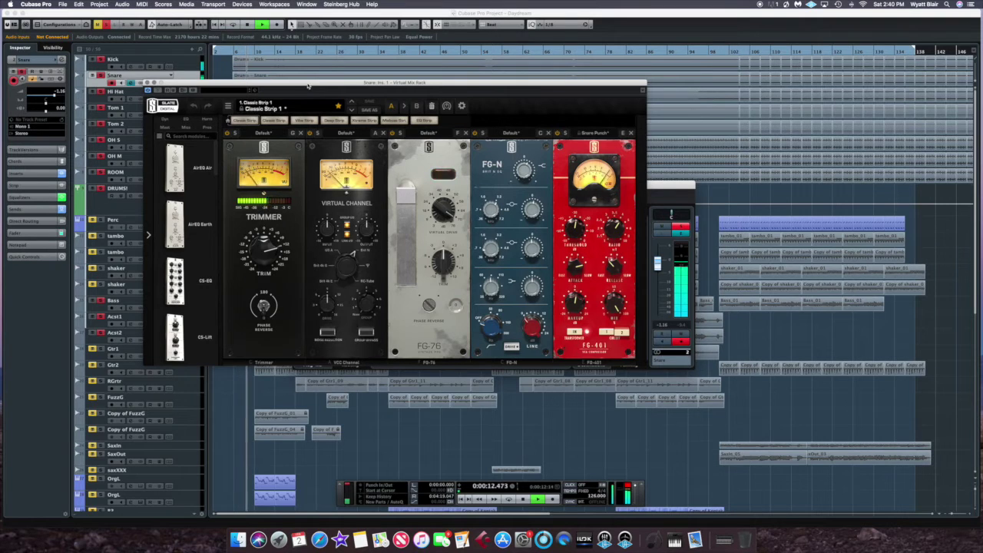
pyautogui.press('space')
pyautogui.click(237, 52)
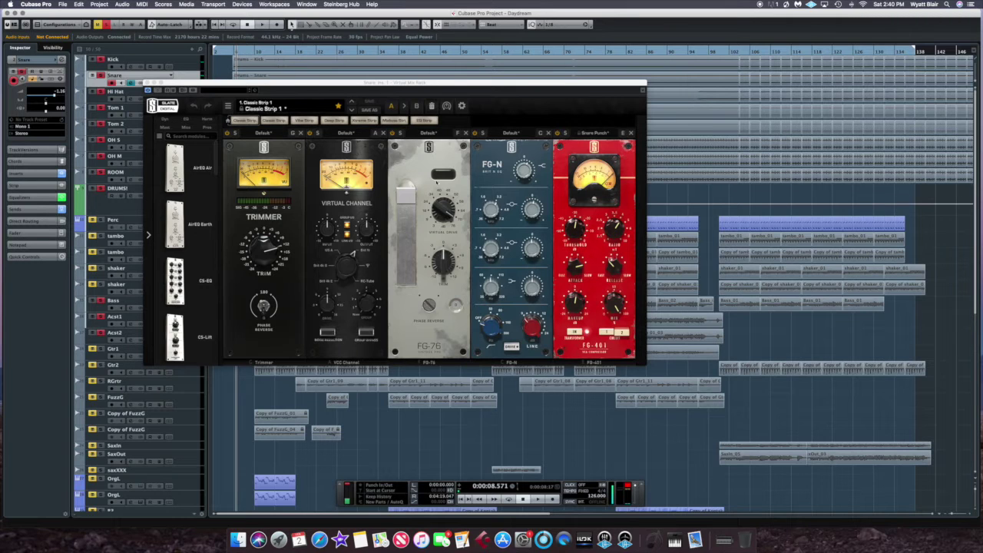
pyautogui.press('space')
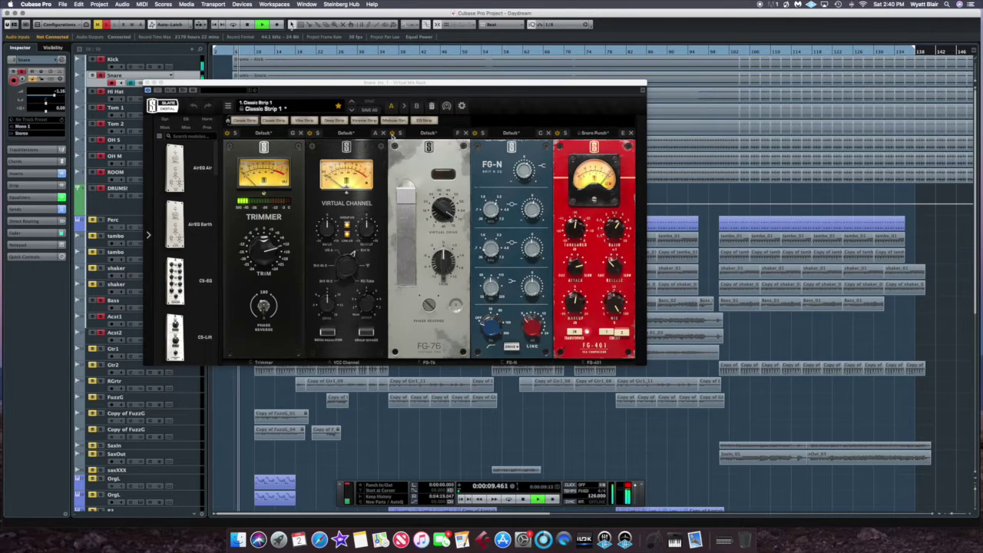
pyautogui.click(392, 132)
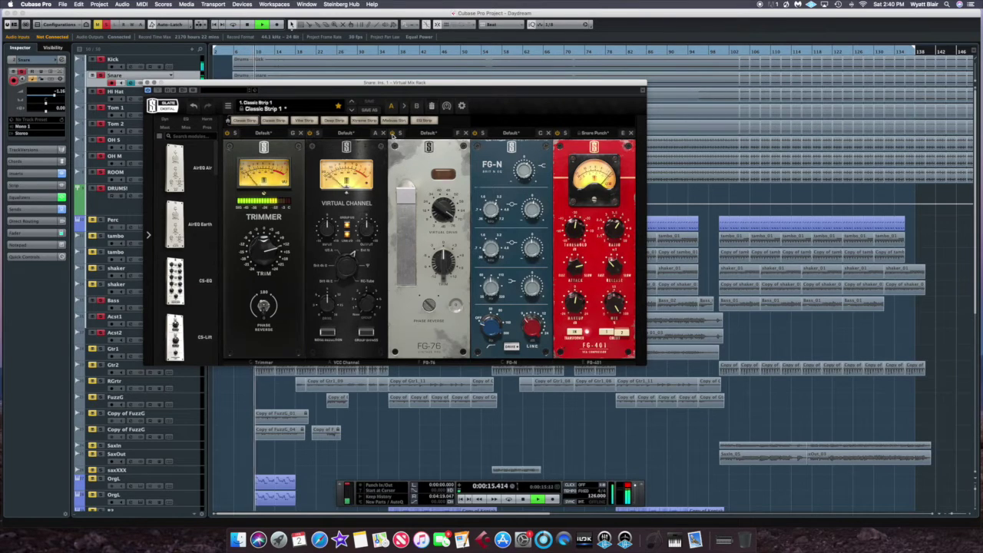
pyautogui.press('space')
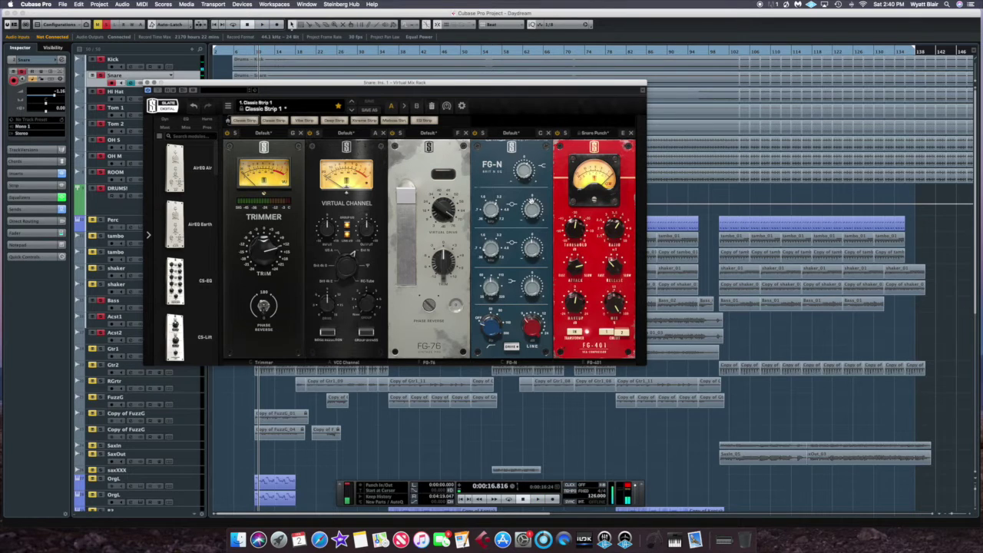
# Review the FG-N equalizer in the Snare's Virtual Mix Rack and the second band of its channel EQ, closing both windows
pyautogui.click(524, 172)
pyautogui.moveTo(492, 213)
pyautogui.moveTo(490, 245)
pyautogui.moveTo(531, 247)
pyautogui.scroll(1, 532, 249)
pyautogui.click(148, 83)
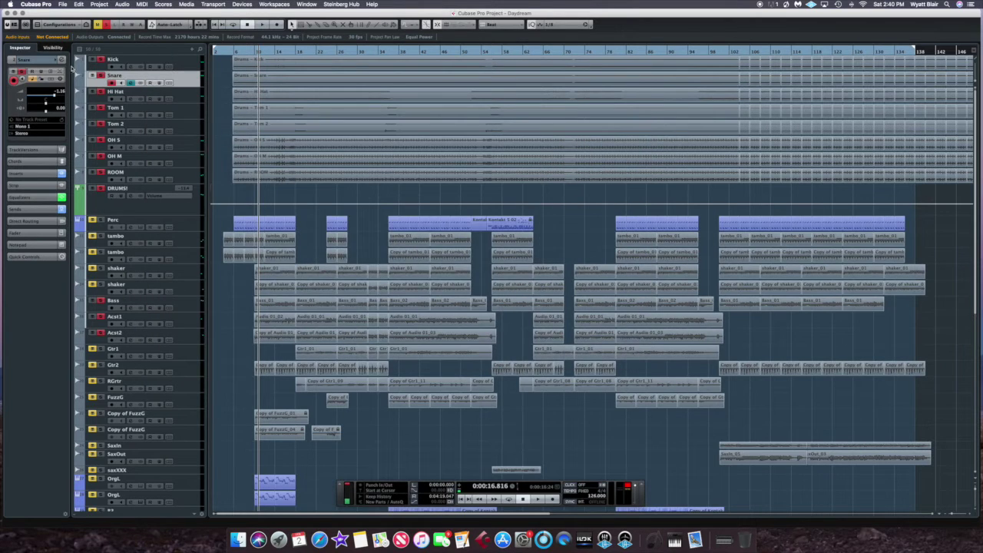
pyautogui.click(66, 66)
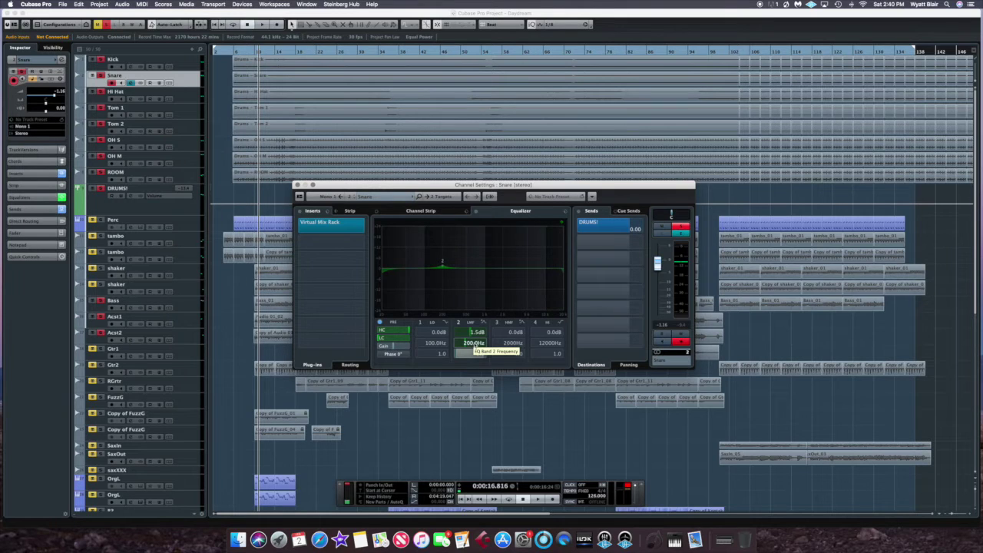
pyautogui.click(299, 186)
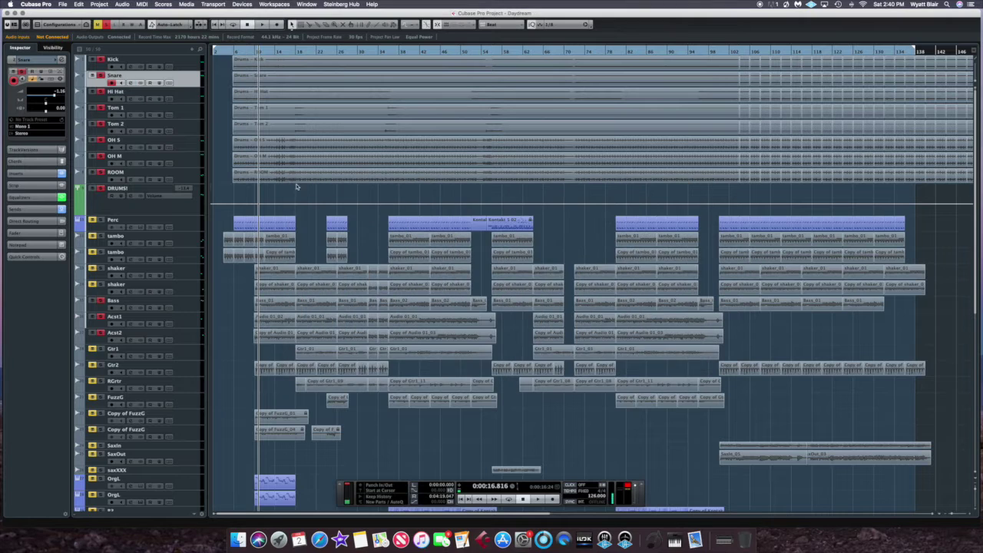
# Check the low-cut filter in the Hi Hat track's channel settings, and close them
pyautogui.click(101, 101)
pyautogui.click(63, 63)
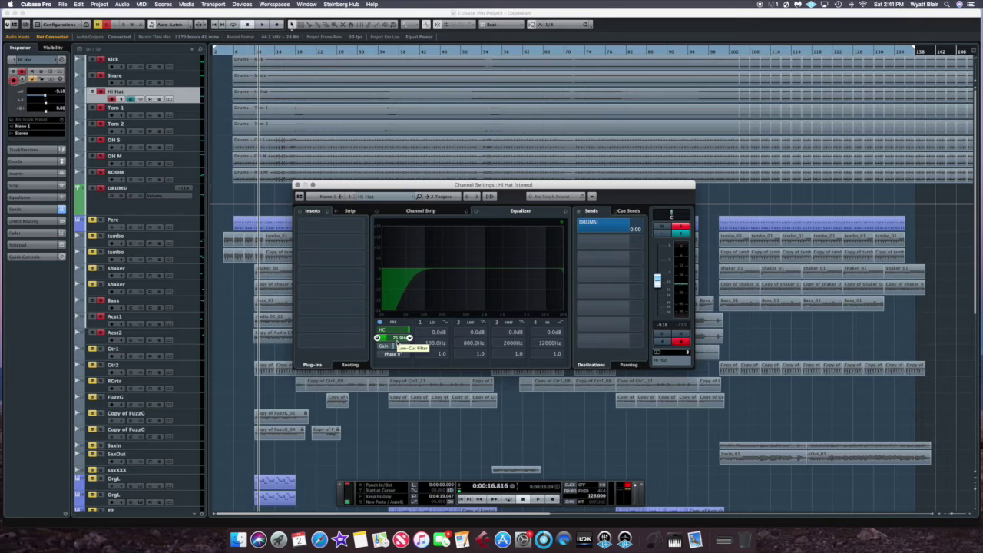
pyautogui.click(298, 185)
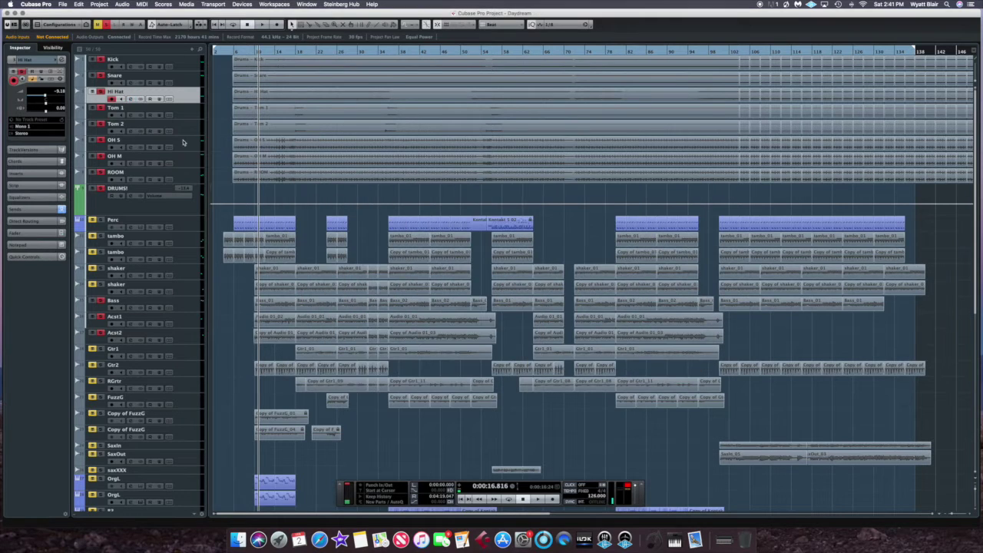
# Open the Tom 1 track's channel settings and lower the Q of EQ band 3 to 0.0
pyautogui.click(115, 111)
pyautogui.click(68, 60)
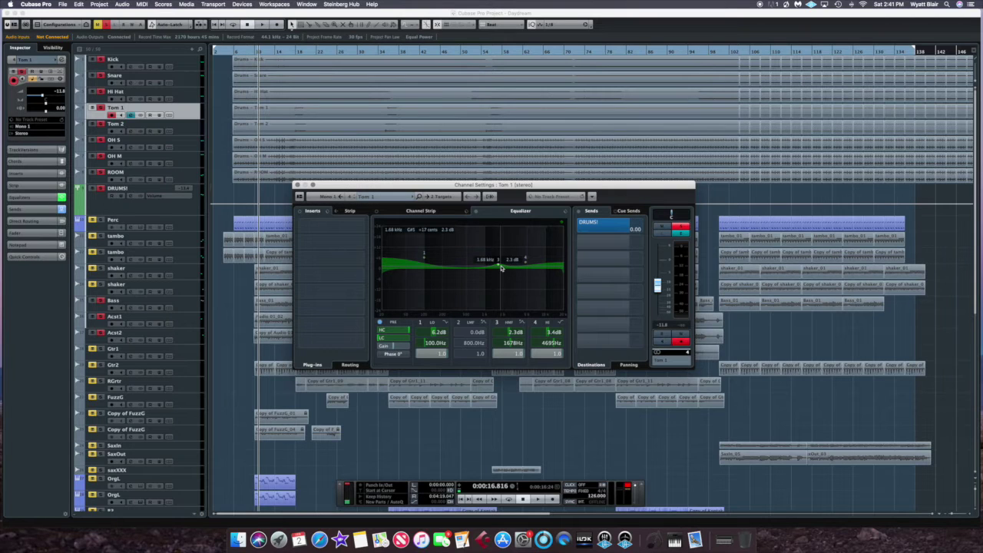
pyautogui.moveTo(501, 267); pyautogui.dragTo(502, 288)
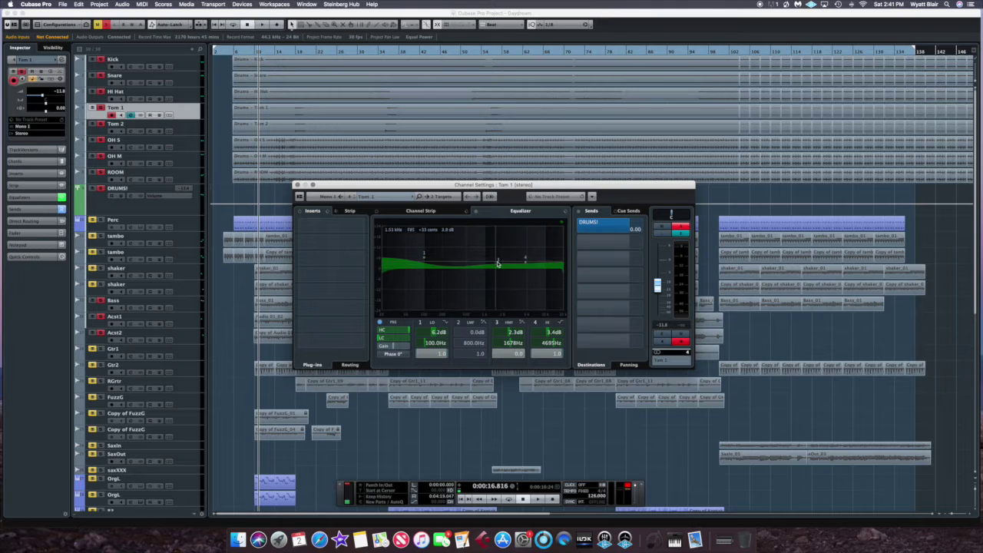
# Set the Q of Tom 1's EQ band 3 to 1.5 and close its channel settings
pyautogui.moveTo(515, 353); pyautogui.dragTo(511, 335)
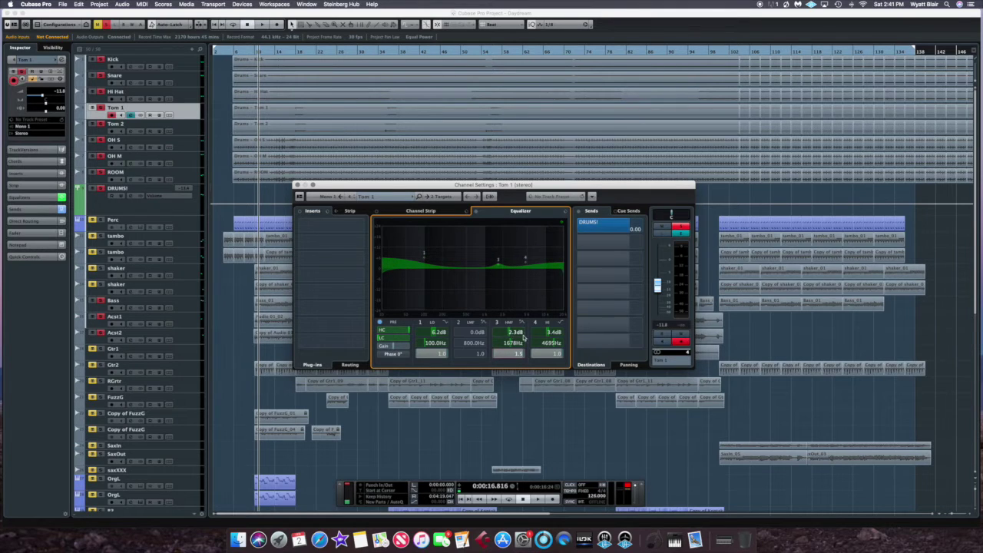
pyautogui.press('e')
# Review the equalizer bands in the Tom 2 track's channel settings, and close them
pyautogui.click(110, 127)
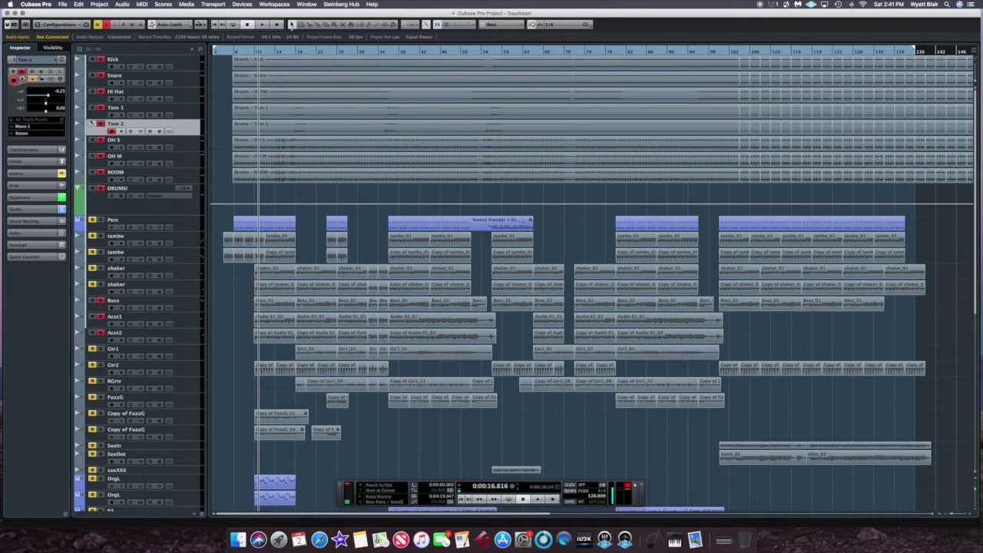
pyautogui.press('e')
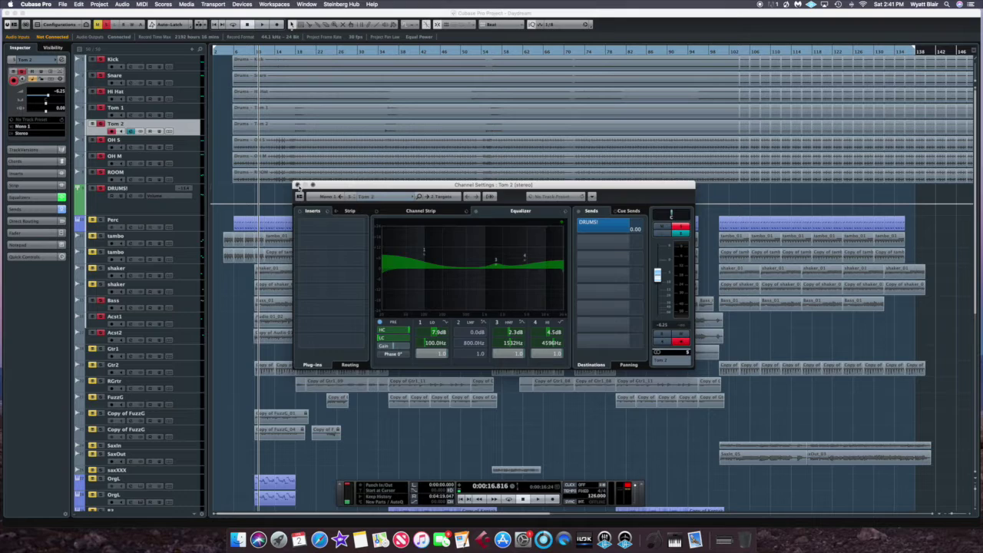
pyautogui.click(298, 185)
# Review the low-cut filter and the Virtual Mix Rack modules of the OH S track, closing both windows
pyautogui.press('Down')
pyautogui.click(63, 60)
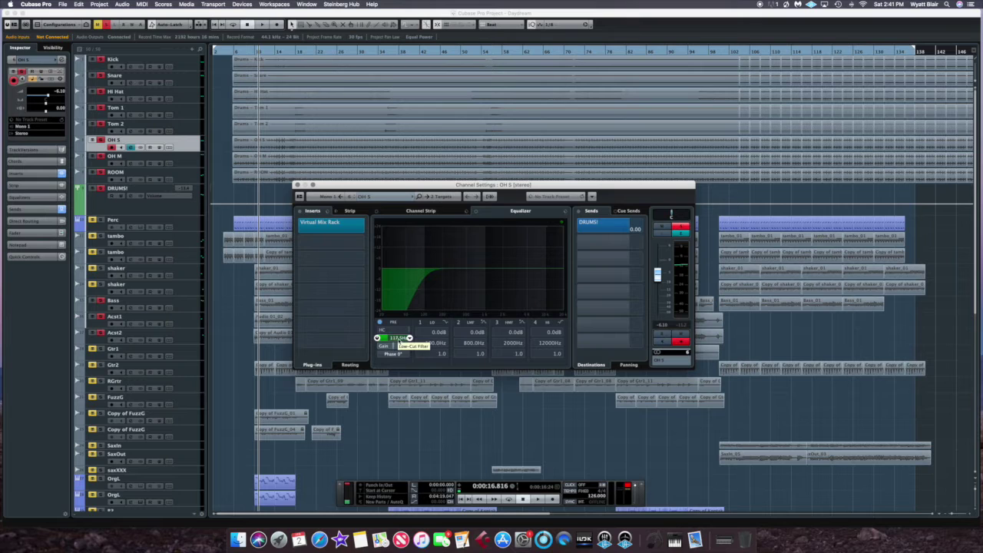
pyautogui.click(342, 228)
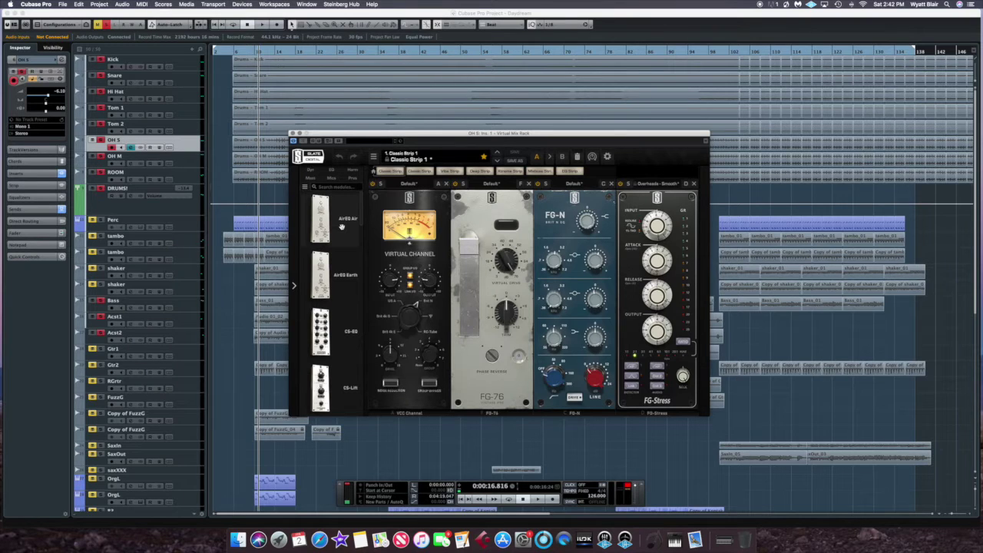
pyautogui.moveTo(342, 227)
pyautogui.moveTo(597, 303)
pyautogui.click(292, 134)
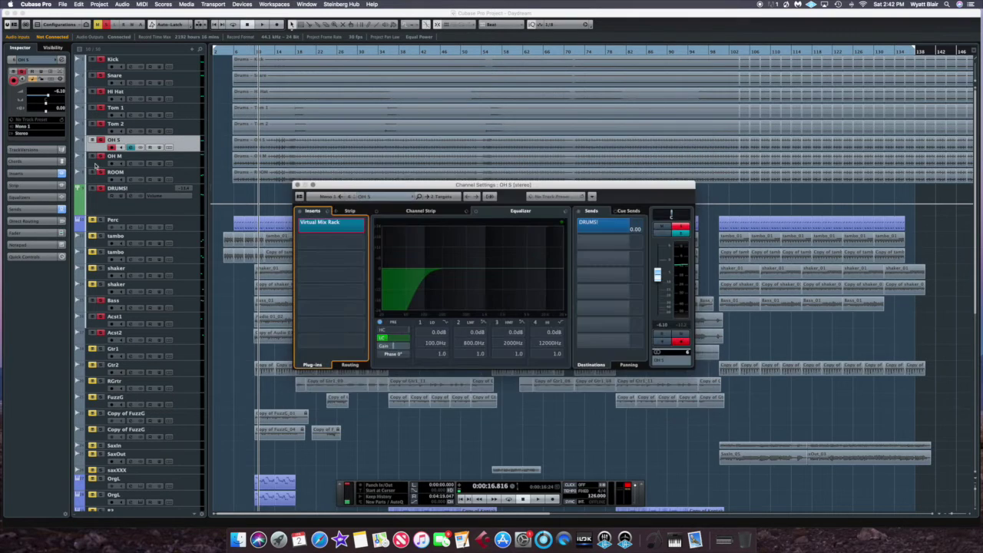
pyautogui.click(298, 185)
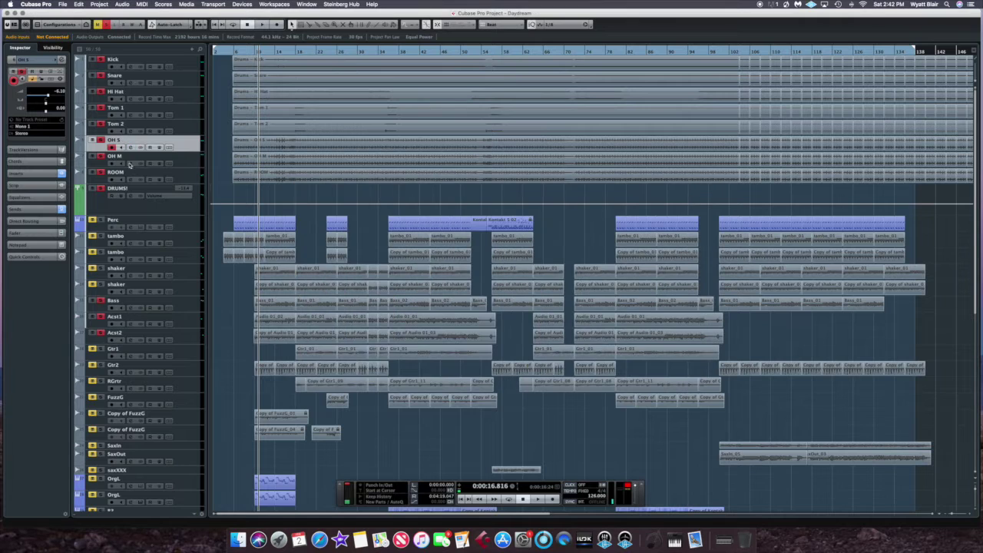
# Reactivate the OH M track's bypassed inserts and review the modules in its Virtual Mix Rack, closing both windows
pyautogui.click(95, 164)
pyautogui.click(63, 61)
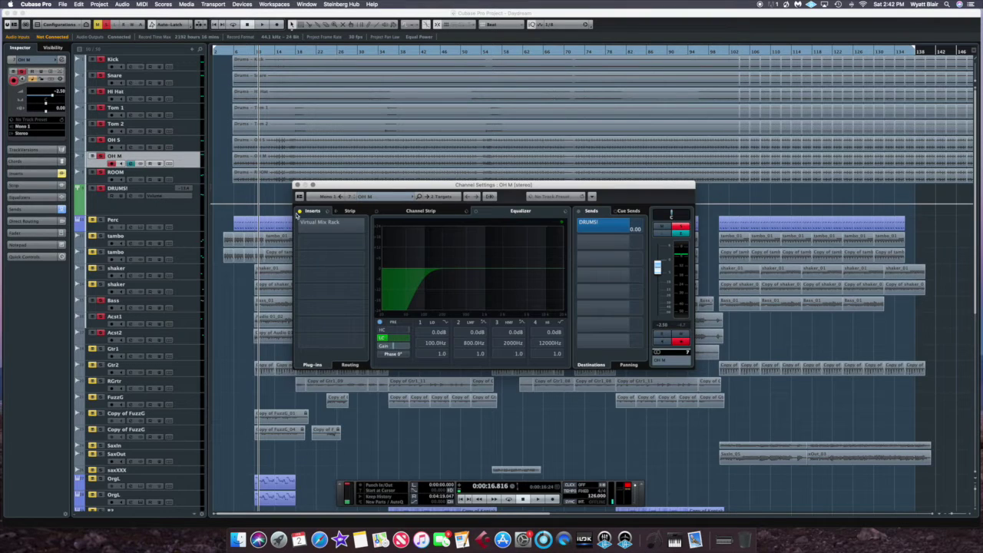
pyautogui.click(336, 228)
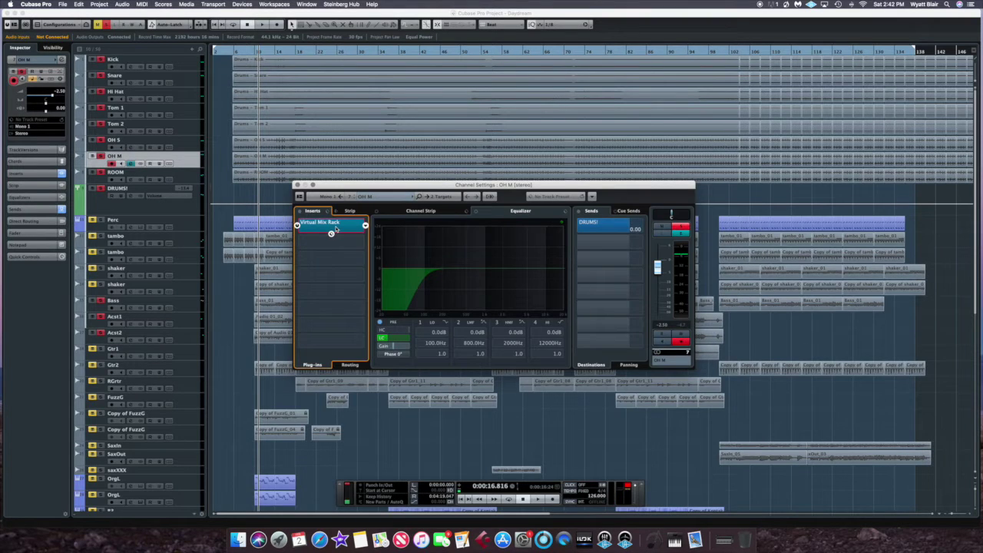
pyautogui.moveTo(356, 169); pyautogui.dragTo(554, 125)
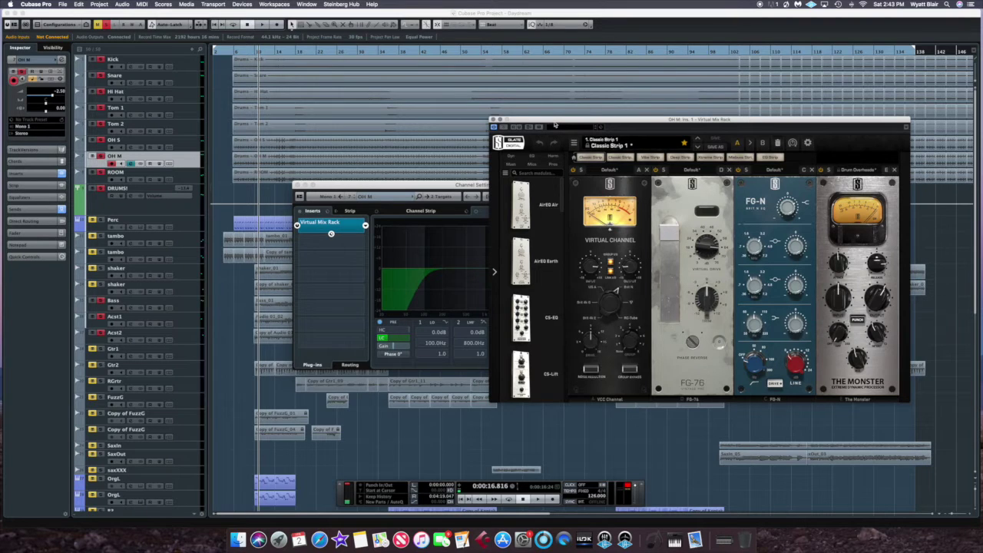
pyautogui.moveTo(704, 121); pyautogui.dragTo(654, 102)
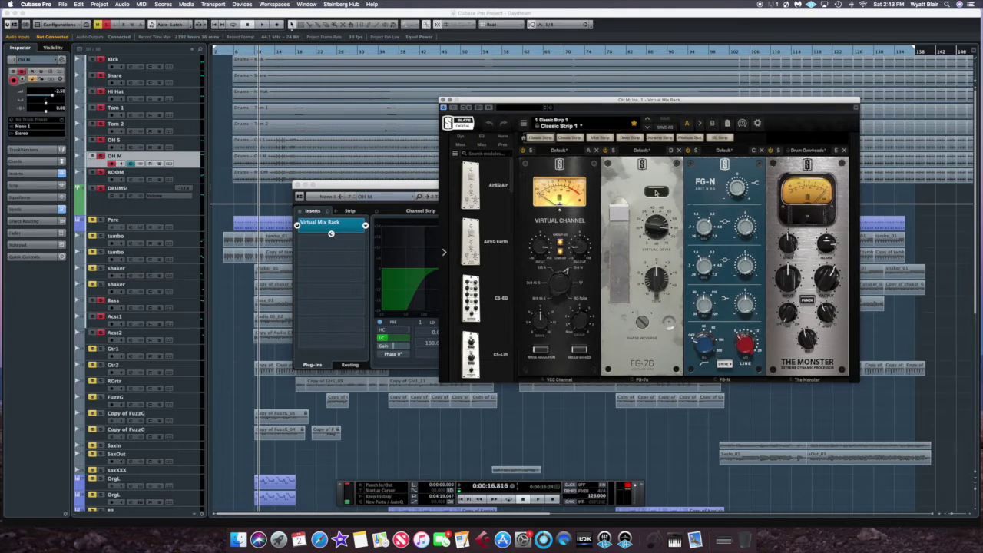
pyautogui.moveTo(737, 187)
pyautogui.click(442, 101)
pyautogui.click(297, 185)
# Leave OH M as the only soloed drum track and place the playhead at the start of the drum clips
pyautogui.moveTo(93, 143); pyautogui.dragTo(92, 61)
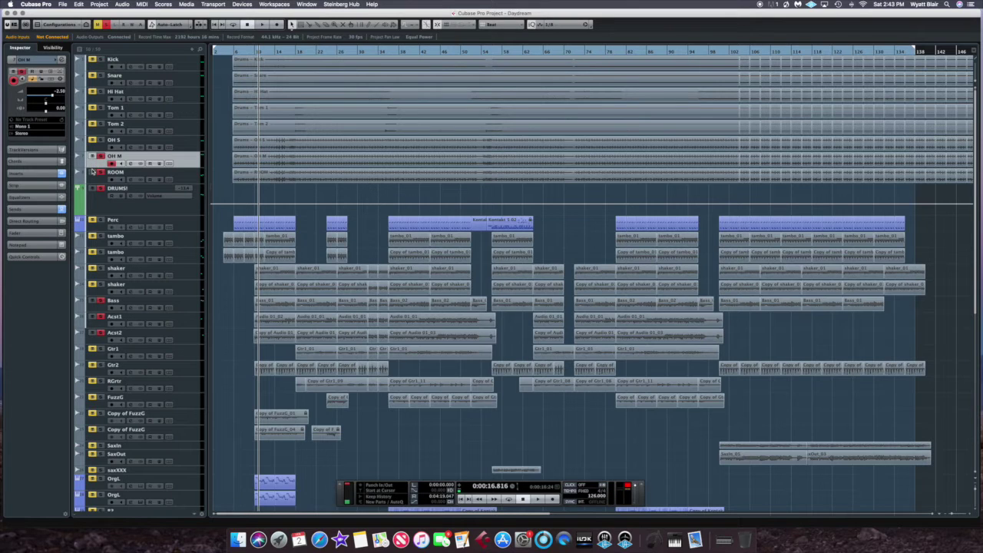
pyautogui.click(232, 56)
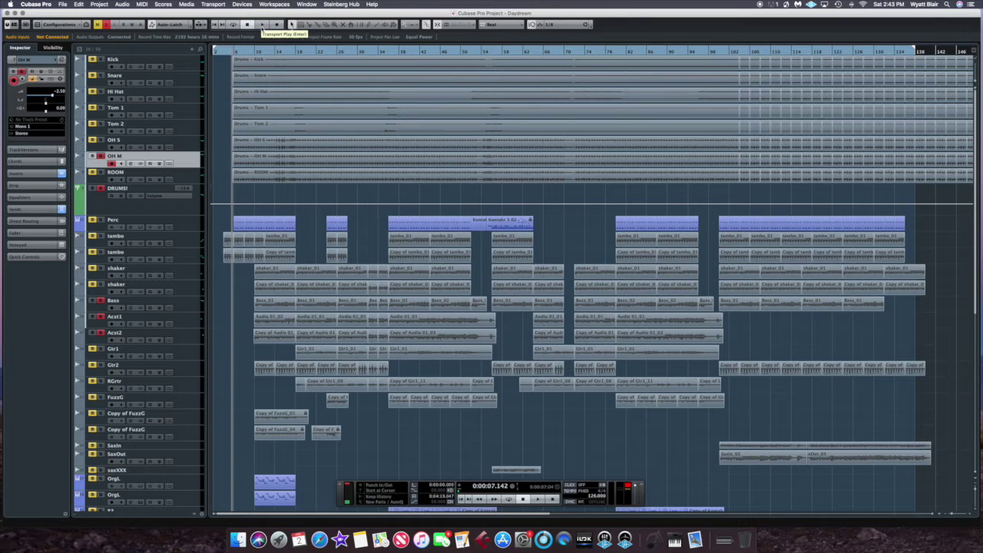
pyautogui.press('space')
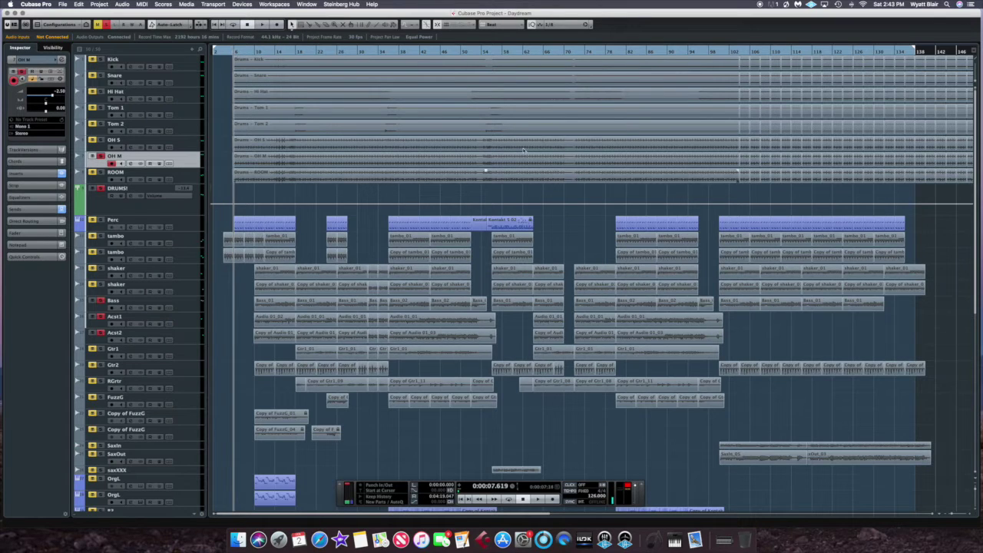
# Check the OH M track's low-cut filter and play the track from the drums' start with its inserts bypassed
pyautogui.scroll(-5, 399, 100)
pyautogui.scroll(5, 330, 96)
pyautogui.click(61, 68)
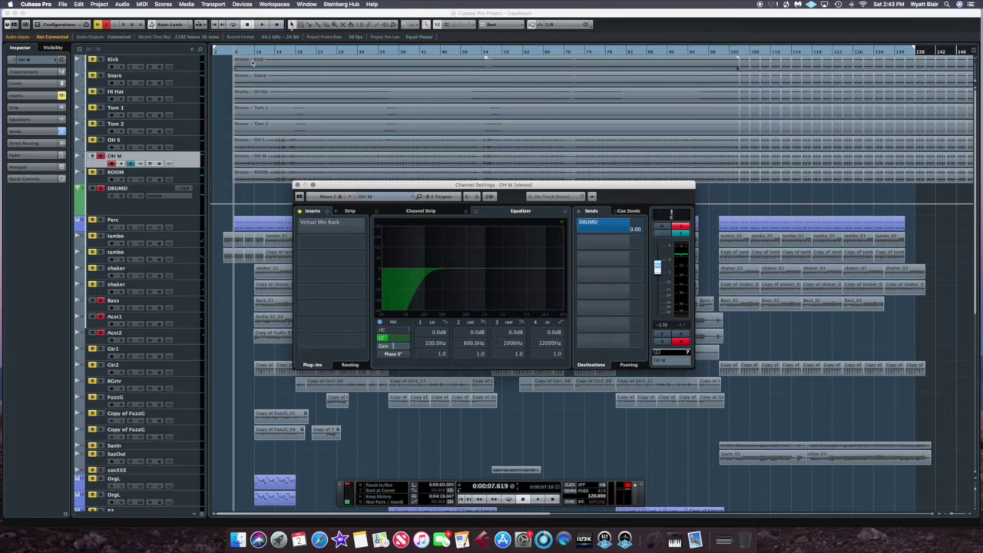
pyautogui.moveTo(397, 340)
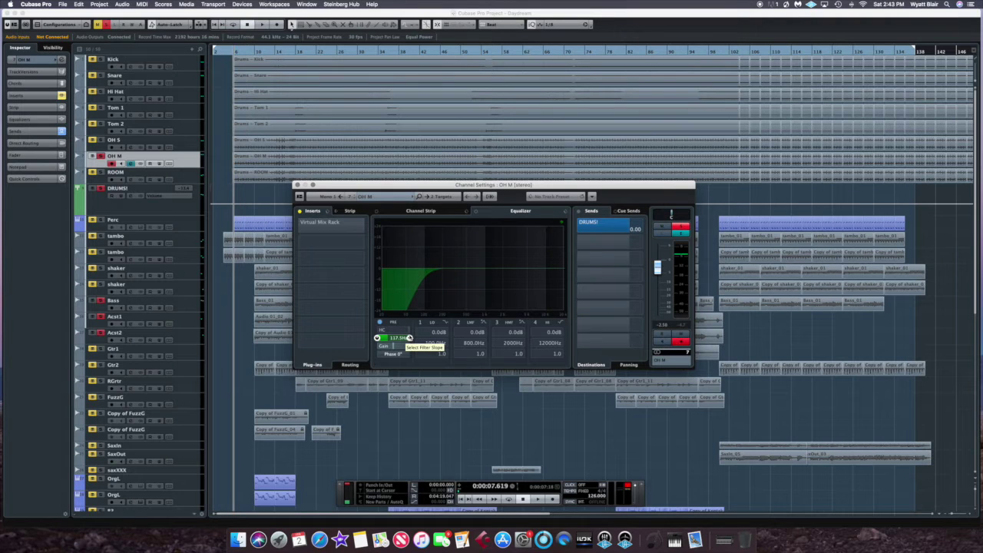
pyautogui.press('space')
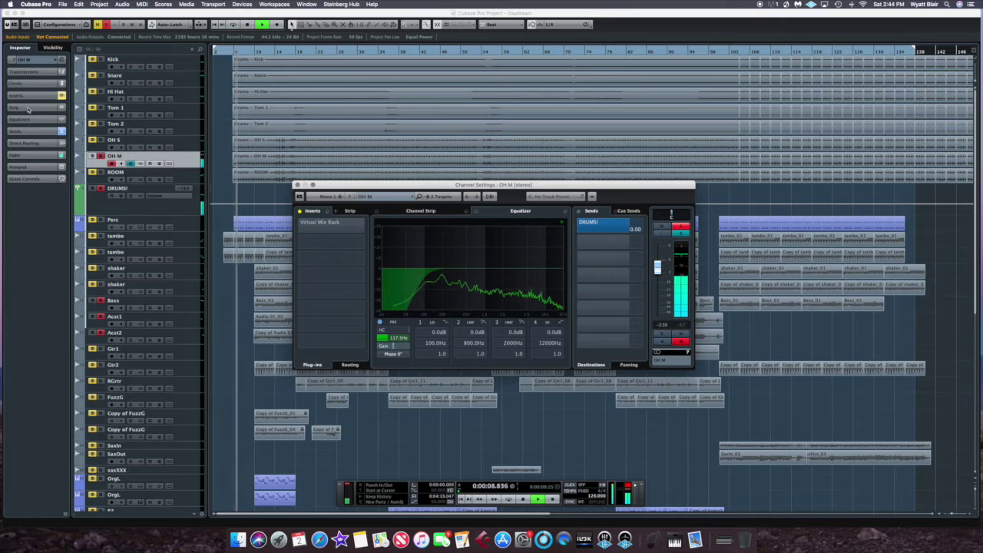
pyautogui.press('e')
pyautogui.click(47, 64)
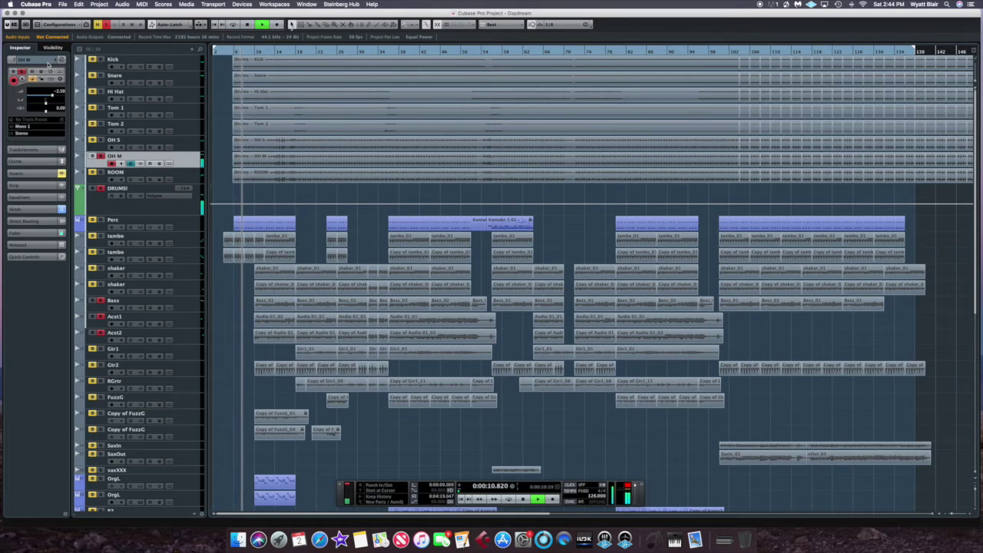
pyautogui.press('space')
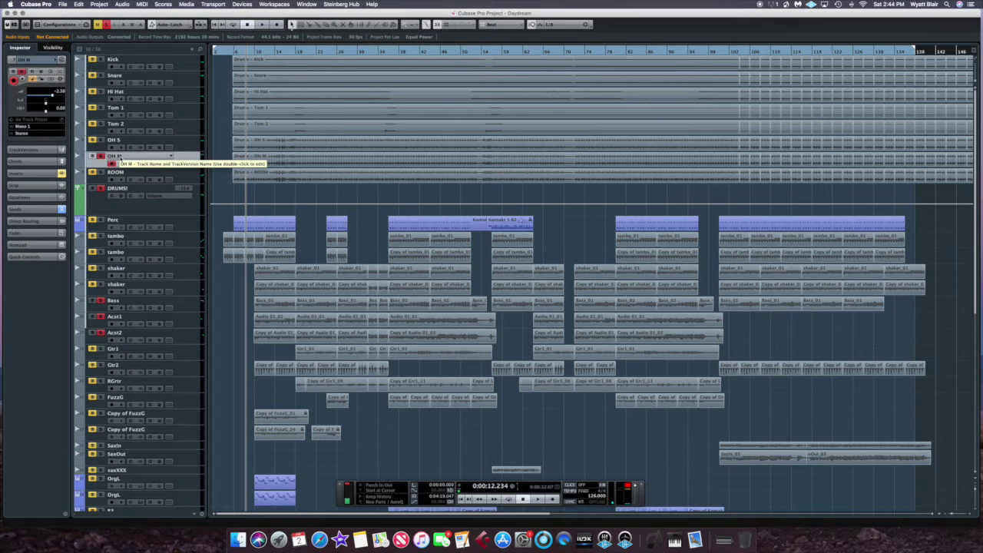
# Resume playback and reactivate OH M's inserts to compare the sound, taking Bass, Acst1 and Acst2 out of solo
pyautogui.click(62, 60)
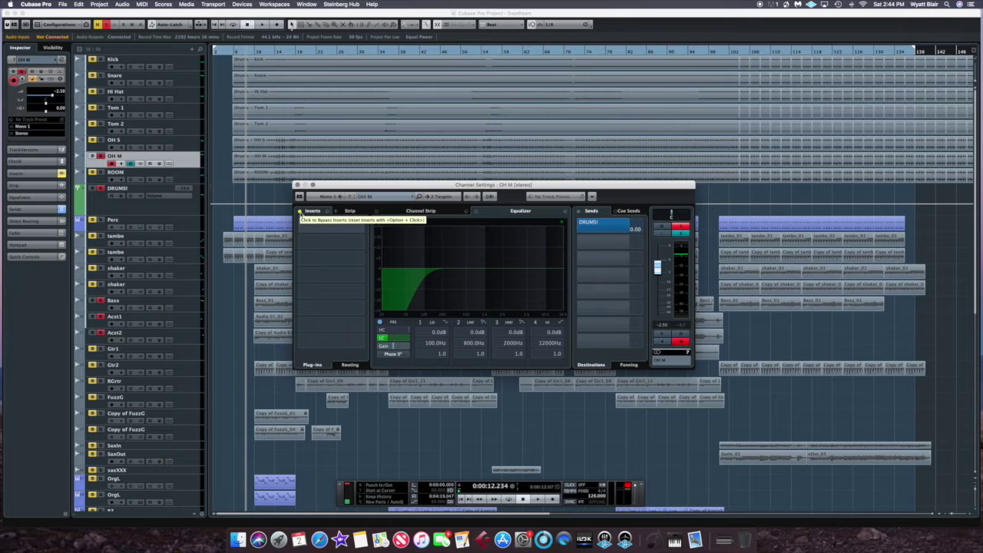
pyautogui.press('space')
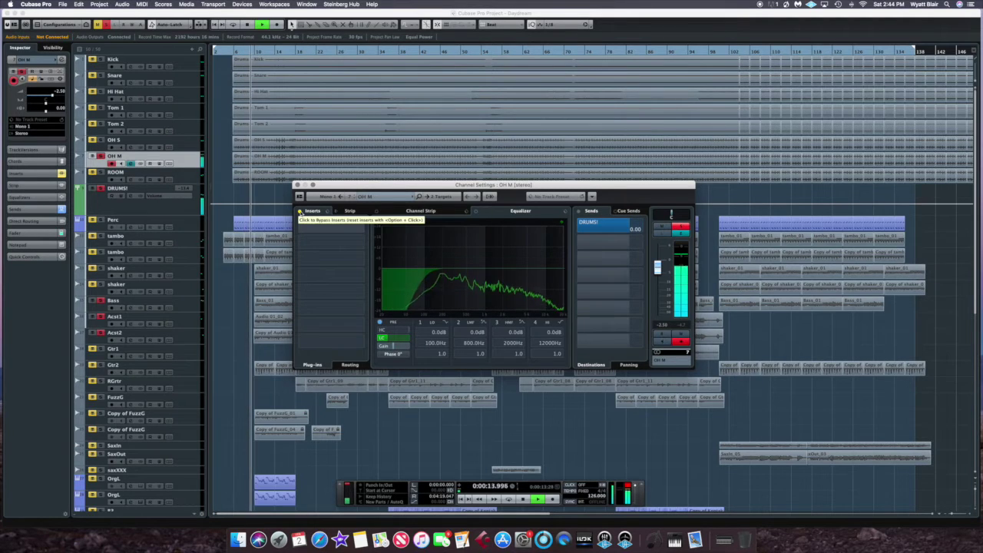
pyautogui.click(299, 211)
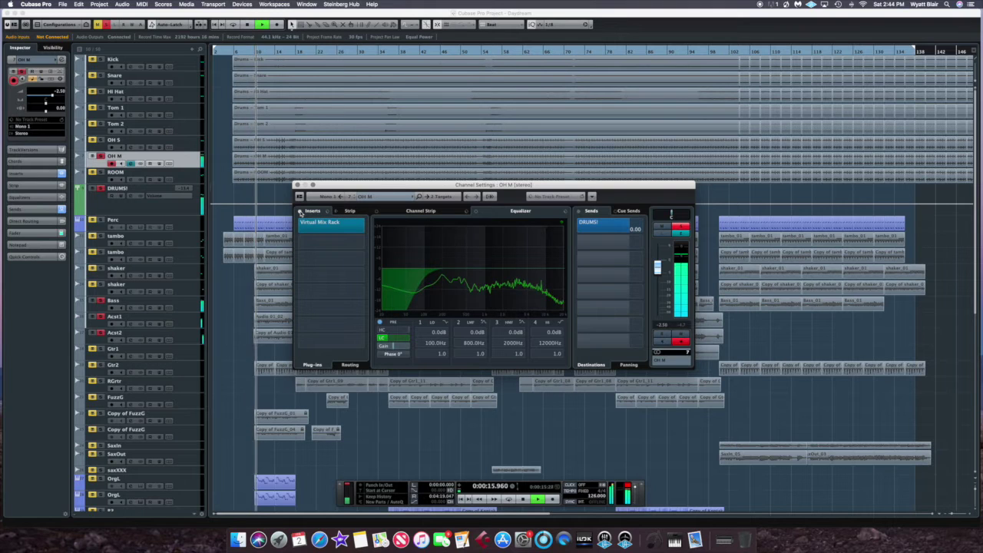
pyautogui.click(88, 305)
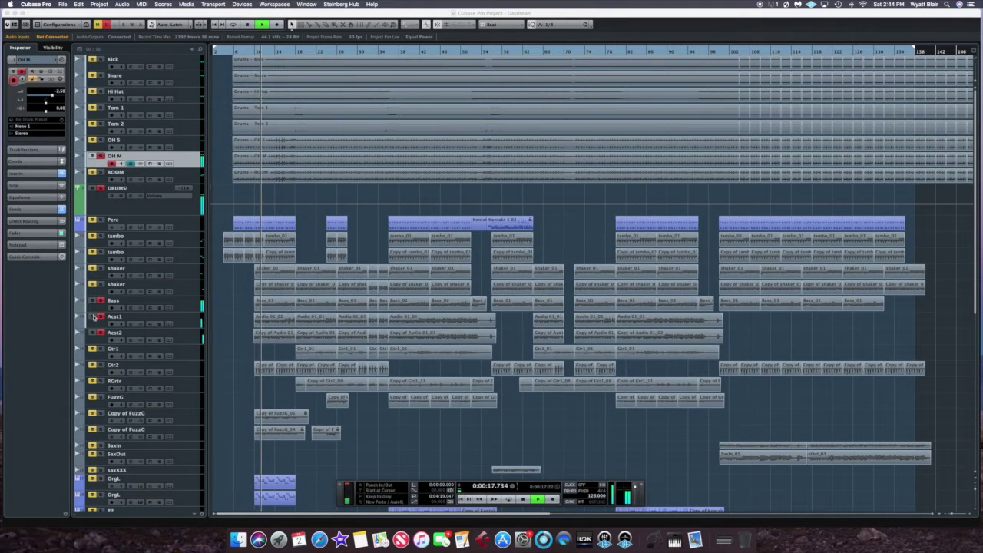
# Replay OH M from the drums' start, toggling the bypass of its Virtual Mix Rack to compare the sound, and close both windows
pyautogui.click(62, 60)
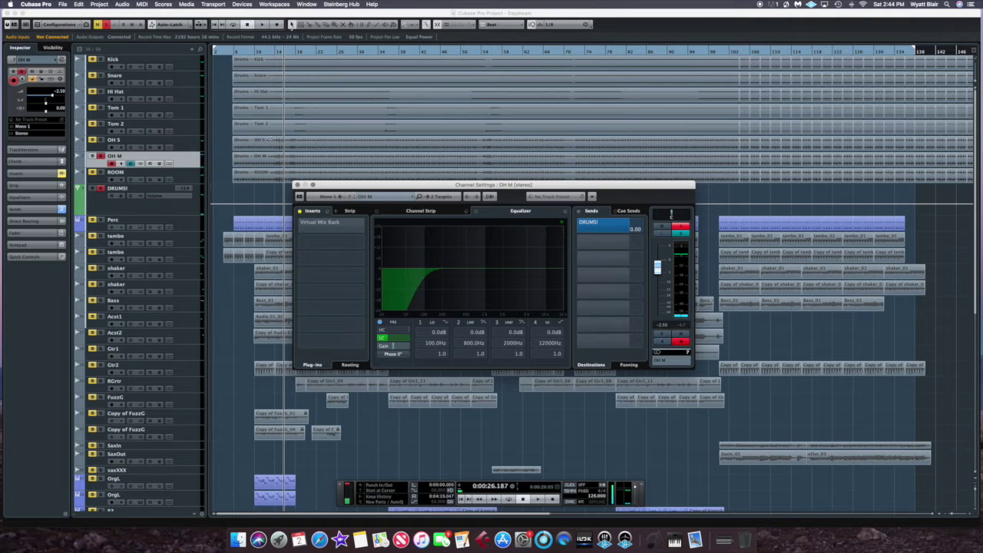
pyautogui.click(237, 54)
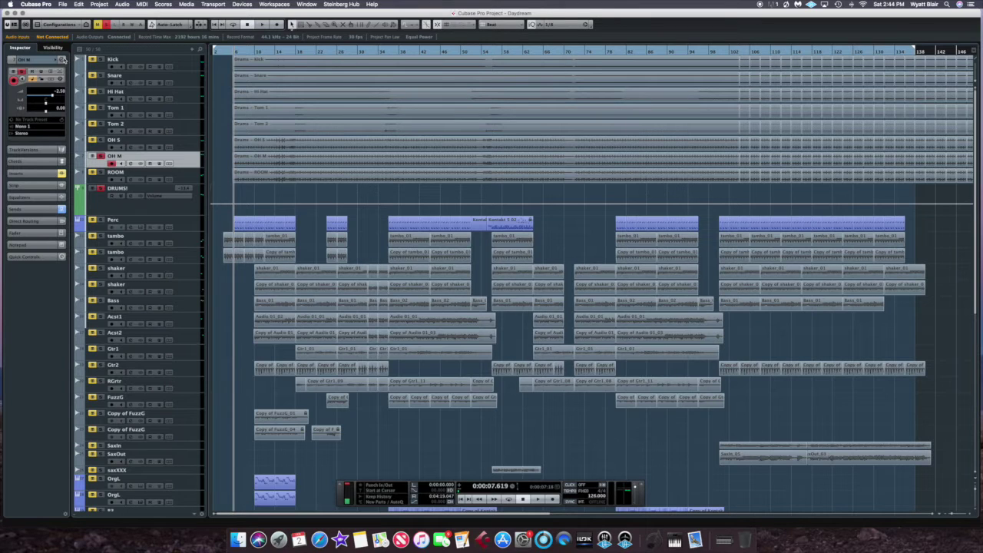
pyautogui.click(62, 59)
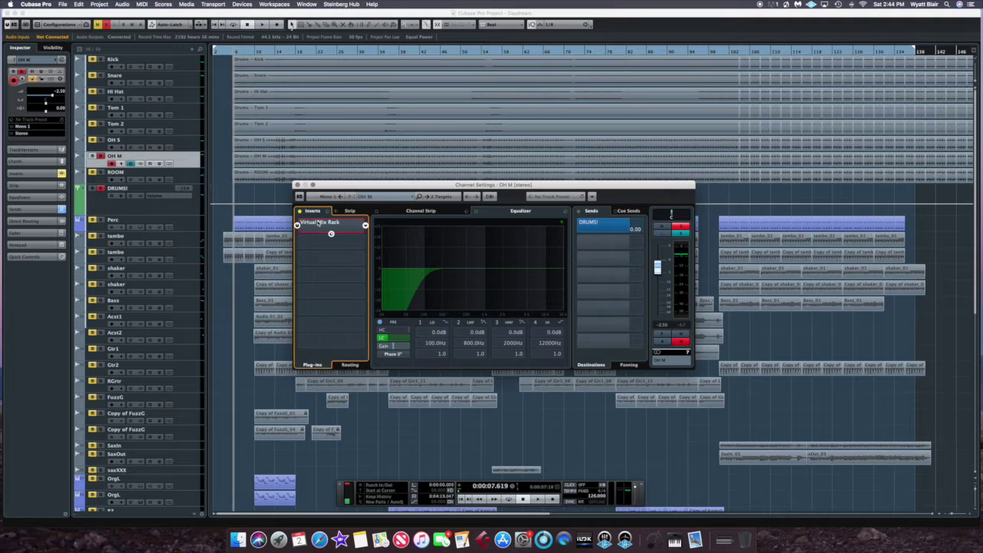
pyautogui.click(318, 222)
pyautogui.press('space')
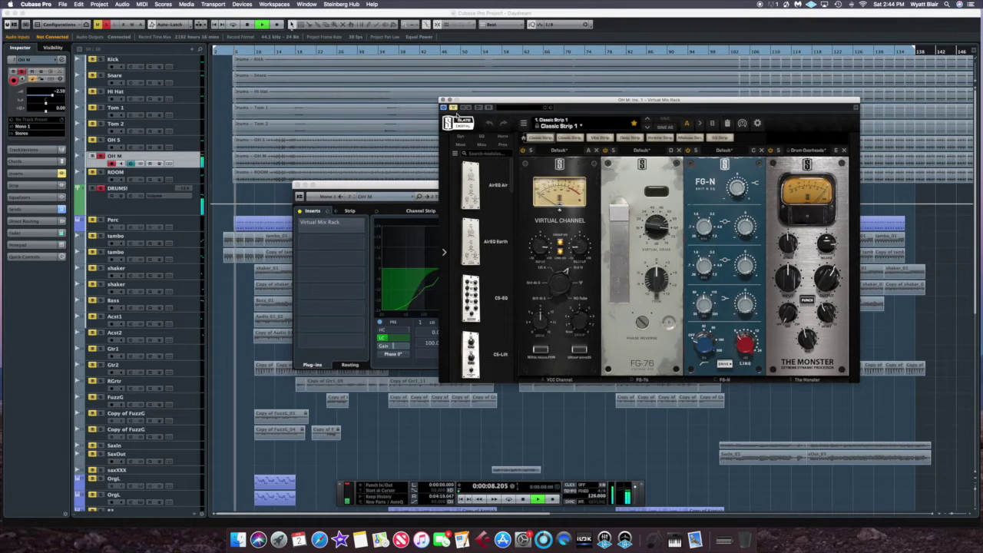
pyautogui.click(453, 107)
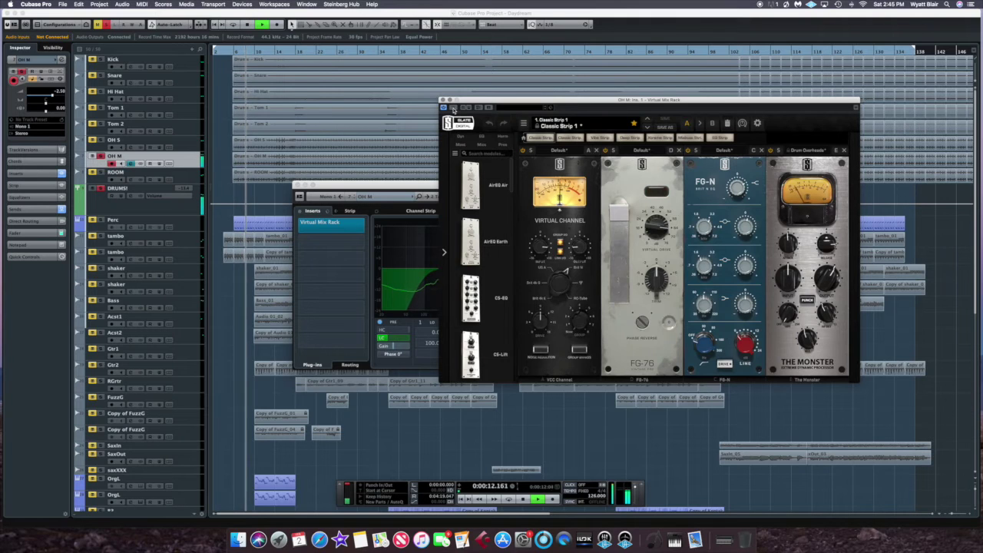
pyautogui.click(453, 108)
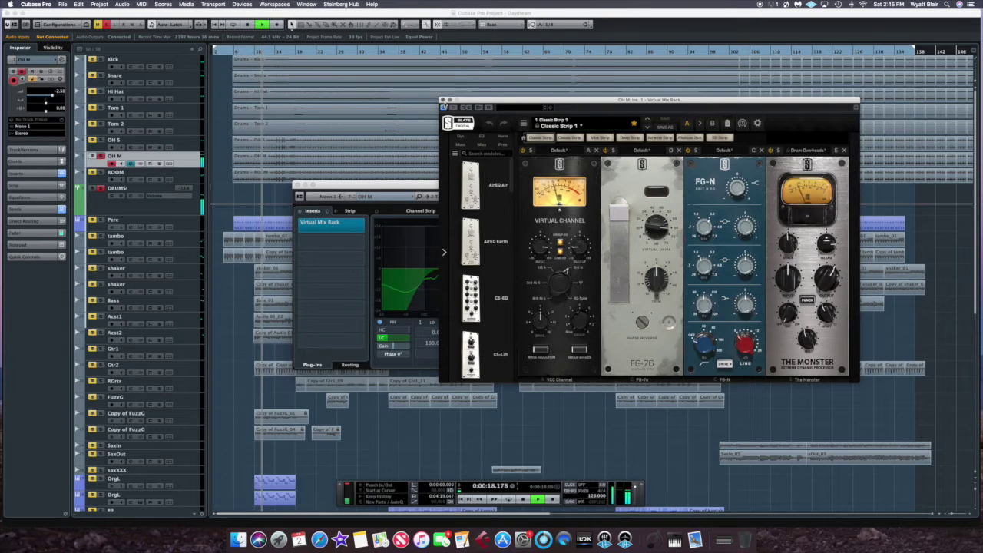
pyautogui.click(442, 100)
pyautogui.click(297, 184)
pyautogui.press('space')
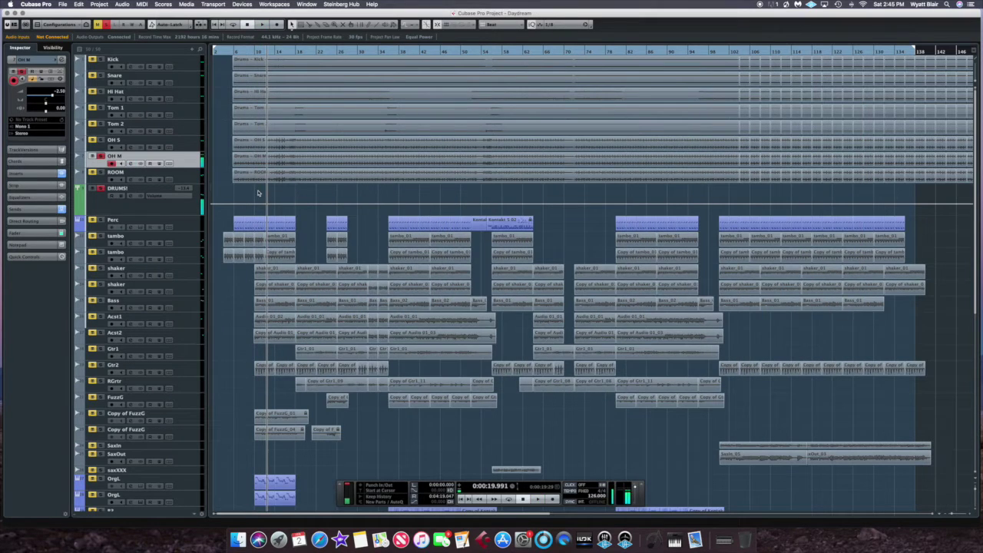
# Solo the Kick, Snare, Hi Hat, Tom 1, Tom 2 and OH S tracks again alongside OH M
pyautogui.click(100, 140)
pyautogui.click(100, 123)
pyautogui.click(100, 108)
pyautogui.click(100, 75)
pyautogui.click(100, 59)
pyautogui.click(100, 156)
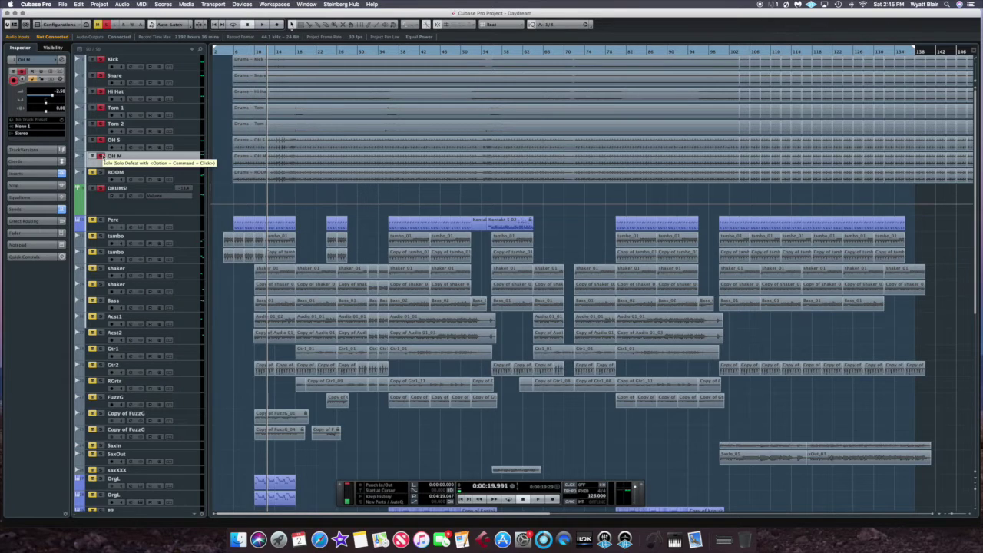
# Solo the ROOM track and review its low-cut filter and Virtual Mix Rack modules, closing the rack
pyautogui.click(95, 178)
pyautogui.click(62, 60)
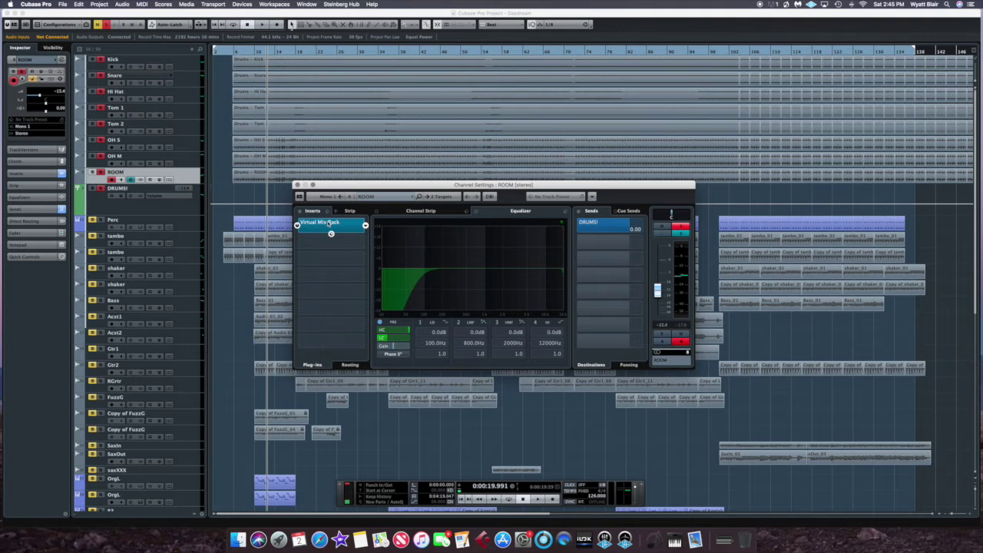
pyautogui.moveTo(395, 342)
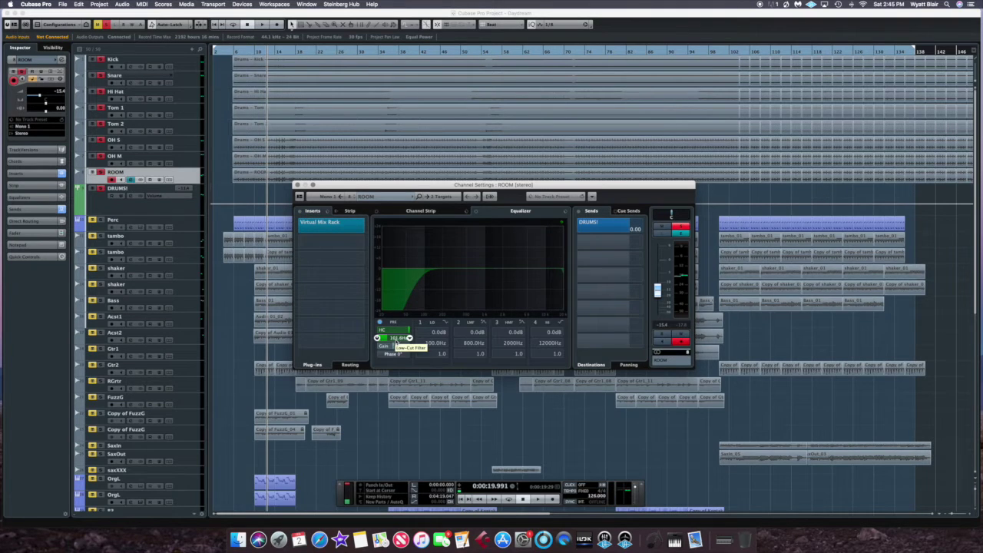
pyautogui.click(345, 224)
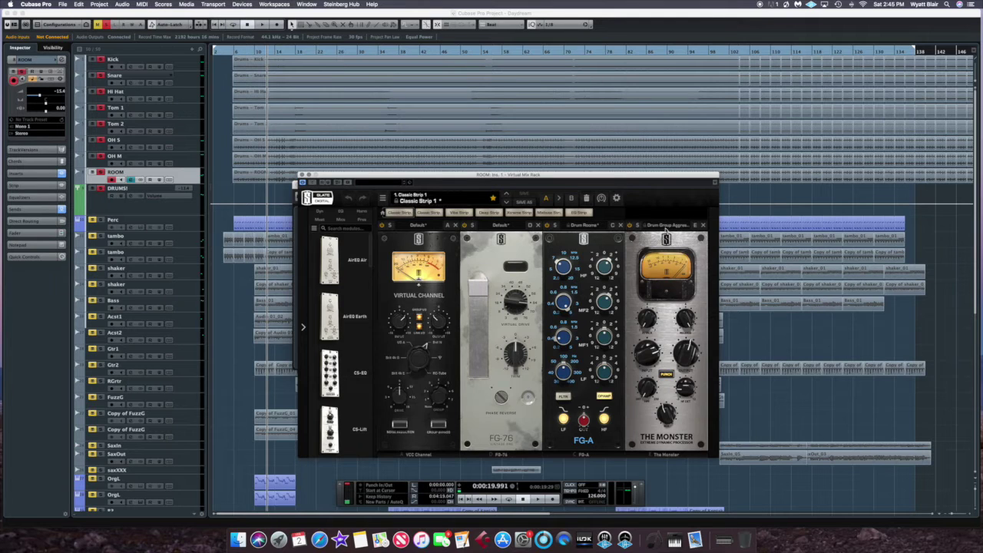
pyautogui.click(301, 178)
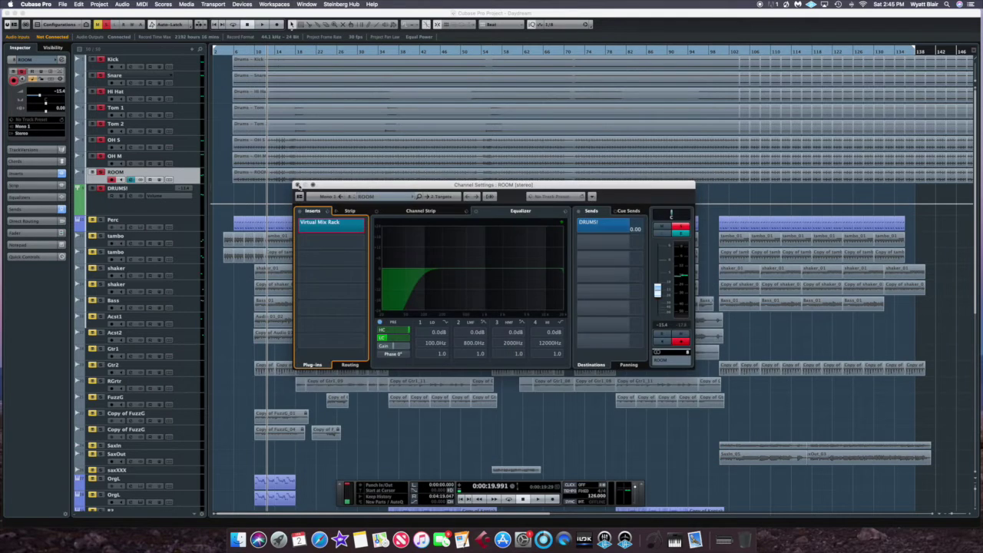
# Close ROOM's channel settings and play the soloed drum tracks briefly from the start of the drum recordings
pyautogui.click(298, 185)
pyautogui.click(236, 51)
pyautogui.press('space')
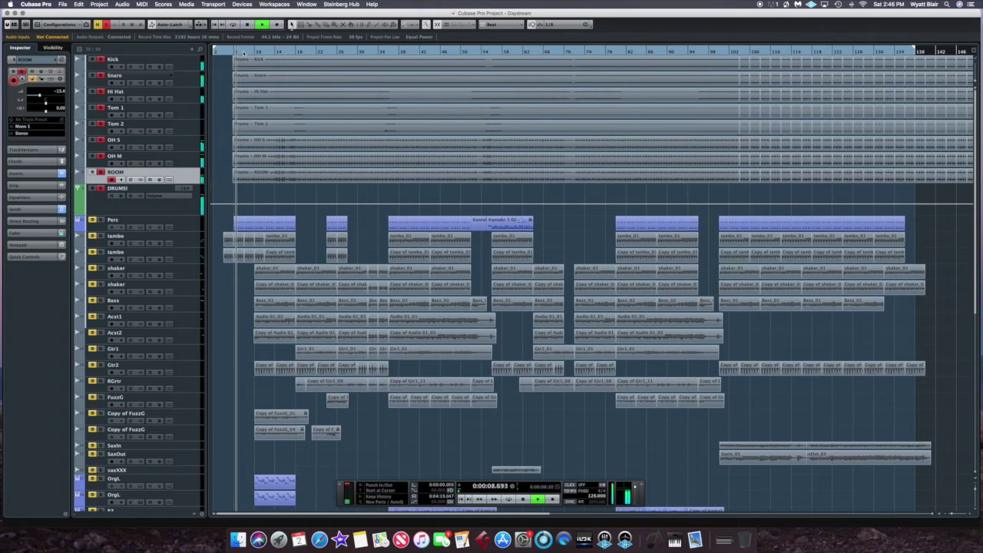
pyautogui.press('space')
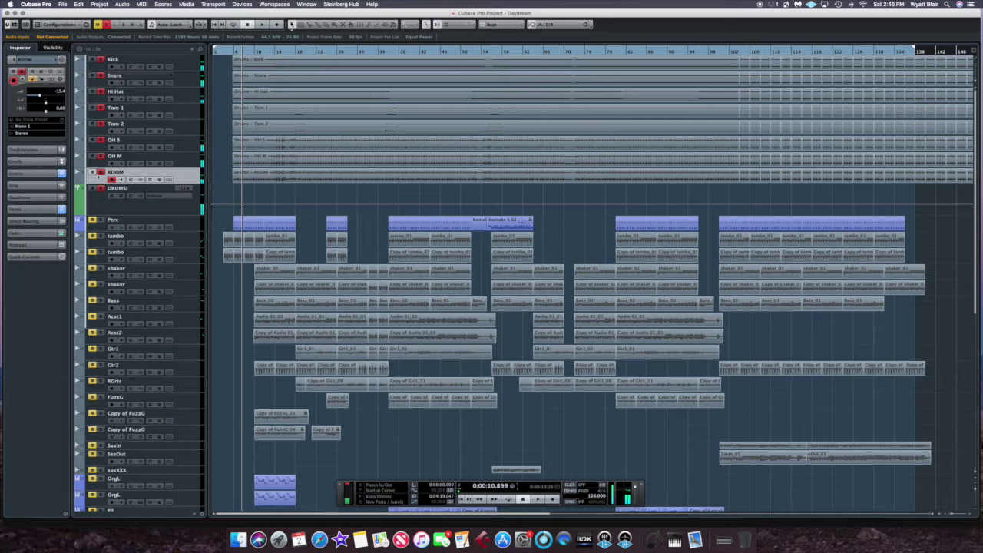
pyautogui.scroll(-5, 95, 175)
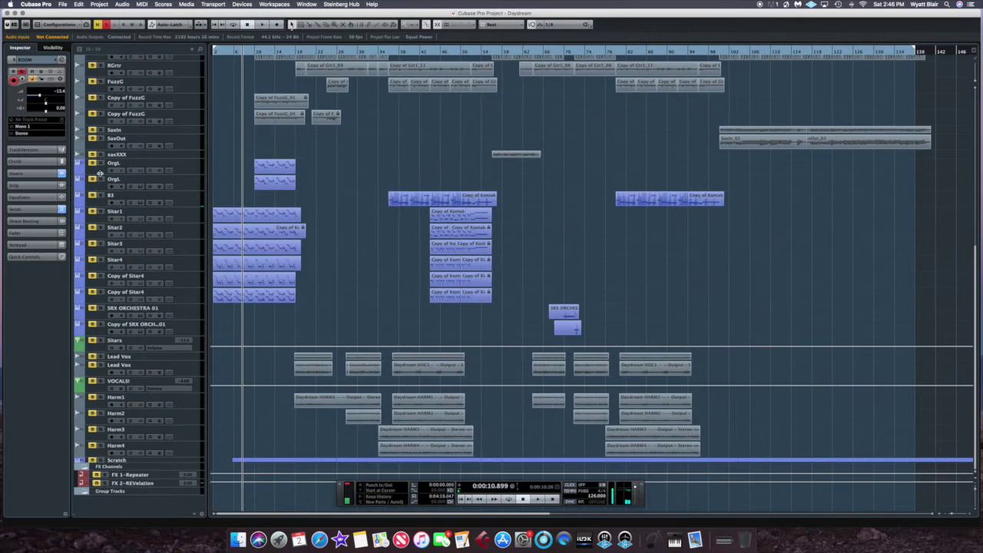
pyautogui.scroll(5, 103, 174)
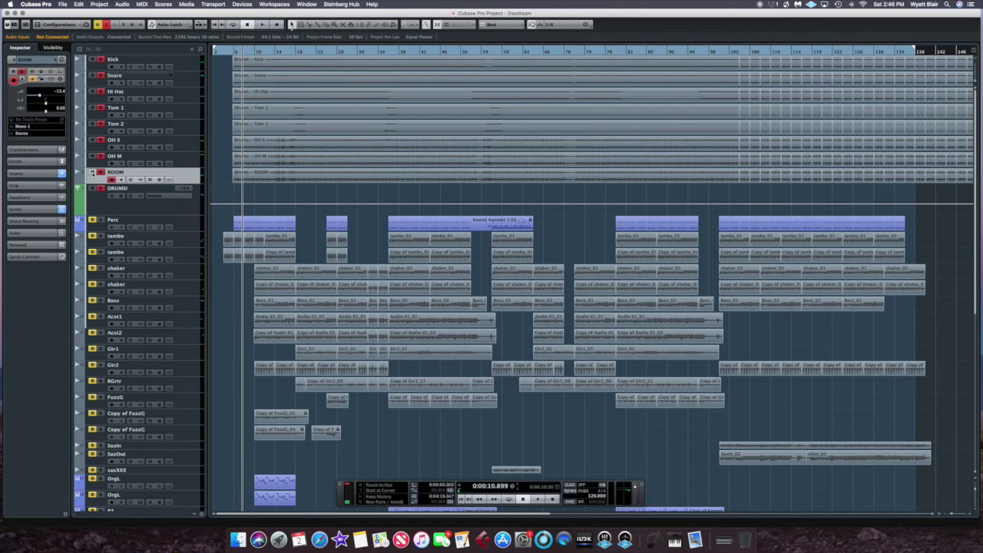
# Resume playback, muting and unmuting the ROOM track to compare the drum sound, and stop
pyautogui.press('space')
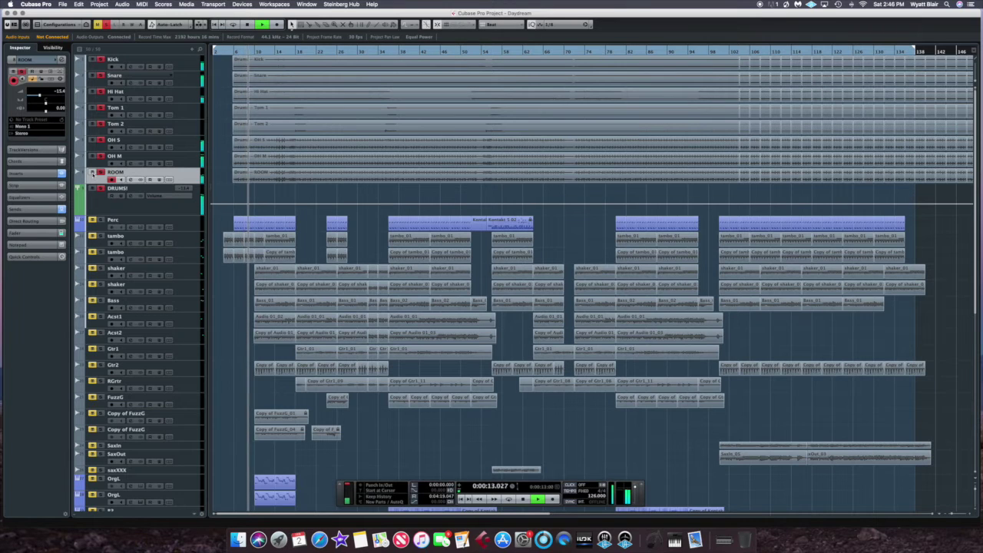
pyautogui.click(92, 172)
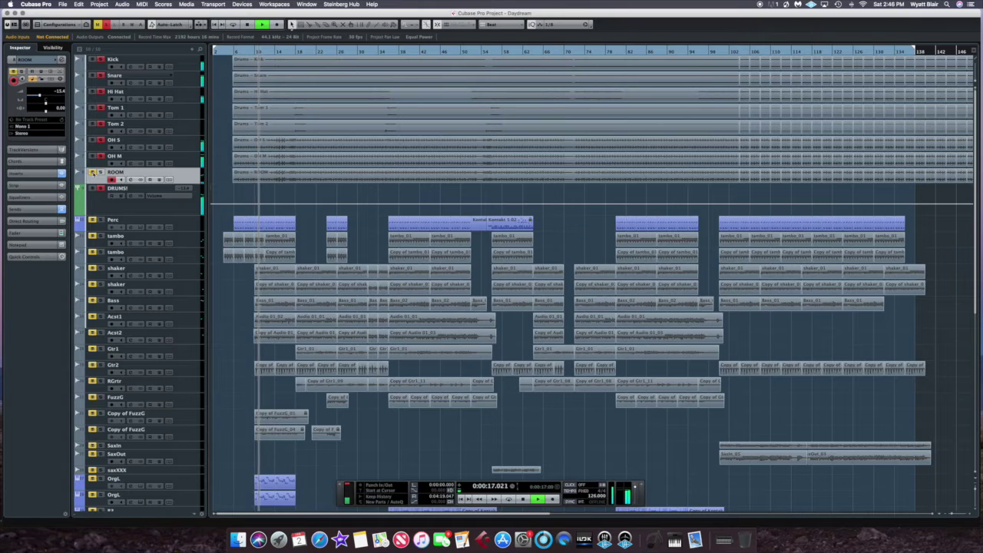
pyautogui.click(92, 172)
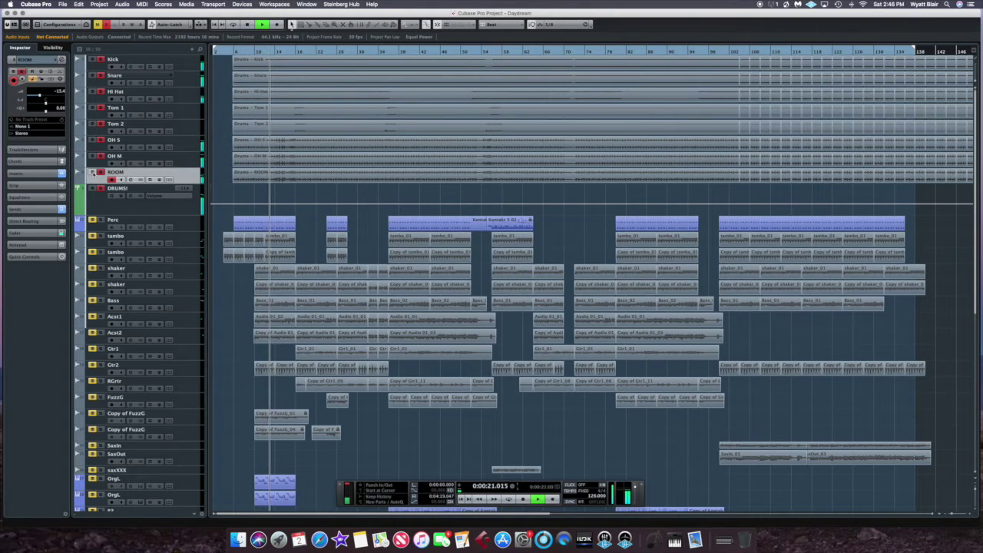
pyautogui.press('space')
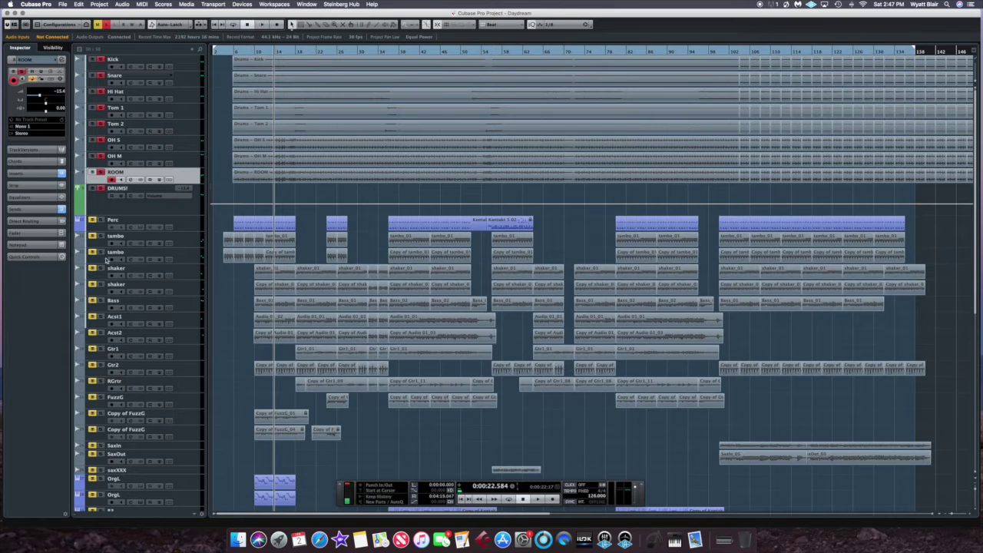
# Unmute and solo Bass, Acst1, Acst2, Perc, both tambo tracks and both shaker tracks alongside the drums
pyautogui.click(92, 300)
pyautogui.click(100, 315)
pyautogui.click(101, 332)
pyautogui.click(92, 236)
pyautogui.click(92, 252)
pyautogui.click(92, 268)
pyautogui.click(95, 290)
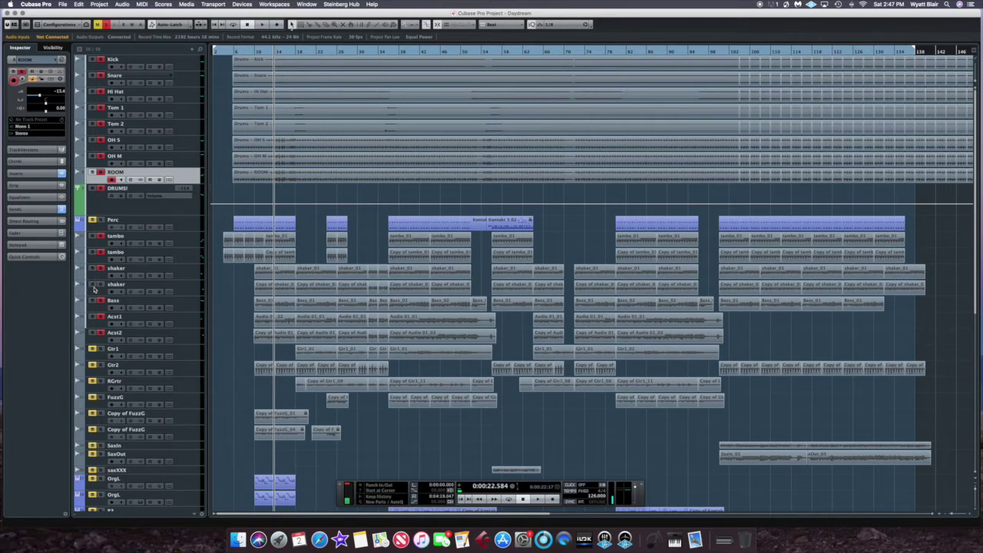
# Reactivate the lower tambo track's inserts and set its DRUMS! send level to 0.36, closing its channel settings
pyautogui.click(100, 261)
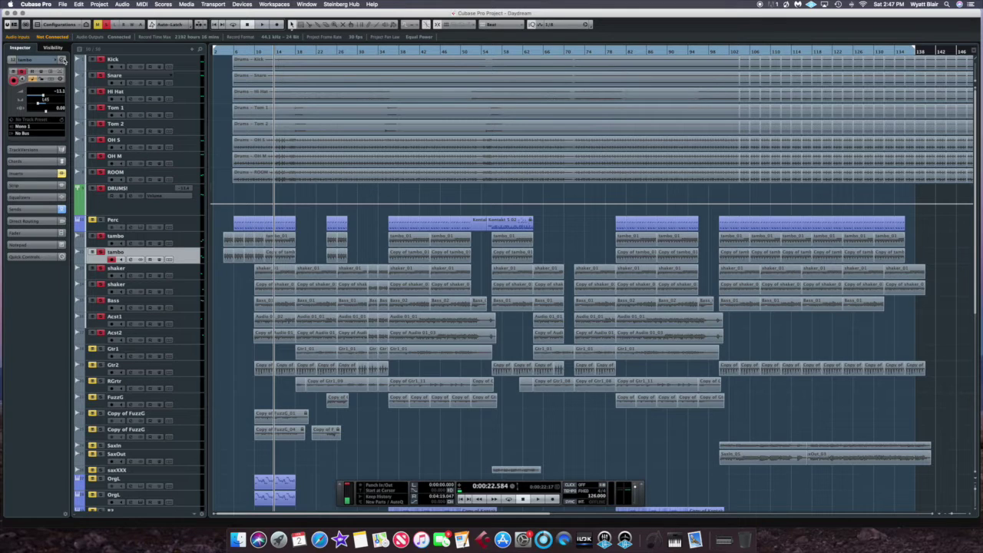
pyautogui.click(66, 60)
pyautogui.click(300, 211)
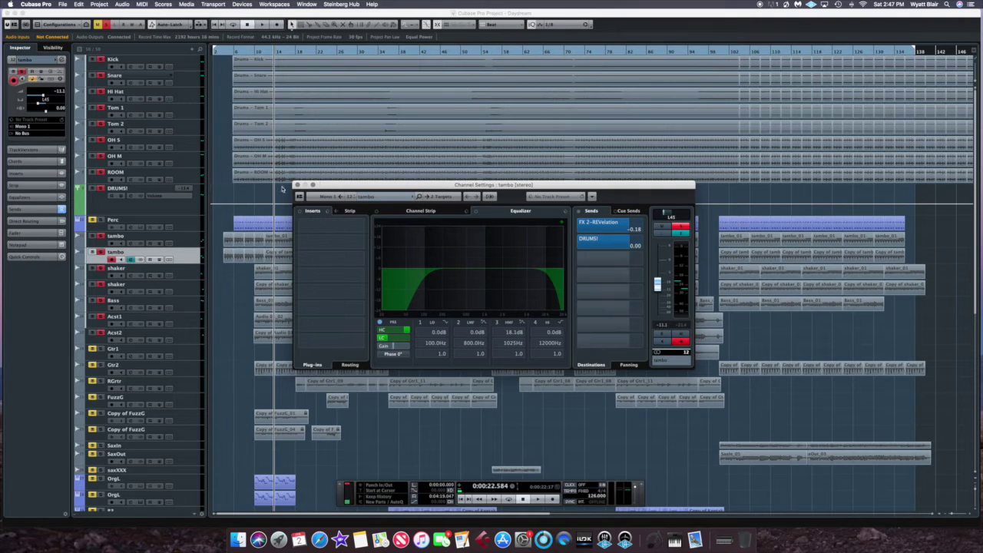
pyautogui.scroll(2, 601, 241)
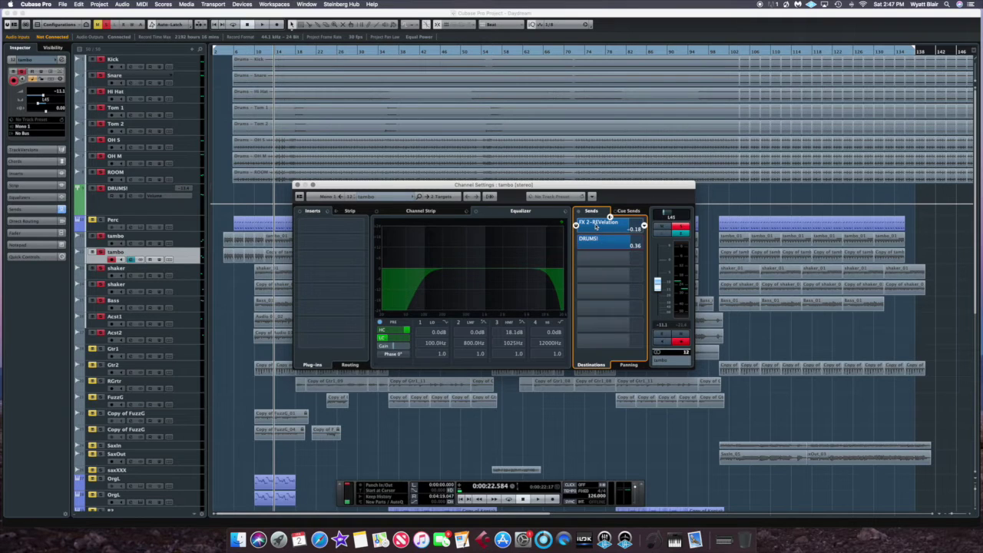
pyautogui.click(298, 185)
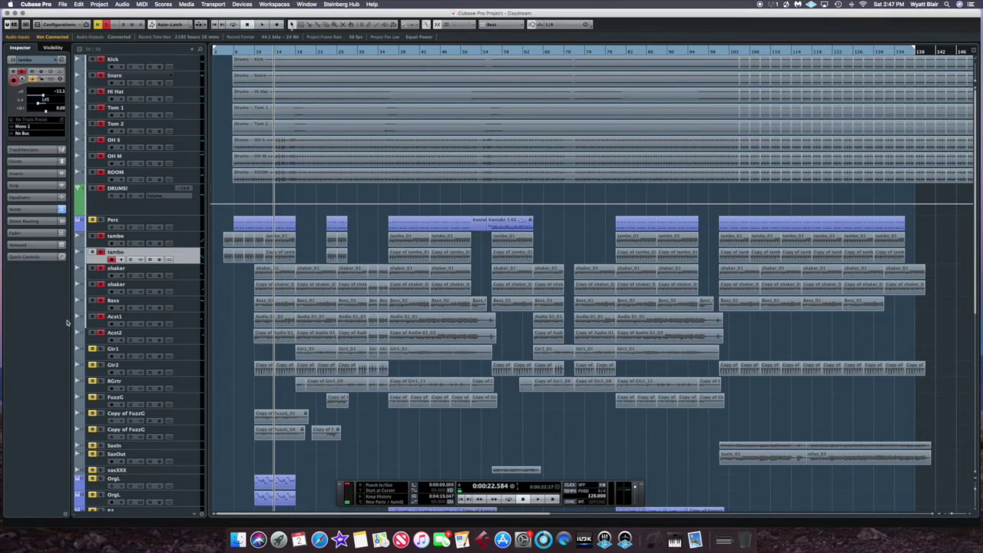
# Open the Perc track's channel settings and reactivate its inserts
pyautogui.click(97, 226)
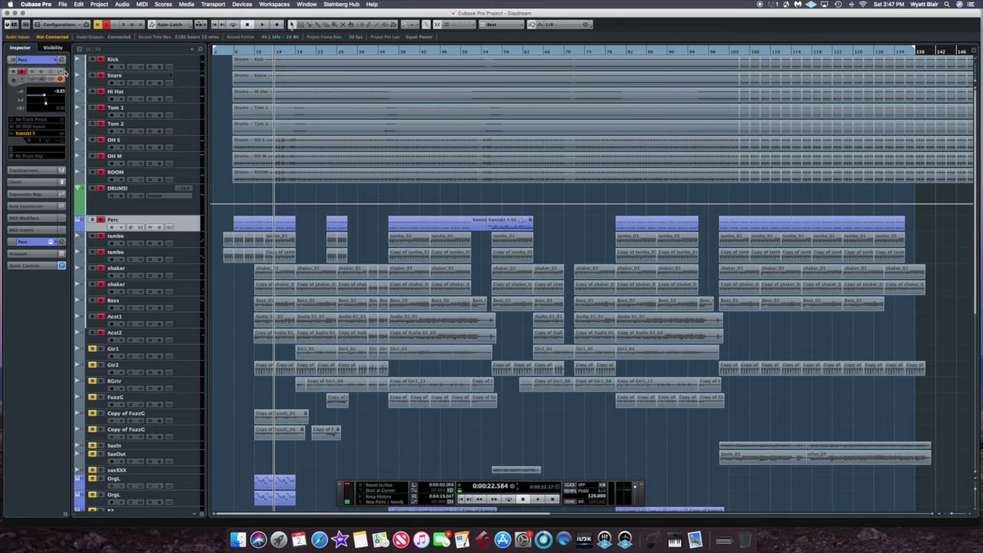
pyautogui.click(63, 60)
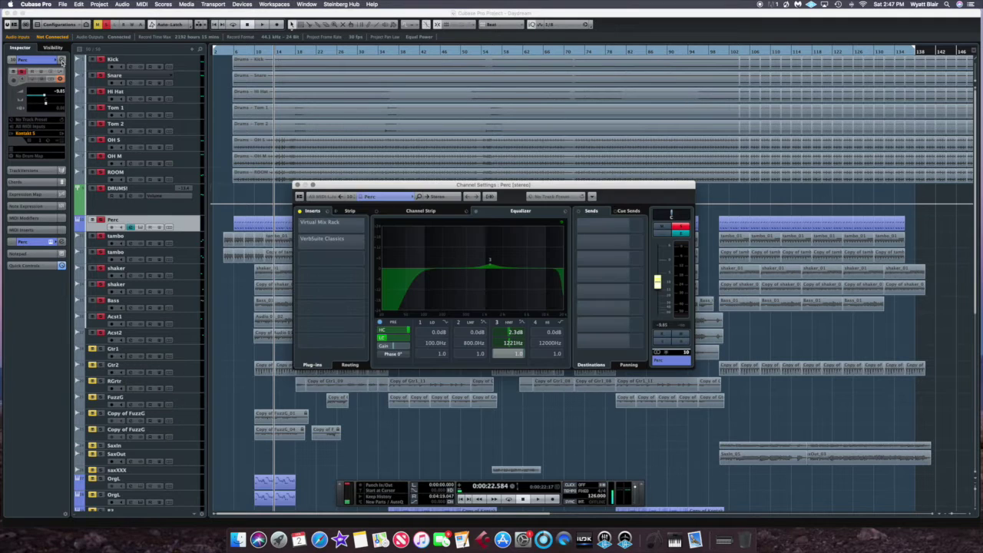
pyautogui.click(301, 212)
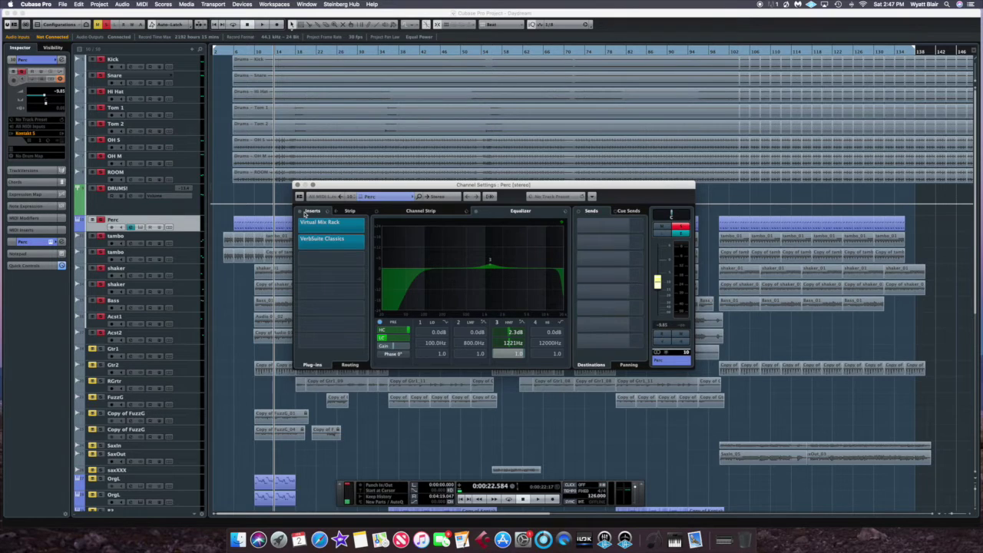
# Review Perc's Virtual Mix Rack and VerbSuite Classics inserts, closing both plug-ins and the channel settings
pyautogui.moveTo(346, 223); pyautogui.dragTo(347, 227)
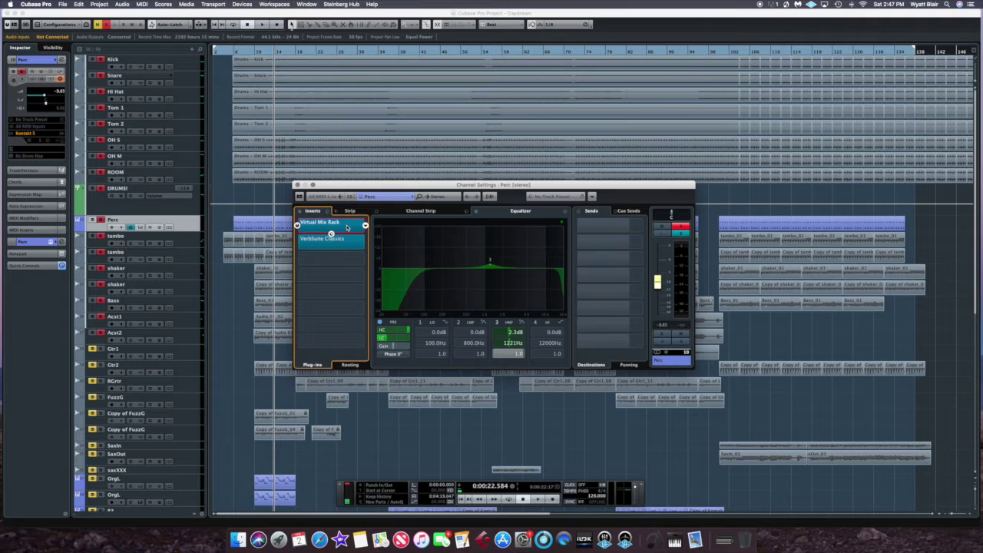
pyautogui.click(347, 226)
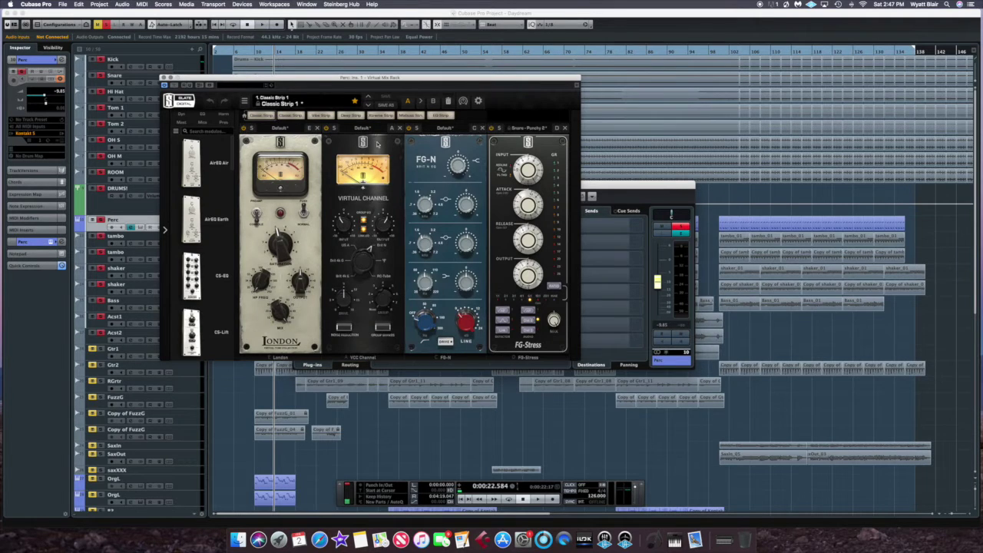
pyautogui.click(165, 79)
pyautogui.click(350, 245)
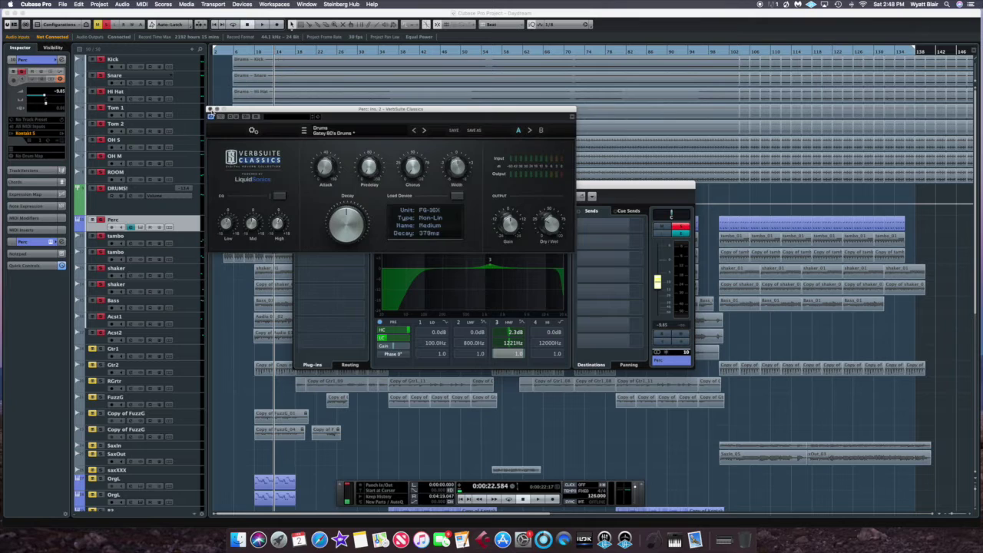
pyautogui.click(211, 112)
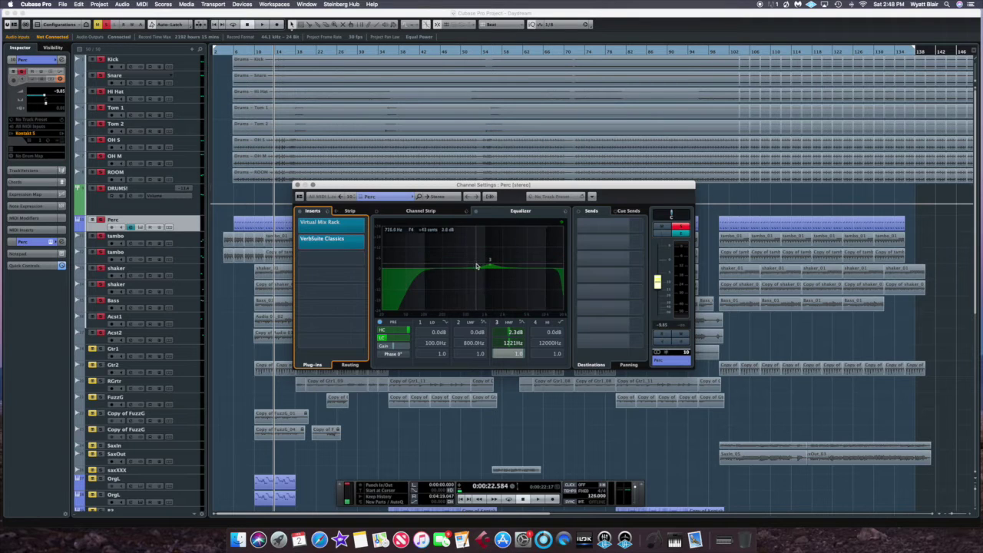
pyautogui.click(299, 185)
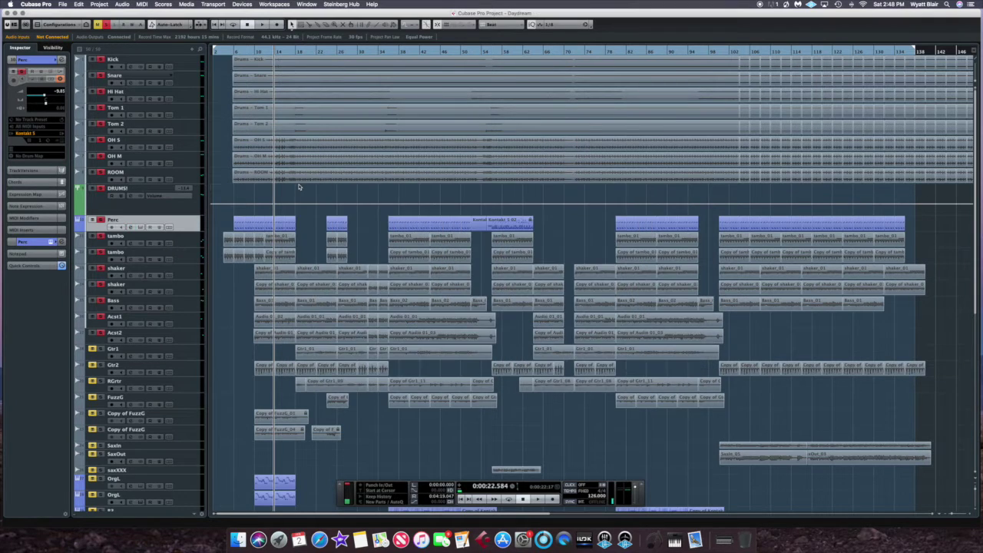
# Play a short passage with the drums, percussion, bass and acoustics soloed, and look over the remaining tracks
pyautogui.press('space')
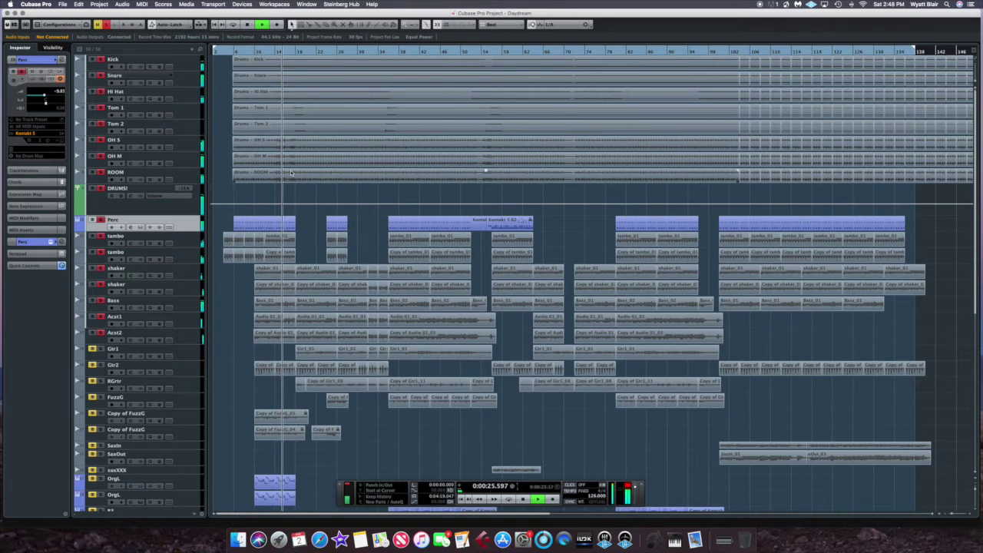
pyautogui.press('space')
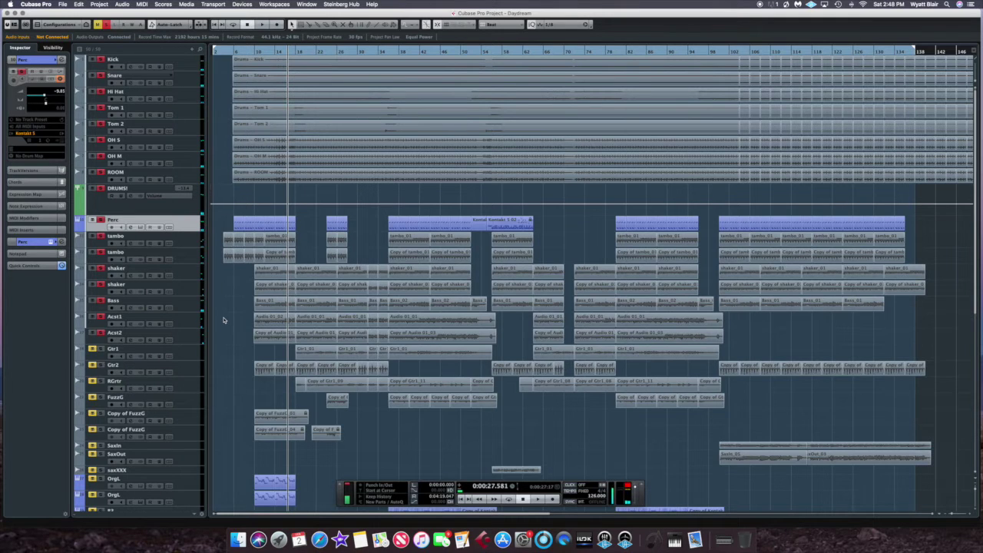
pyautogui.scroll(-10, 223, 320)
pyautogui.scroll(10, 223, 320)
pyautogui.scroll(-5, 223, 320)
pyautogui.scroll(-5, 224, 320)
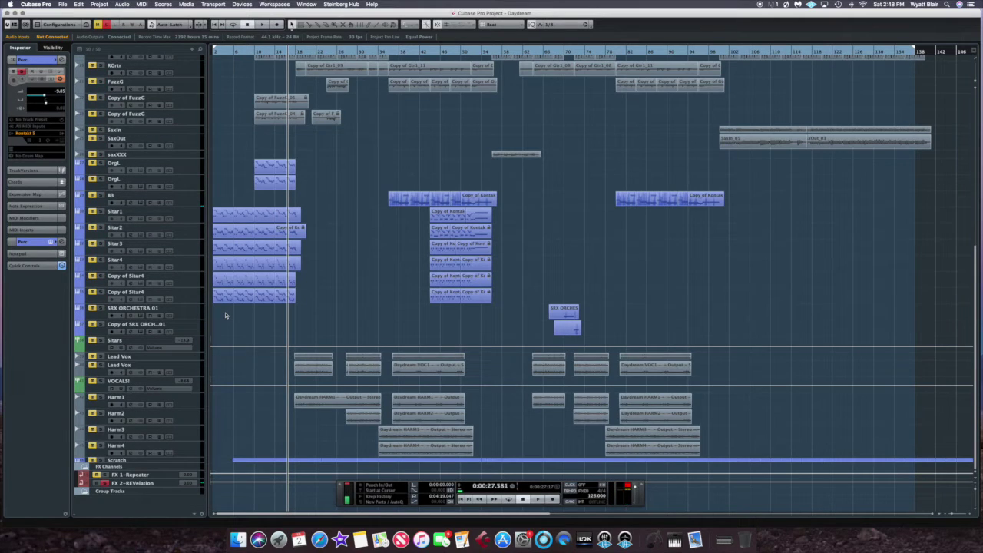
pyautogui.scroll(10, 226, 311)
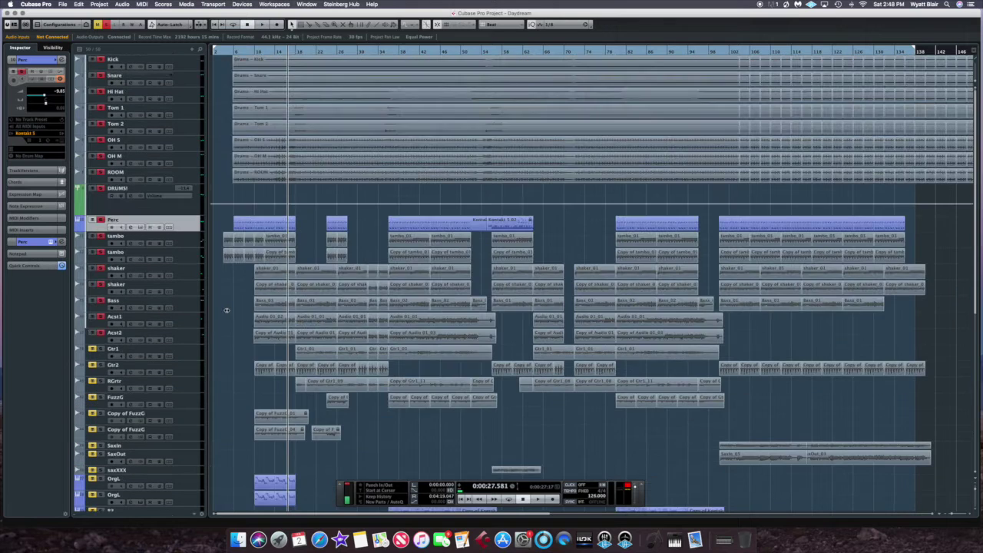
pyautogui.hscroll(5, 226, 311)
pyautogui.moveTo(302, 515); pyautogui.dragTo(222, 515)
# Unmute and solo the Gtr1, RGrtr and Gtr2 tracks alongside the other soloed tracks
pyautogui.click(93, 349)
pyautogui.click(92, 381)
pyautogui.click(93, 366)
# Reactivate the inserts of Gtr2, RGrtr and Gtr1 in their channel settings, closing each window
pyautogui.click(100, 376)
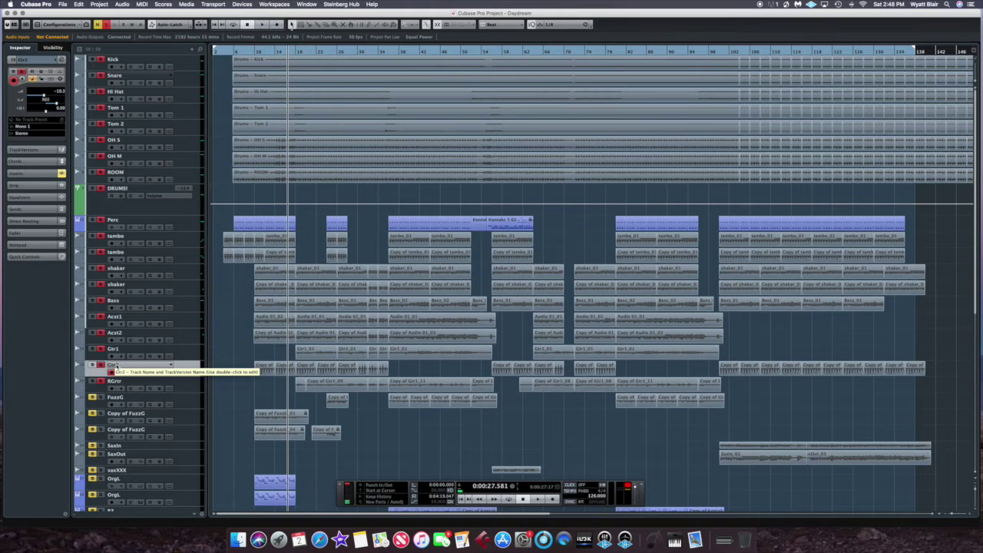
pyautogui.click(60, 60)
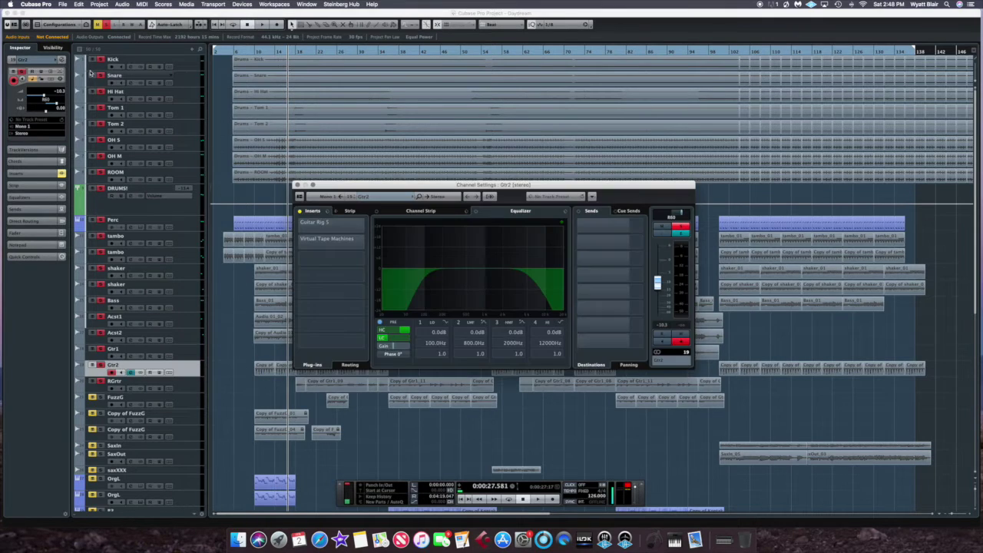
pyautogui.click(297, 185)
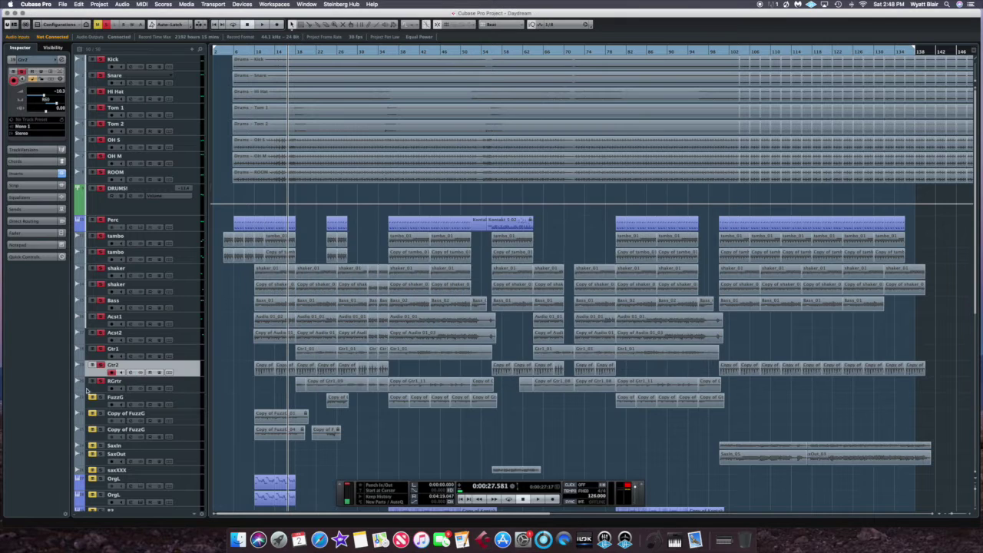
pyautogui.press('Down')
pyautogui.click(62, 63)
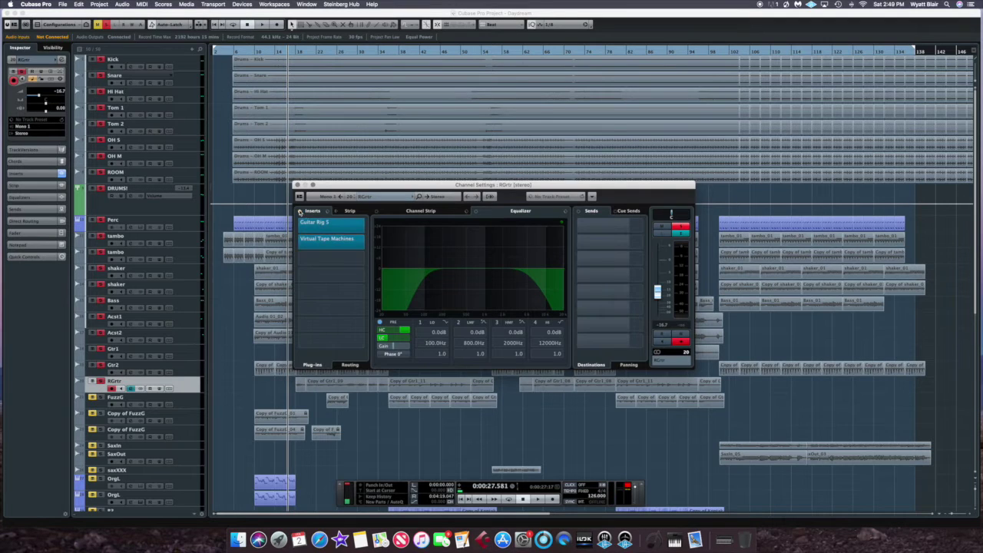
pyautogui.click(297, 186)
pyautogui.click(95, 352)
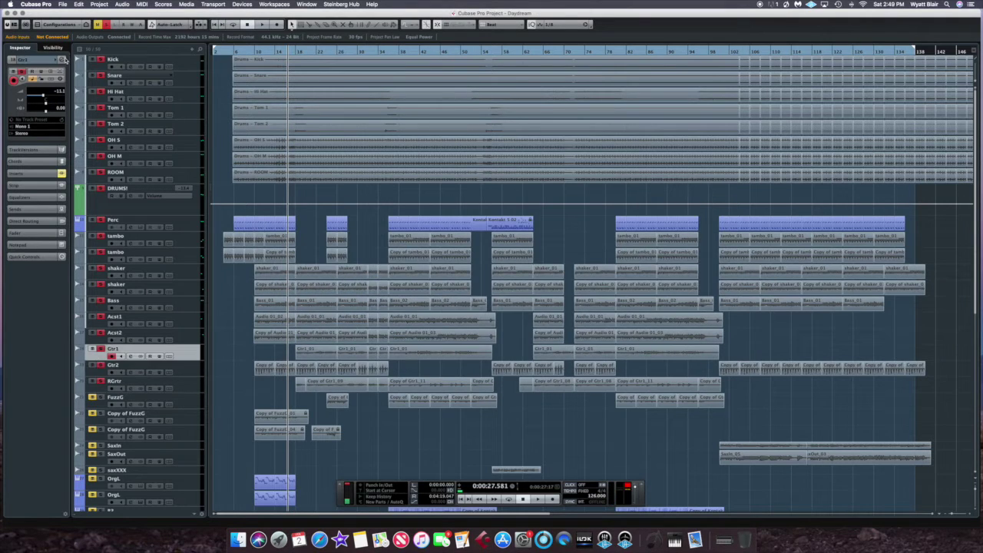
pyautogui.click(62, 61)
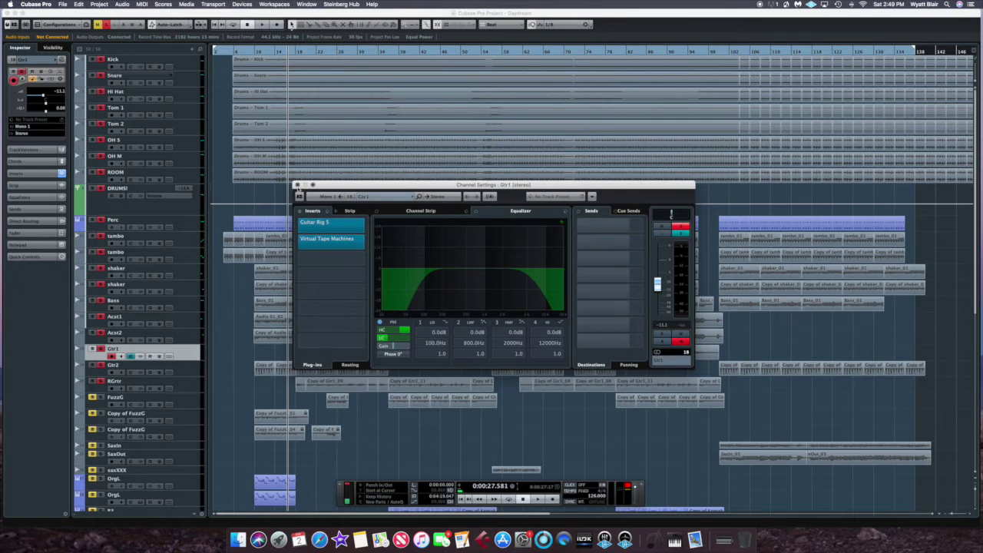
pyautogui.click(297, 185)
# Check the Acst2 track's channel settings and close them
pyautogui.click(95, 335)
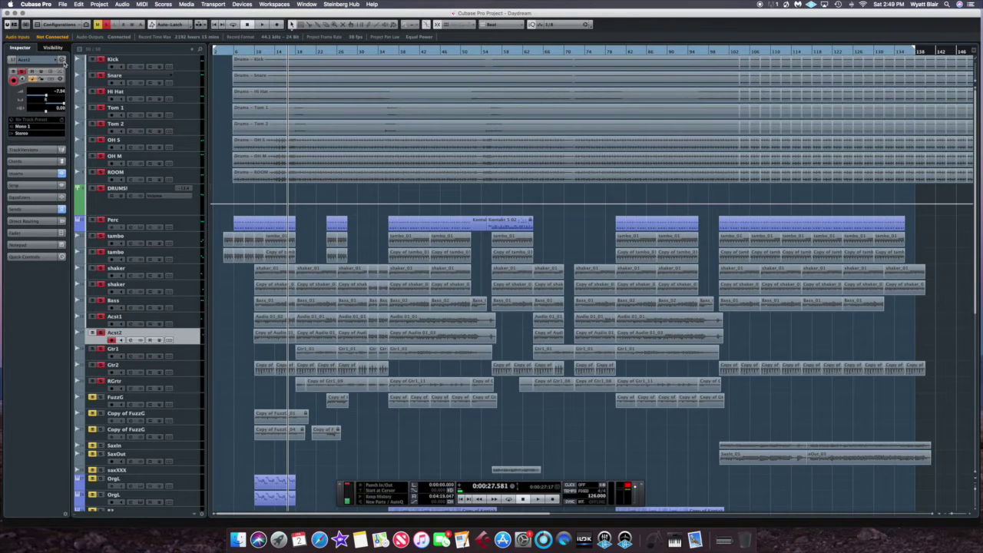
pyautogui.click(63, 63)
pyautogui.click(297, 185)
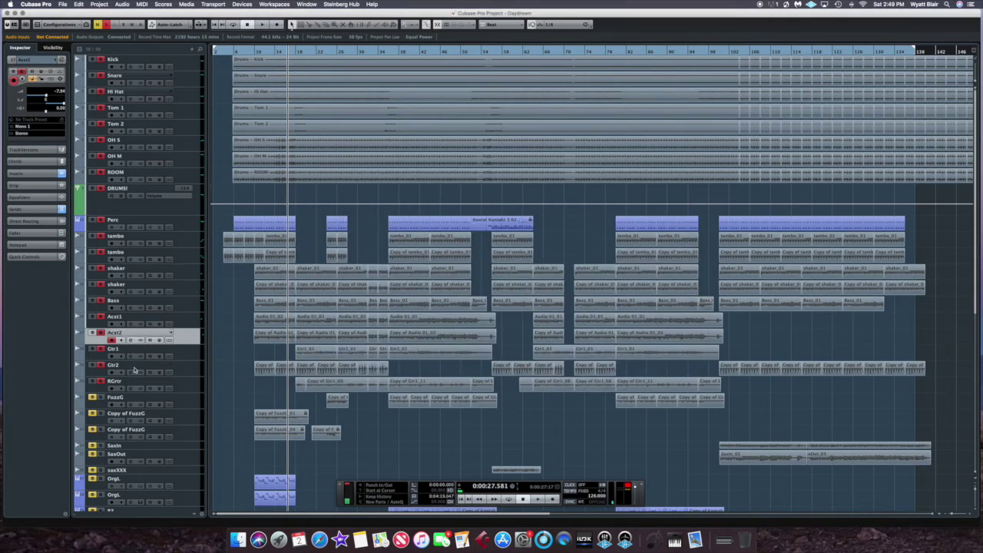
# Open the Gtr1 track's channel settings and examine its Guitar Rig 5 insert, closing the plug-in window
pyautogui.click(95, 352)
pyautogui.click(65, 63)
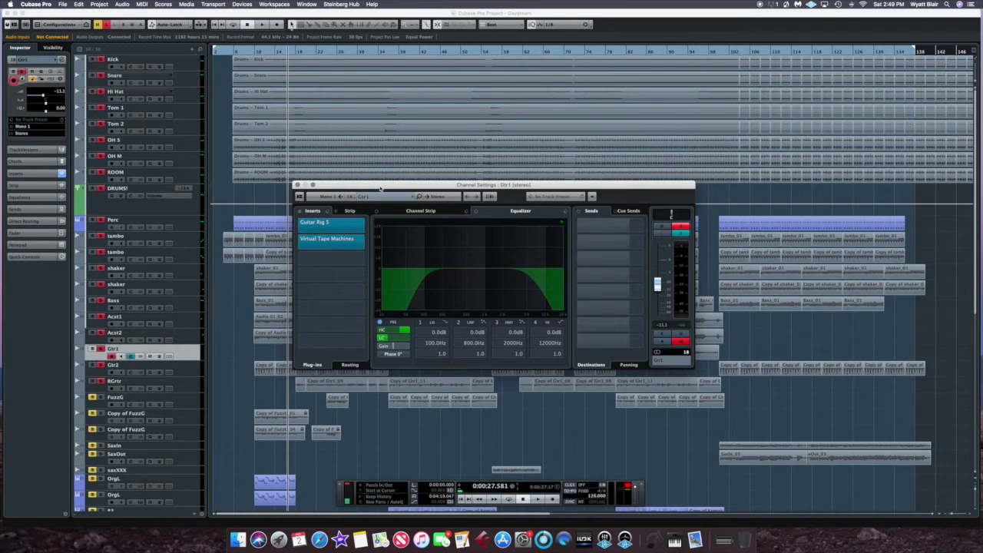
pyautogui.moveTo(346, 227)
pyautogui.click(346, 227)
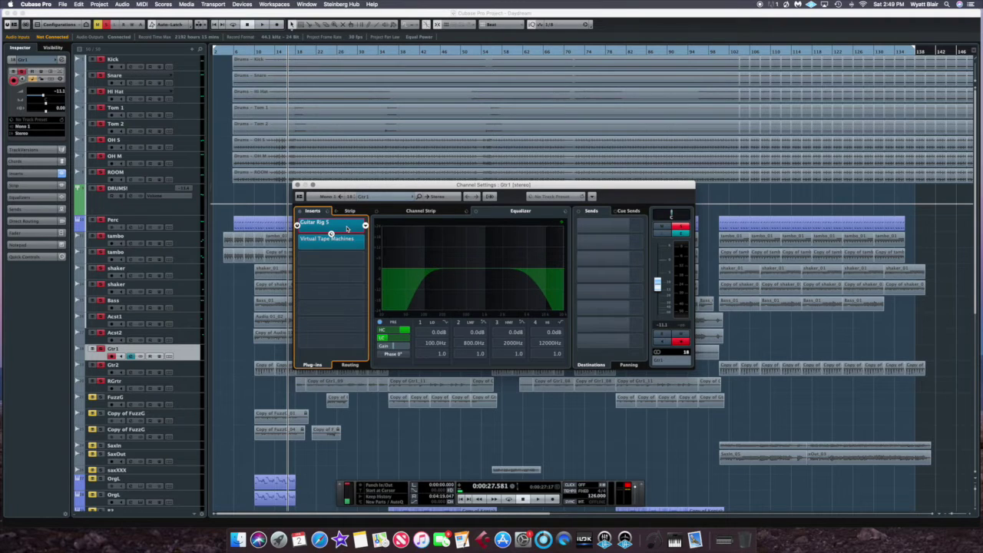
pyautogui.click(346, 227)
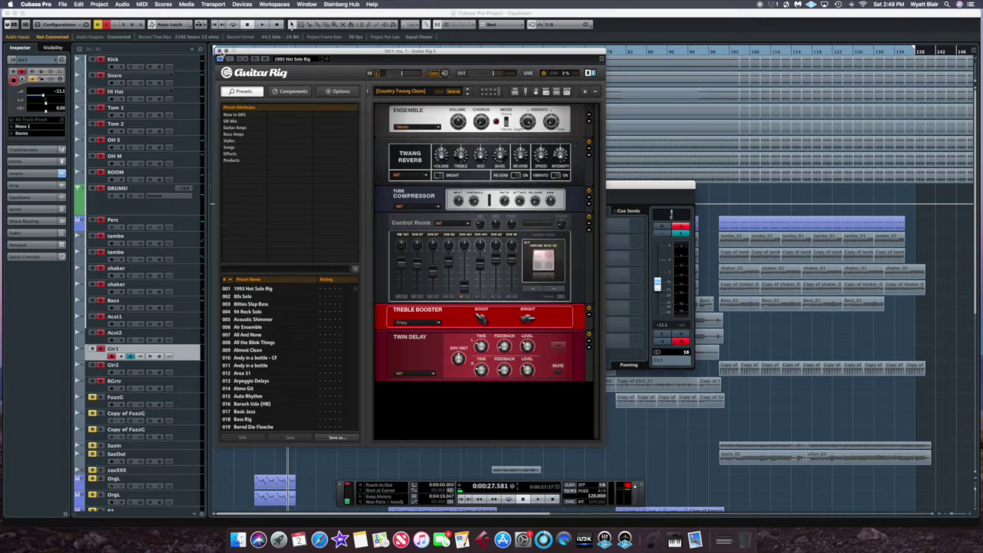
pyautogui.click(219, 51)
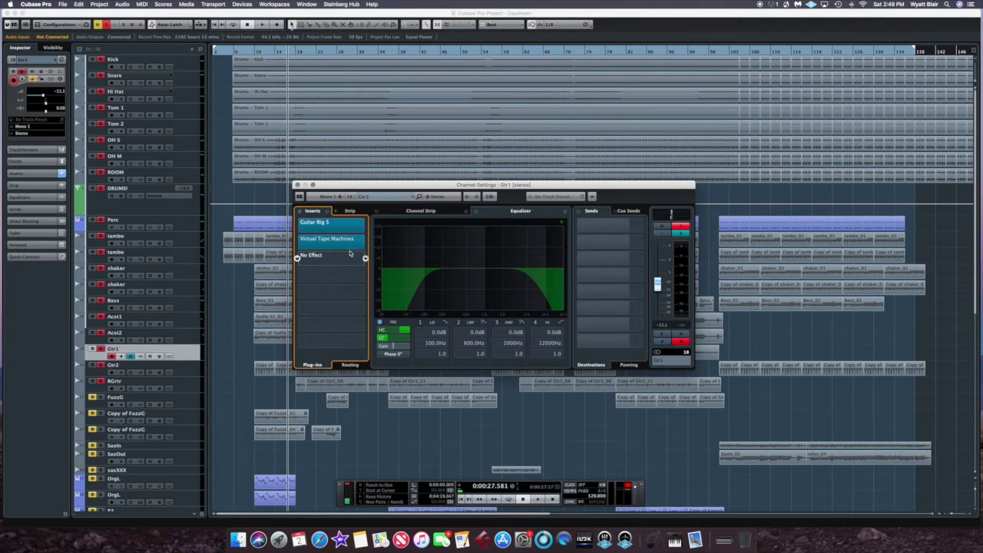
# Recheck Gtr1's Guitar Rig 5 insert, inspect its Virtual Tape Machines insert and low-cut filter, and close the windows
pyautogui.moveTo(344, 245)
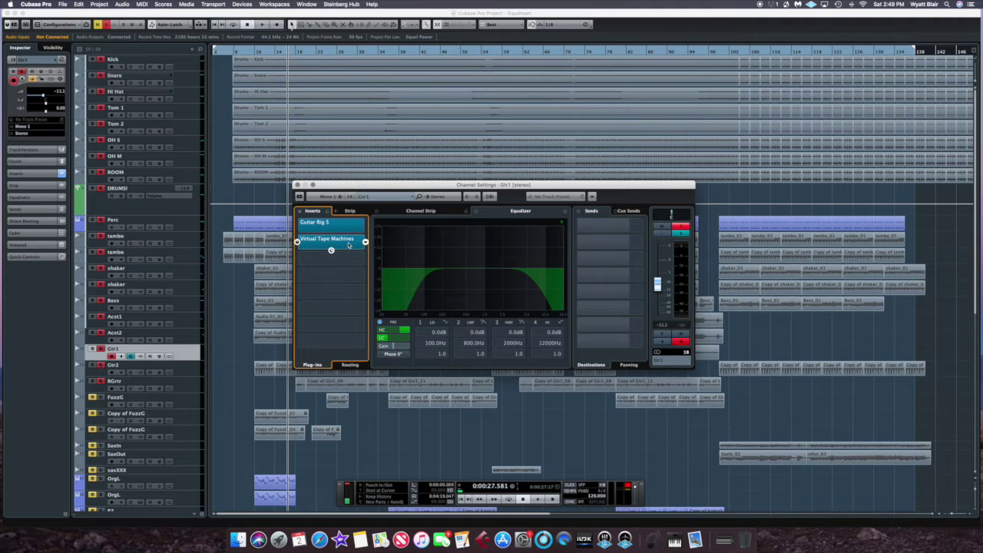
pyautogui.click(343, 226)
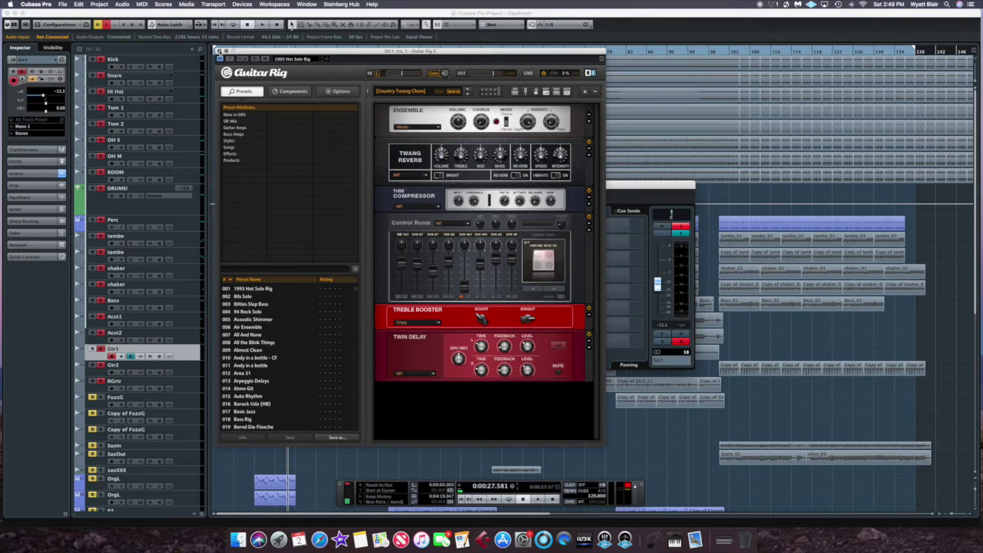
pyautogui.click(219, 51)
pyautogui.click(344, 242)
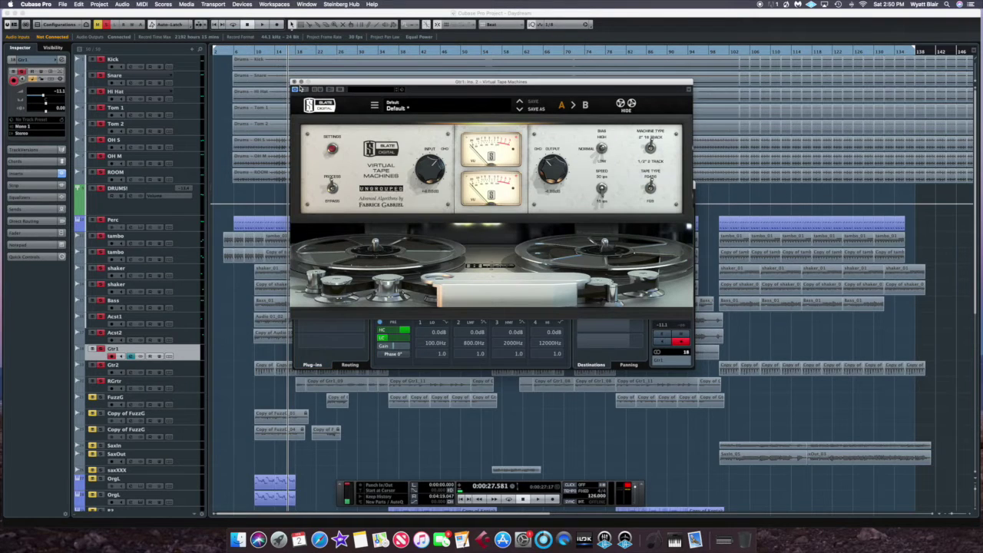
pyautogui.click(294, 82)
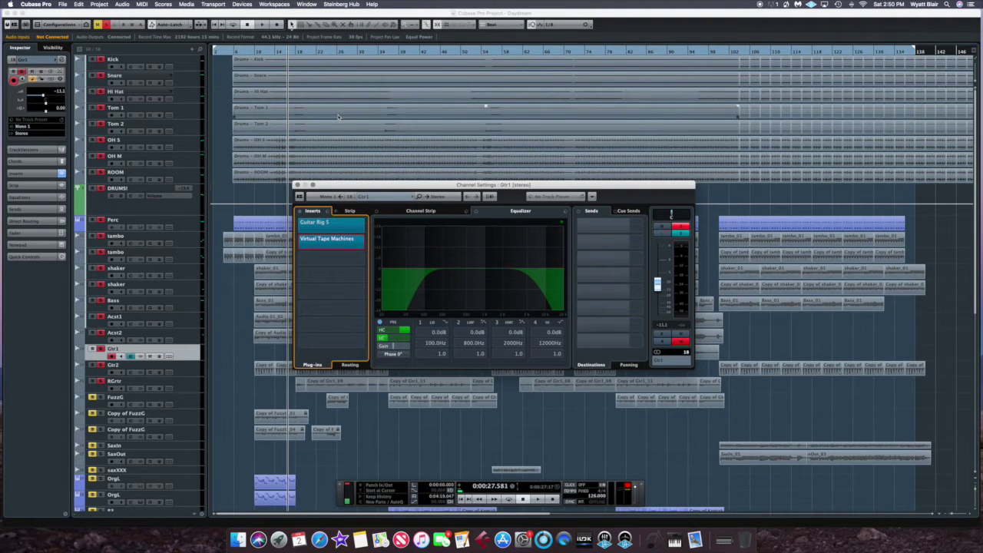
pyautogui.moveTo(339, 241)
pyautogui.moveTo(398, 332)
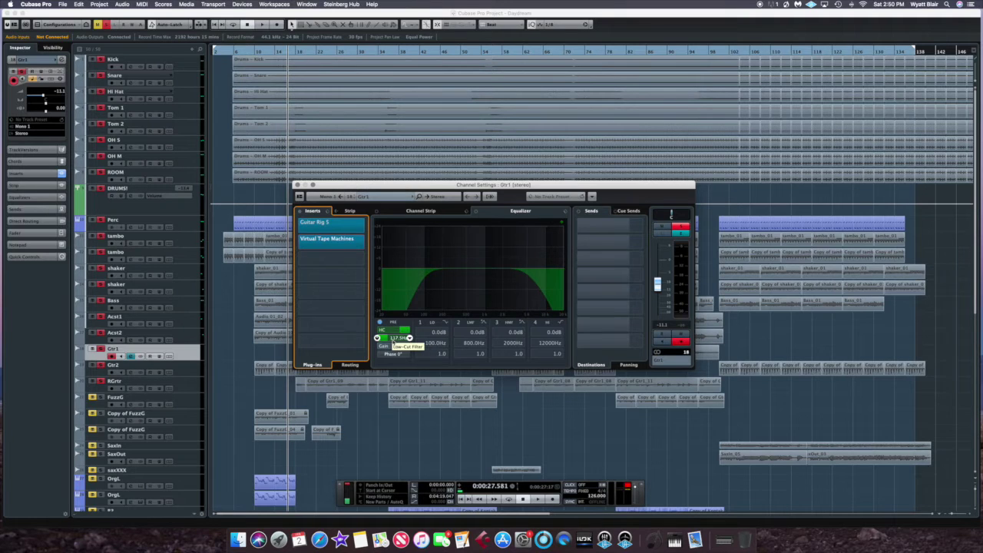
pyautogui.click(297, 185)
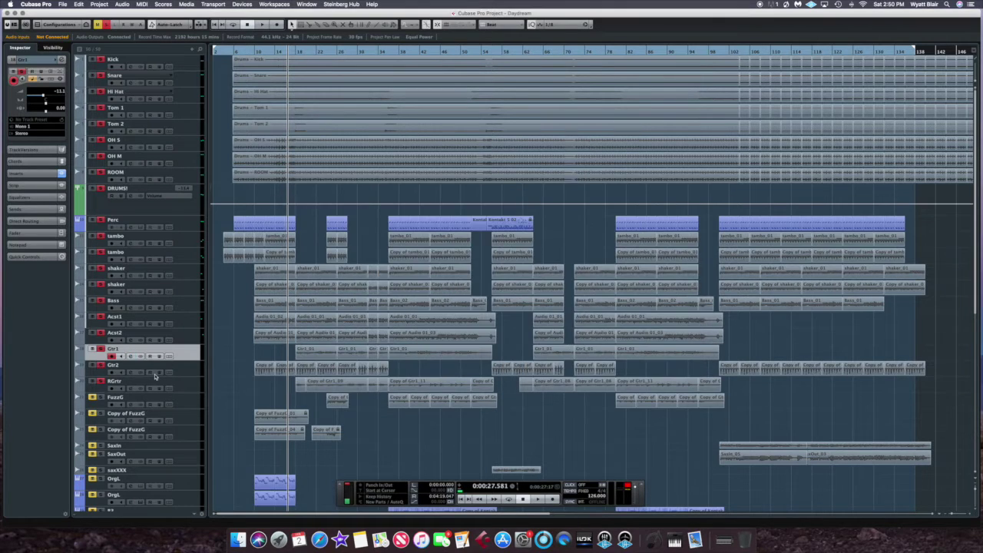
# Review Gtr1's Guitar Rig 5 effects once more, and play the soloed tracks from about 13 seconds to about 42 seconds
pyautogui.click(248, 51)
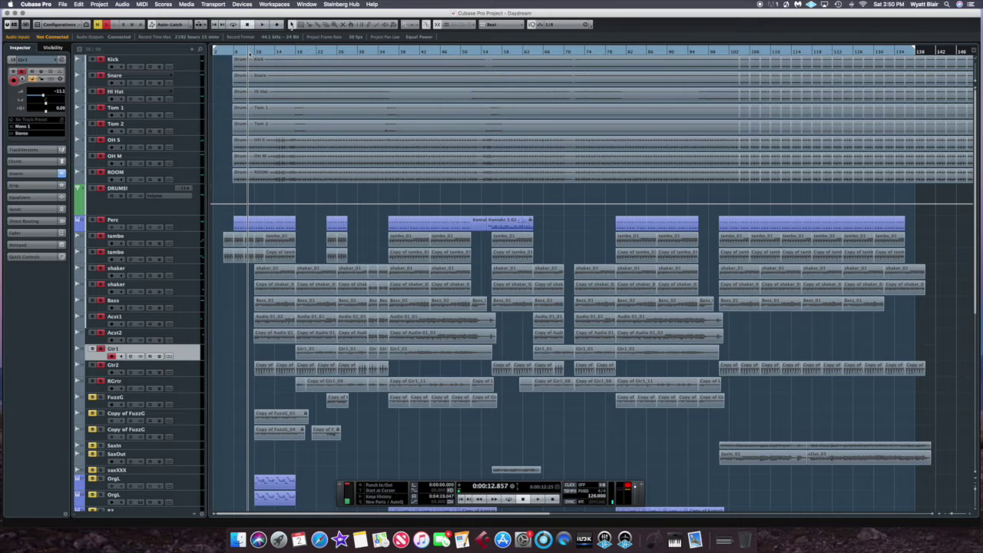
pyautogui.click(65, 60)
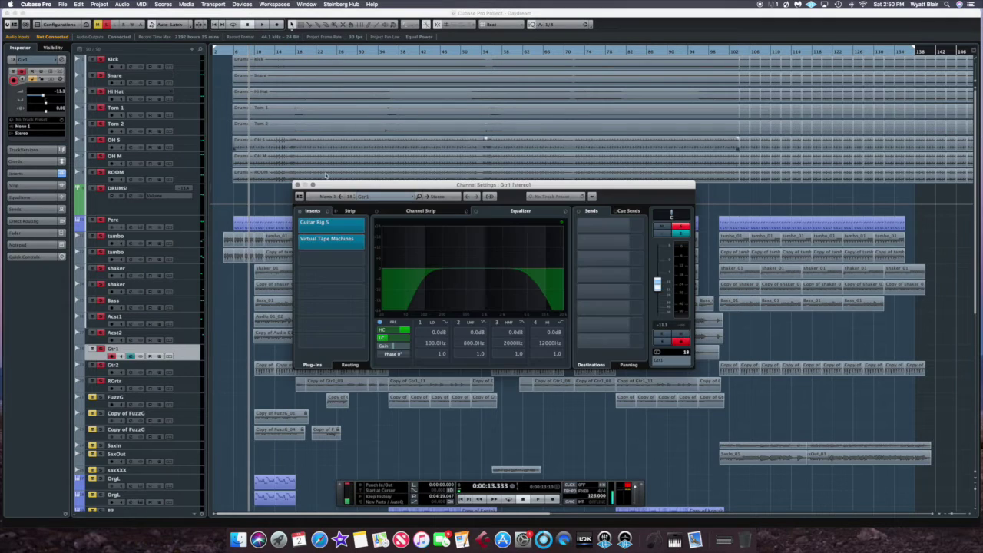
pyautogui.click(338, 224)
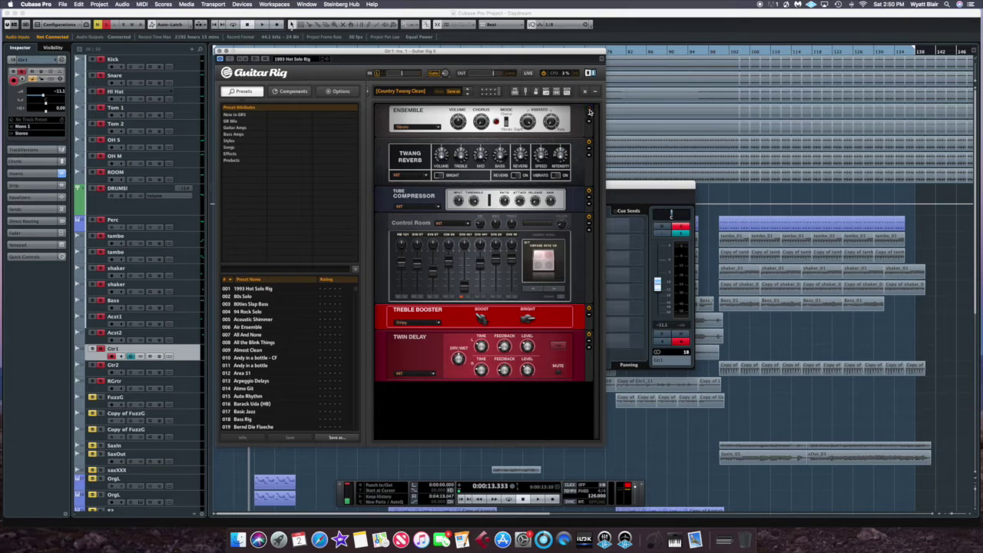
pyautogui.click(220, 51)
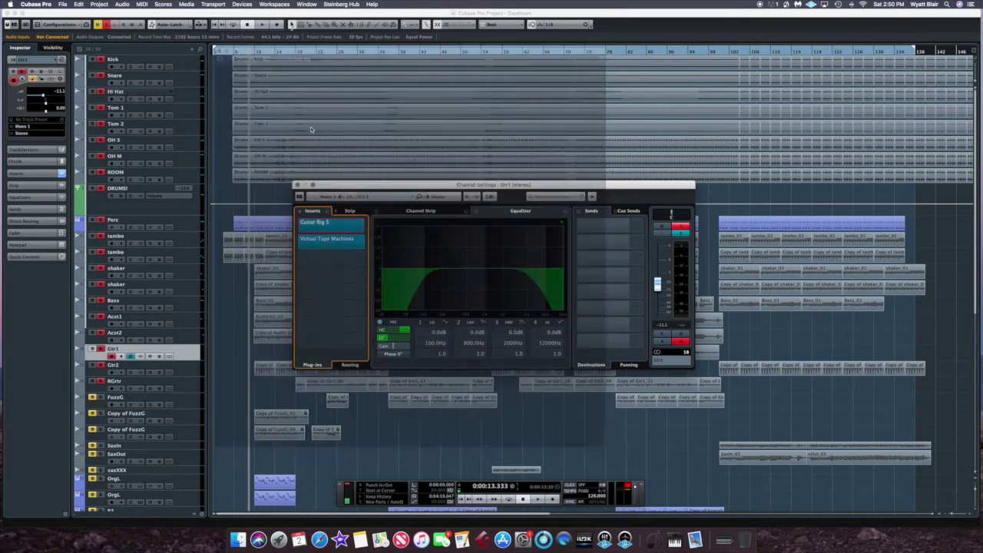
pyautogui.click(297, 185)
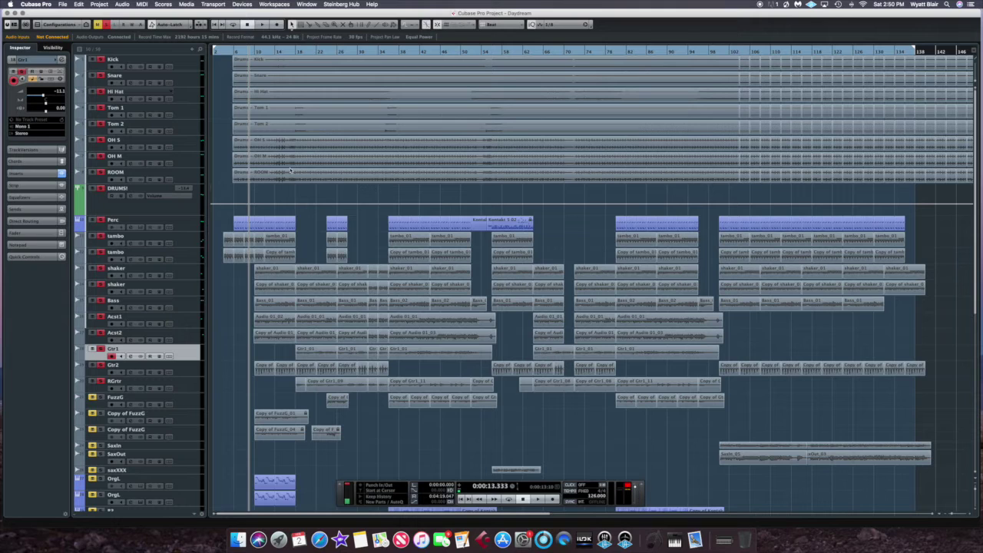
pyautogui.press('space')
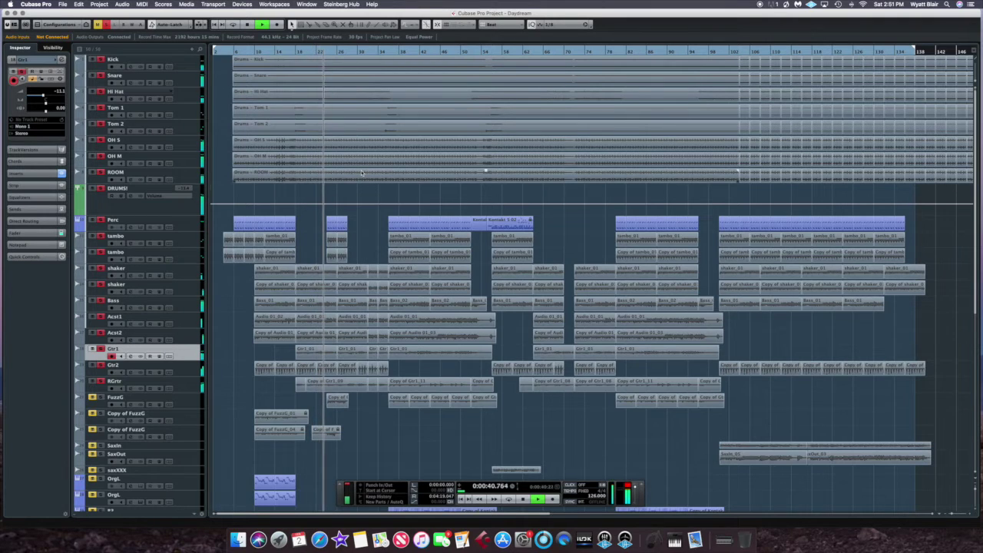
pyautogui.press('space')
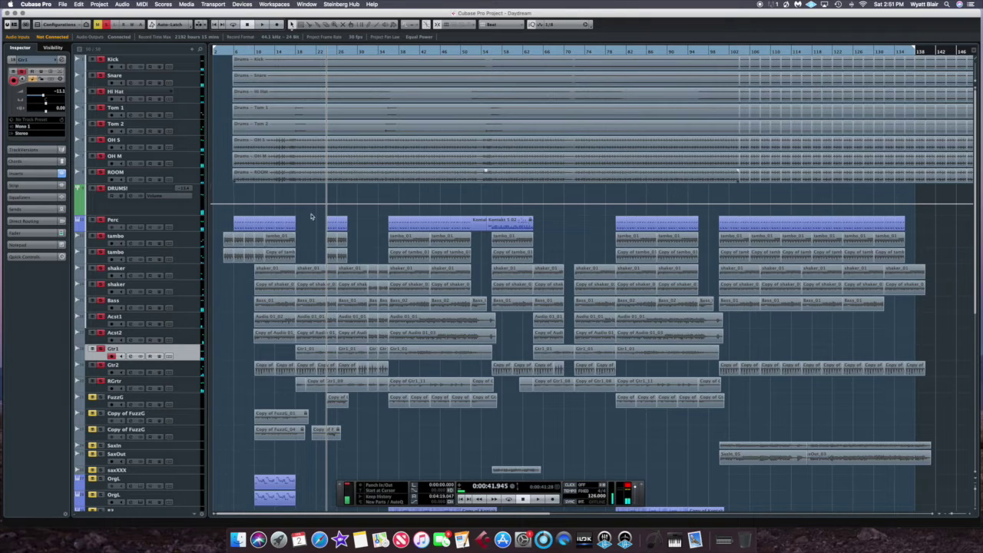
# Unmute and solo both Copy of FuzzG tracks and reactivate their inserts in the channel settings, closing each window
pyautogui.scroll(-10, 236, 370)
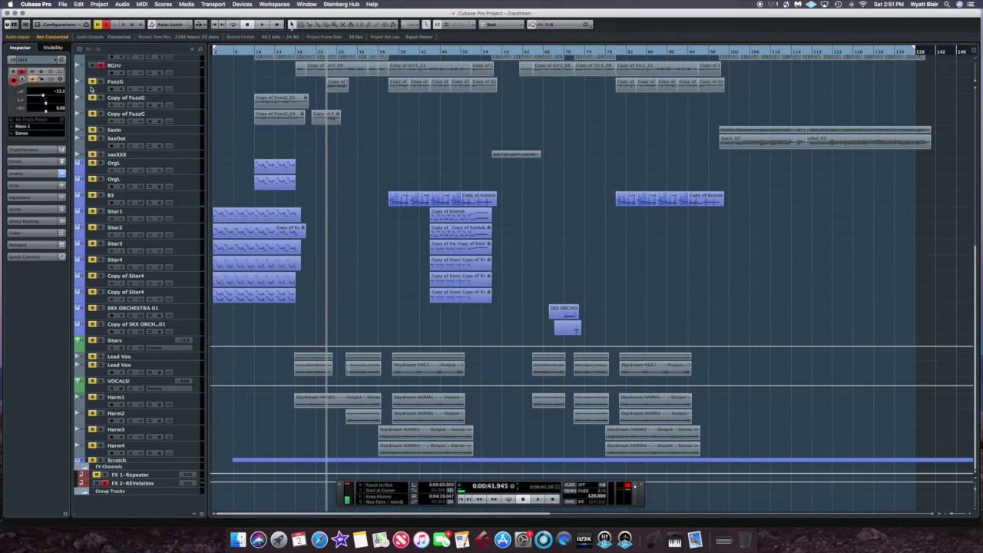
pyautogui.click(96, 107)
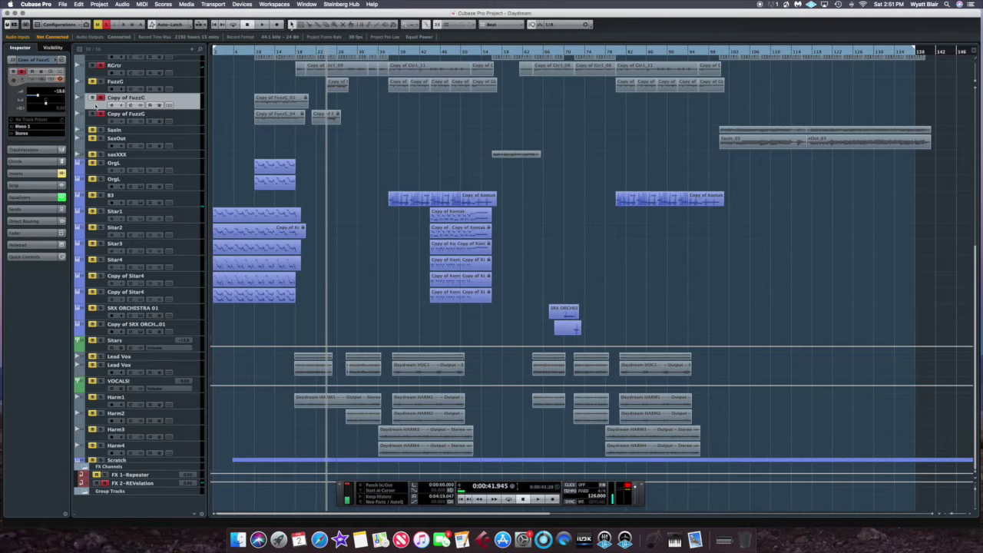
pyautogui.click(64, 59)
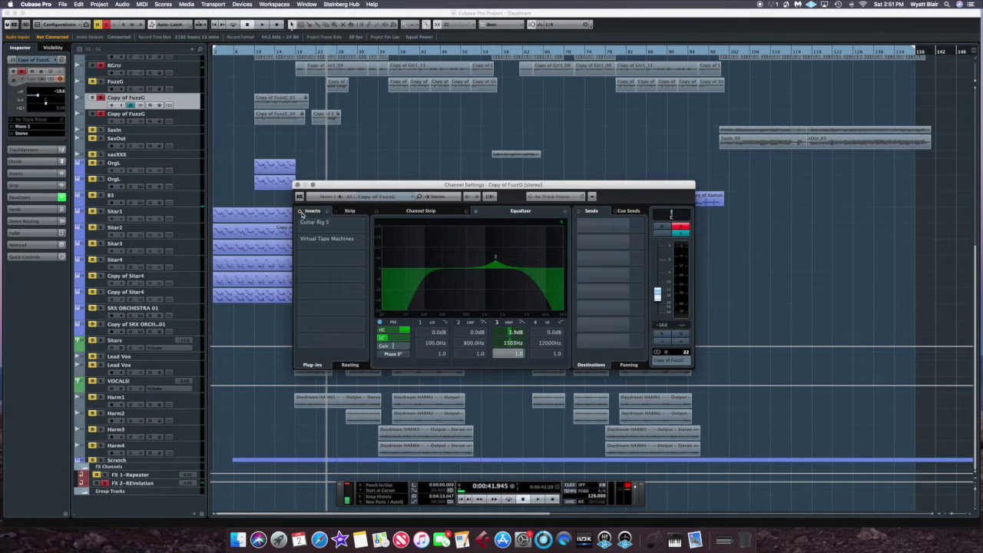
pyautogui.click(299, 185)
pyautogui.click(94, 121)
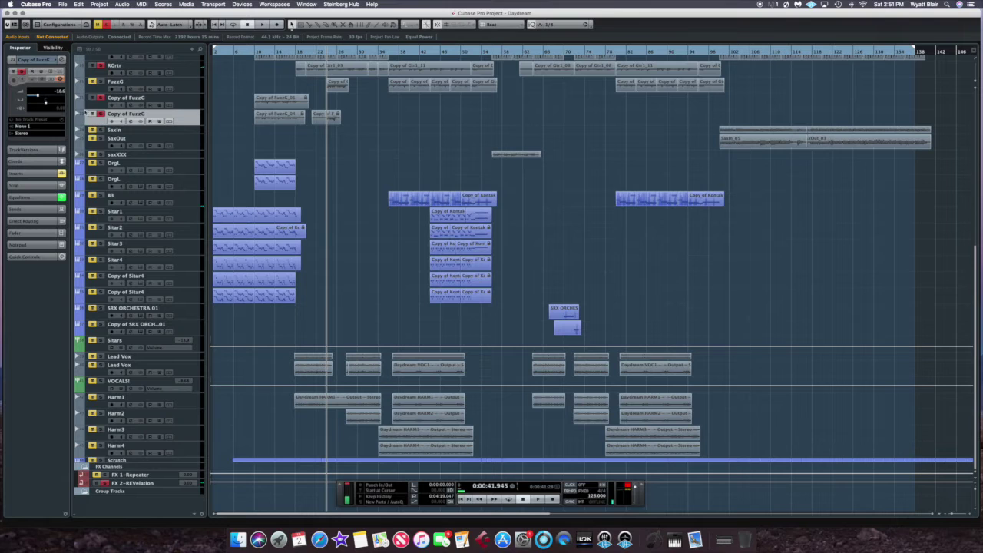
pyautogui.click(64, 65)
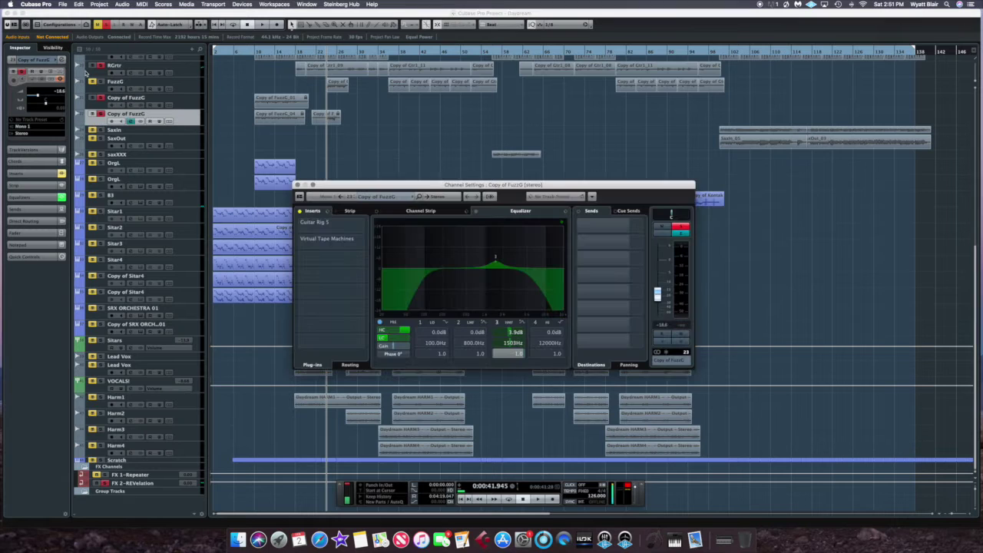
pyautogui.click(297, 185)
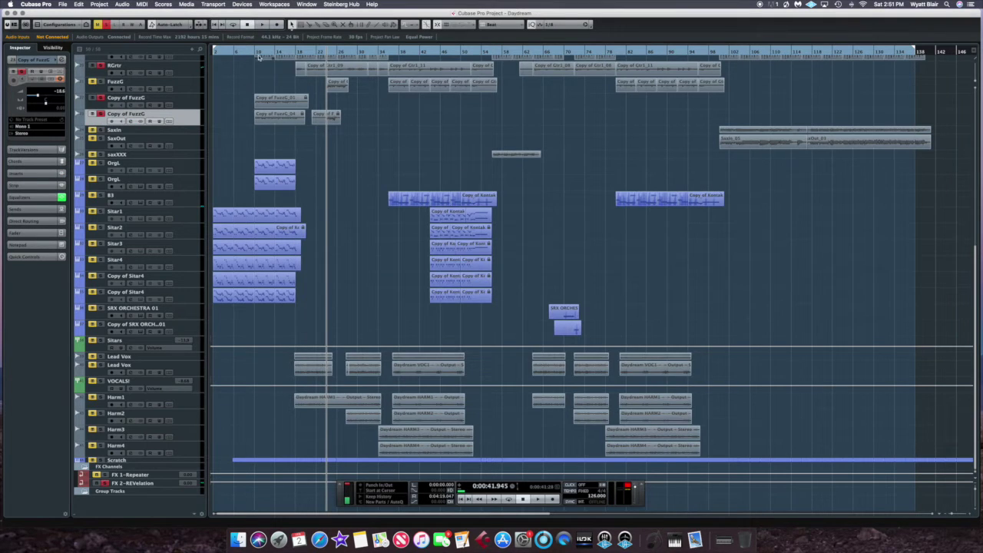
# Play the passage from about 14 to 28 seconds with the Copy of FuzzG tracks added to the soloed mix
pyautogui.click(251, 52)
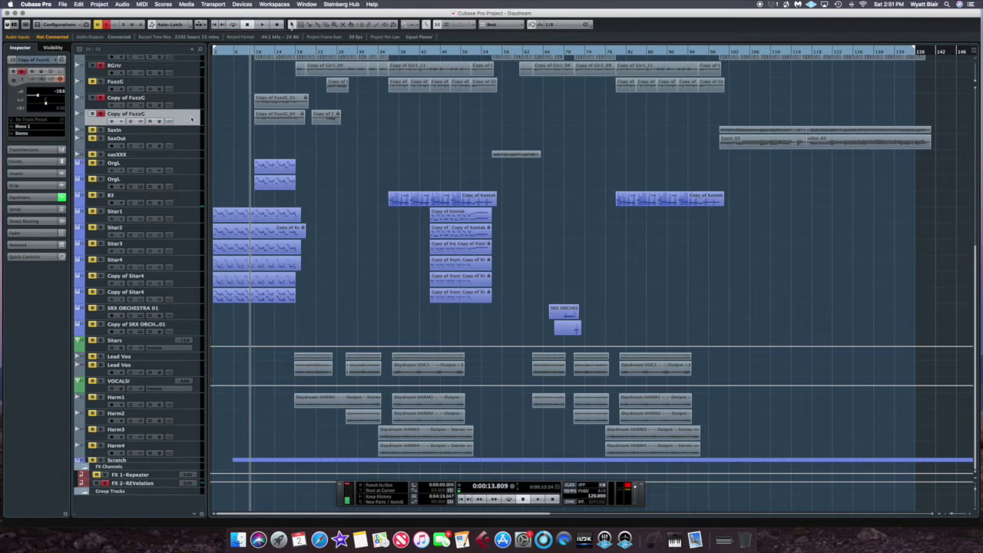
pyautogui.press('space')
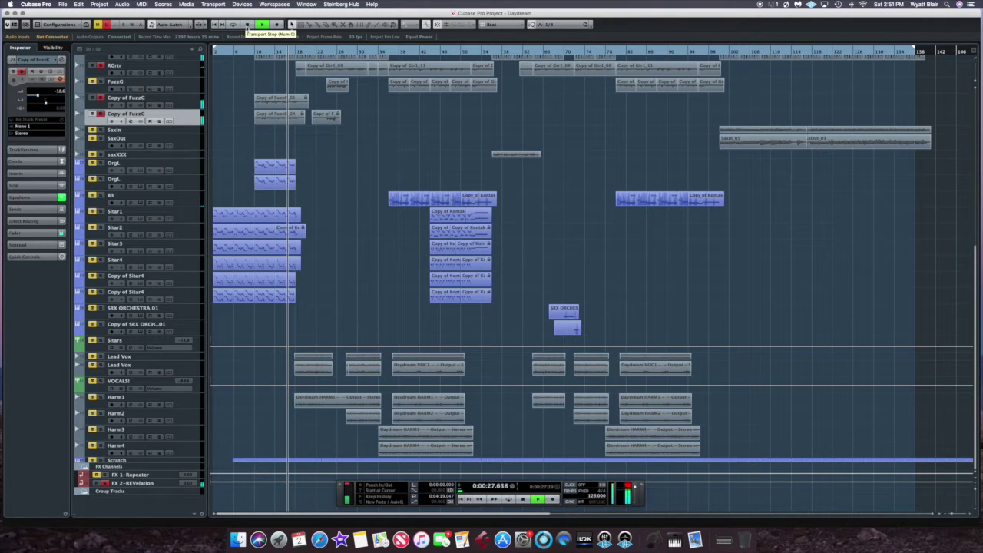
pyautogui.click(247, 26)
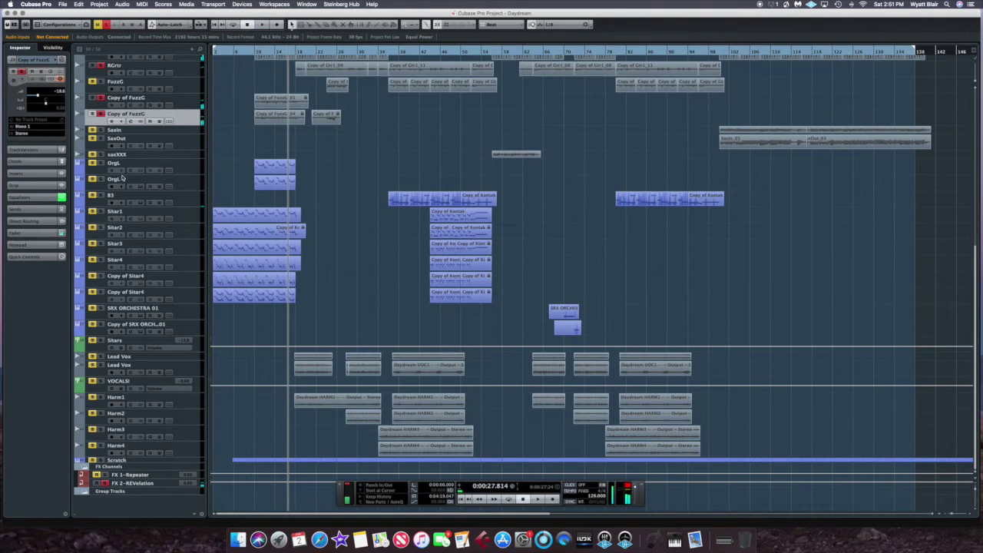
# Unmute and solo both OrgL tracks and check each one's channel settings, closing the windows
pyautogui.scroll(5, 120, 188)
pyautogui.scroll(-5, 119, 187)
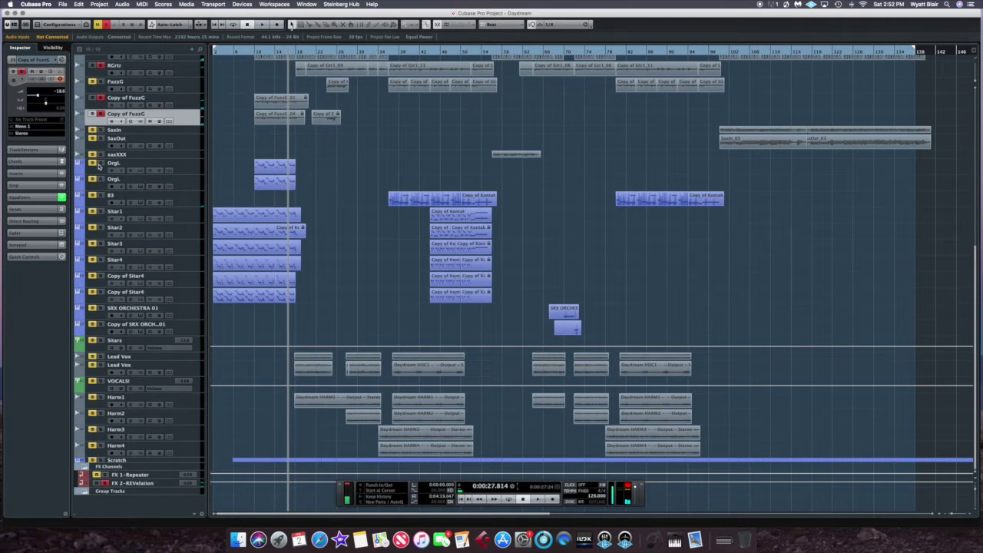
pyautogui.click(100, 172)
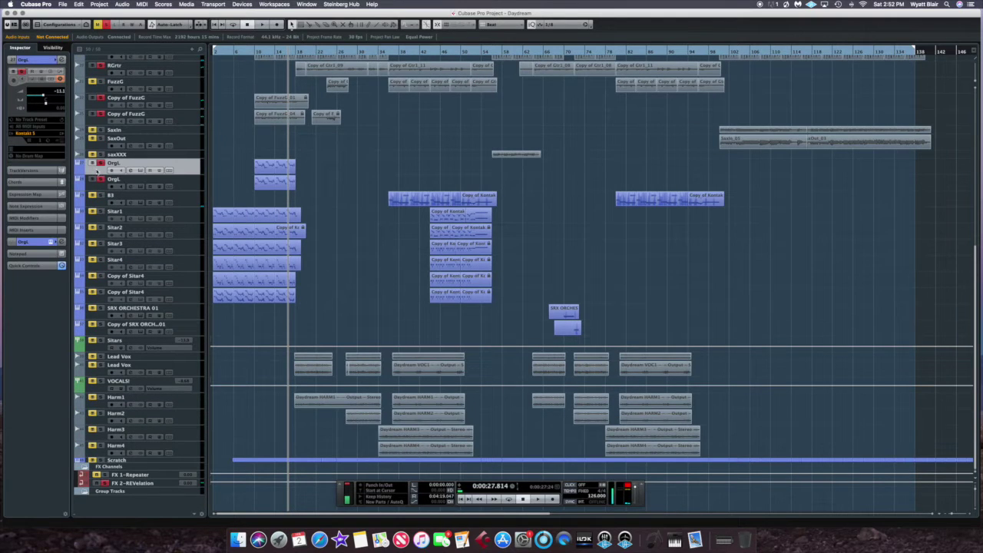
pyautogui.click(65, 59)
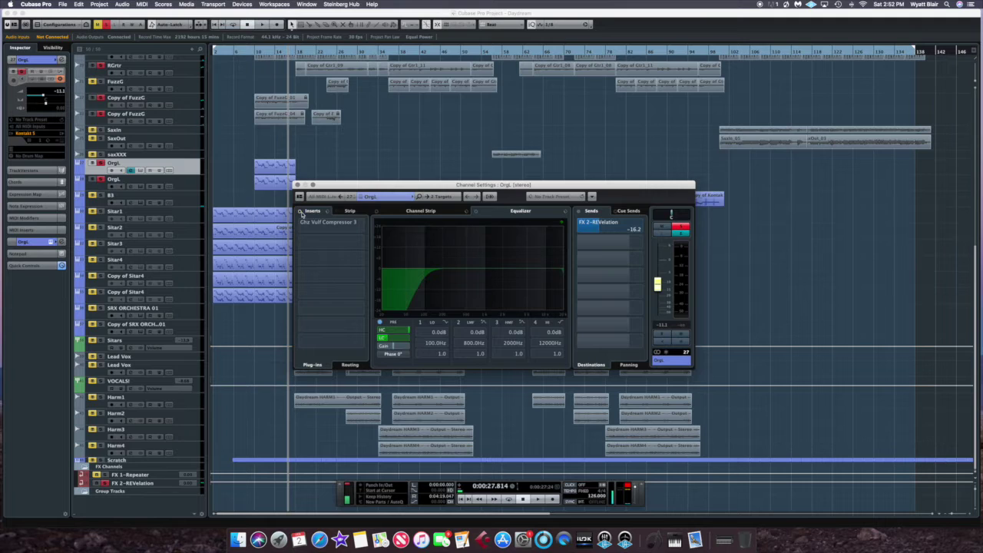
pyautogui.click(299, 184)
pyautogui.click(130, 187)
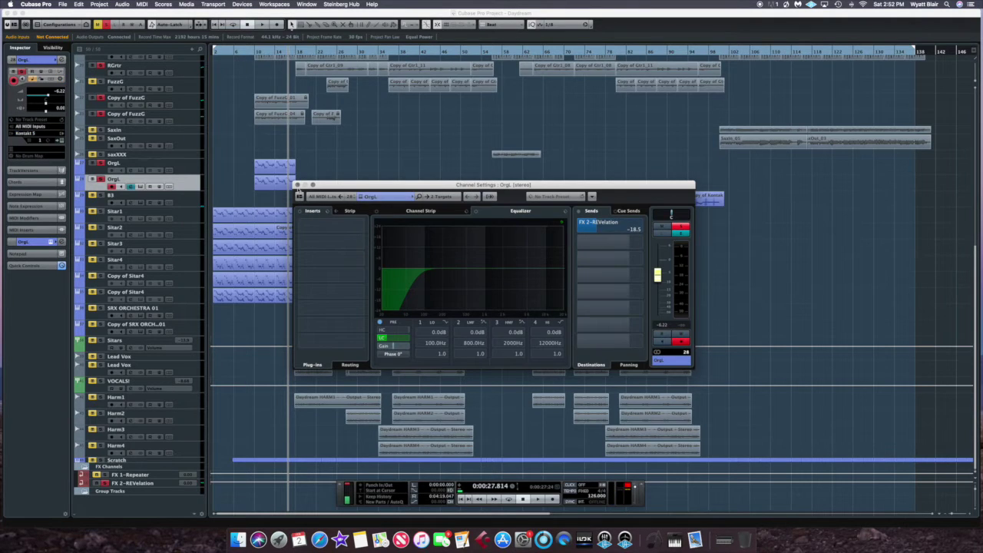
pyautogui.click(299, 184)
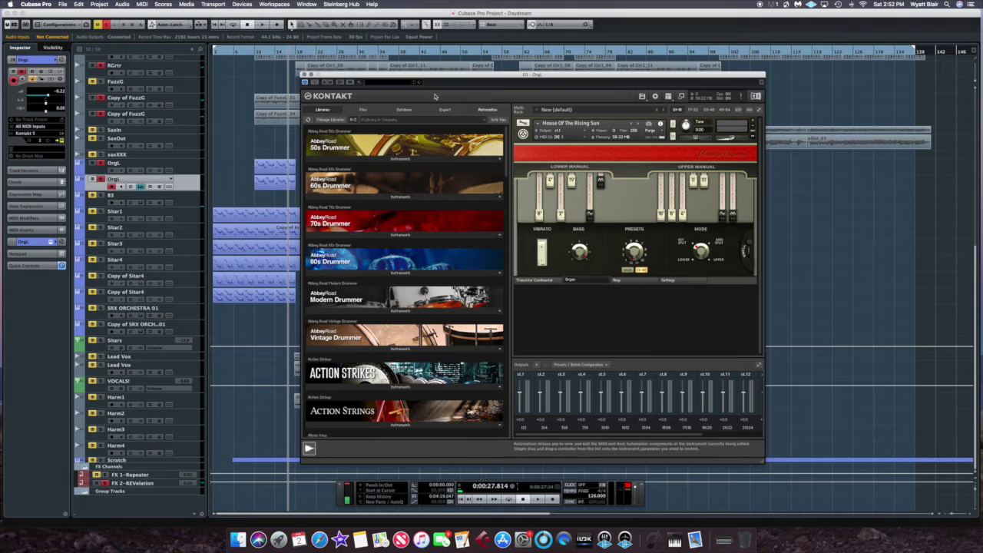
# Review the lower OrgL track's Kontakt organ instrument, and compare the EQ and FX 2-REVelation sends of both OrgL channels
pyautogui.click(304, 75)
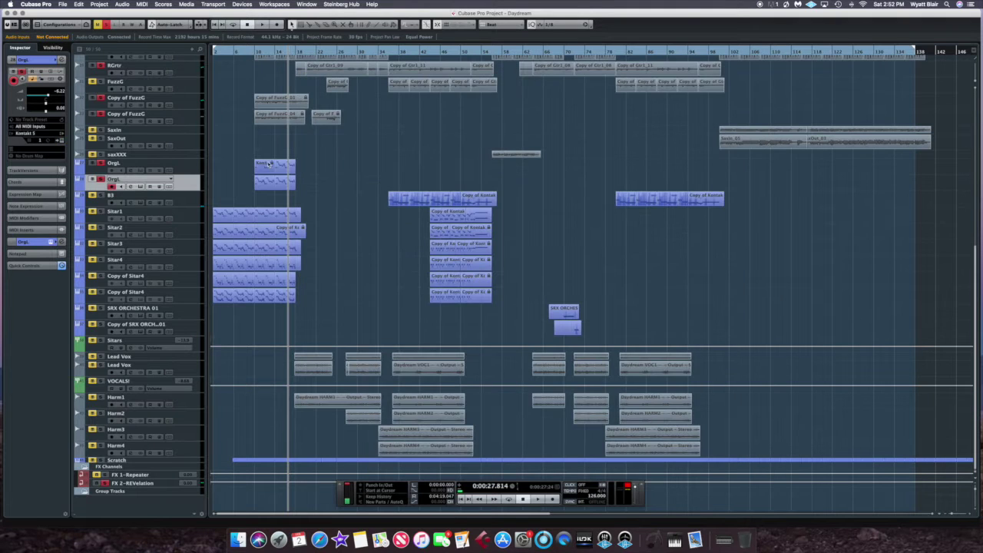
pyautogui.click(61, 59)
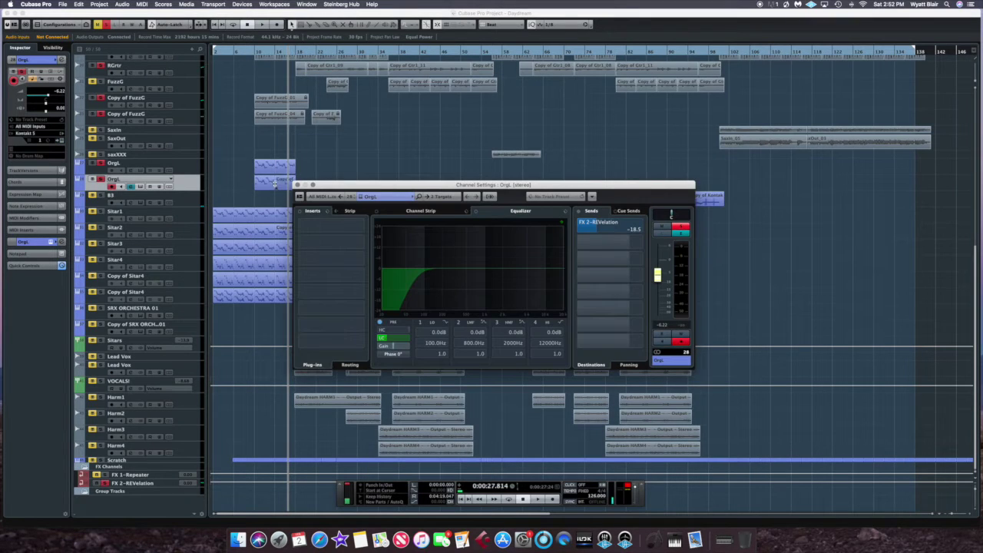
pyautogui.moveTo(596, 230)
pyautogui.click(297, 185)
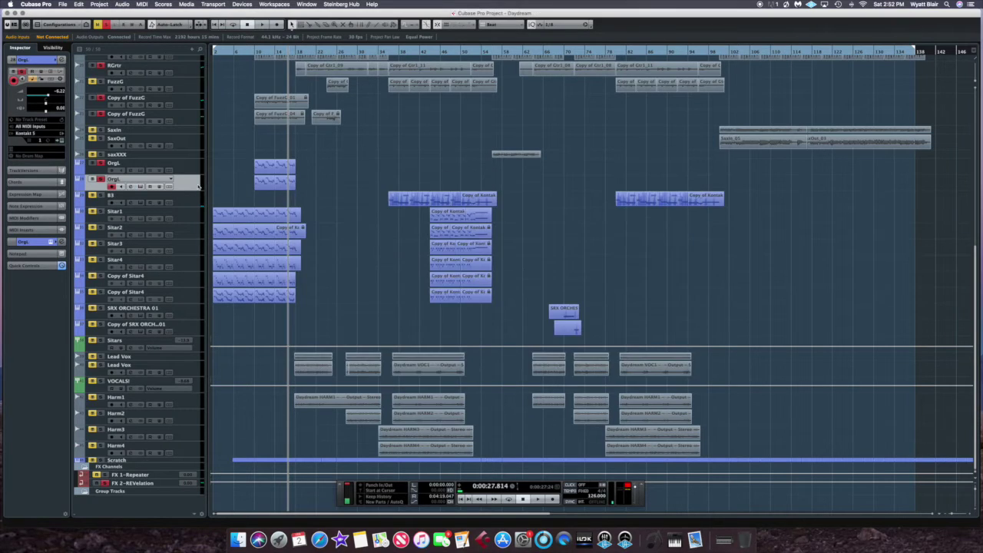
pyautogui.click(184, 172)
pyautogui.click(63, 59)
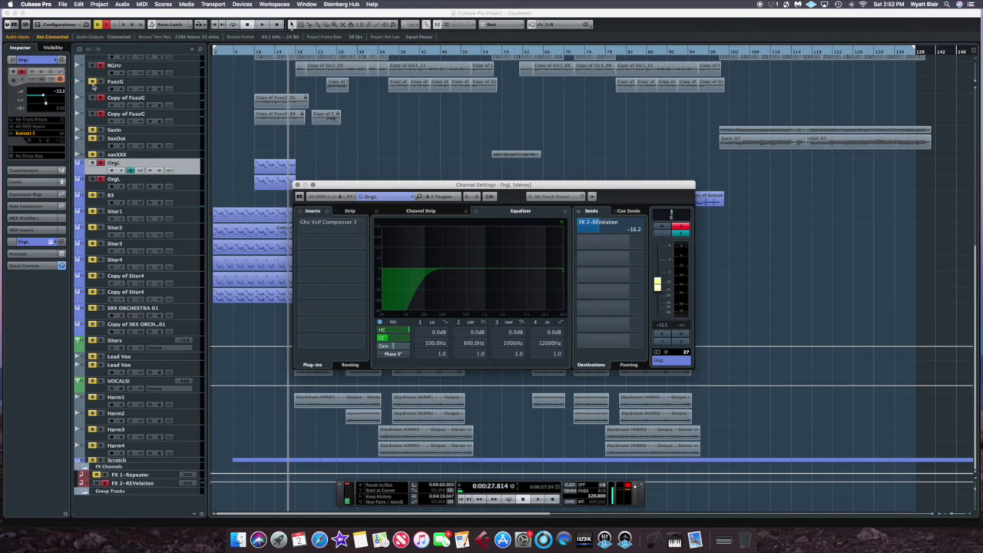
# Review the upper OrgL channel's Ghz Vulf Compressor 3 insert and low-cut filter, close its settings and play the organ passage
pyautogui.click(325, 228)
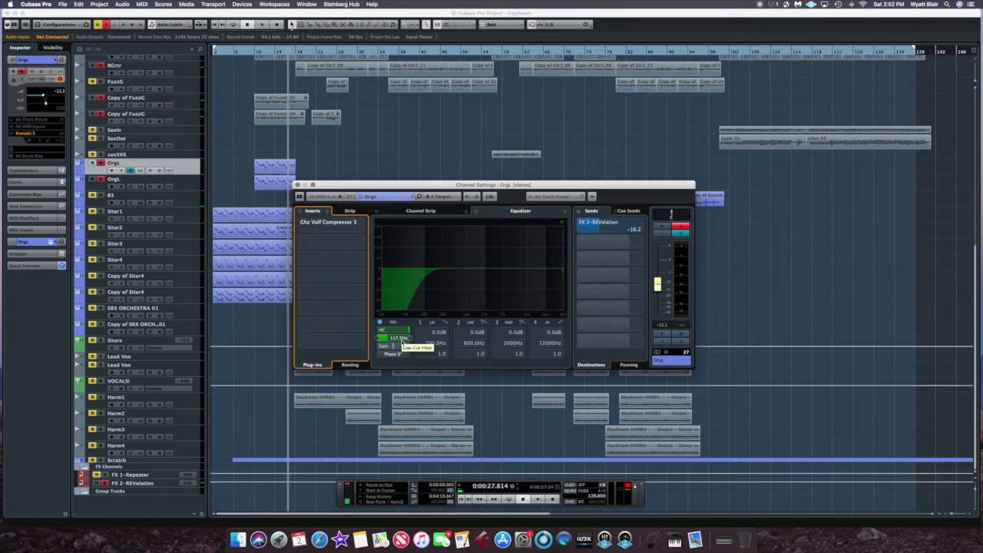
pyautogui.click(301, 185)
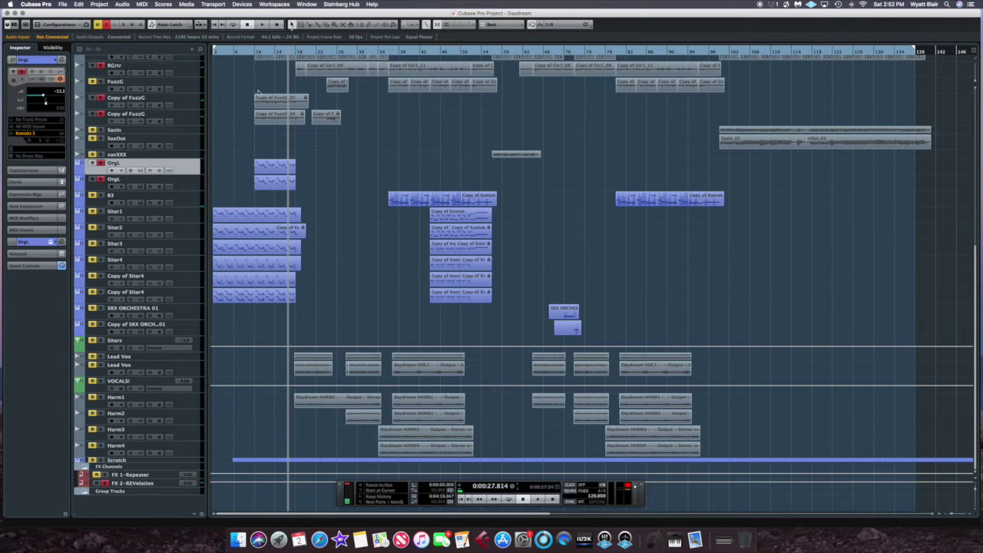
pyautogui.click(259, 52)
pyautogui.press('space')
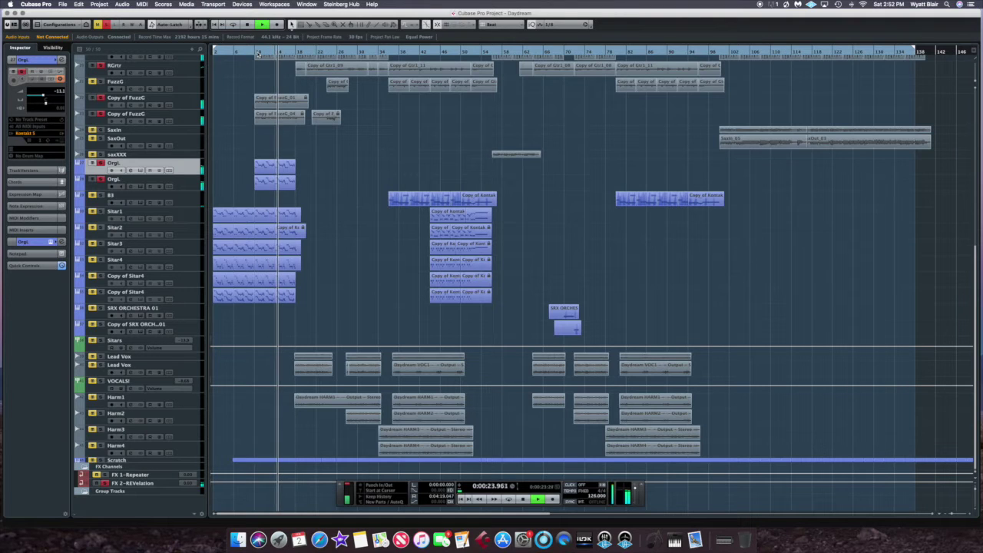
pyautogui.click(247, 26)
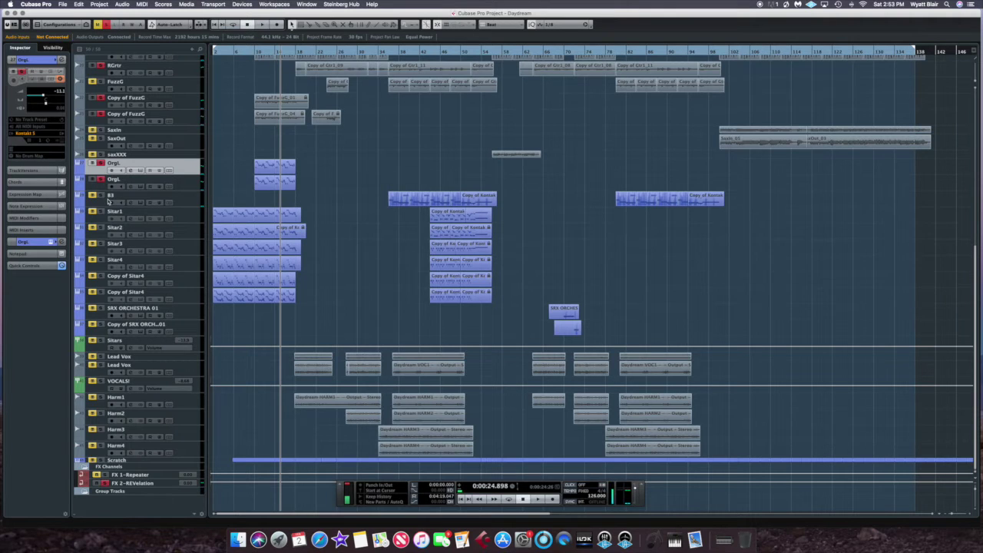
# Unmute and solo Sitar1 to Sitar4 and both Copy of Sitar4 tracks
pyautogui.scroll(10, 218, 240)
pyautogui.scroll(-10, 218, 240)
pyautogui.click(93, 211)
pyautogui.click(93, 227)
pyautogui.click(92, 243)
pyautogui.click(93, 259)
pyautogui.click(92, 275)
pyautogui.click(92, 292)
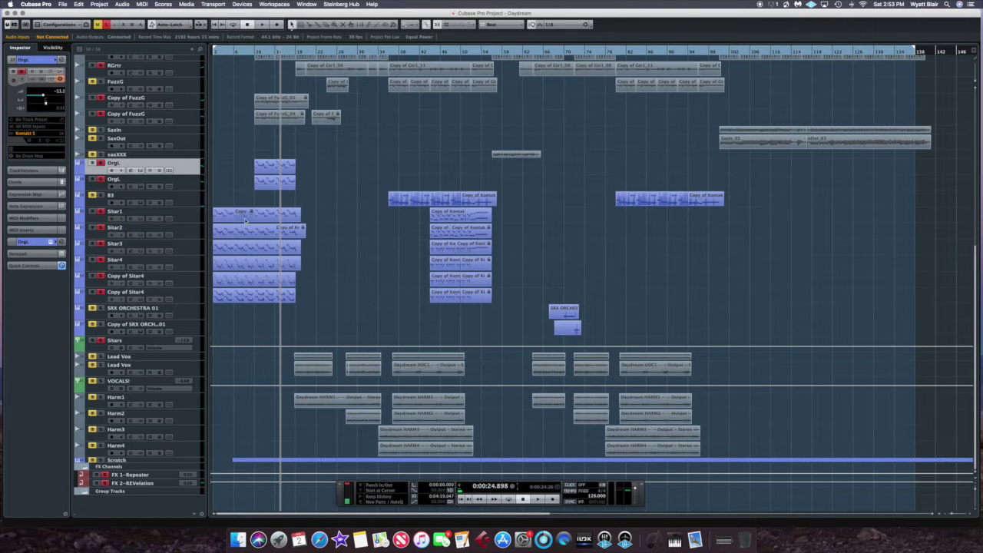
# Check the low-cut filter and Sitars routing in the Sitar1 channel settings, closing the window
pyautogui.click(185, 213)
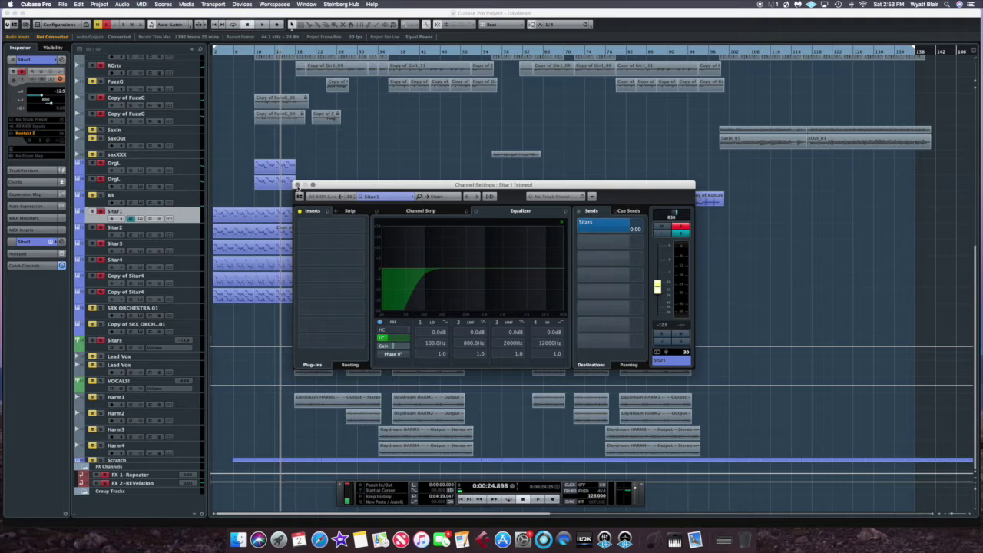
pyautogui.click(393, 337)
pyautogui.click(298, 185)
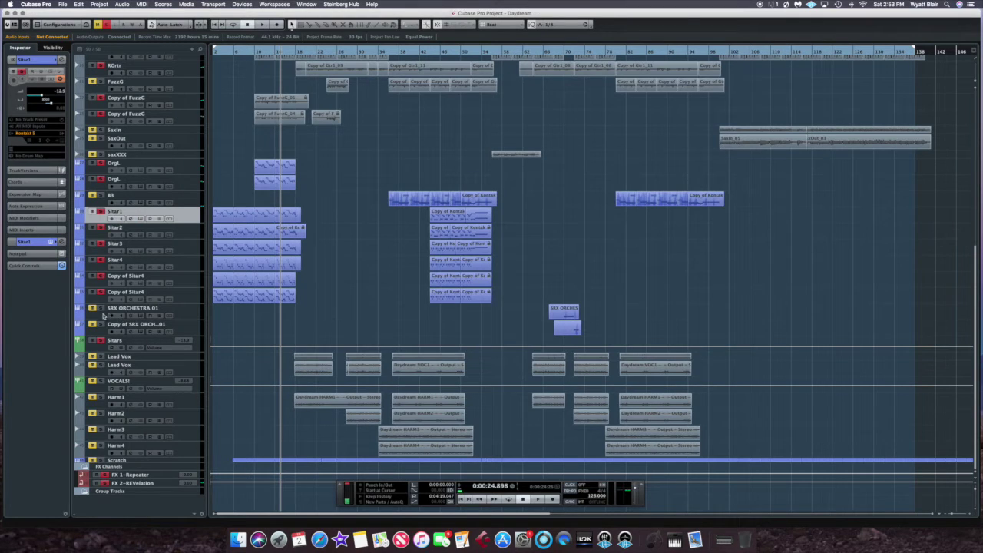
# Review the Sitars group channel's EQ and sends, reactivate its inserts and open the Virtual Mix Rack plug-in
pyautogui.click(100, 346)
pyautogui.click(61, 60)
pyautogui.moveTo(335, 242)
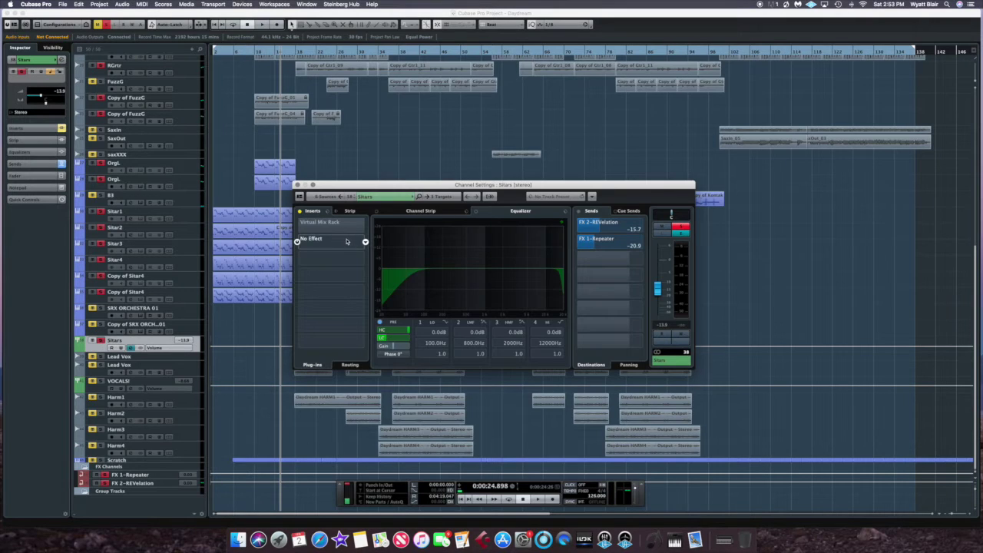
pyautogui.moveTo(615, 228)
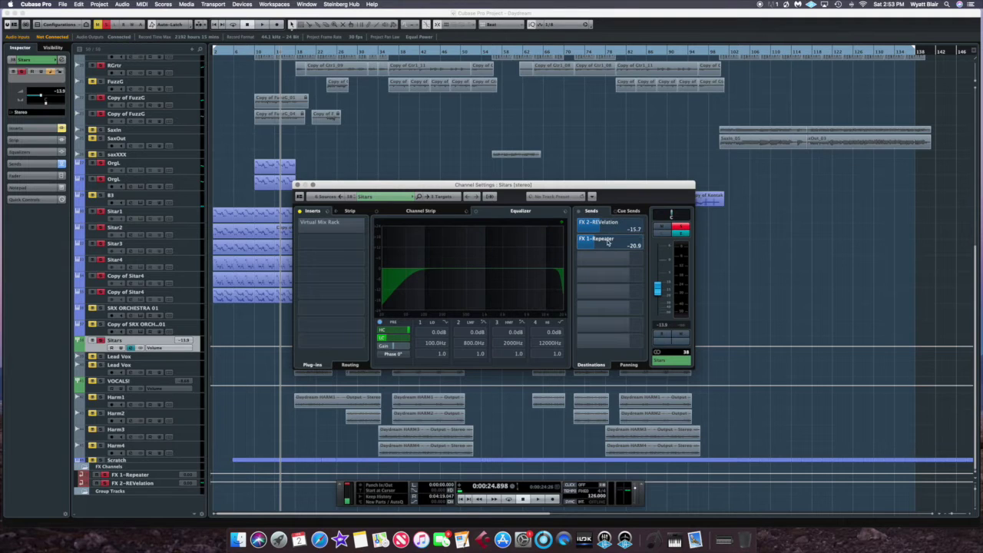
pyautogui.click(322, 222)
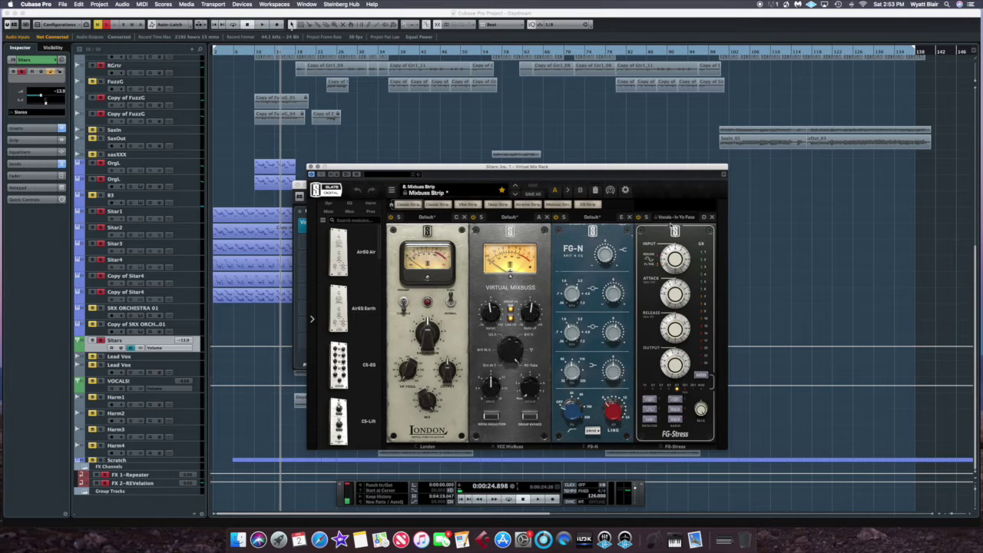
# Play the song's opening up to about 22 seconds with the sitars added, and close the Virtual Mix Rack
pyautogui.click(217, 52)
pyautogui.press('space')
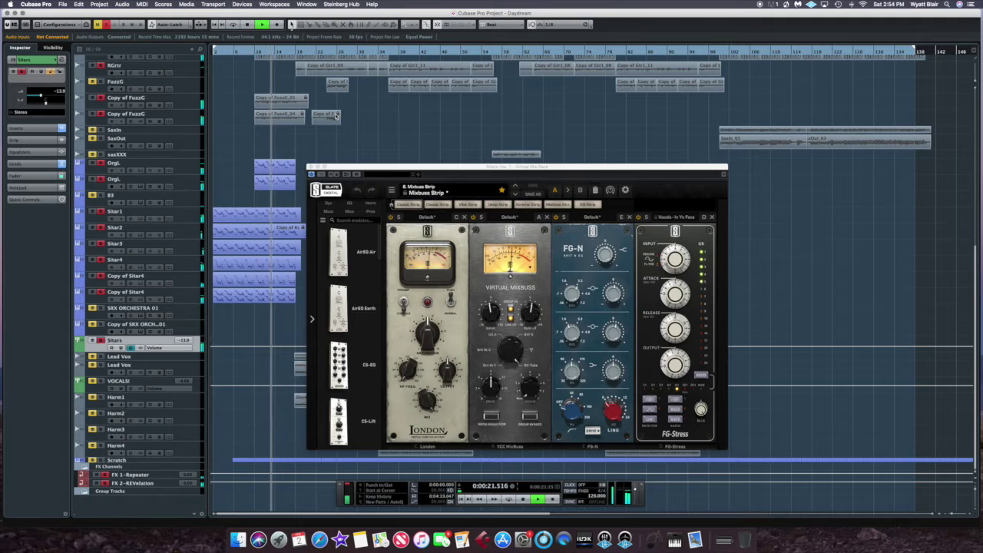
pyautogui.press('space')
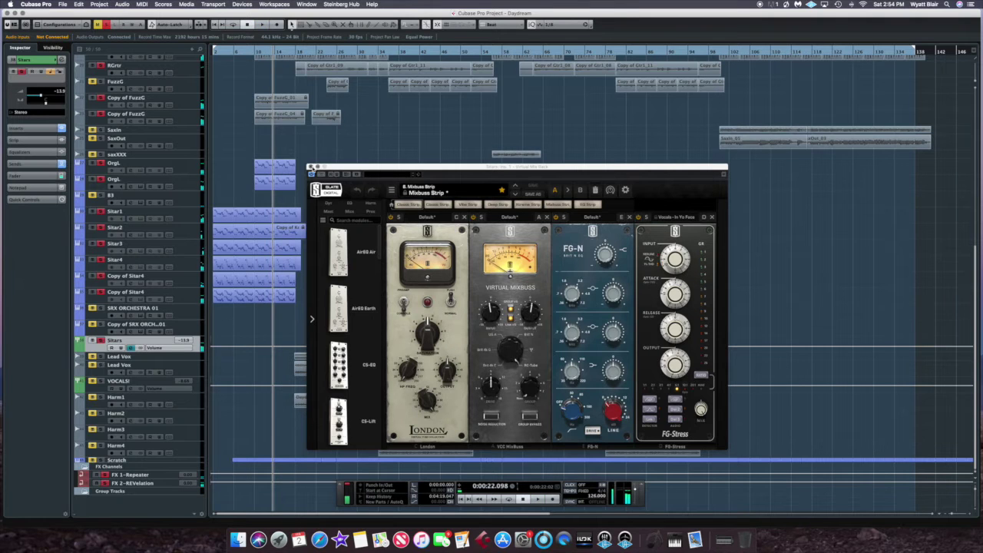
pyautogui.click(313, 168)
# Unmute and solo the original FuzzG track
pyautogui.scroll(5, 295, 192)
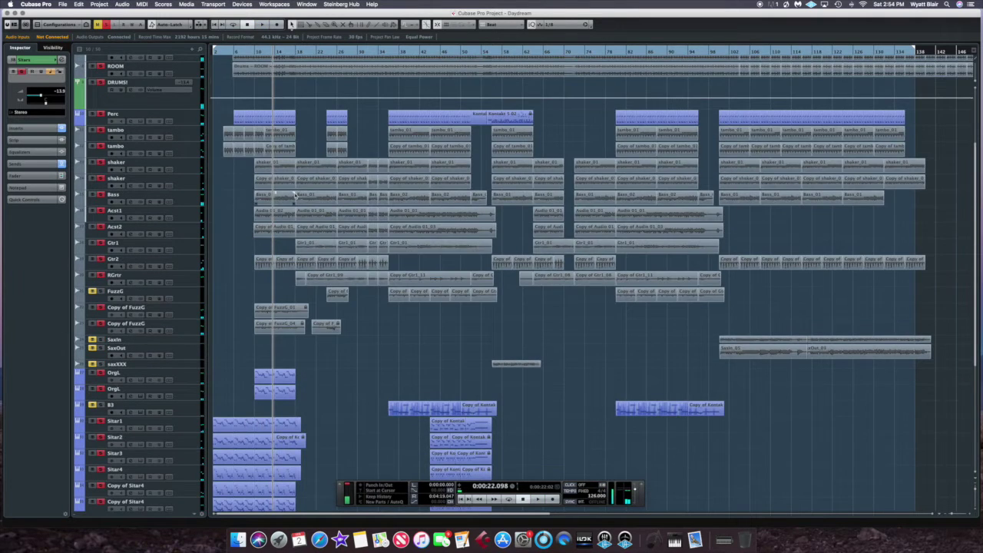
pyautogui.scroll(-7, 295, 194)
pyautogui.scroll(3, 296, 195)
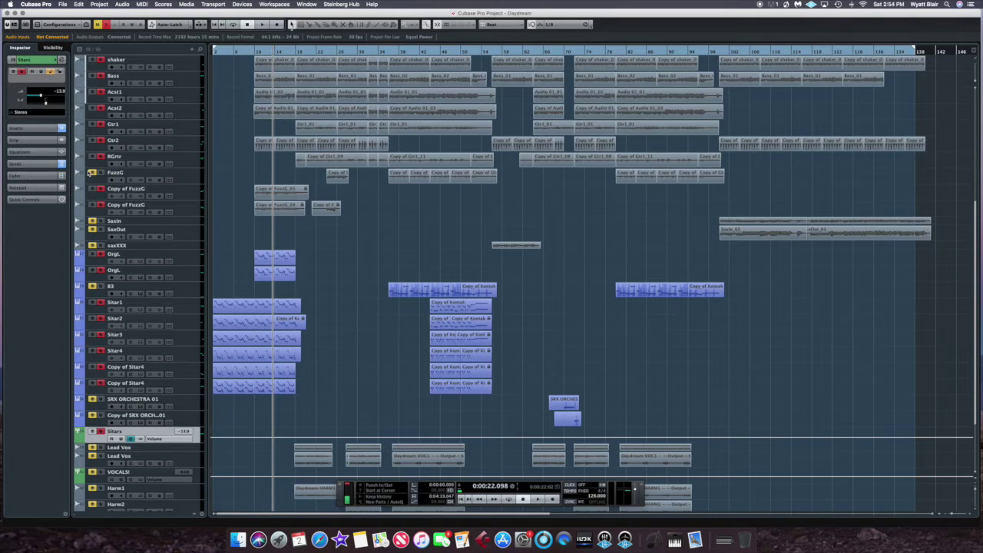
pyautogui.click(112, 177)
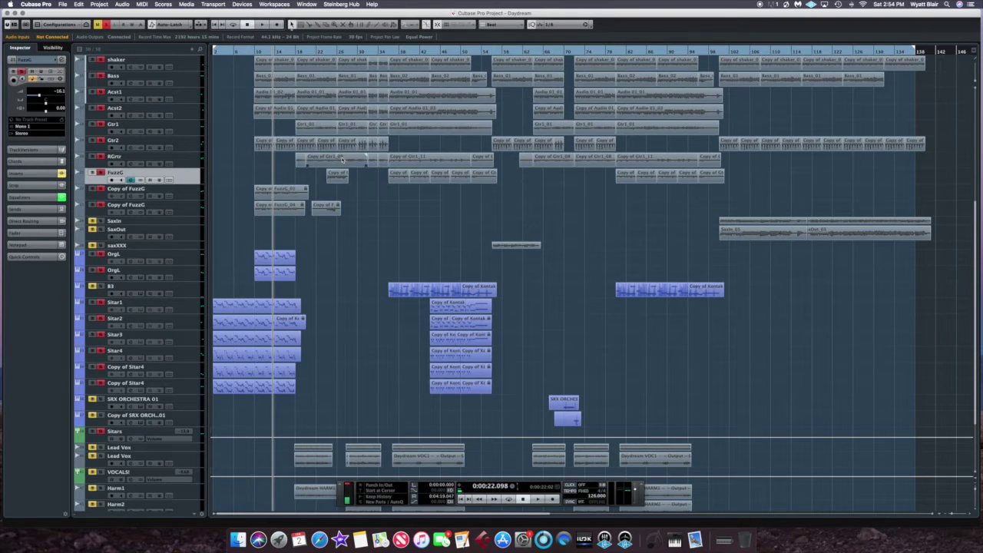
pyautogui.scroll(-3, 346, 160)
pyautogui.scroll(10, 352, 161)
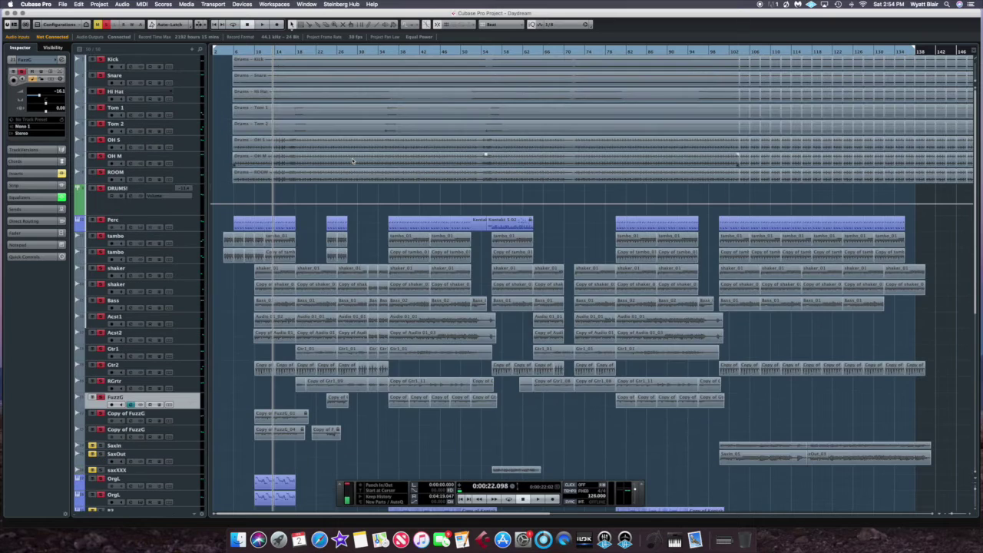
# Place the playback cursor at about 1:05 and reactivate FuzzG's Guitar Rig 5 and Virtual Tape Machines inserts, closing the channel settings
pyautogui.click(390, 51)
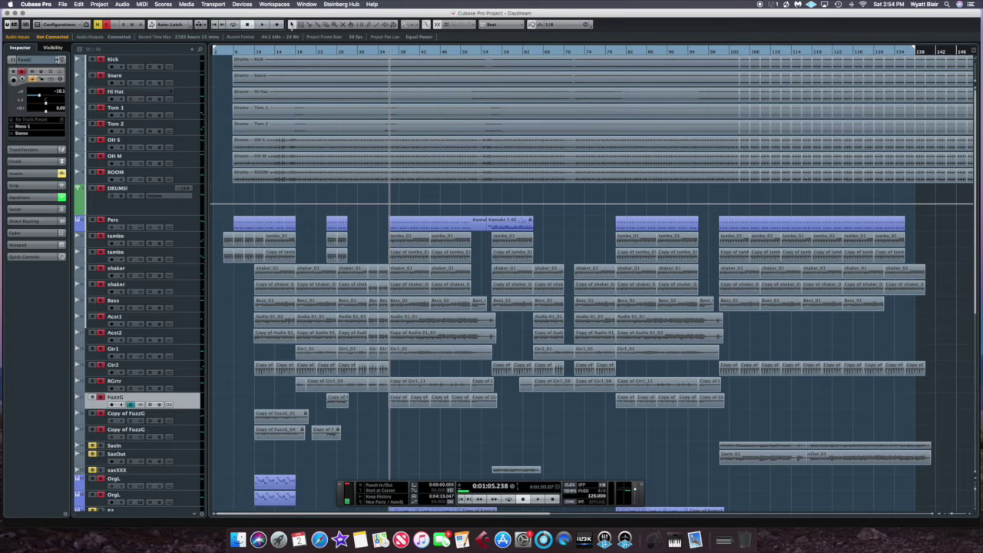
pyautogui.click(60, 66)
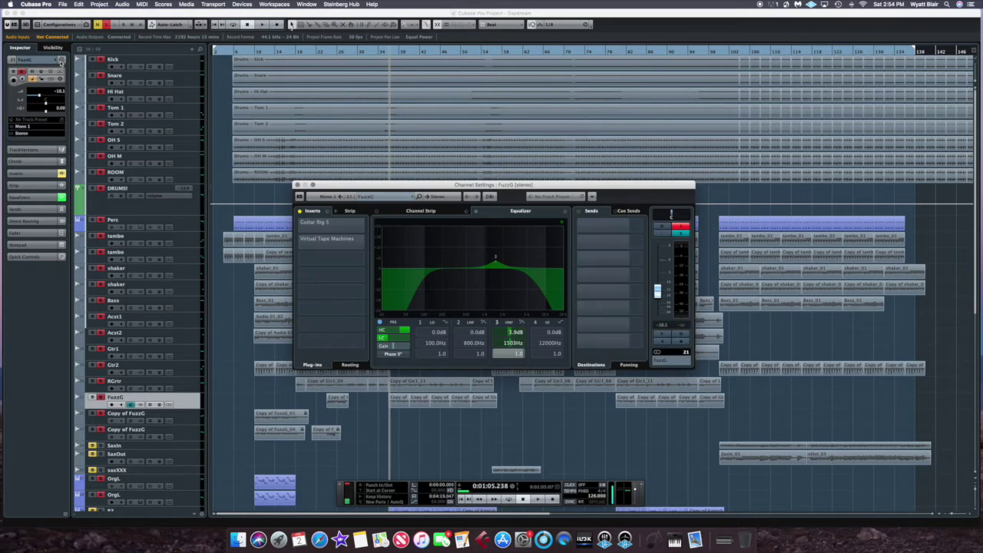
pyautogui.click(299, 212)
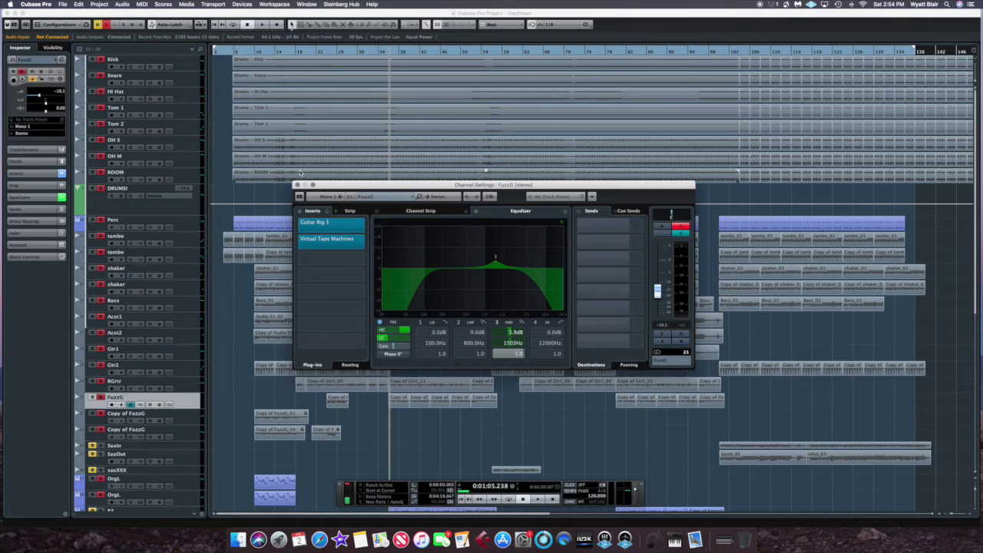
pyautogui.click(298, 185)
# Play from about 1:05 to 1:20 while trying FuzzG's volume at -9.45 and bringing it back to -16.1
pyautogui.press('space')
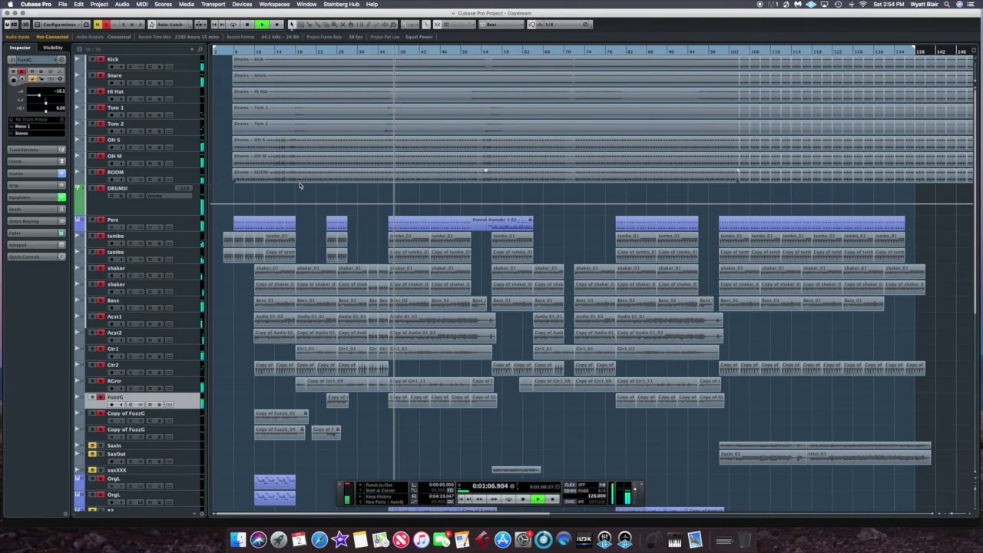
pyautogui.moveTo(46, 98); pyautogui.dragTo(46, 97)
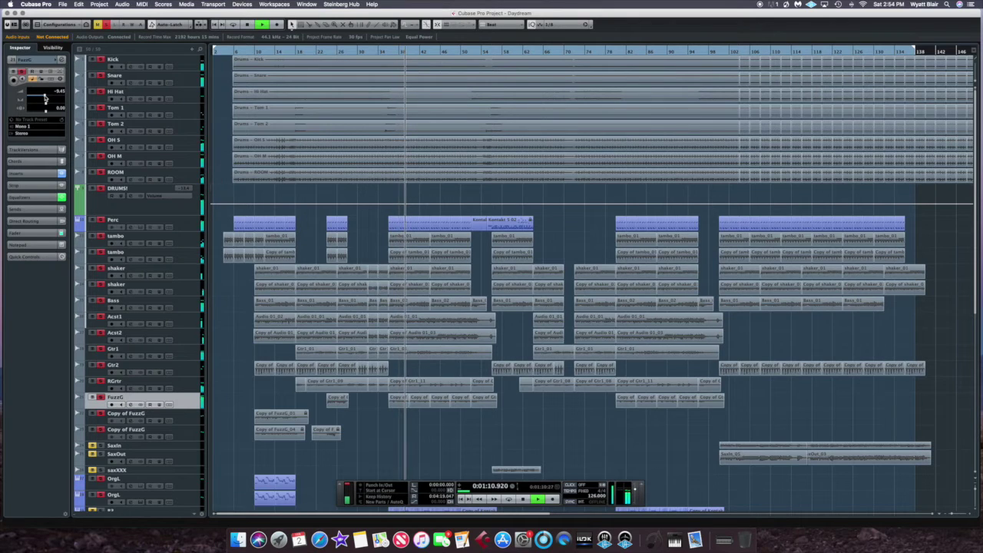
pyautogui.moveTo(47, 99); pyautogui.dragTo(40, 97)
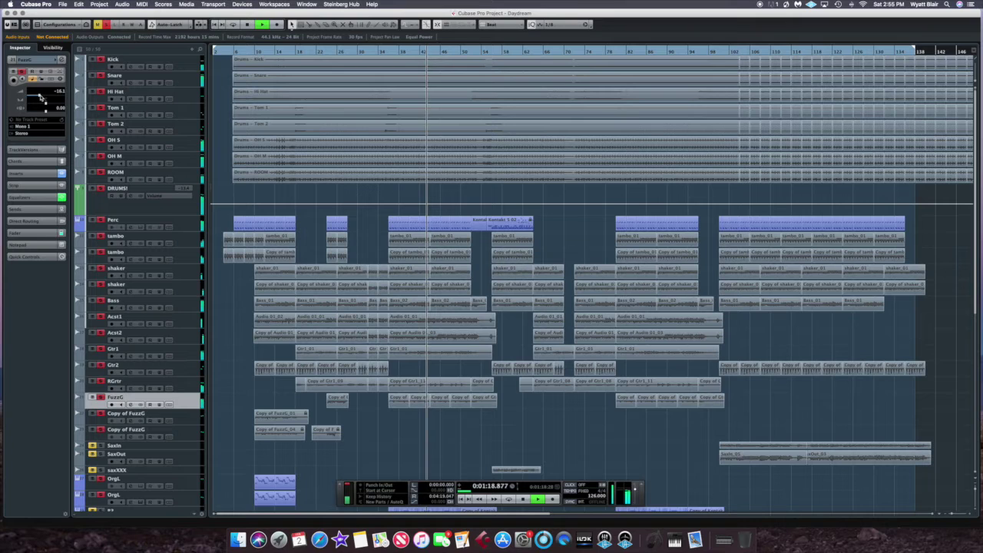
pyautogui.press('space')
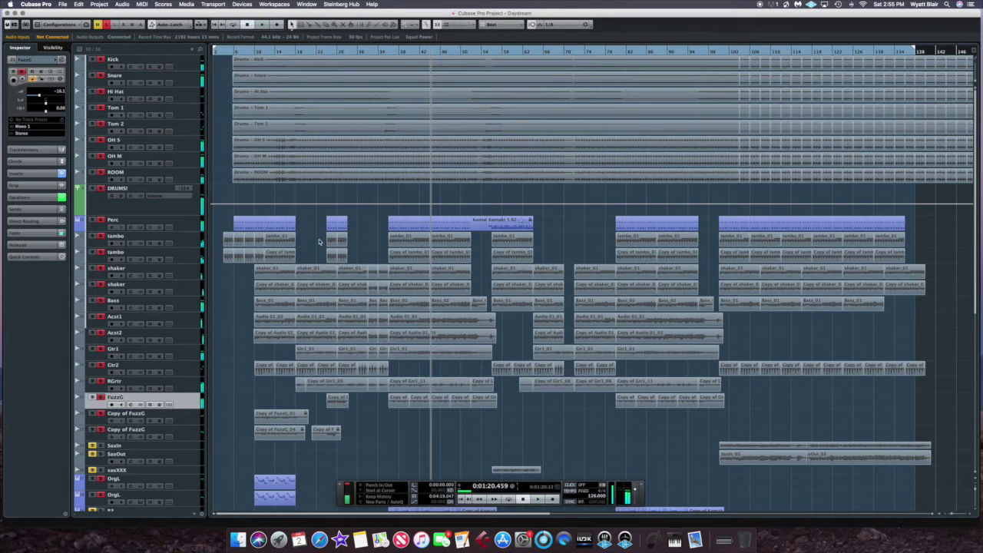
# Unmute and solo the B3 track and open its channel settings to check the EQ and FX 2-REVelation send
pyautogui.scroll(-5, 305, 278)
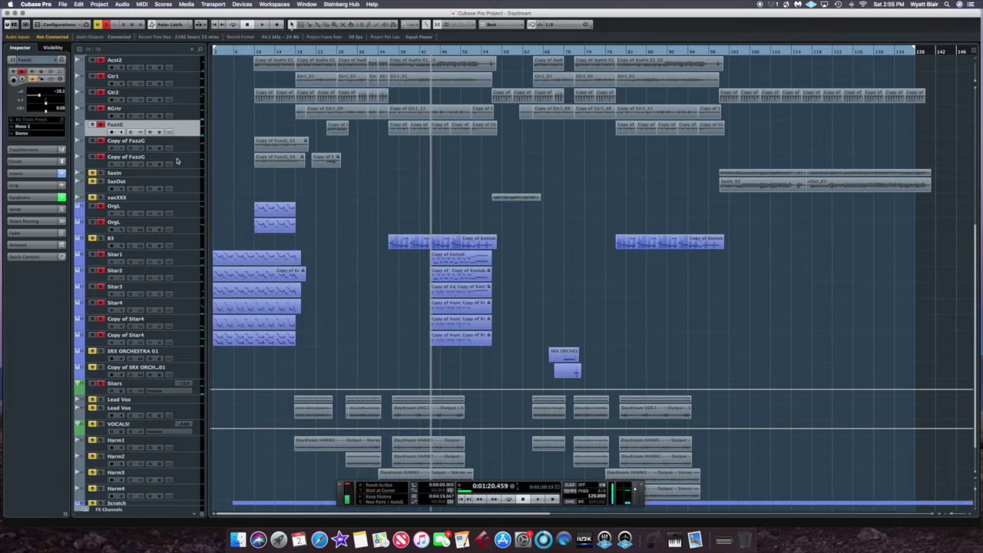
pyautogui.click(108, 243)
pyautogui.click(63, 60)
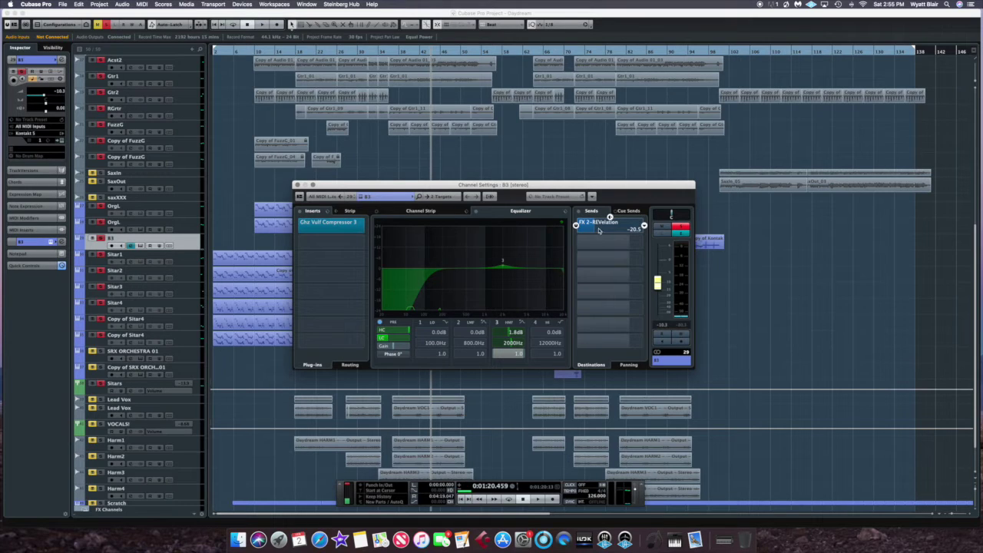
# Review B3's Ghz Vulf Compressor 3 settings, including the Wow slider, and close the plug-in and channel windows
pyautogui.click(330, 222)
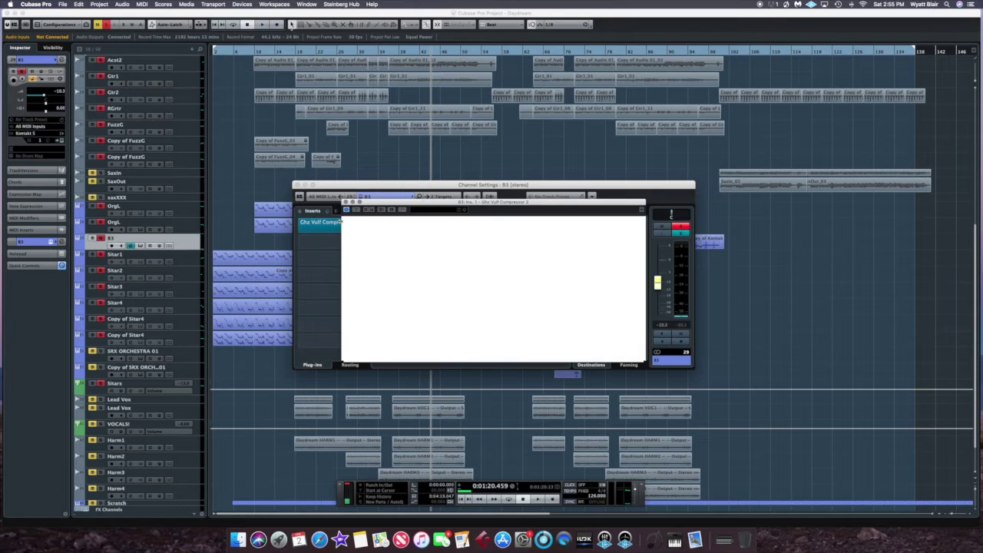
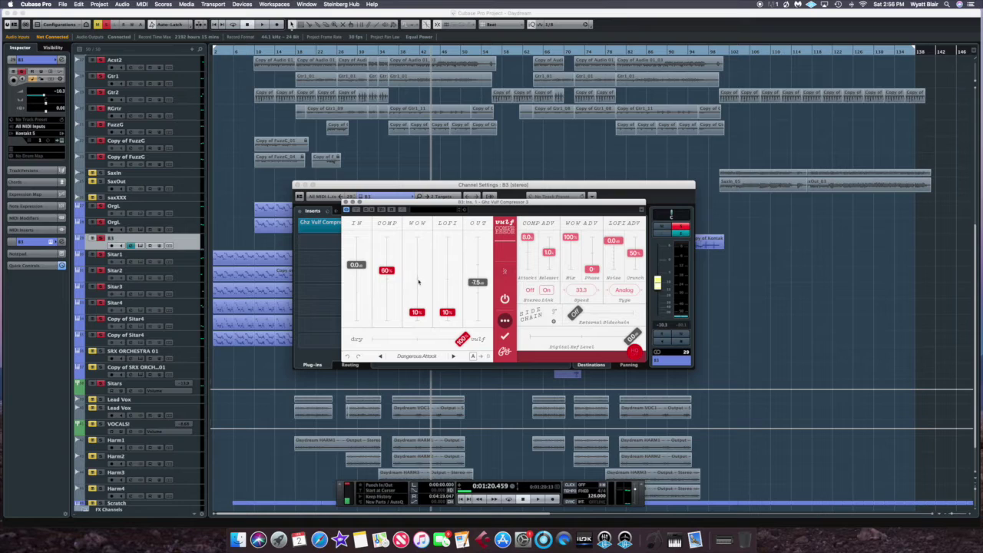
pyautogui.moveTo(416, 315); pyautogui.dragTo(418, 314)
pyautogui.click(347, 203)
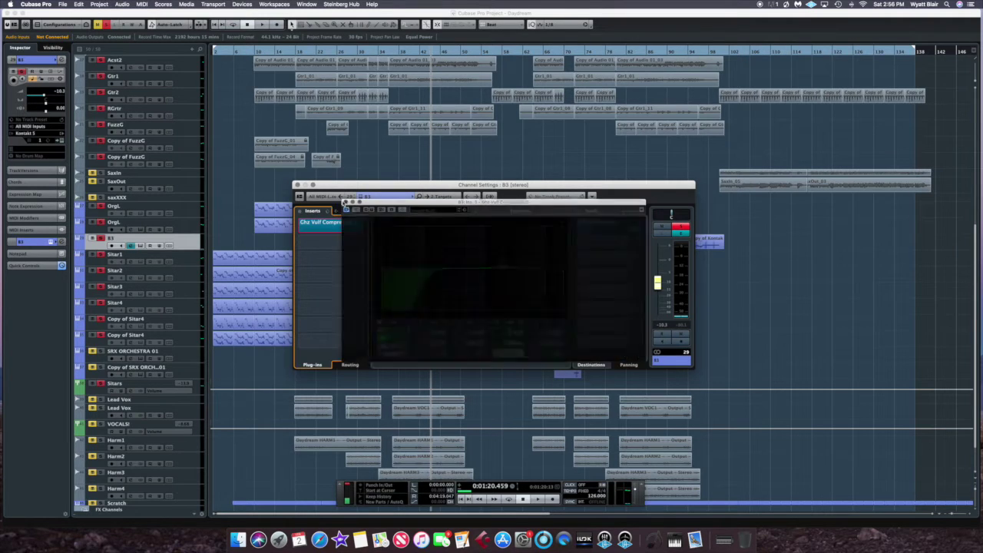
pyautogui.click(297, 185)
# Play the passage from about 1:03 to 1:16 with the B3 organ added to the soloed mix
pyautogui.click(383, 52)
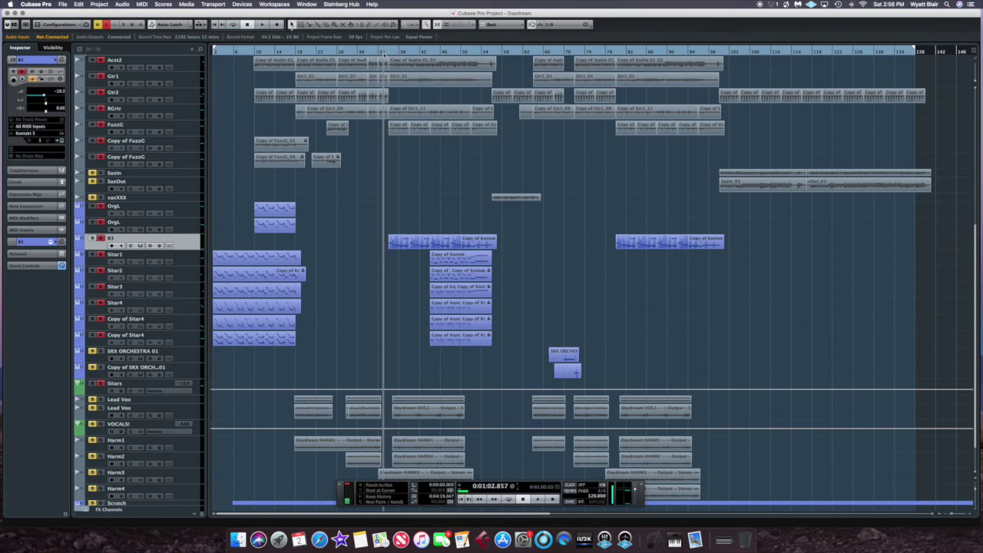
pyautogui.press('space')
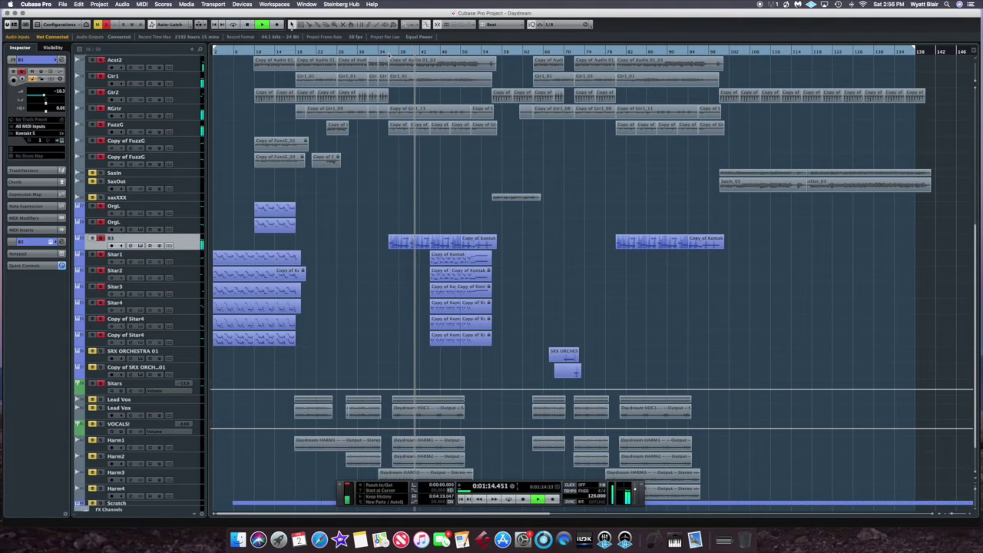
pyautogui.press('space')
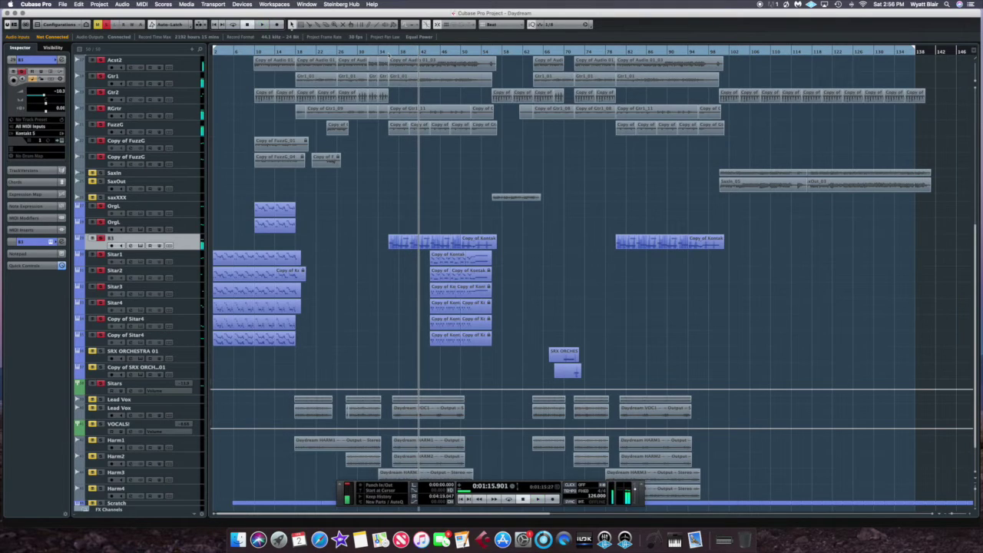
# Unmute and solo both Lead Vox tracks and check the upper one's low cut and VOCALS! routing, closing its channel settings
pyautogui.scroll(-2, 340, 290)
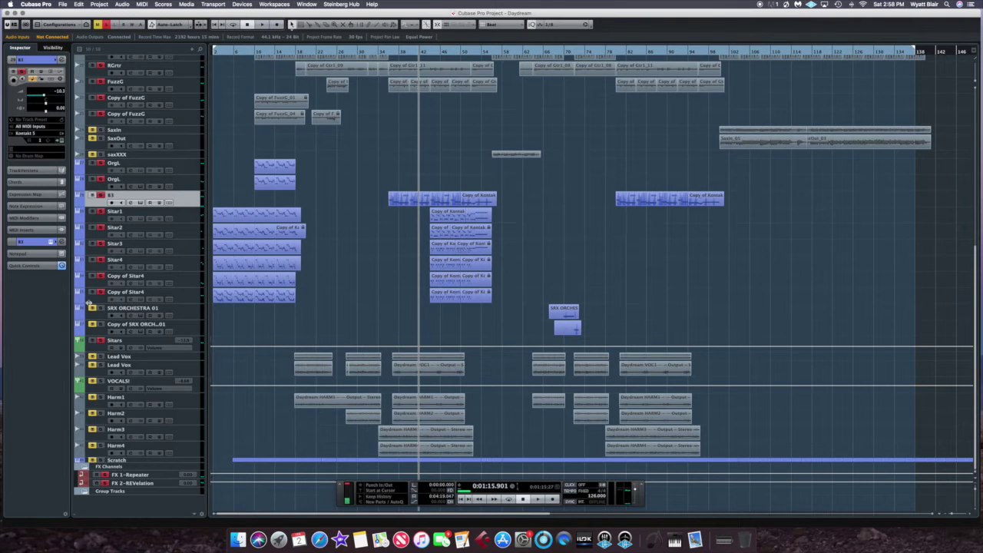
pyautogui.click(113, 357)
pyautogui.click(100, 357)
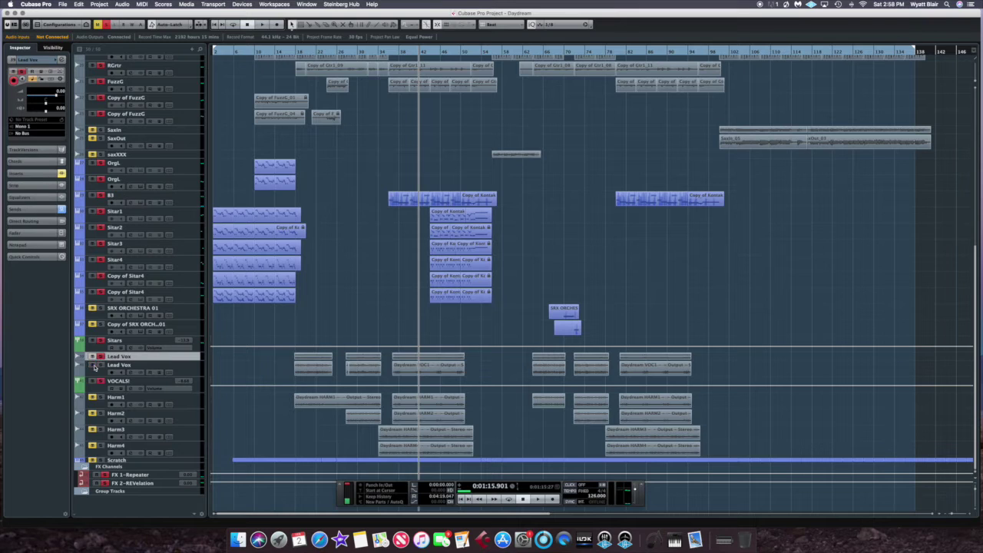
pyautogui.click(66, 60)
pyautogui.moveTo(399, 339)
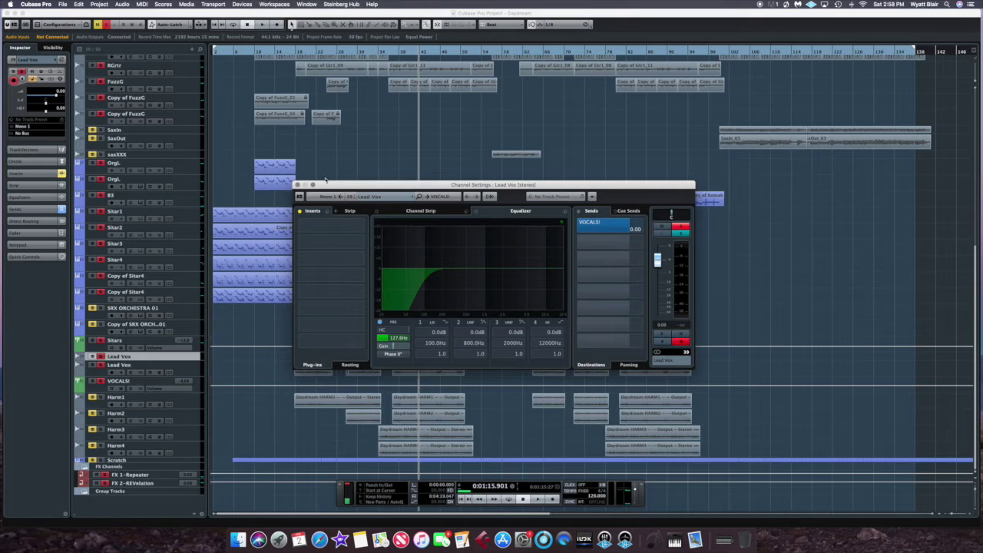
pyautogui.click(298, 185)
# Open the VOCALS! group's channel settings, reactivate its bypassed inserts and check the Eiosis E2Deesser settings
pyautogui.click(105, 389)
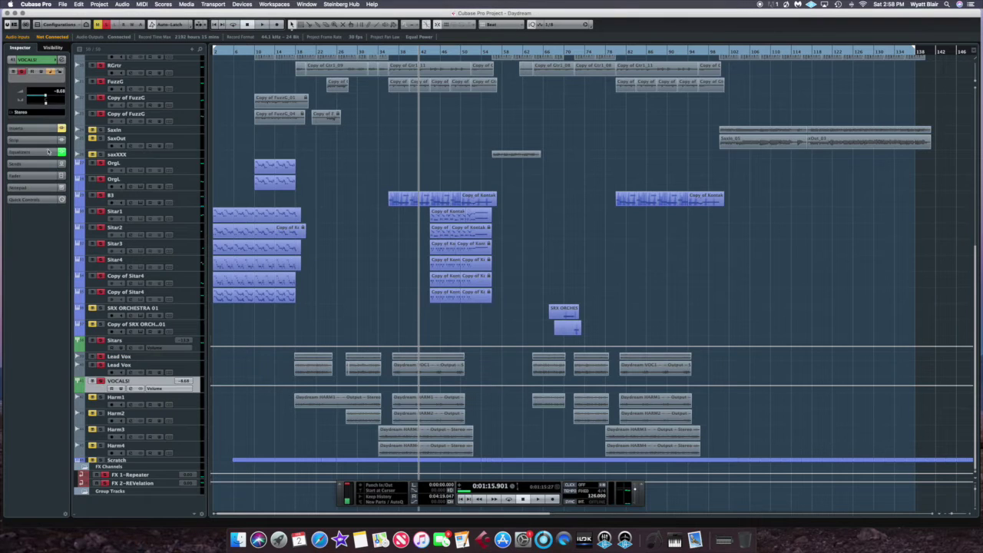
pyautogui.click(61, 63)
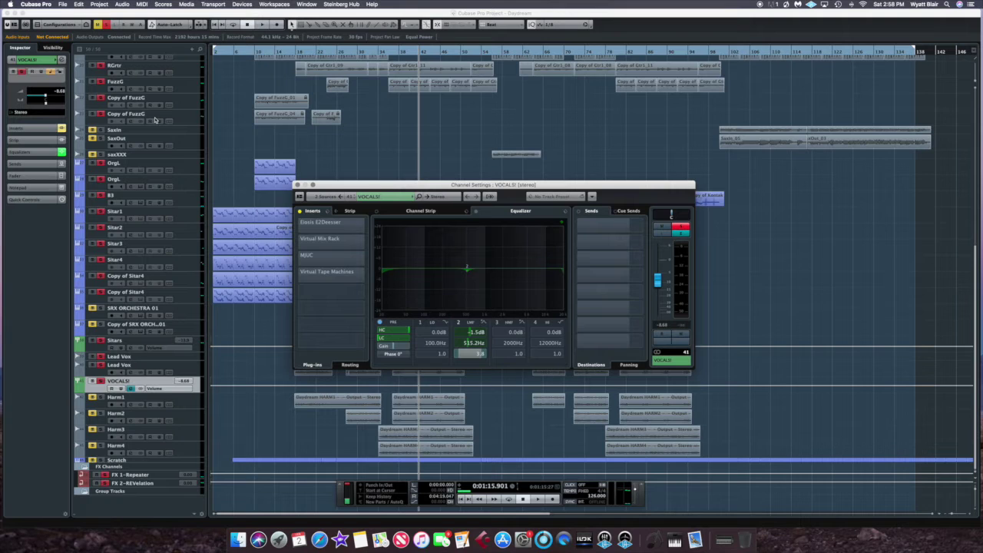
pyautogui.moveTo(330, 272); pyautogui.dragTo(334, 226)
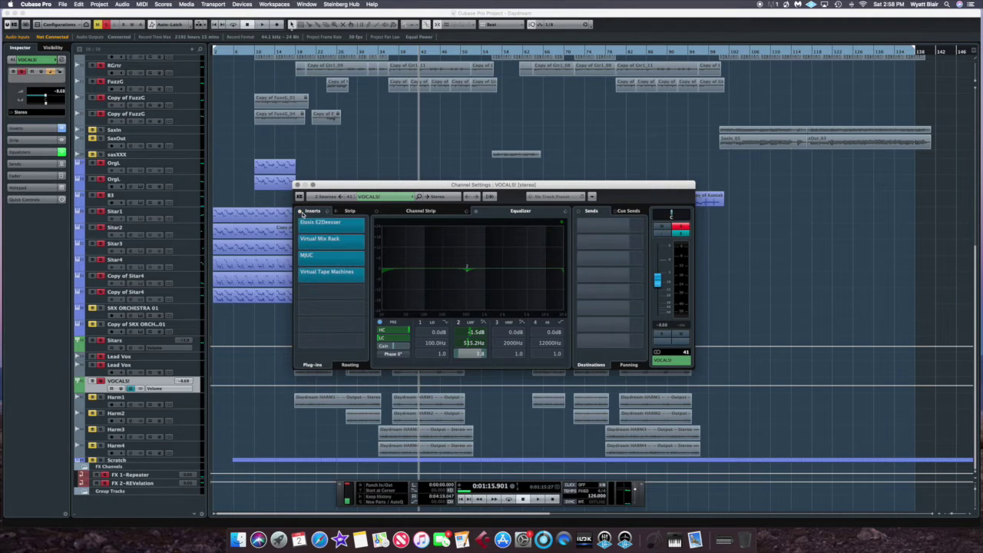
pyautogui.click(346, 226)
pyautogui.click(346, 226)
pyautogui.click(345, 226)
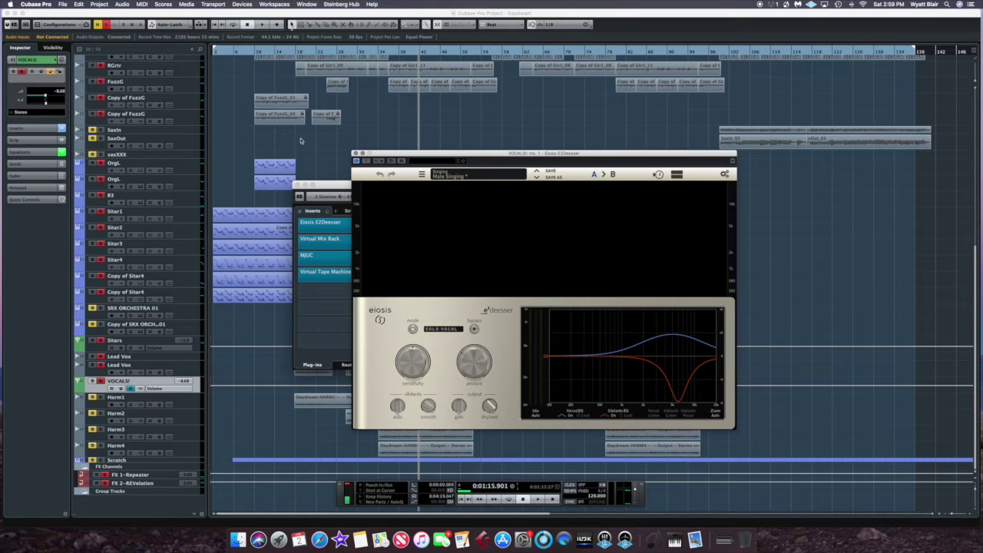
pyautogui.click(354, 154)
# Review the VOCALS! group's Virtual Mix Rack, MJUC, Virtual Tape Machines and EQ settings, and close the plug-in and channel windows
pyautogui.click(319, 238)
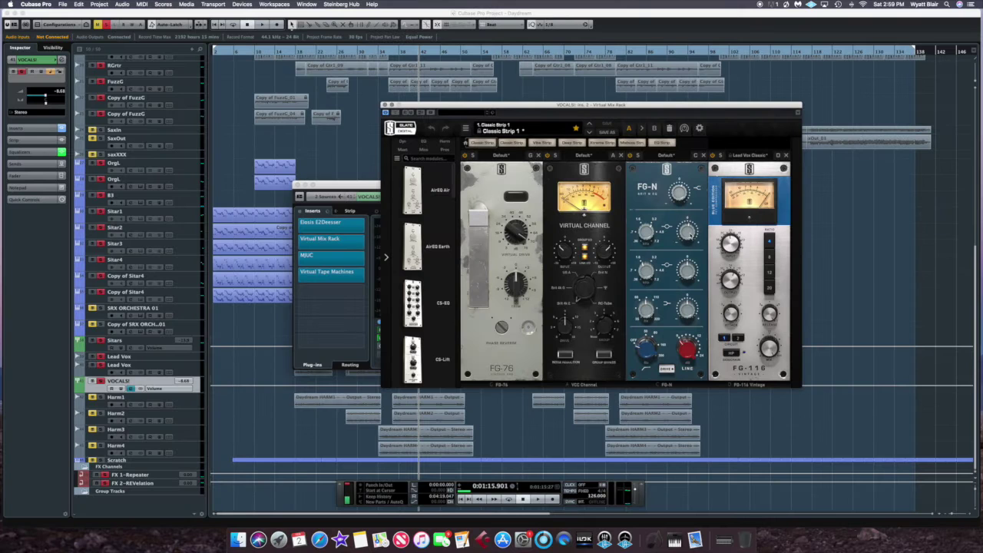
pyautogui.moveTo(687, 233)
pyautogui.moveTo(679, 194)
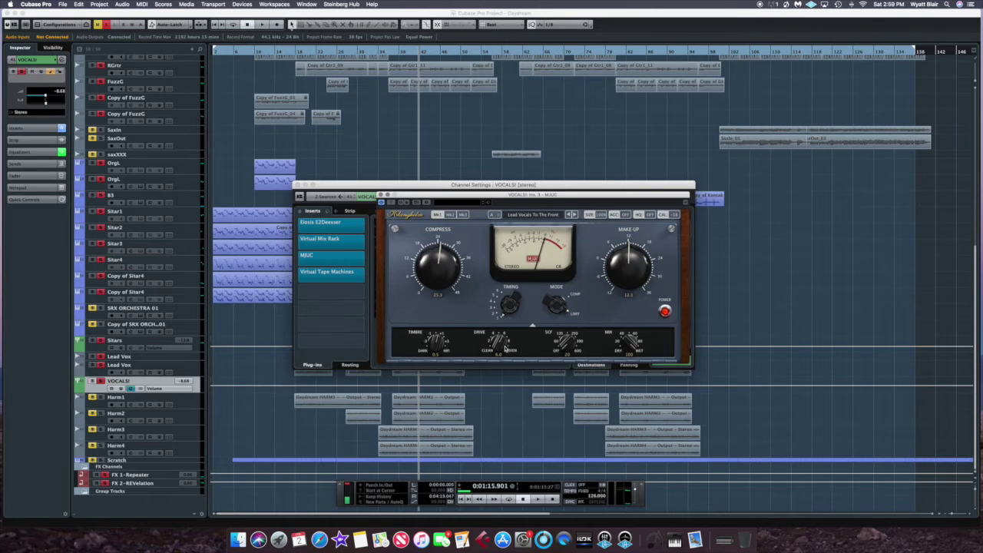
pyautogui.scroll(-1, 504, 348)
pyautogui.click(383, 197)
pyautogui.click(329, 272)
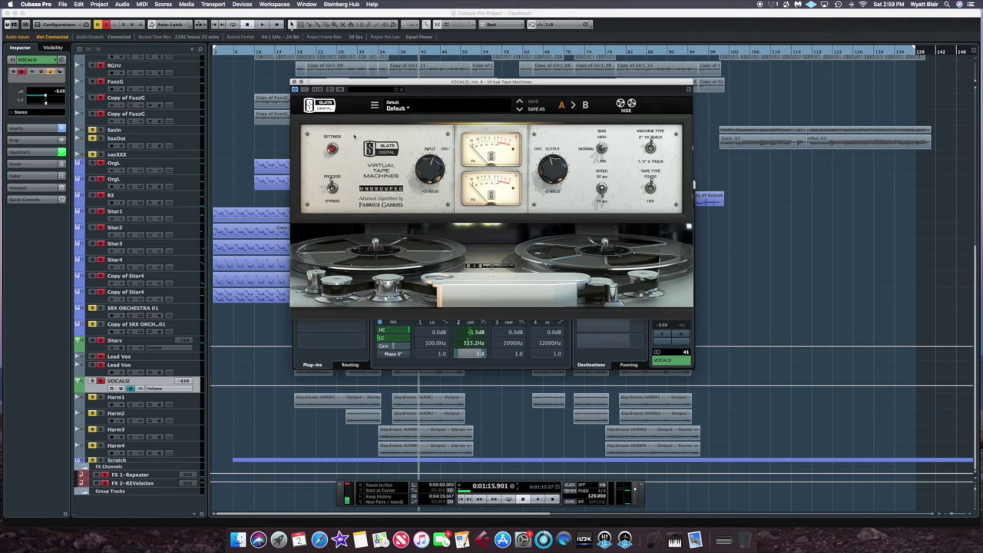
pyautogui.click(295, 82)
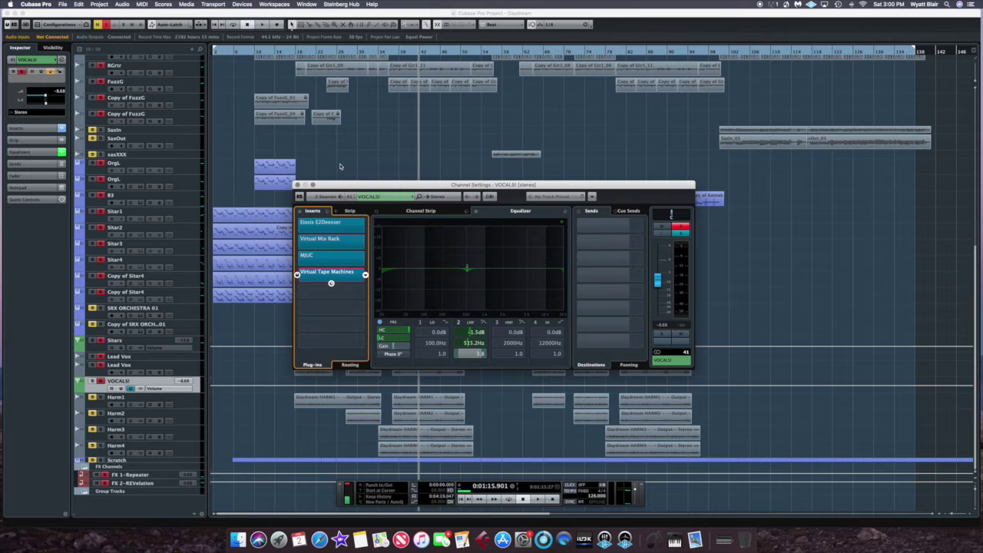
pyautogui.moveTo(466, 272)
pyautogui.click(297, 185)
# Play the passage from about 0:28 to 0:44 and set the VOCALS! group's volume to -8.11 dB
pyautogui.click(291, 54)
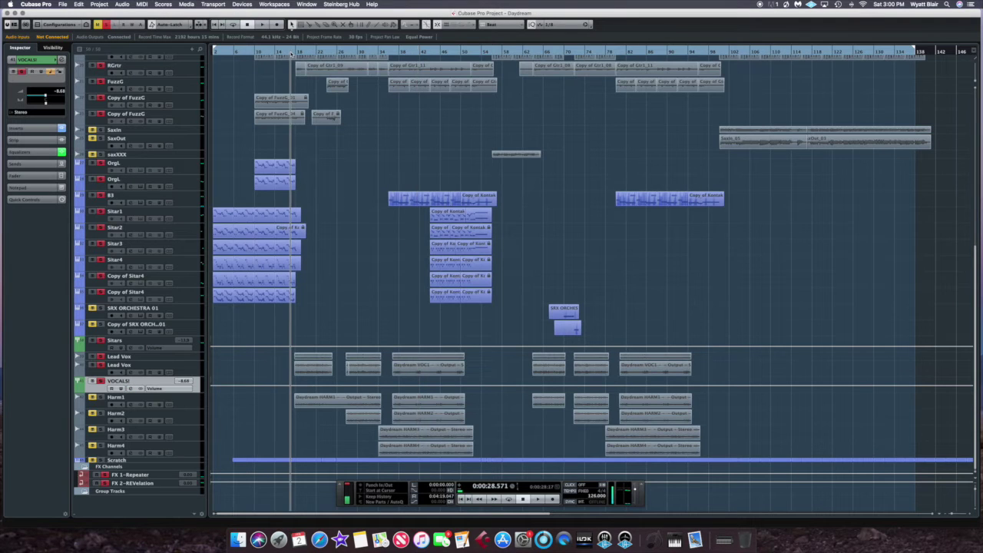
pyautogui.press('space')
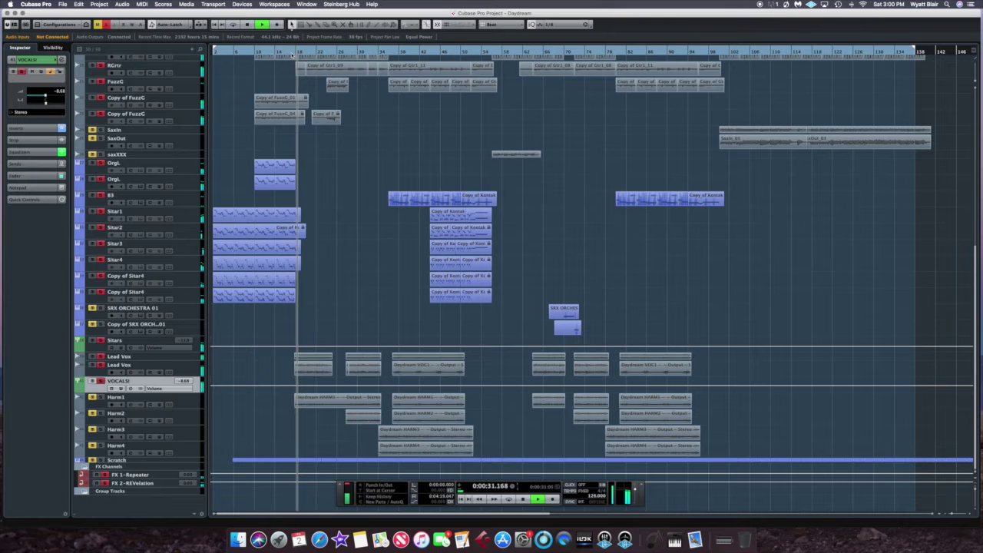
pyautogui.scroll(-3, 47, 97)
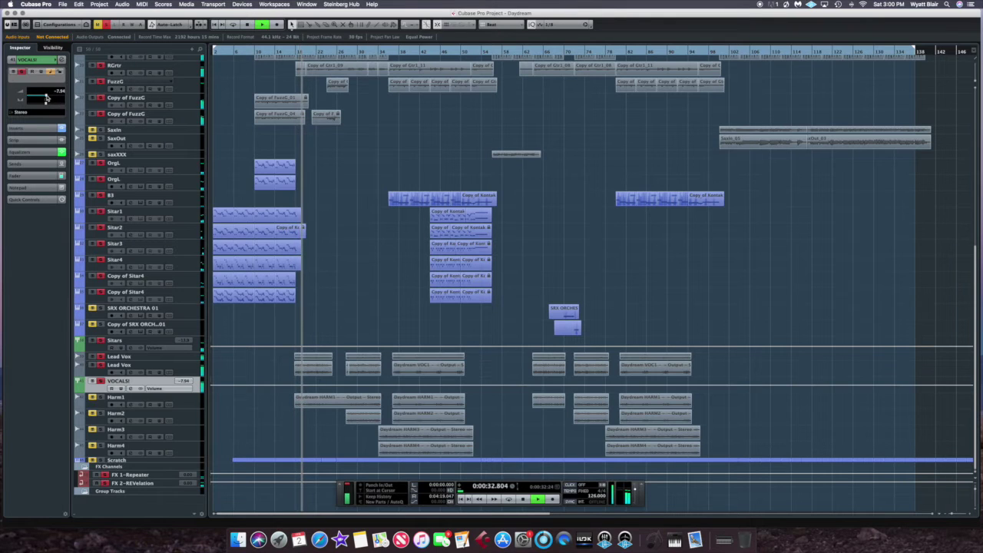
pyautogui.scroll(-1, 47, 97)
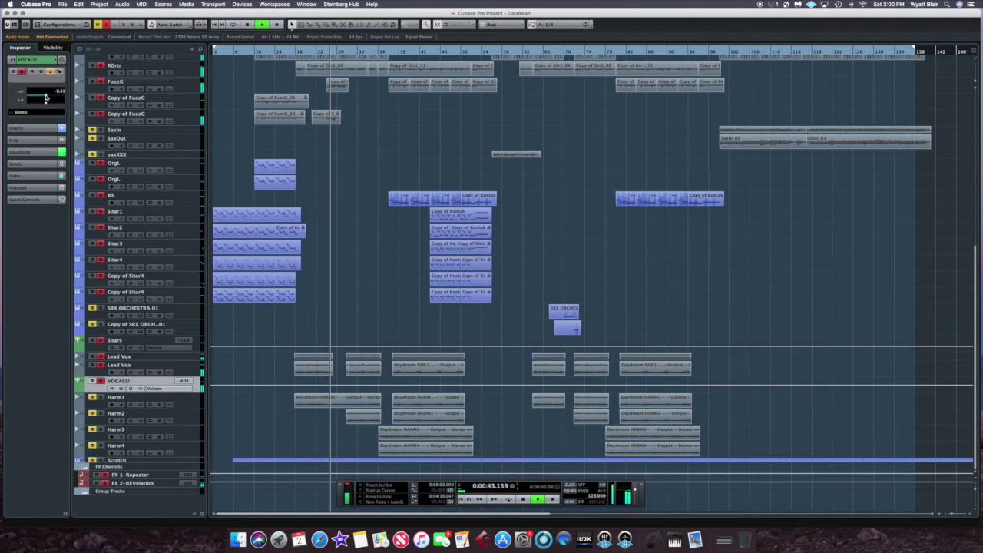
pyautogui.press('space')
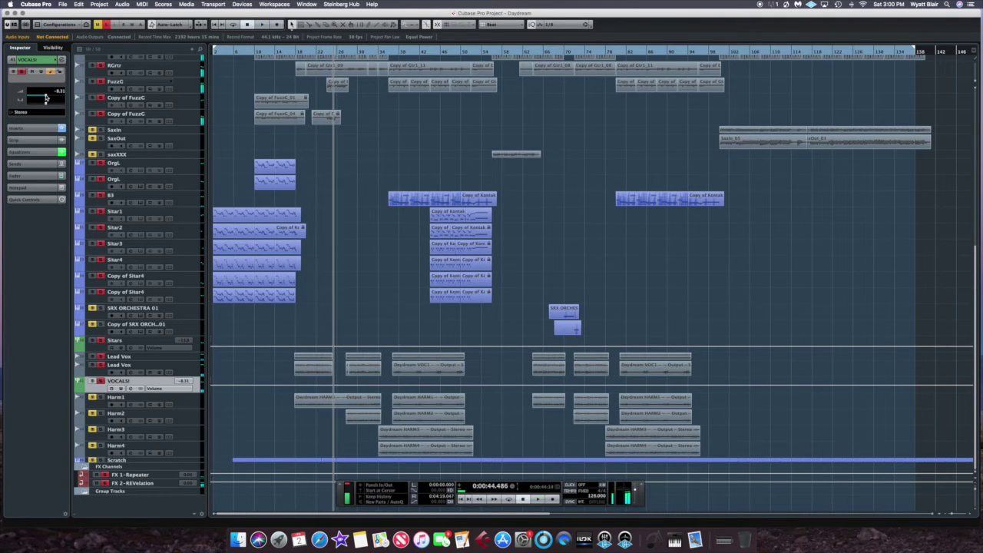
# Unmute and solo Harm1, open its channel settings, reactivate the inserts and check the low cut
pyautogui.click(106, 407)
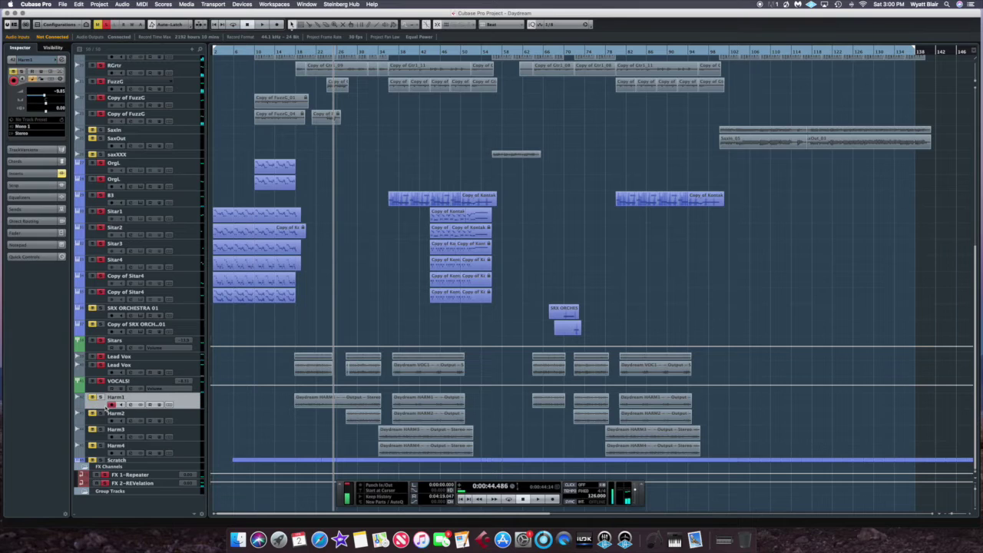
pyautogui.click(61, 60)
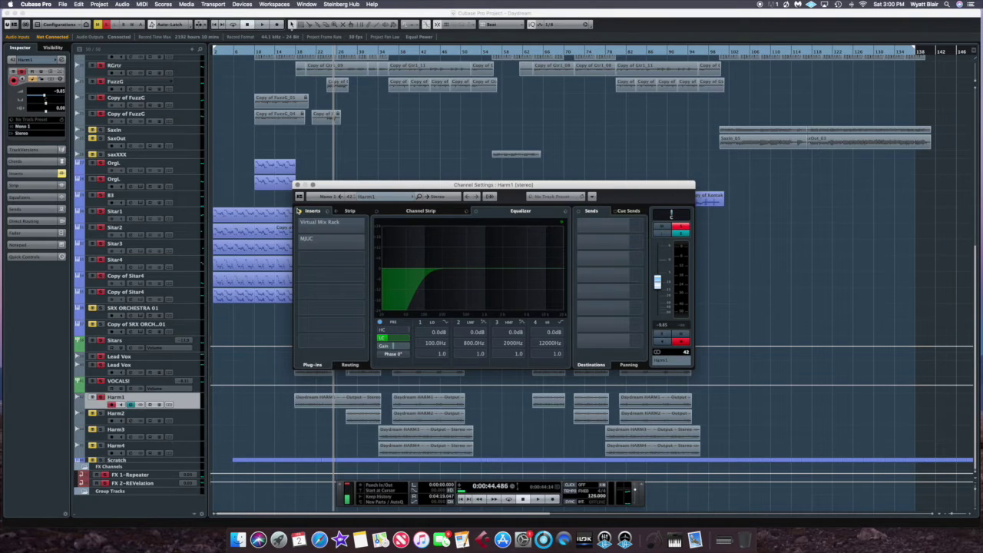
pyautogui.click(306, 209)
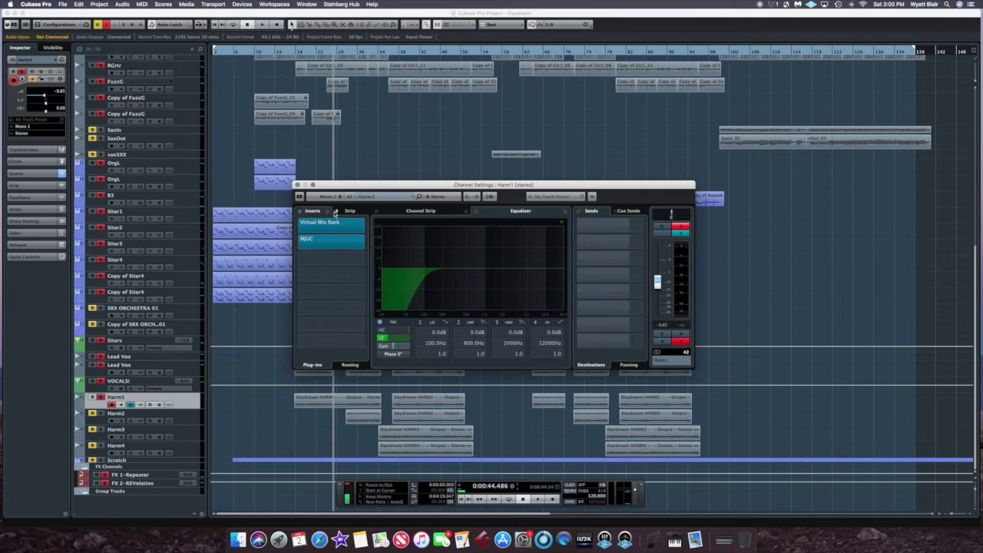
pyautogui.moveTo(402, 338)
pyautogui.moveTo(350, 226)
# Review Harm1's Virtual Mix Rack, including the AirEQ Air module, and its MJUC insert, then close the channel settings
pyautogui.click(348, 225)
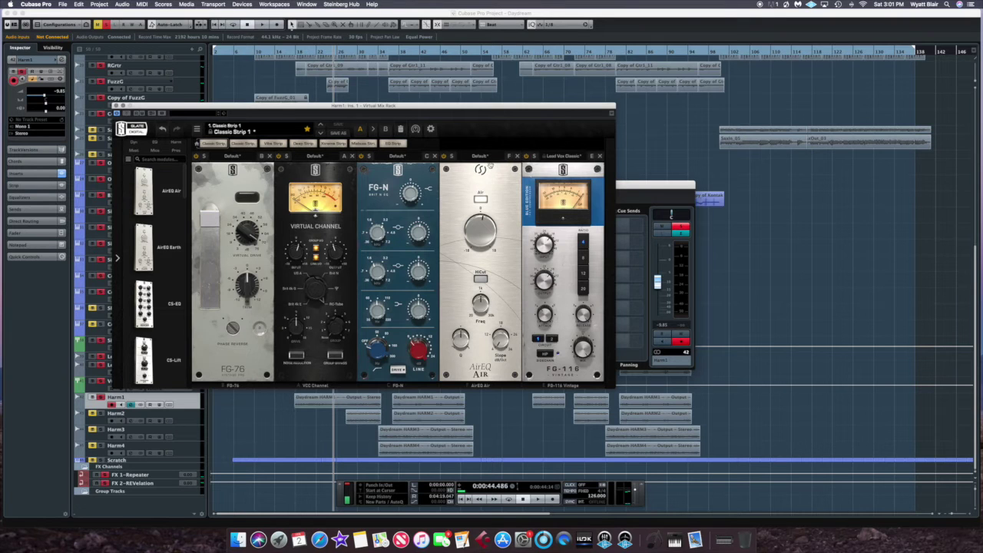
pyautogui.moveTo(433, 108); pyautogui.dragTo(524, 106)
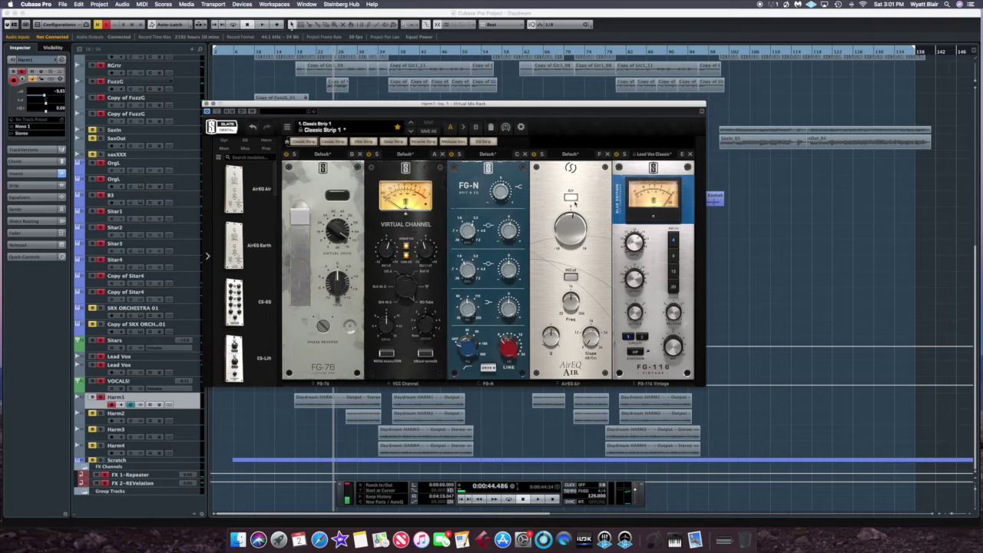
pyautogui.moveTo(571, 228)
pyautogui.click(206, 105)
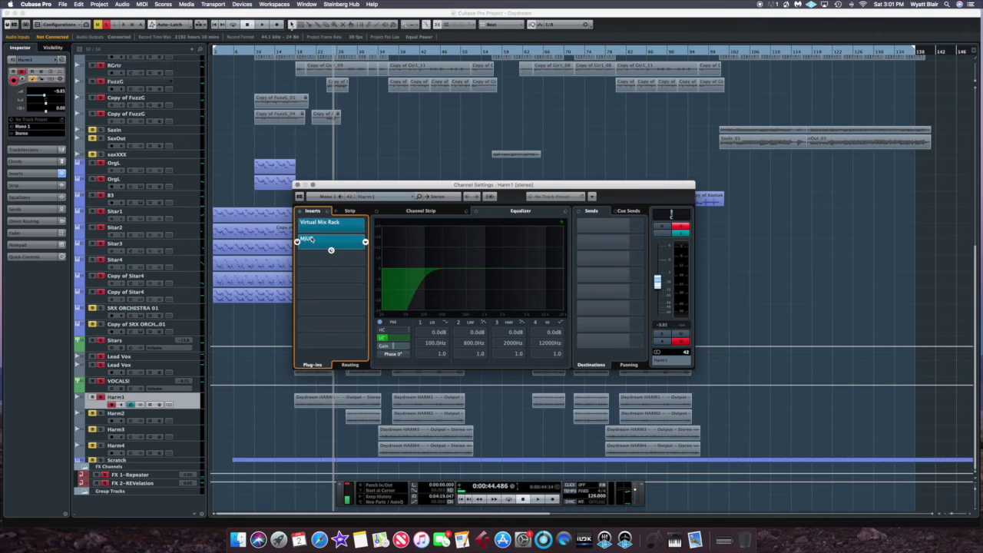
pyautogui.click(301, 239)
pyautogui.click(299, 186)
# Unmute and solo Harm2, reactivate its inserts and check the Virtual Mix Rack, closing its windows
pyautogui.click(92, 415)
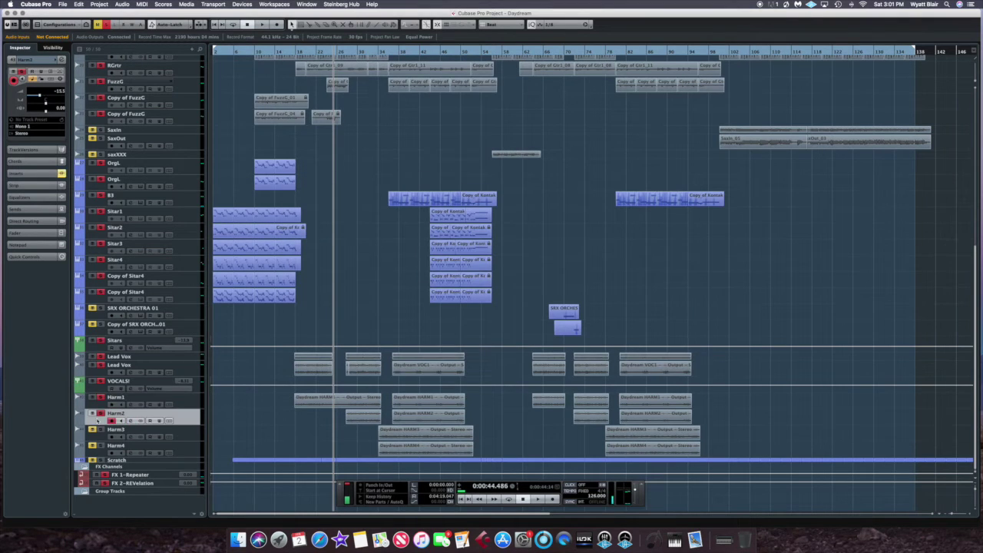
pyautogui.click(132, 421)
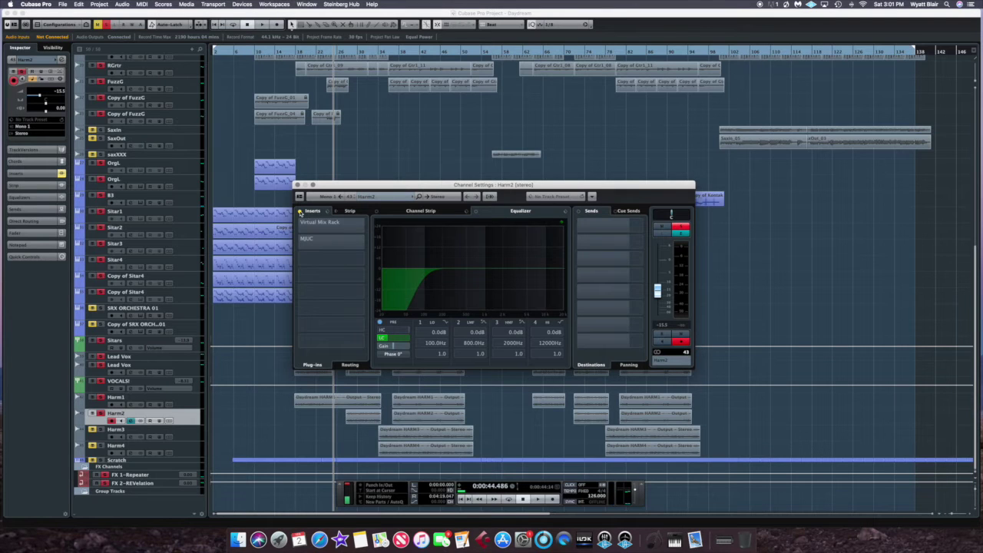
pyautogui.click(320, 223)
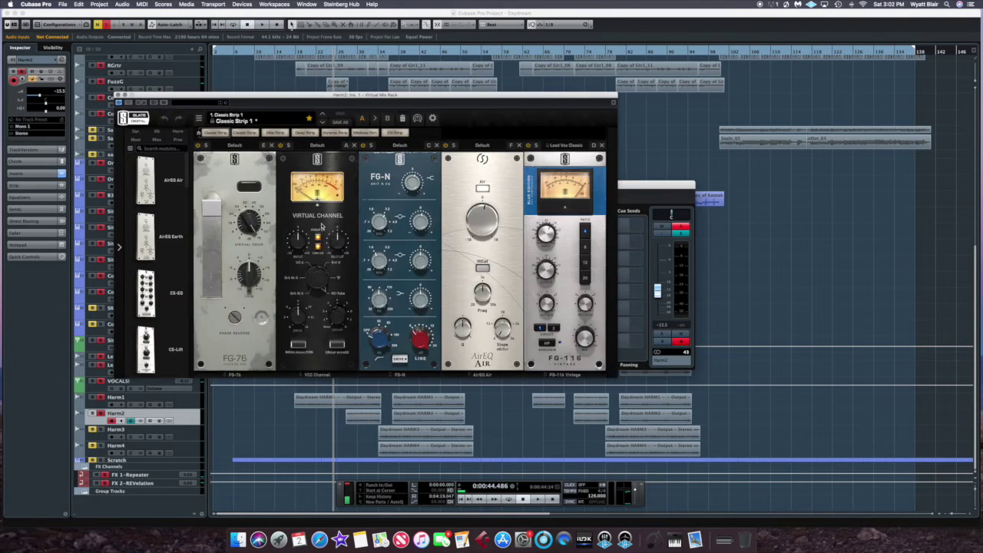
pyautogui.click(117, 97)
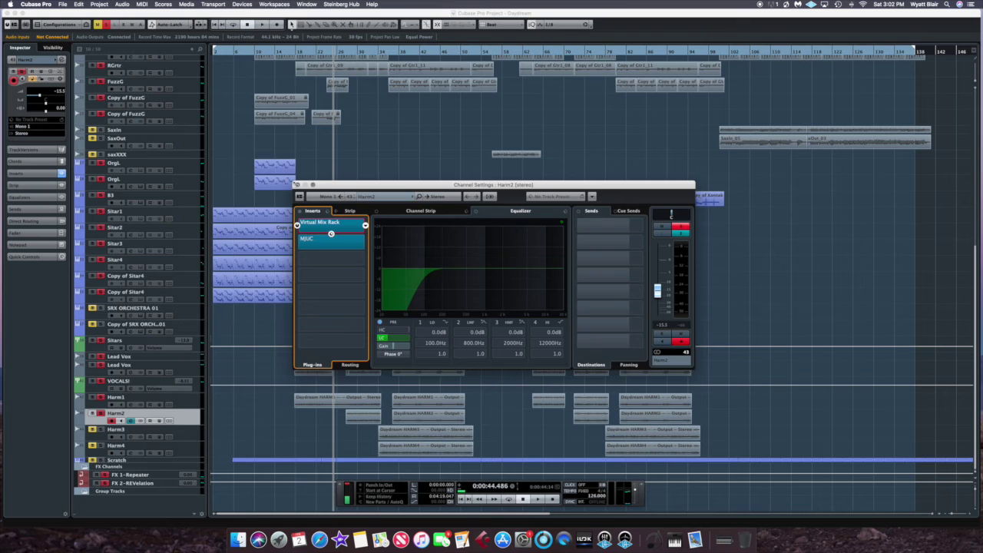
pyautogui.click(297, 184)
# Unmute and solo Harm3, reactivate its inserts and check the Flanger's Fast-Light settings, closing its windows
pyautogui.click(115, 429)
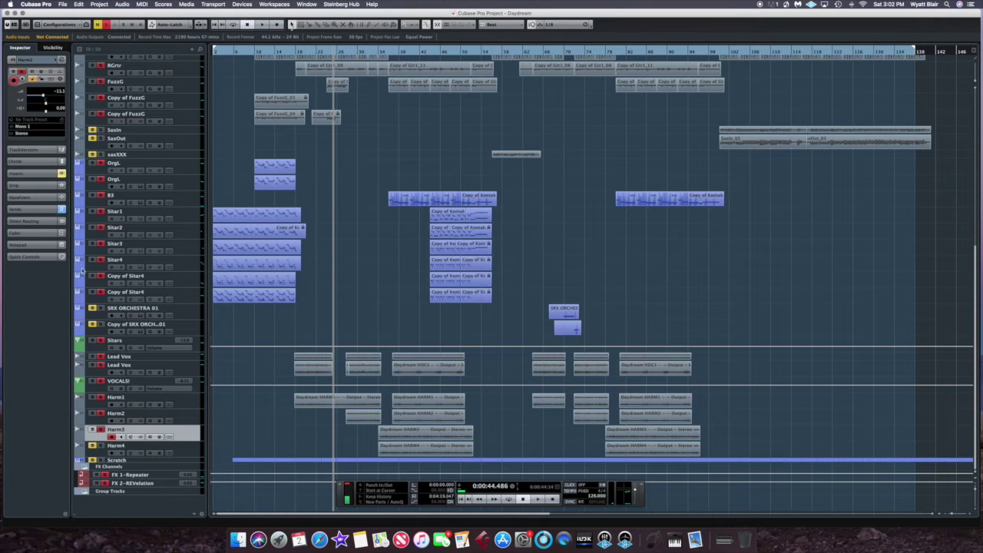
pyautogui.click(66, 67)
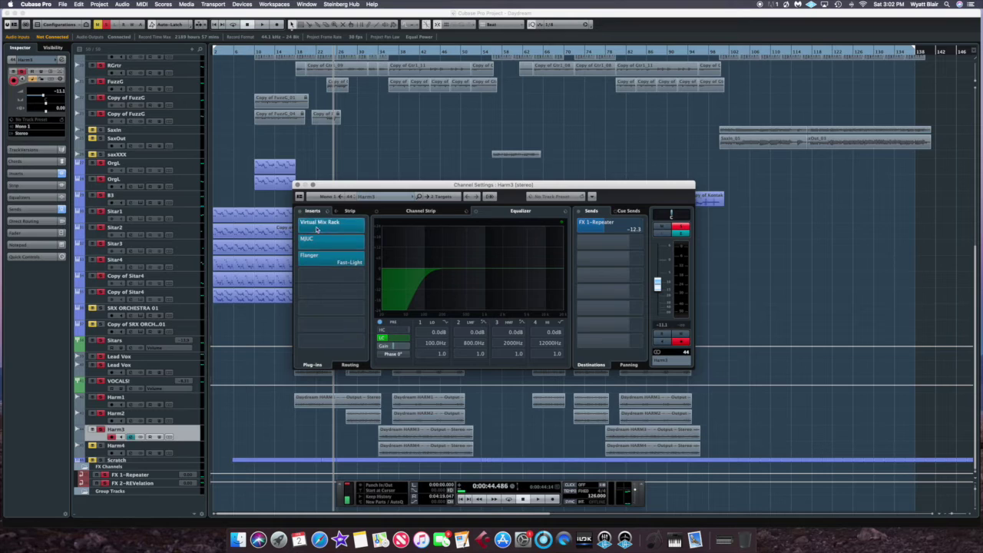
pyautogui.moveTo(345, 263)
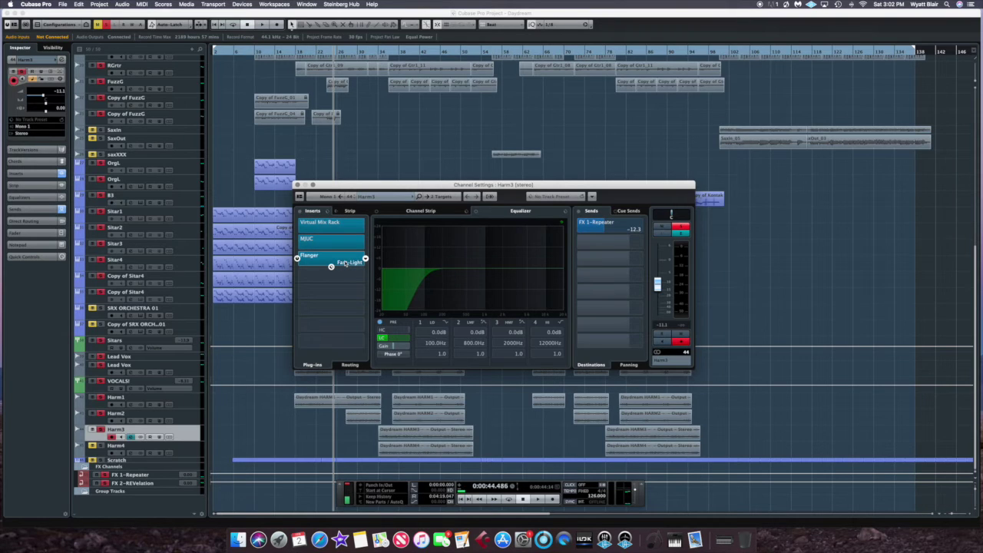
pyautogui.moveTo(361, 185); pyautogui.dragTo(527, 89)
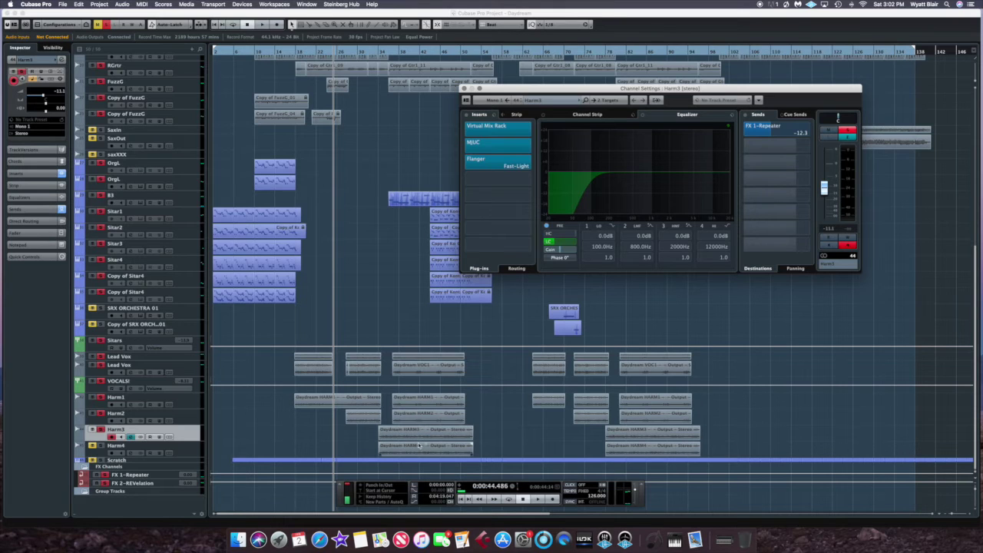
pyautogui.click(498, 162)
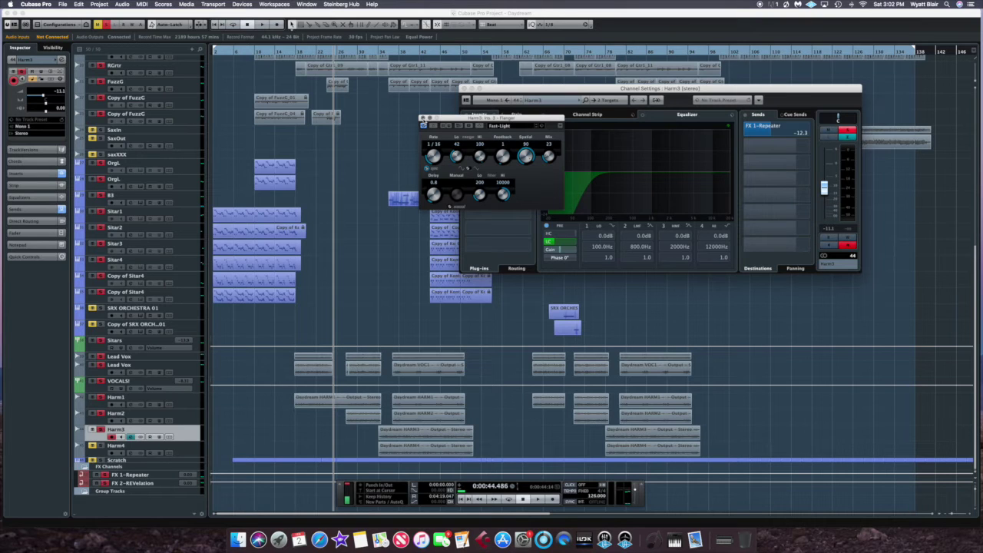
pyautogui.click(422, 117)
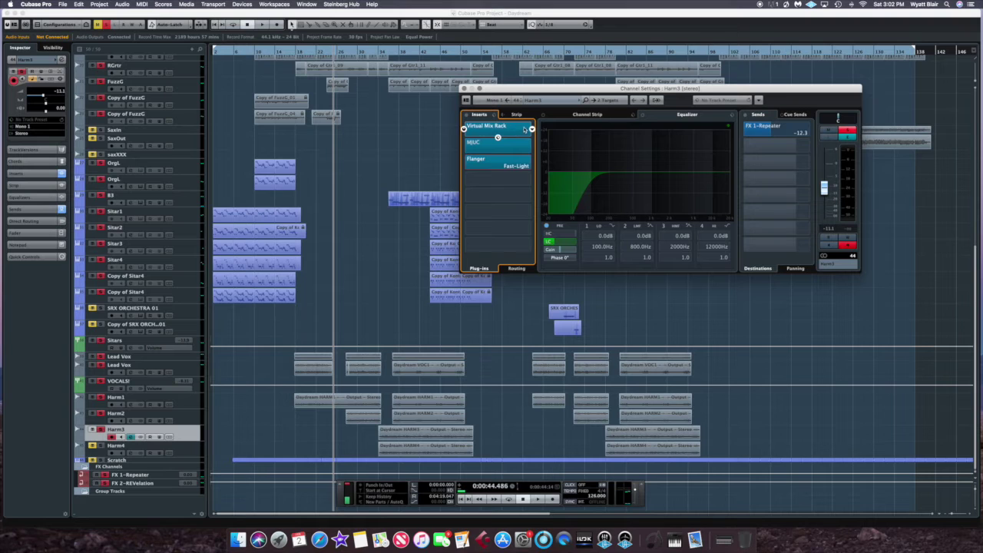
pyautogui.click(465, 89)
# Unmute and solo Harm4, reactivate its inserts and check its Flanger and FX 1-Repeater send, closing the channel settings
pyautogui.click(101, 448)
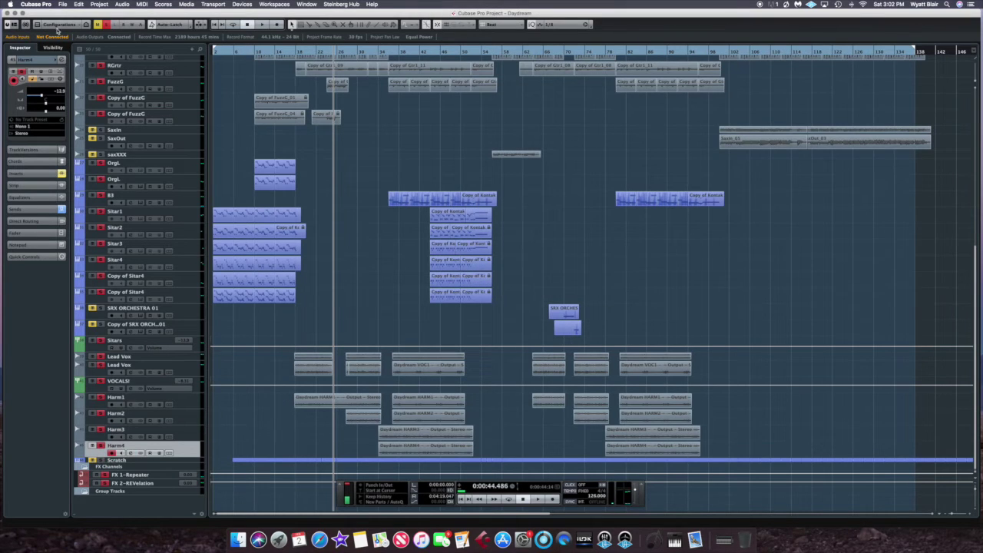
pyautogui.click(63, 60)
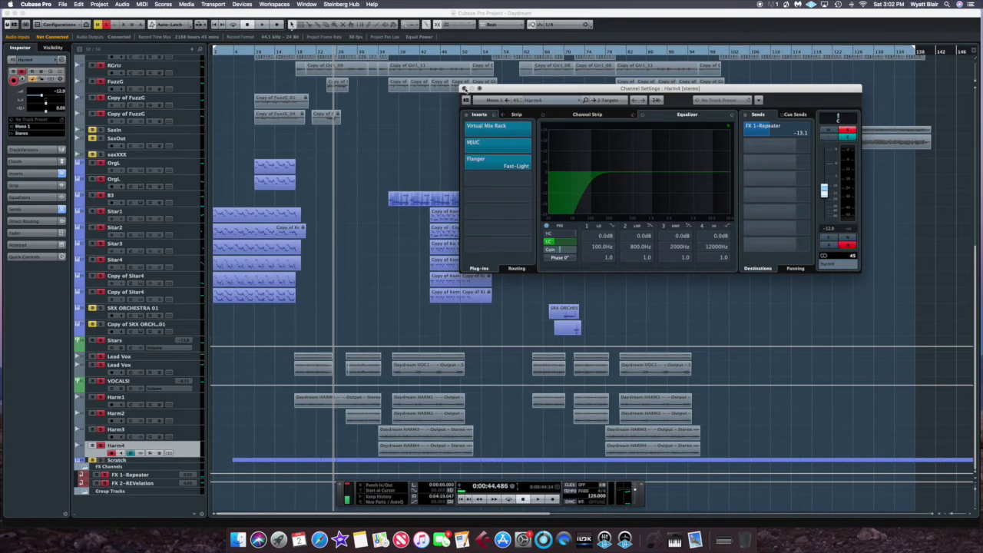
pyautogui.click(464, 89)
# Play the passage leading up to about 1:12 with all four harmony tracks added to the soloed mix
pyautogui.click(367, 54)
pyautogui.click(347, 54)
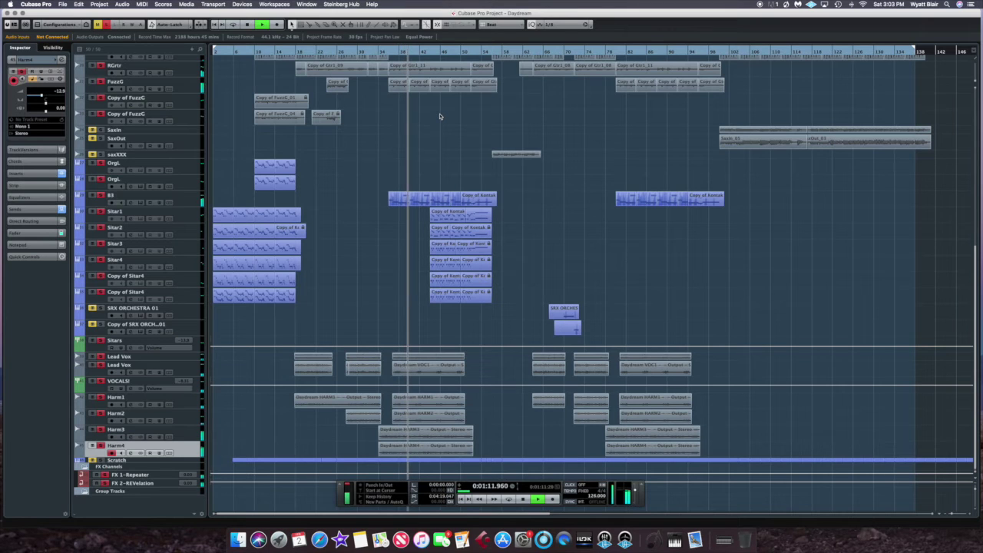
pyautogui.press('space')
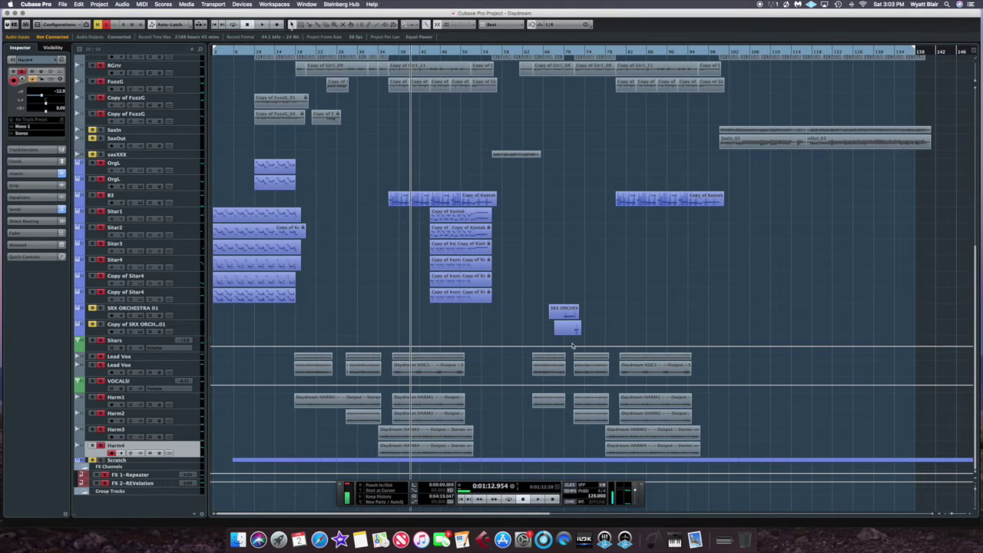
# Unmute SRX ORCHESTRA 01, locate the playhead at about 2:07, open the track's channel settings and reactivate its inserts
pyautogui.hscroll(3, 529, 516)
pyautogui.hscroll(-3, 529, 517)
pyautogui.click(106, 315)
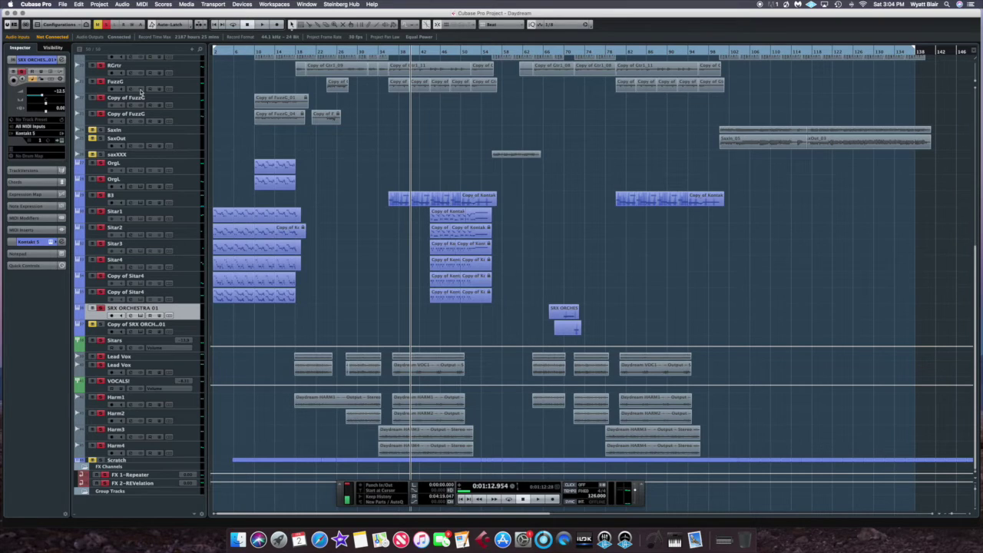
pyautogui.click(559, 54)
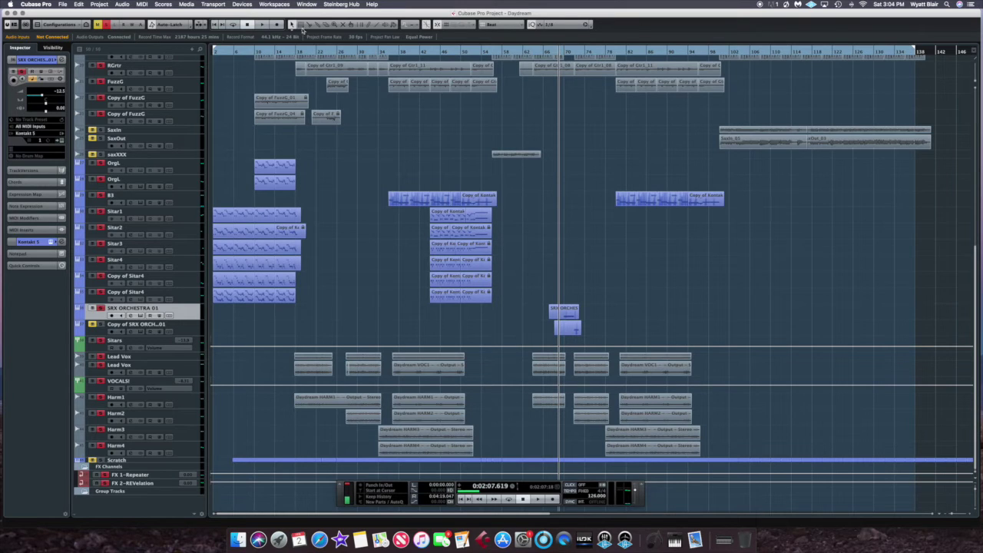
pyautogui.click(62, 60)
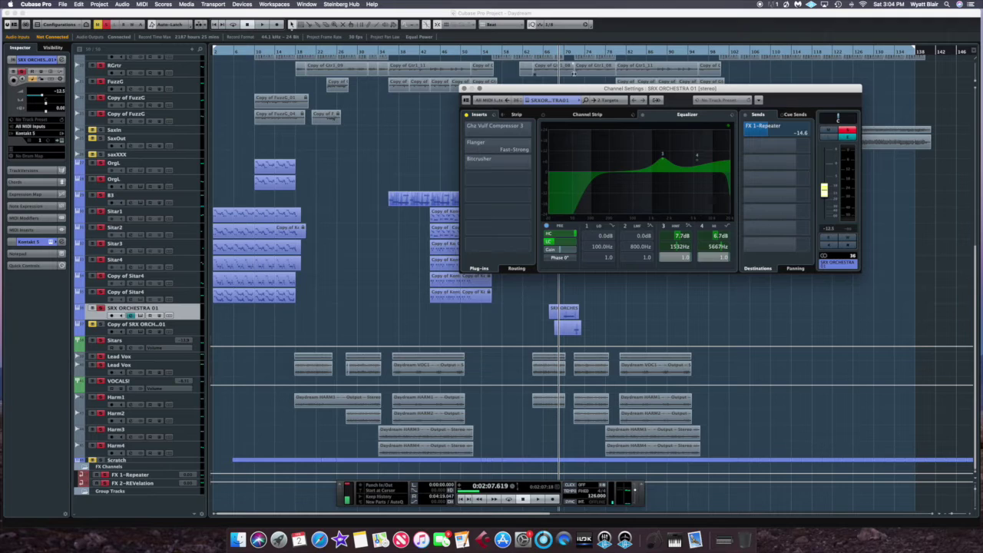
pyautogui.moveTo(572, 89); pyautogui.dragTo(470, 123)
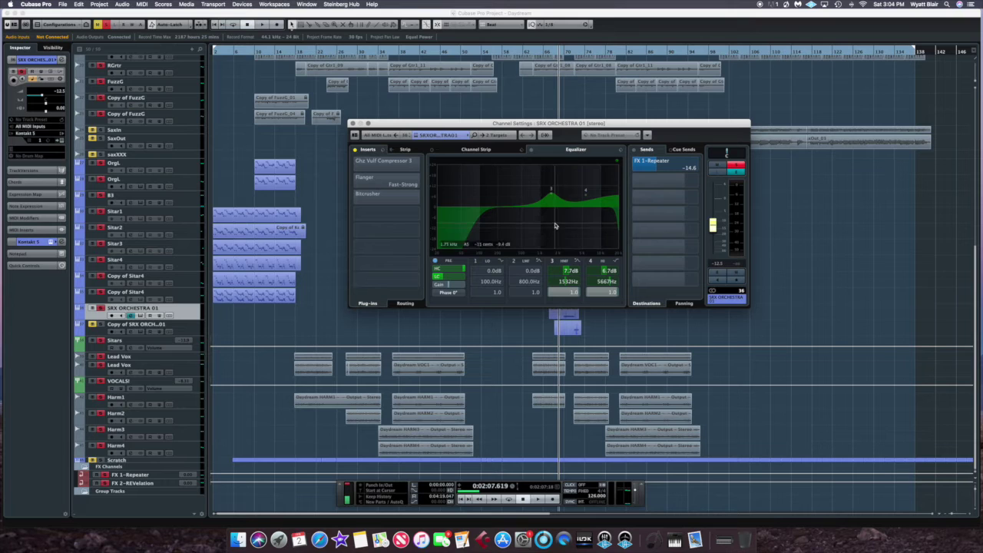
pyautogui.click(453, 281)
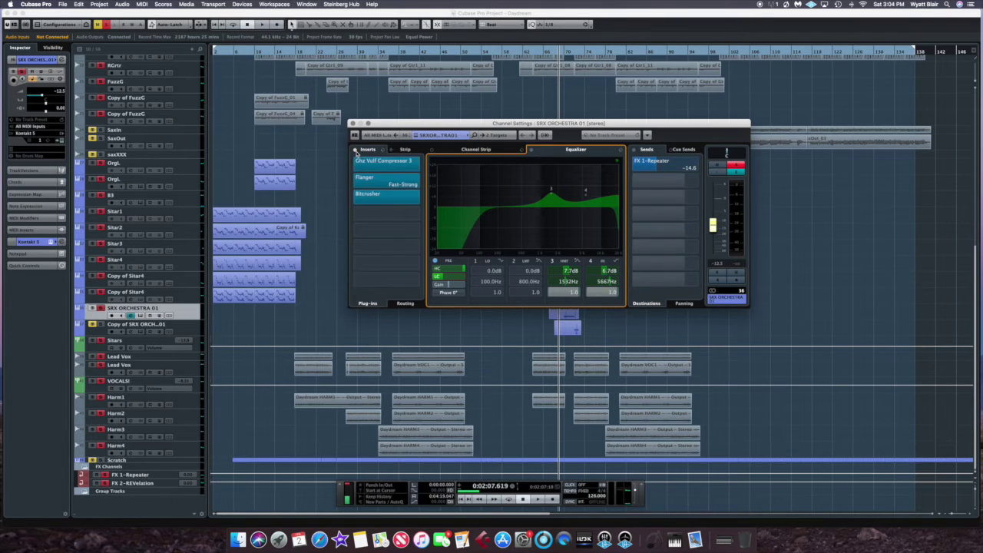
# Check the Vulf Compressor 3, Flanger and Bitcrusher settings on SRX ORCHESTRA 01, closing the plug-in and channel windows
pyautogui.click(386, 164)
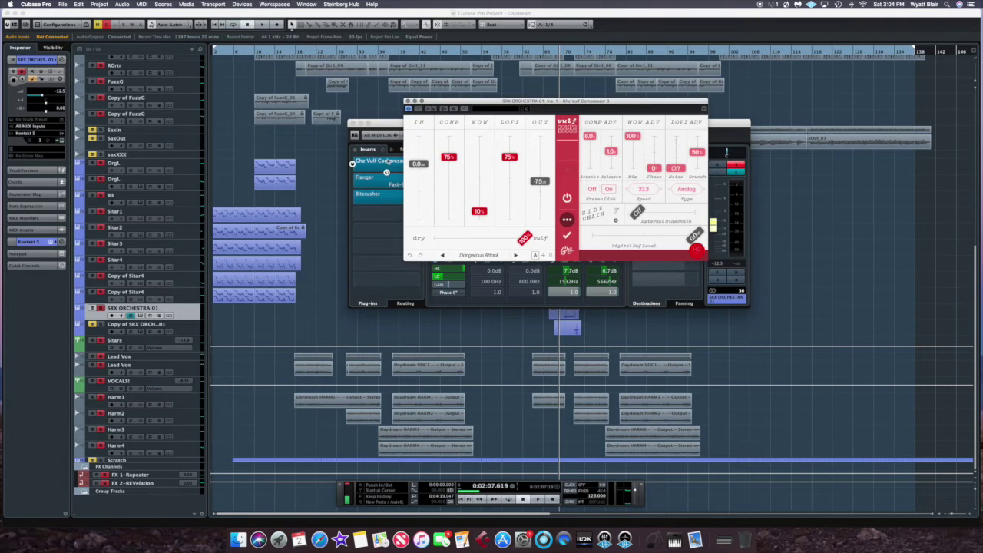
pyautogui.moveTo(450, 163); pyautogui.dragTo(453, 161)
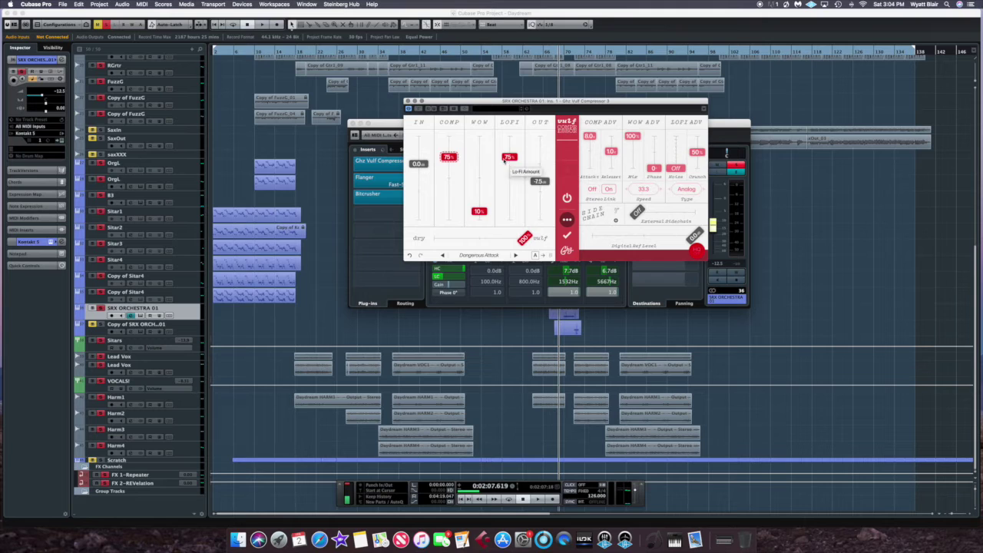
pyautogui.click(408, 103)
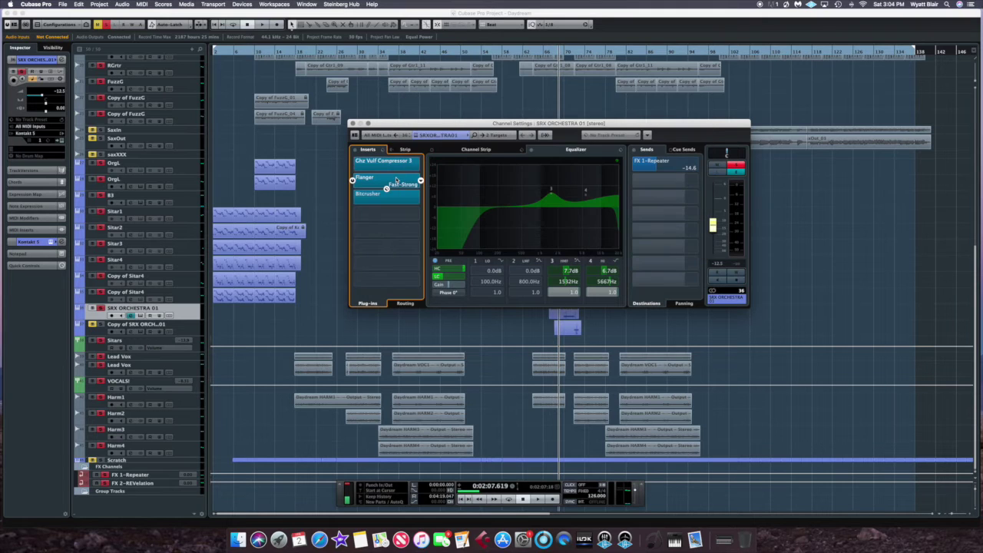
pyautogui.click(376, 178)
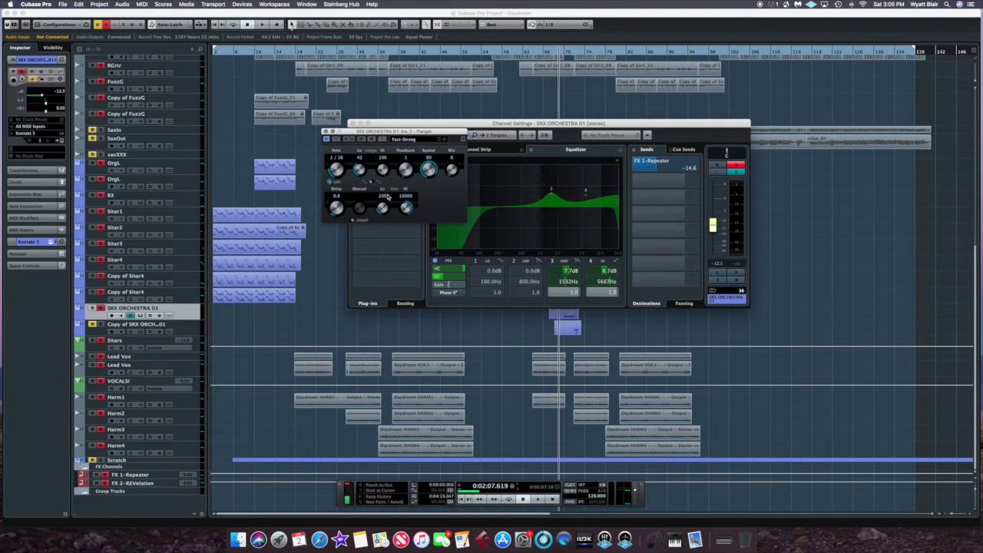
pyautogui.click(325, 132)
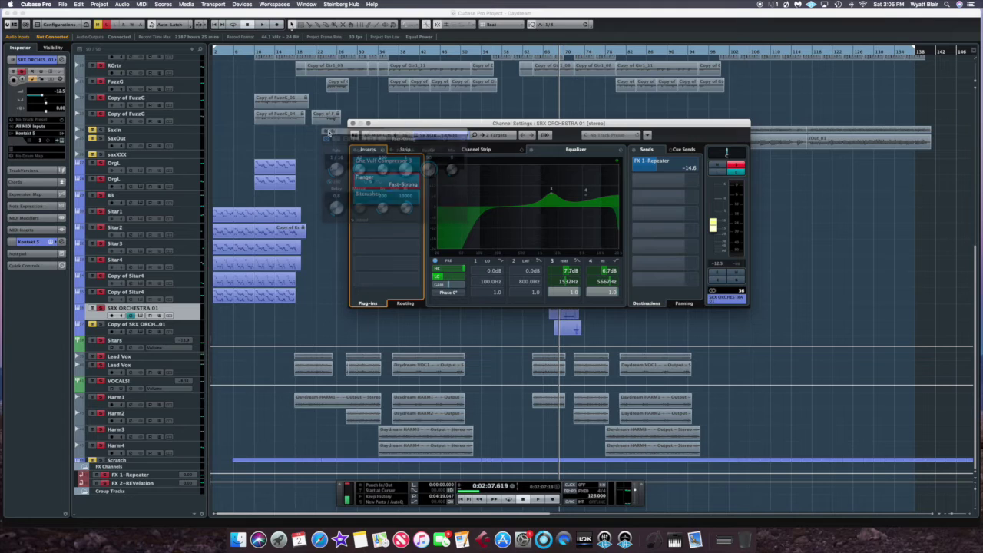
pyautogui.click(403, 201)
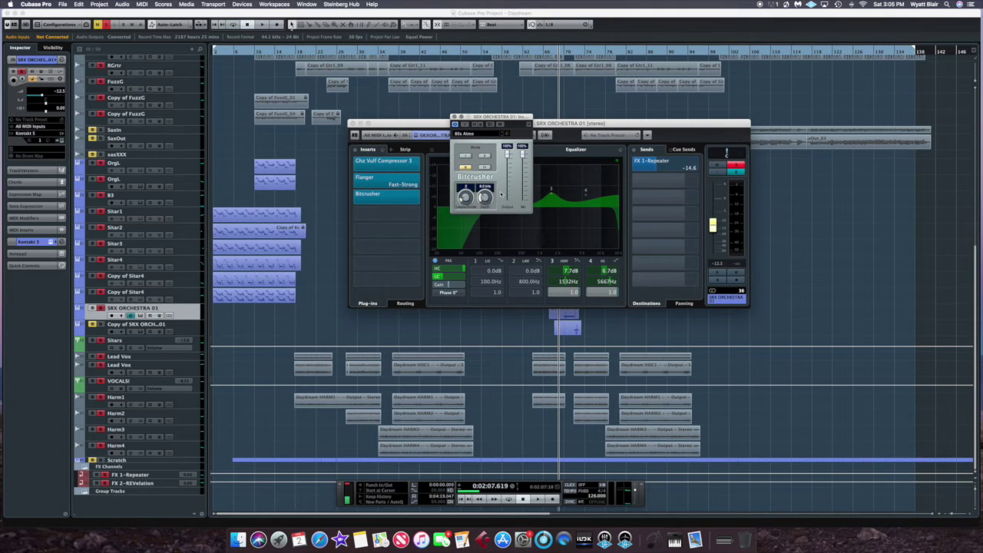
pyautogui.click(454, 118)
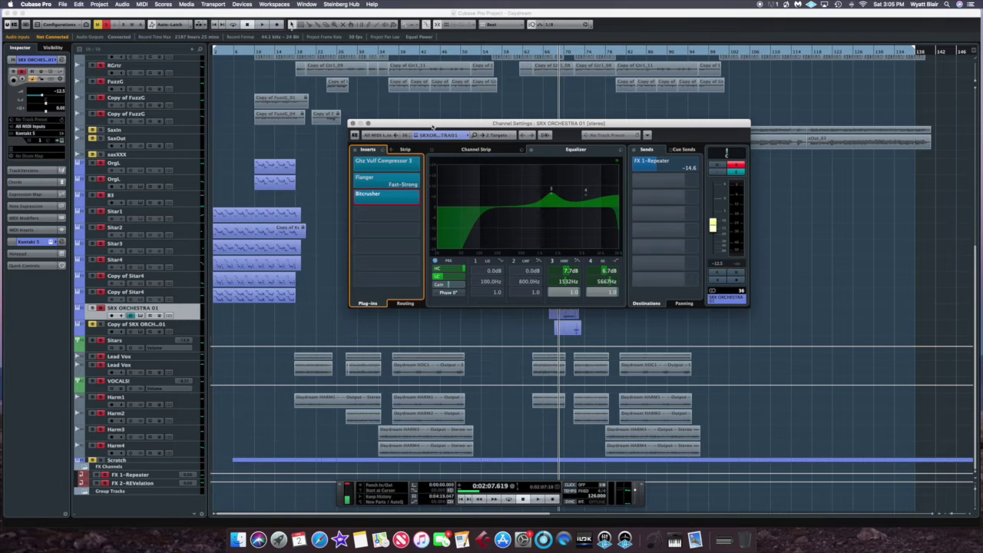
pyautogui.click(352, 122)
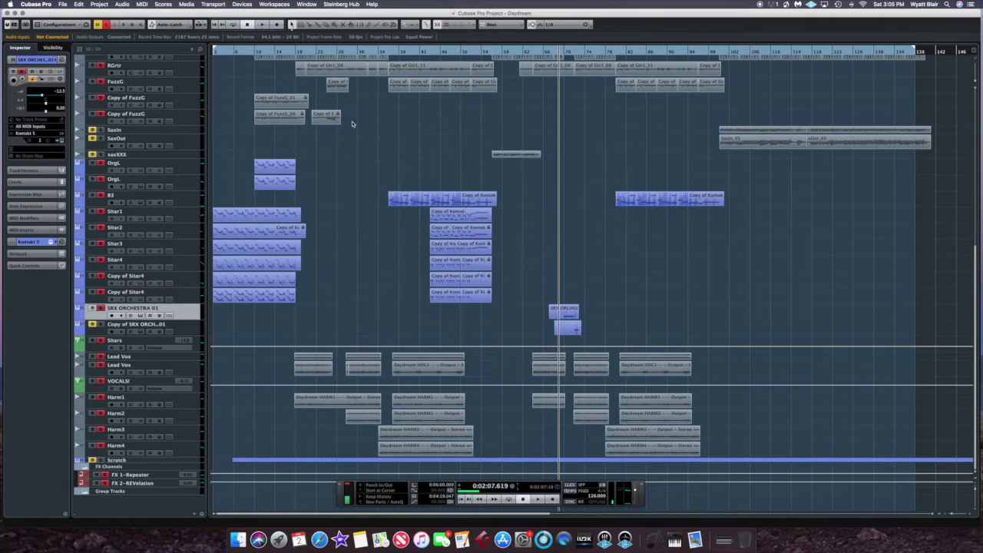
# Play the passage from about 2:07 to 2:14 with SRX ORCHESTRA 01 added to the soloed mix
pyautogui.click(549, 54)
pyautogui.press('space')
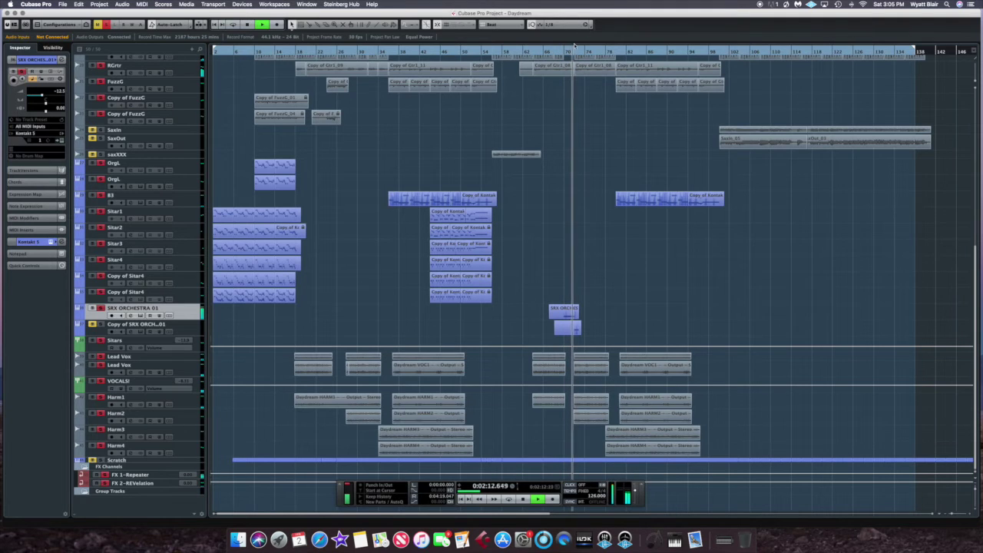
pyautogui.click(556, 54)
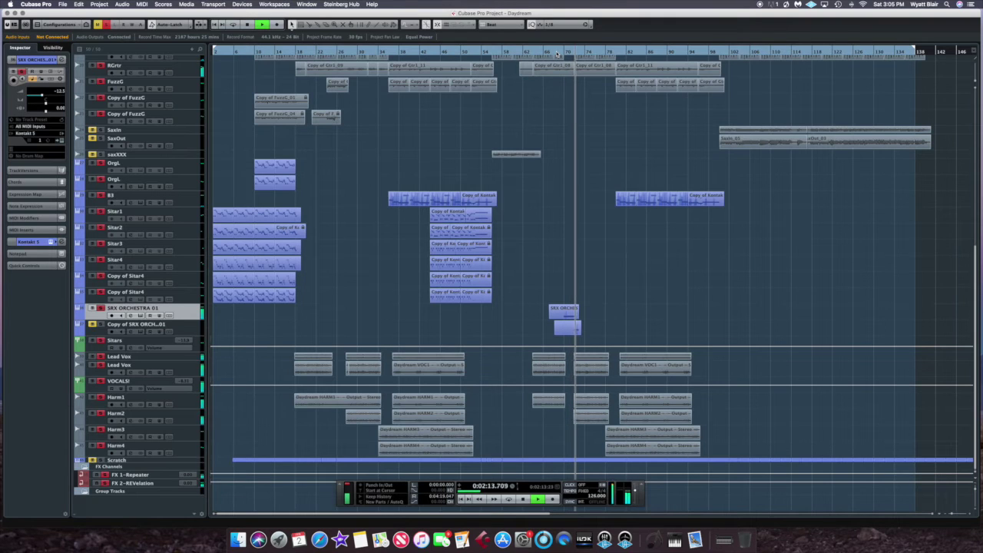
pyautogui.press('space')
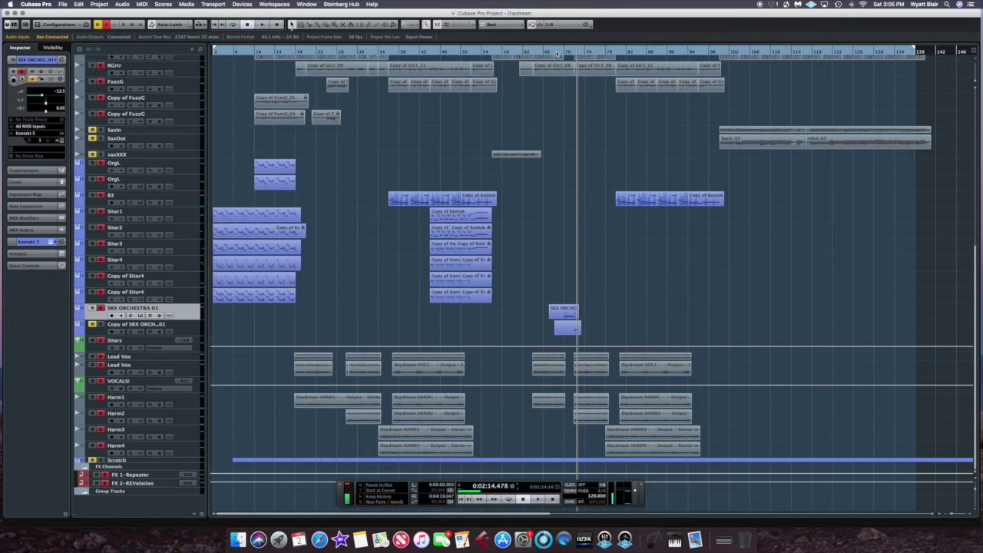
pyautogui.click(560, 52)
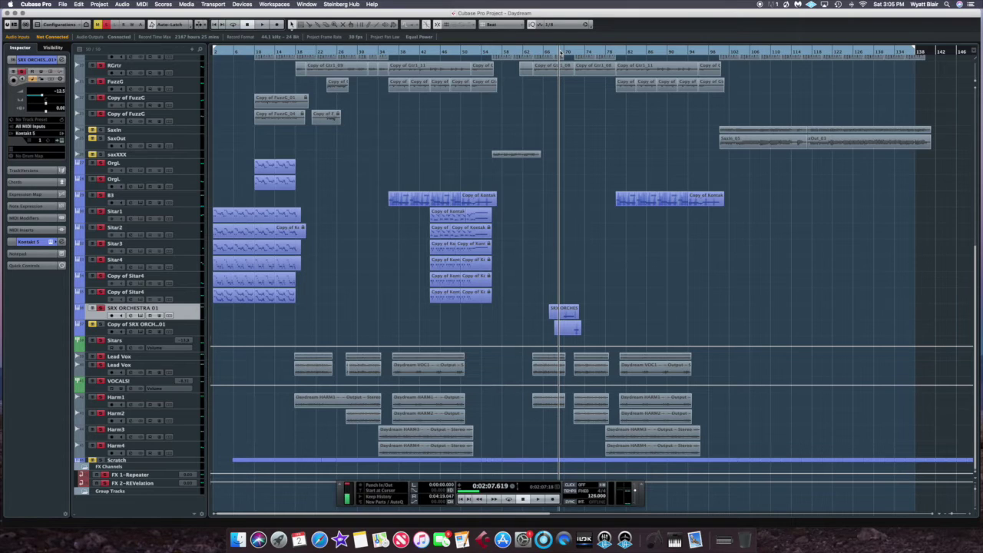
pyautogui.press('space')
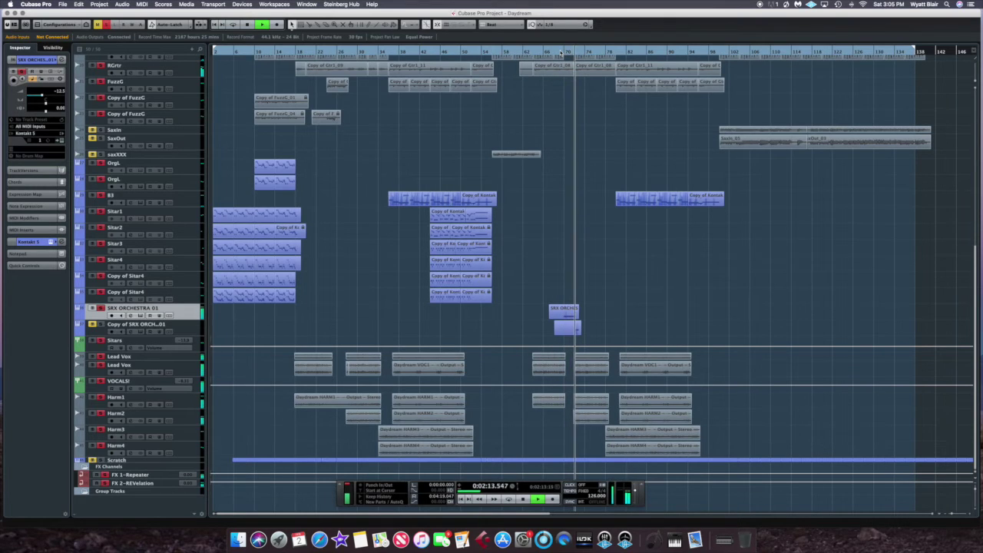
pyautogui.press('space')
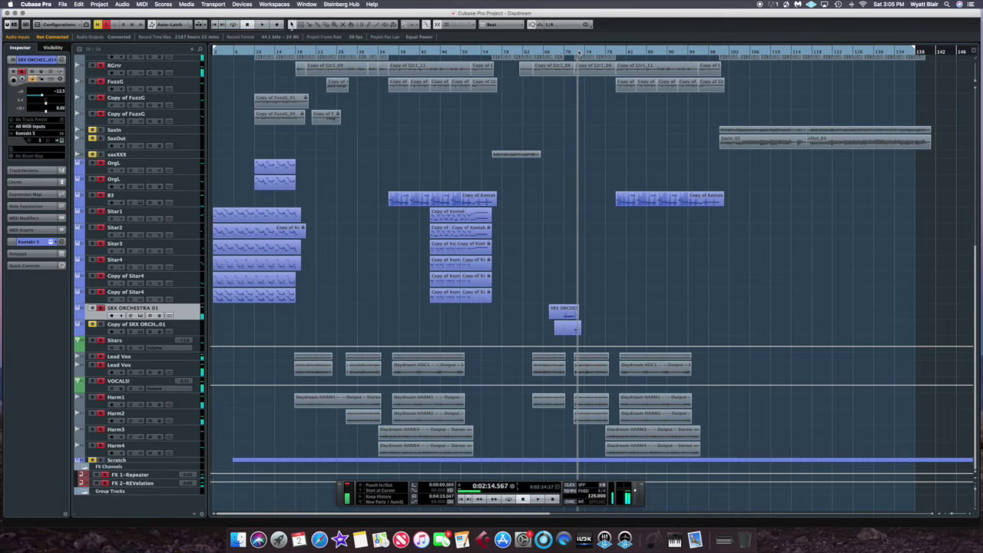
# Unmute Copy of SRX ORCHESTRA 01 and check its Roland SRX ORCHESTRA instrument, closing the instrument window
pyautogui.click(97, 326)
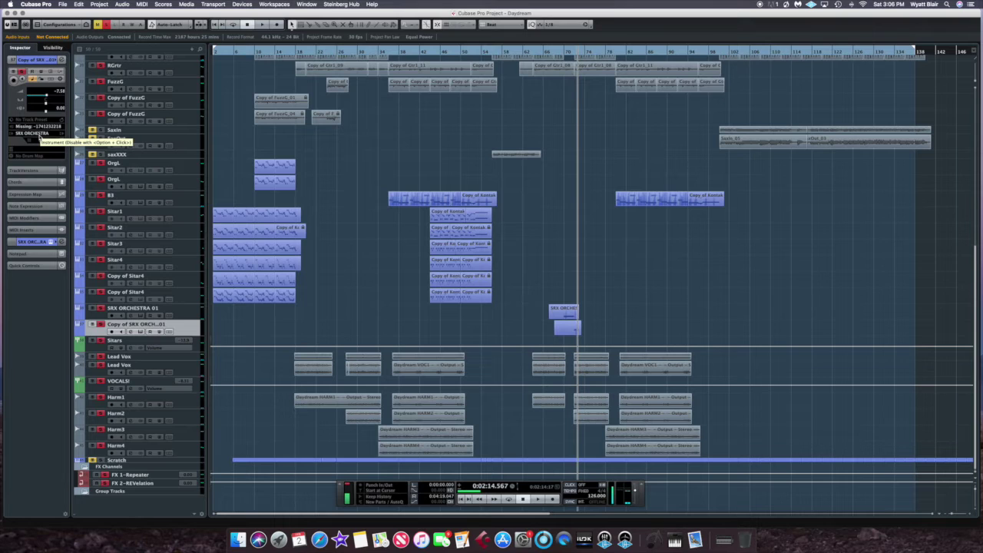
pyautogui.click(41, 134)
pyautogui.click(41, 134)
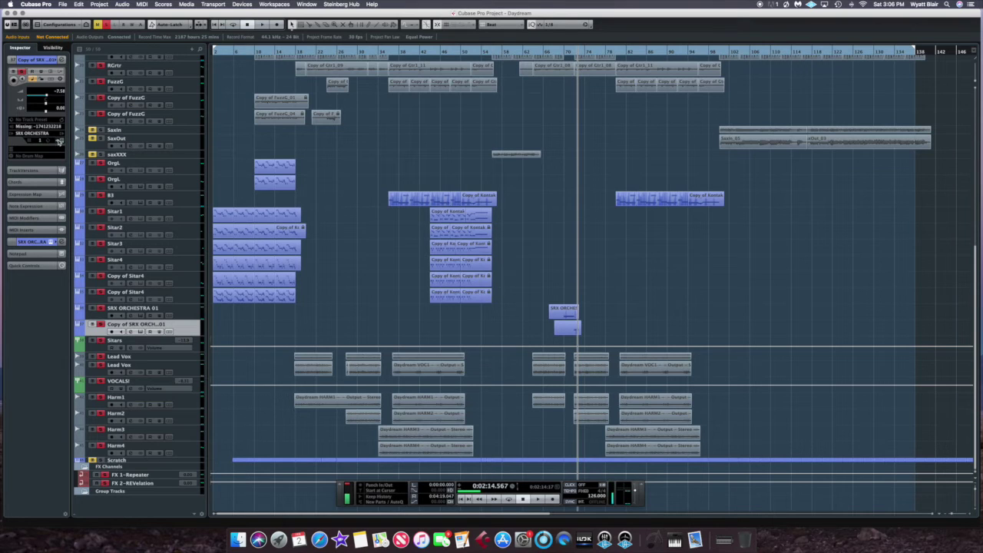
pyautogui.click(60, 142)
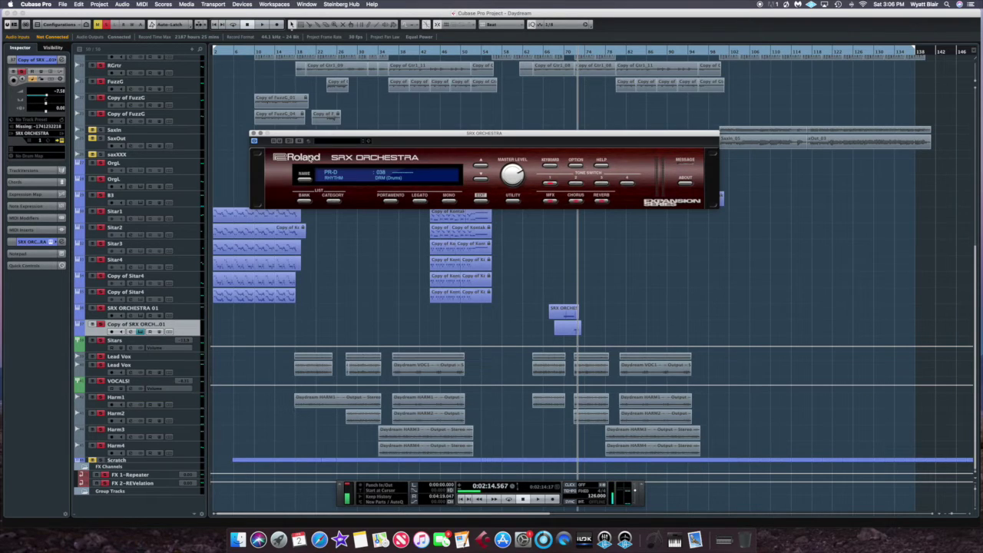
pyautogui.moveTo(519, 170)
pyautogui.click(260, 134)
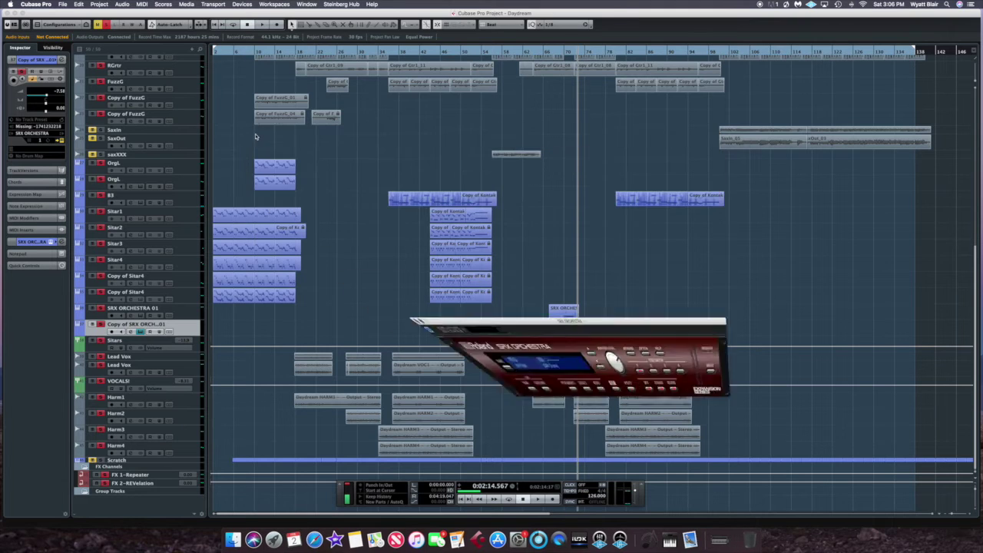
pyautogui.click(730, 548)
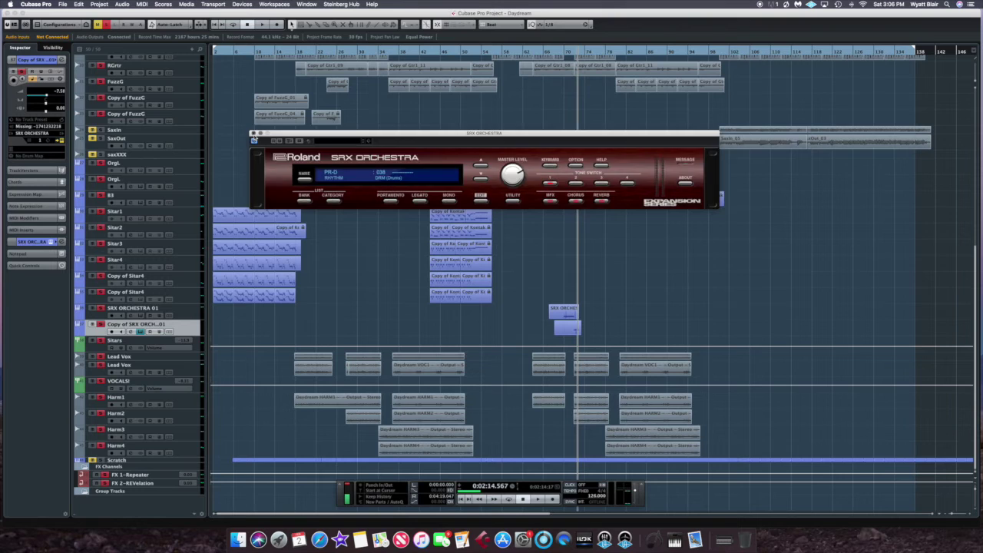
pyautogui.click(254, 136)
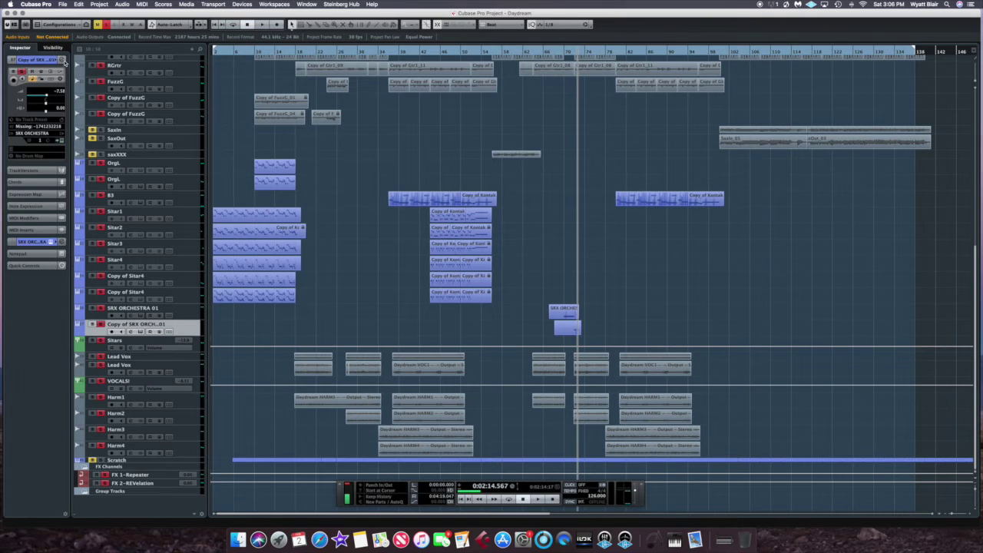
# Reactivate the inserts of Copy of SRX ORCHESTRA 01 and check its Vulf Compressor 3 settings, closing the windows
pyautogui.click(64, 61)
pyautogui.moveTo(394, 196)
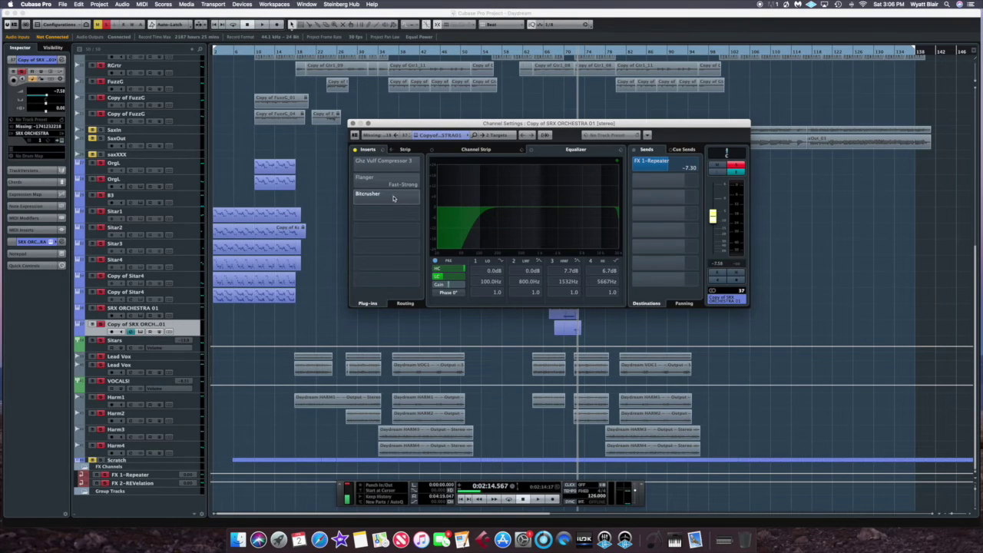
pyautogui.click(376, 160)
pyautogui.click(362, 159)
pyautogui.moveTo(378, 186)
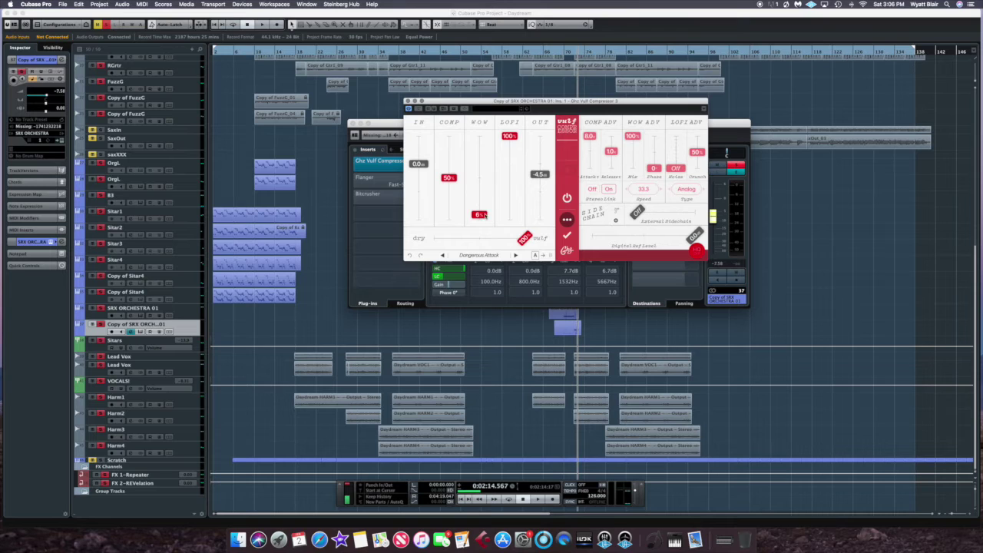
pyautogui.click(409, 101)
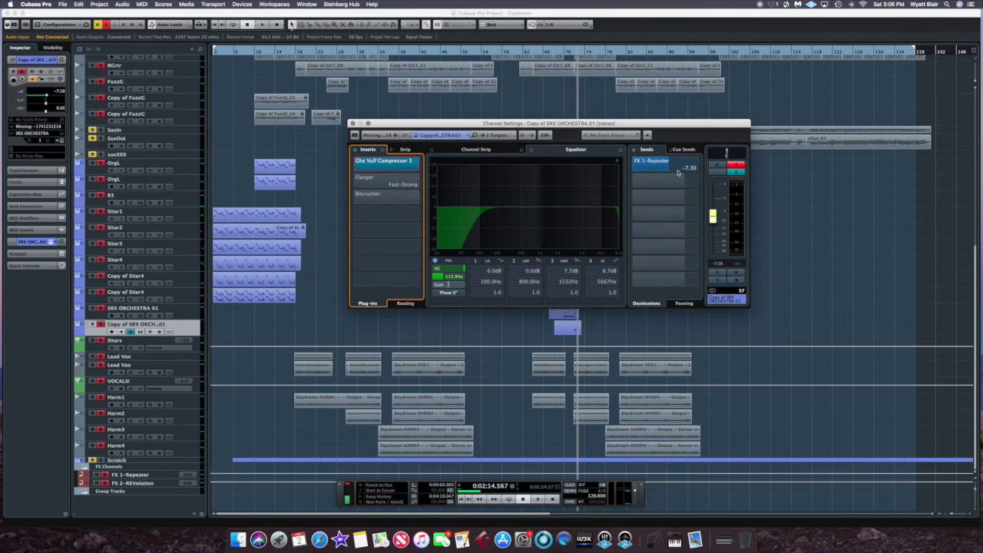
pyautogui.click(352, 122)
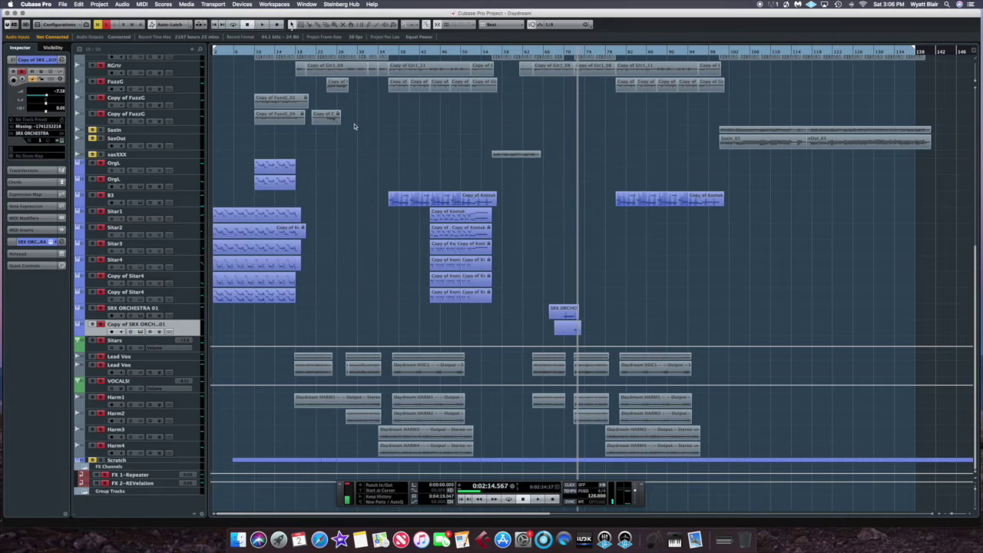
# Raise the volume of Copy of SRX ORCHESTRA 01 to -5.45 while playing the passage from about 2:07 to 2:15
pyautogui.click(559, 52)
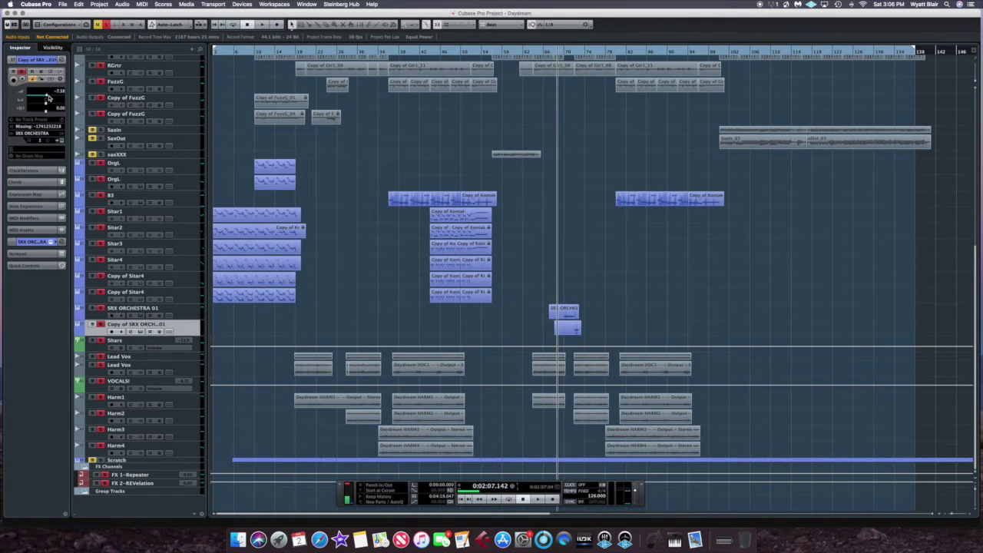
pyautogui.press('space')
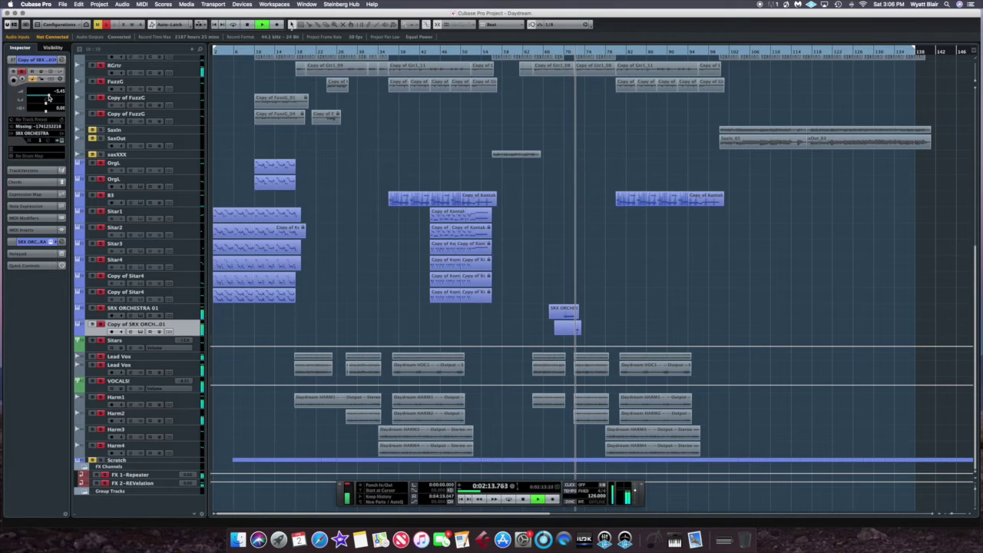
pyautogui.press('space')
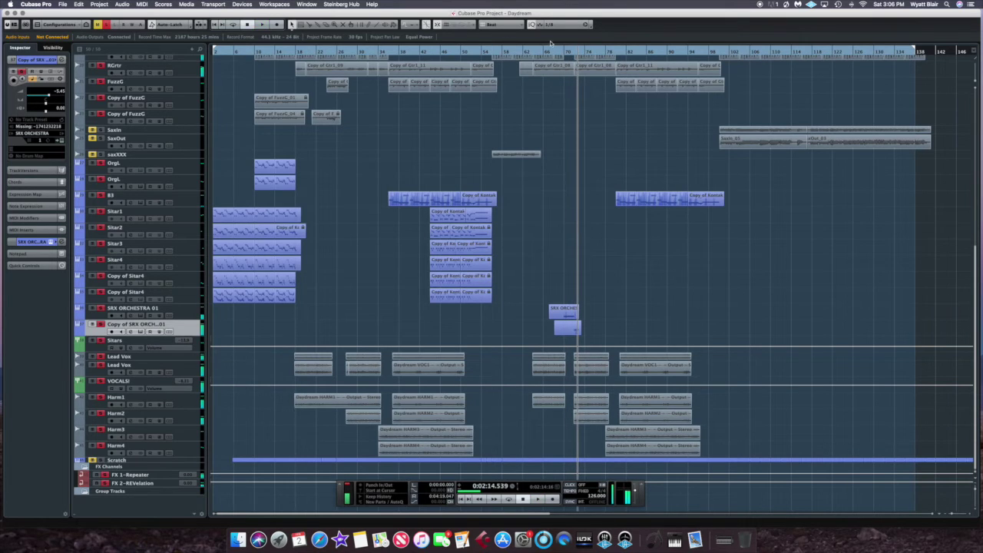
pyautogui.click(556, 51)
pyautogui.press('space')
pyautogui.press('space')
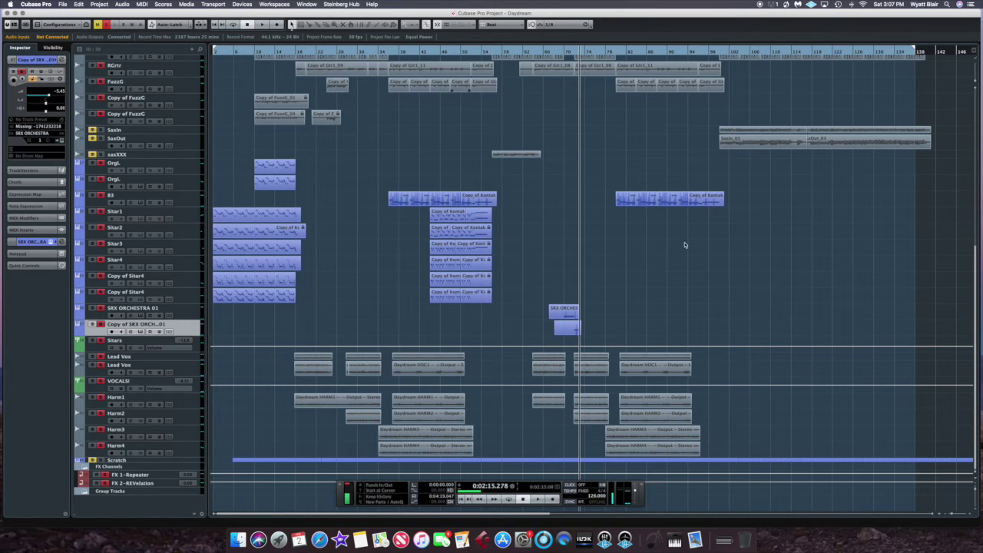
pyautogui.scroll(10, 667, 250)
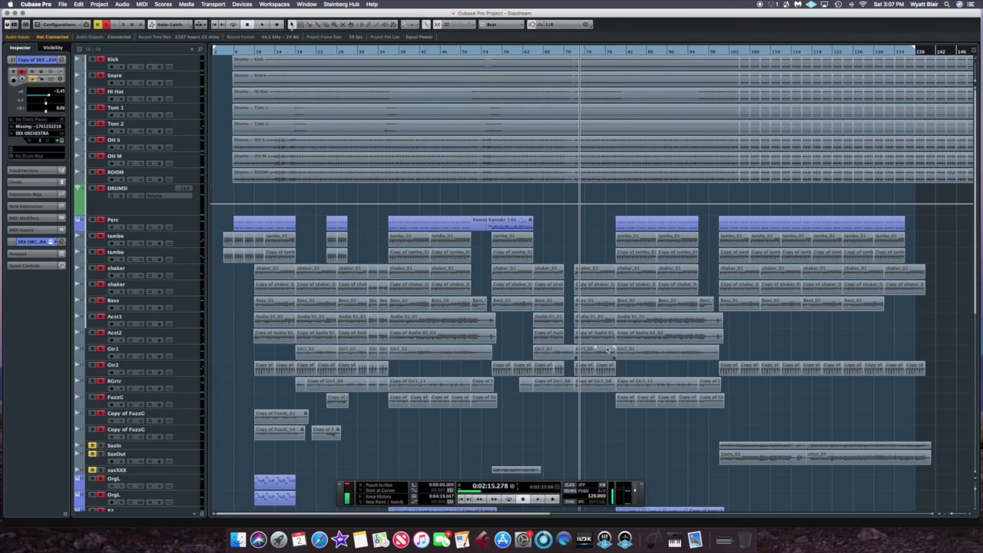
pyautogui.scroll(-10, 611, 350)
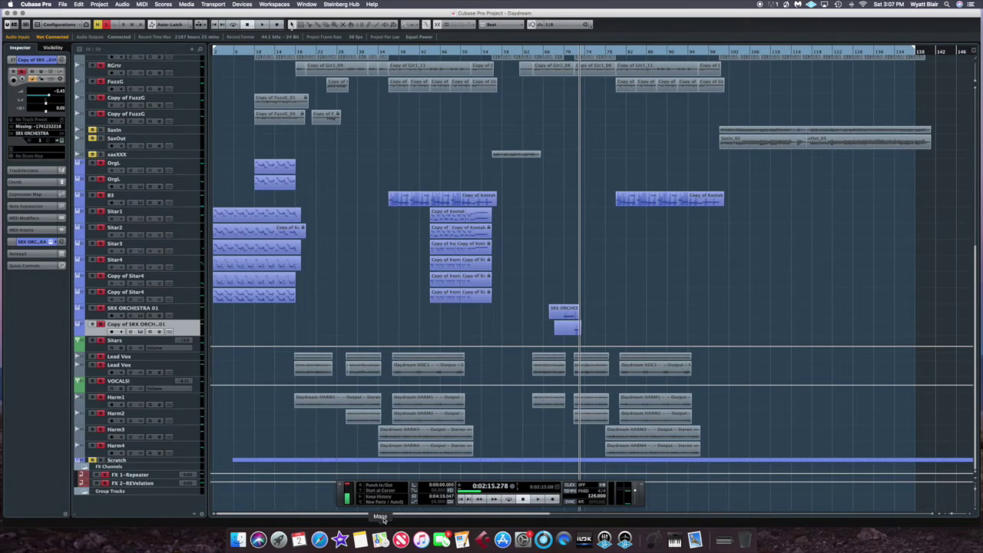
# Move the playback position to about 3:05 and unmute the SaxIn and SaxOut tracks
pyautogui.moveTo(382, 516); pyautogui.dragTo(433, 516)
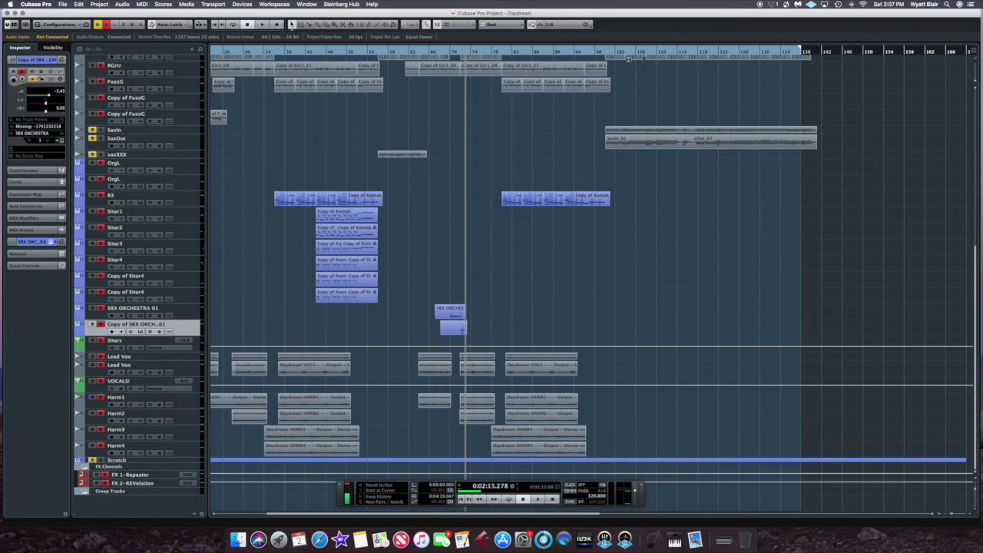
pyautogui.click(600, 51)
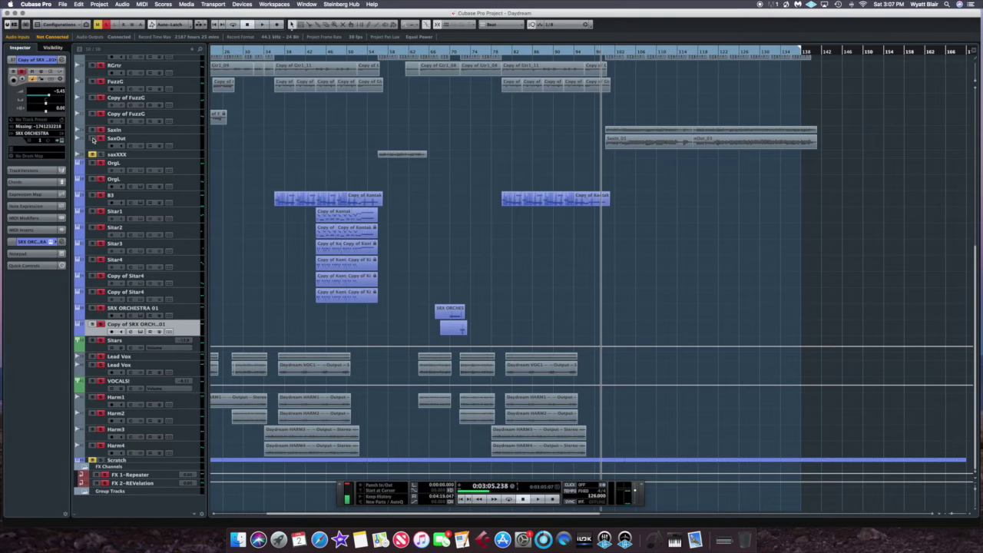
pyautogui.click(119, 141)
# Reactivate the inserts of SaxIn in its channel settings and check its Vulf Compressor 3 settings, closing the plug-in window
pyautogui.click(113, 131)
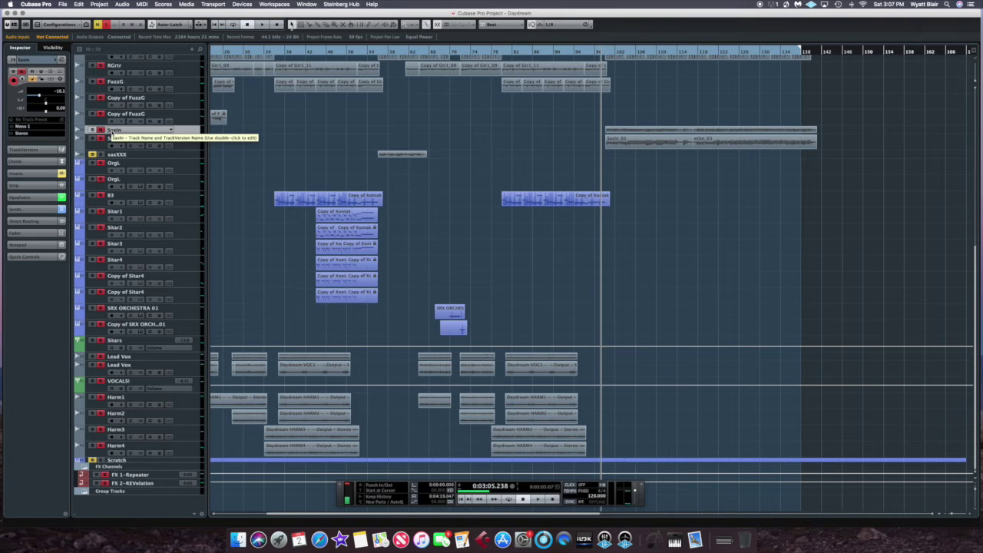
pyautogui.click(63, 60)
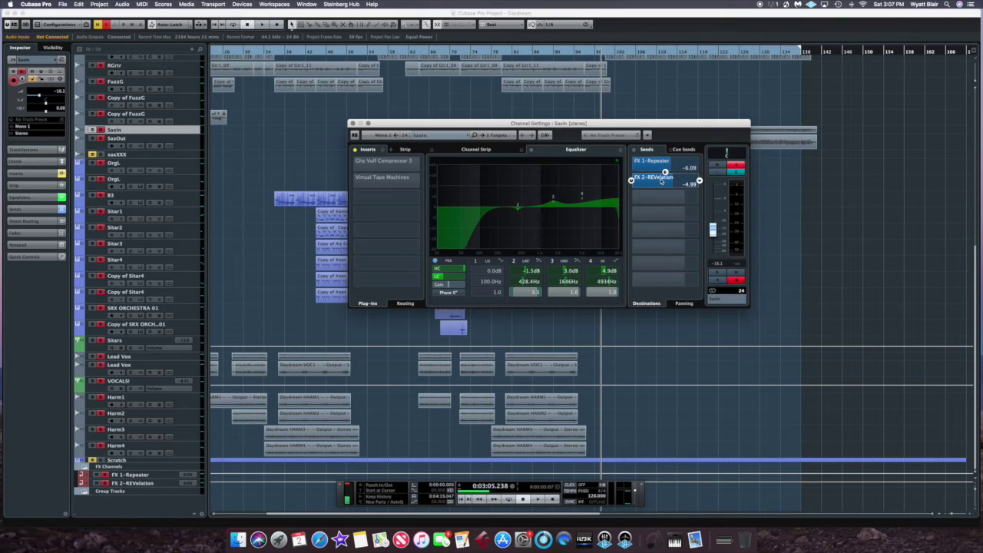
pyautogui.click(401, 162)
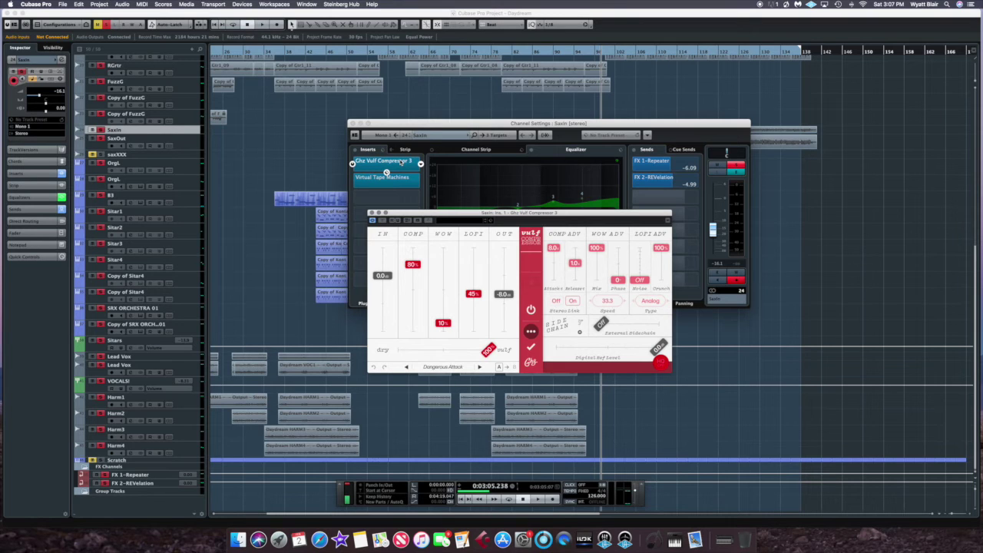
pyautogui.moveTo(546, 217); pyautogui.dragTo(547, 236)
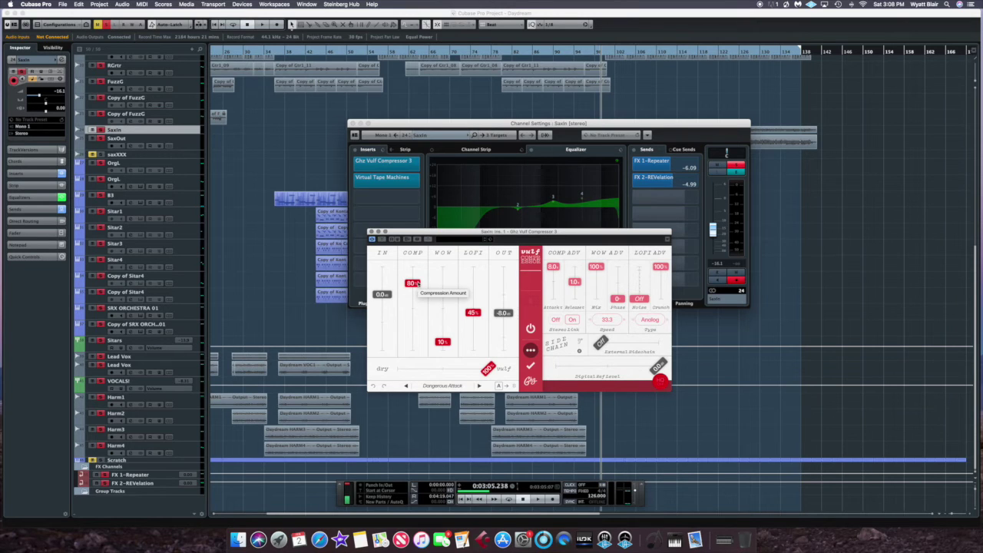
pyautogui.click(370, 230)
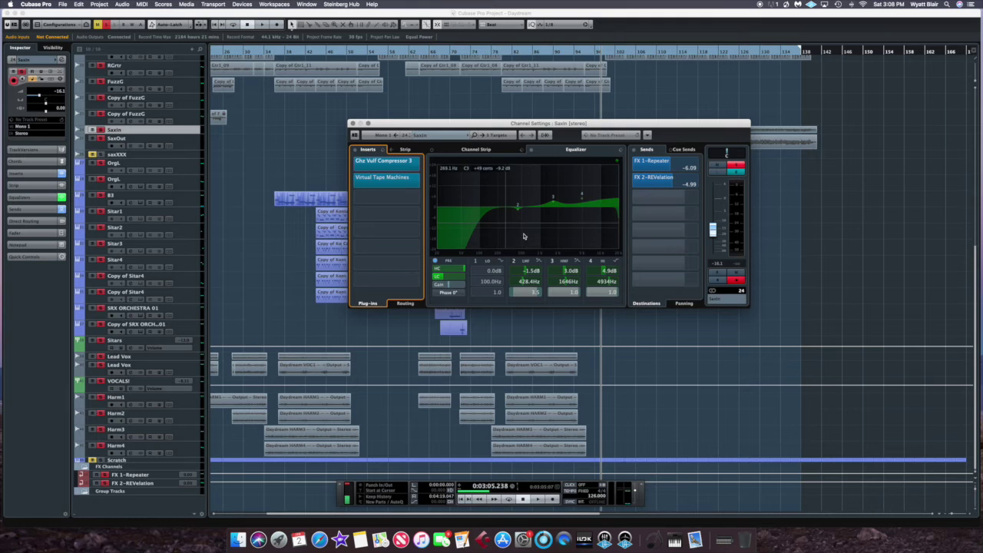
# Check the Virtual Tape Machines insert of SaxIn, closing its channel settings
pyautogui.click(405, 164)
pyautogui.click(406, 164)
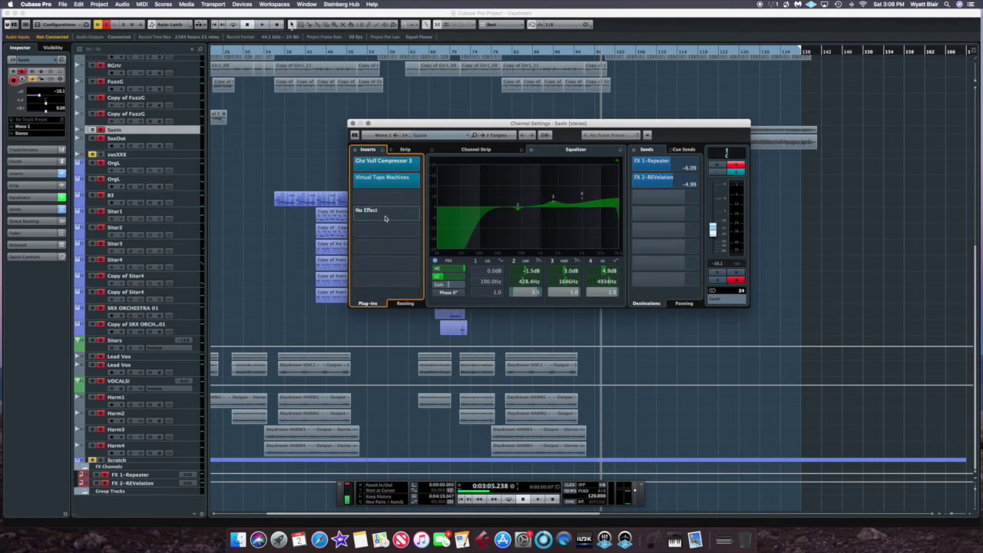
pyautogui.click(402, 178)
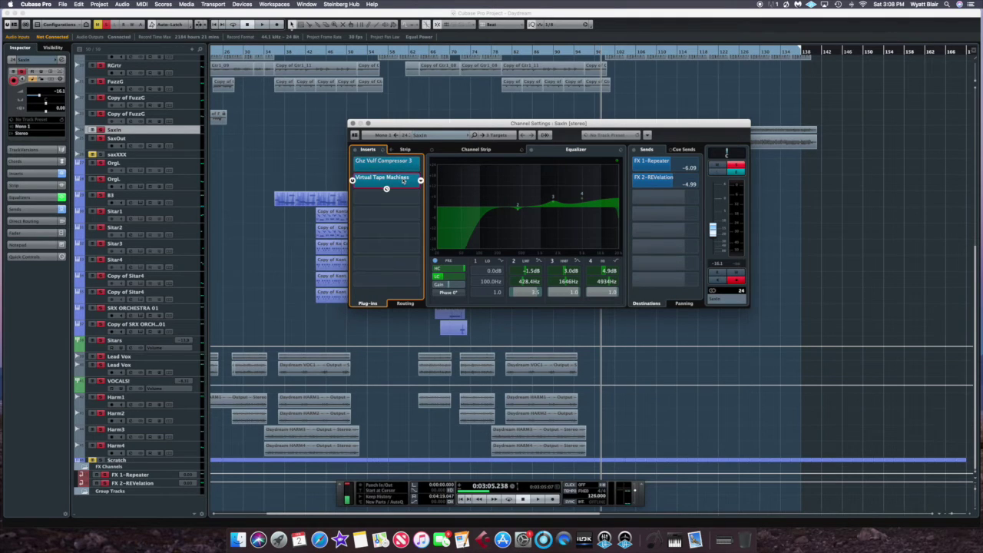
pyautogui.click(293, 82)
pyautogui.click(352, 123)
# Reactivate the inserts of SaxOut and check its REVelation send and Distortion settings, closing the windows
pyautogui.click(108, 142)
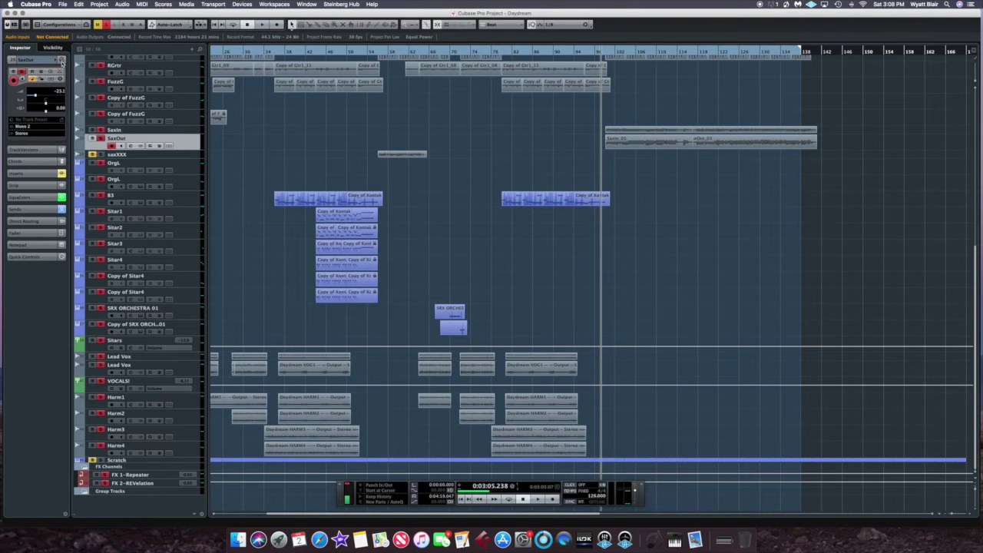
pyautogui.click(62, 62)
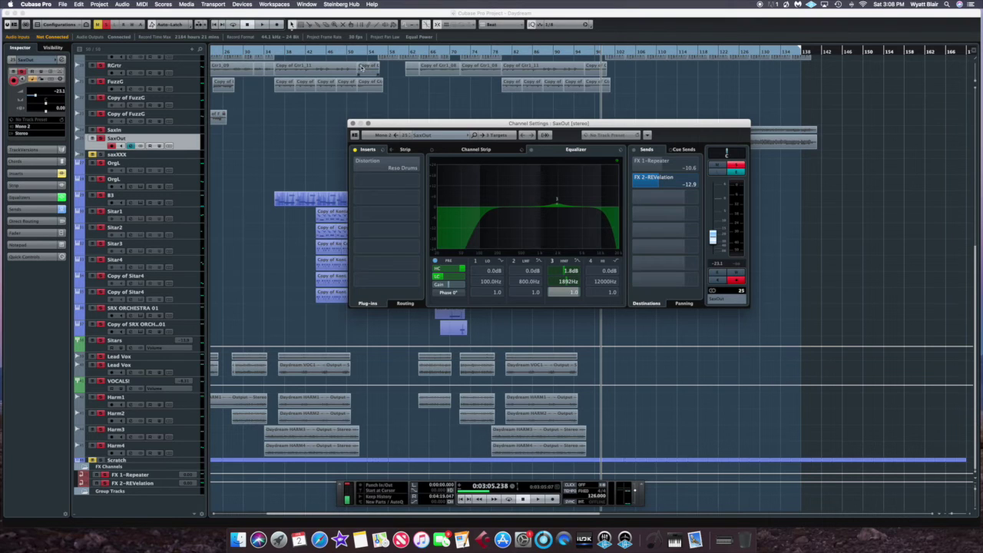
pyautogui.moveTo(666, 181)
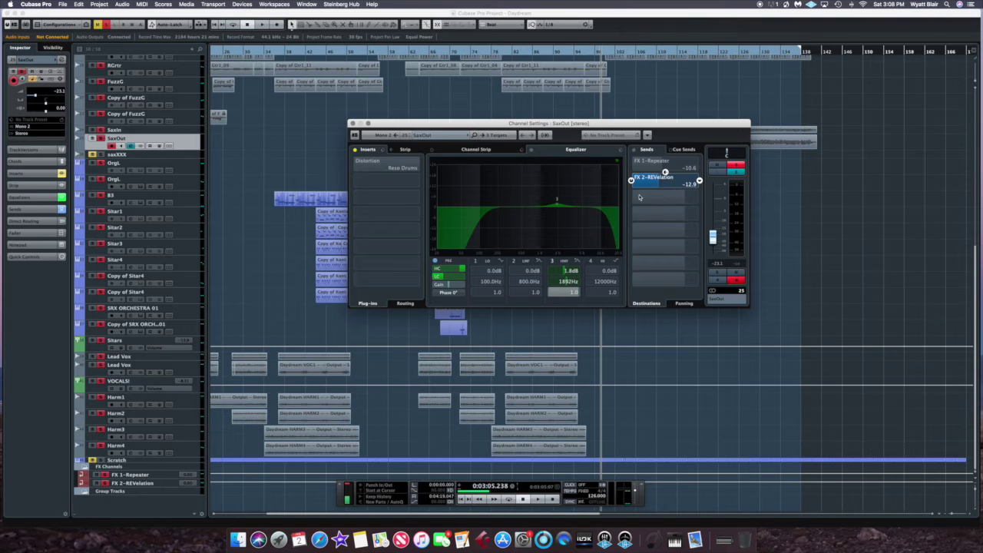
pyautogui.click(396, 163)
pyautogui.click(400, 164)
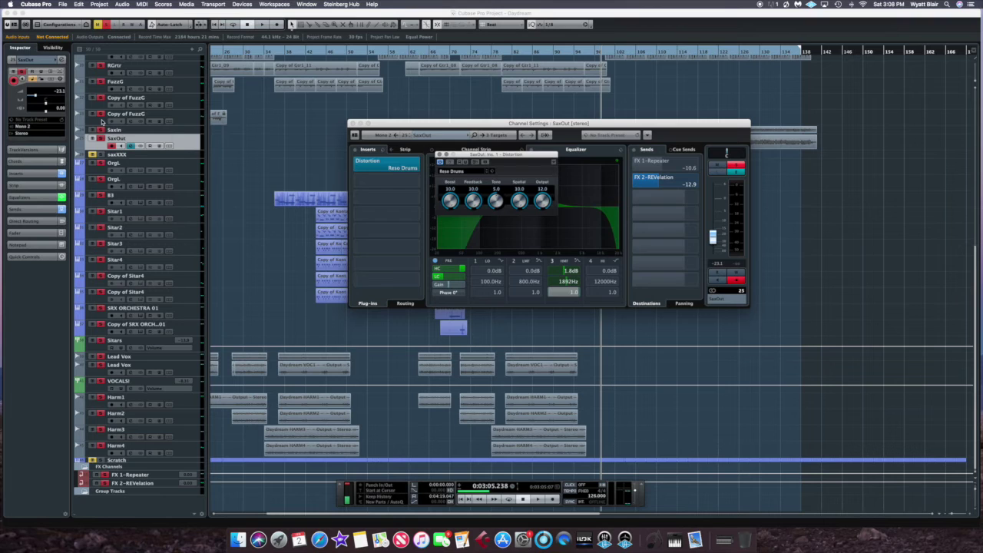
pyautogui.click(445, 154)
pyautogui.click(351, 123)
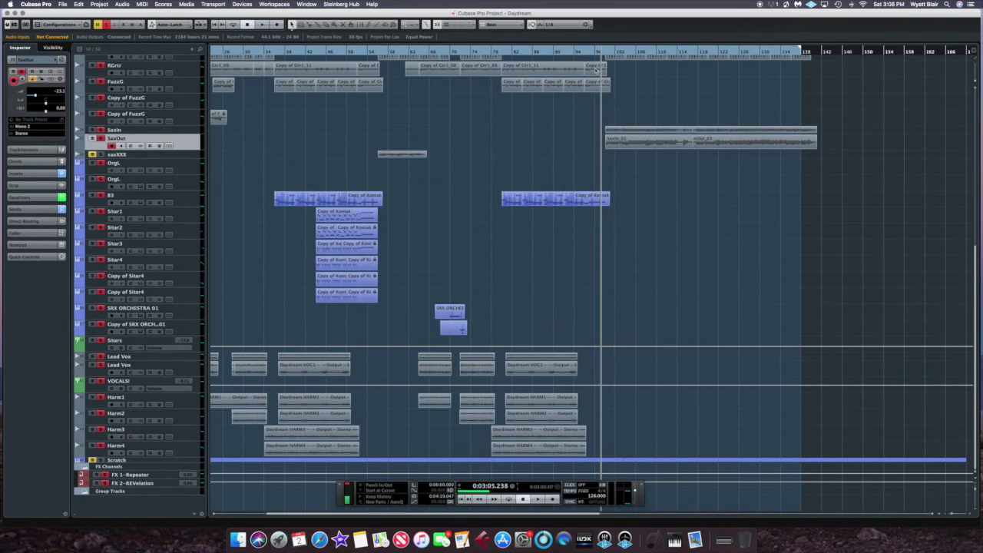
# Play the saxophone passage from about 3:05 to 3:22 while checking the channel settings of SaxIn
pyautogui.press('space')
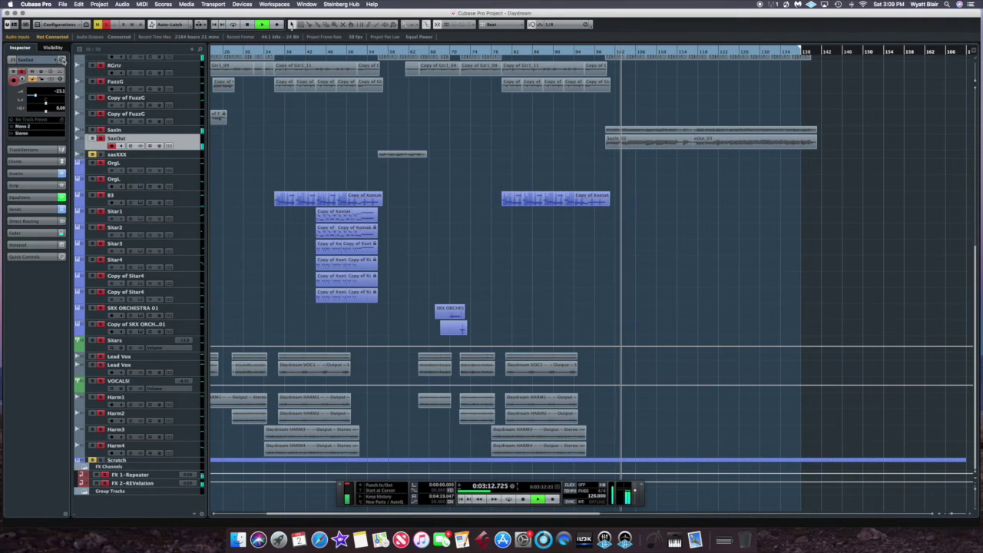
pyautogui.click(62, 60)
pyautogui.click(62, 60)
pyautogui.click(113, 130)
pyautogui.click(62, 60)
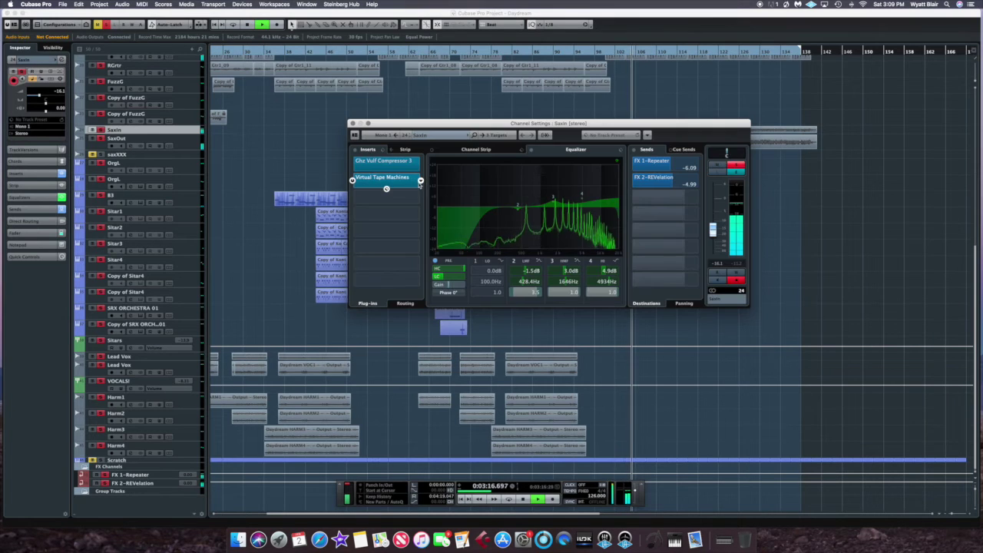
pyautogui.click(353, 124)
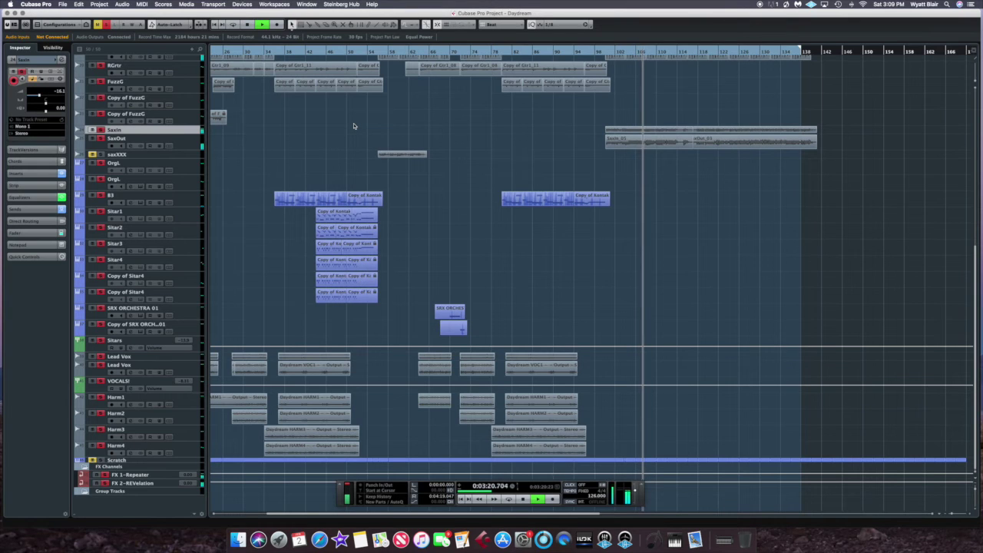
pyautogui.press('space')
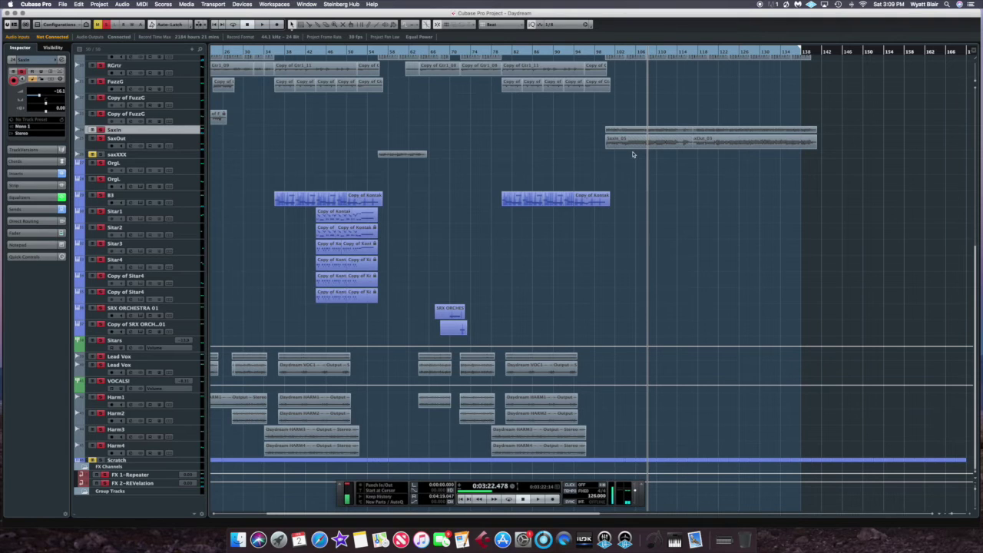
# Rename the saxXXX track to XXX
pyautogui.click(121, 155)
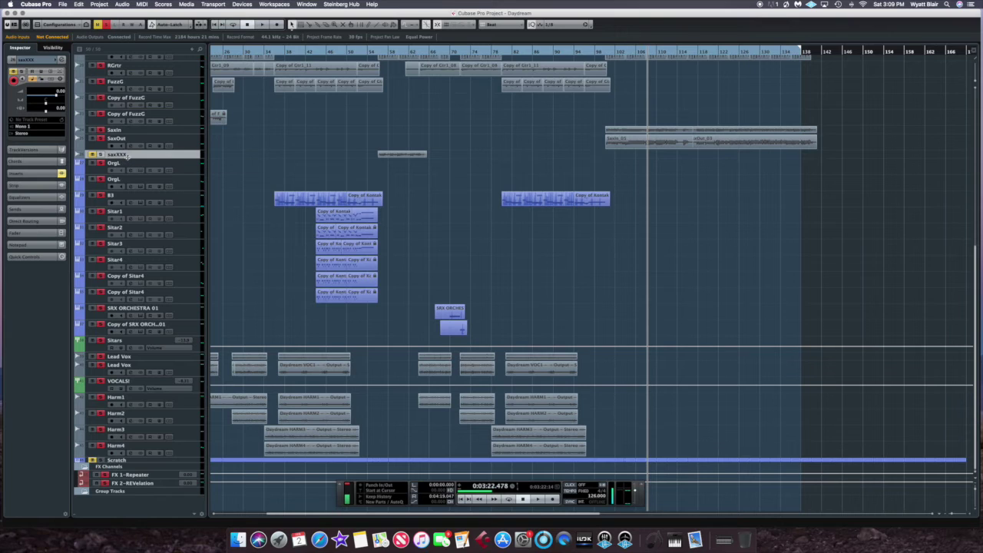
pyautogui.doubleClick(121, 155)
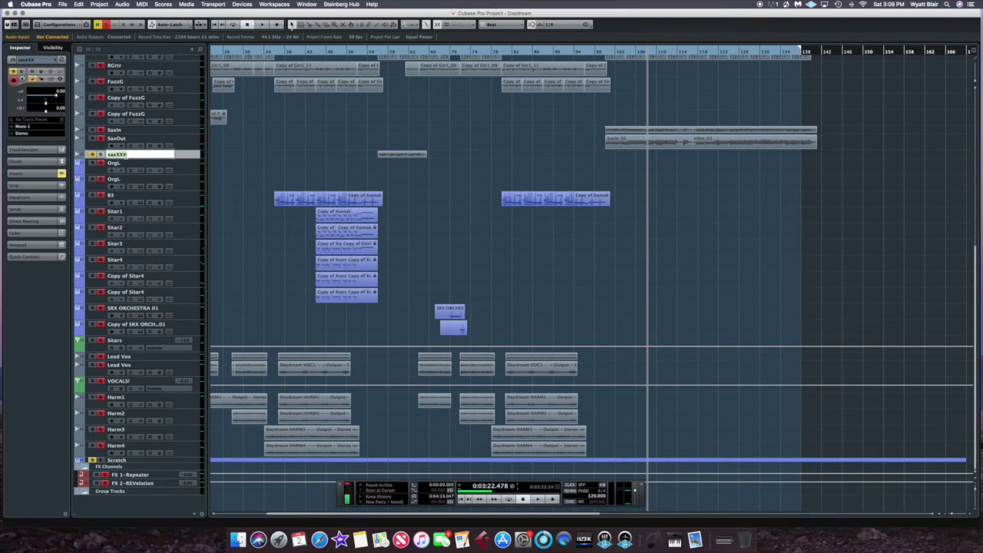
pyautogui.write('XXX')
pyautogui.press('Return')
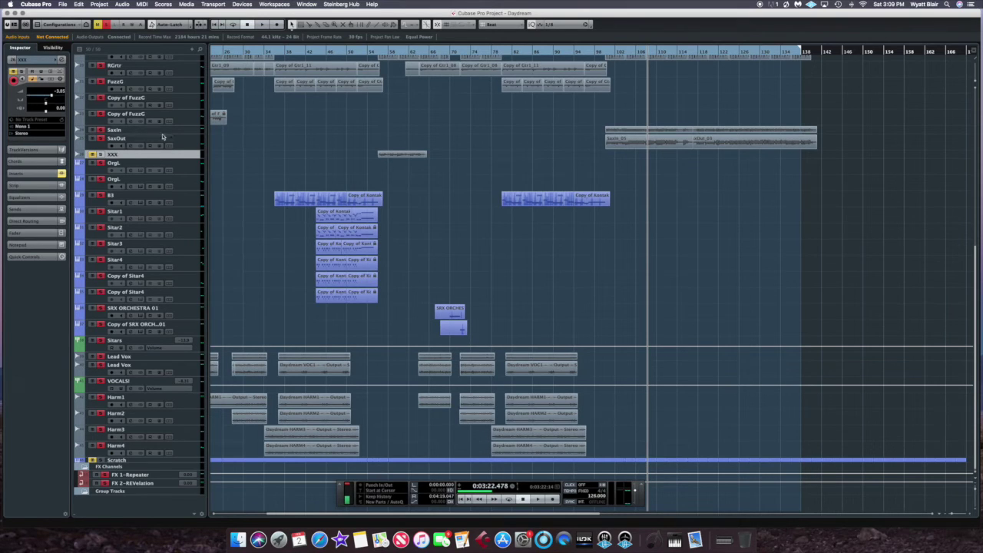
# Unmute the XXX track and play the mix from about 1:39, just before its audio clip
pyautogui.click(379, 52)
pyautogui.click(377, 52)
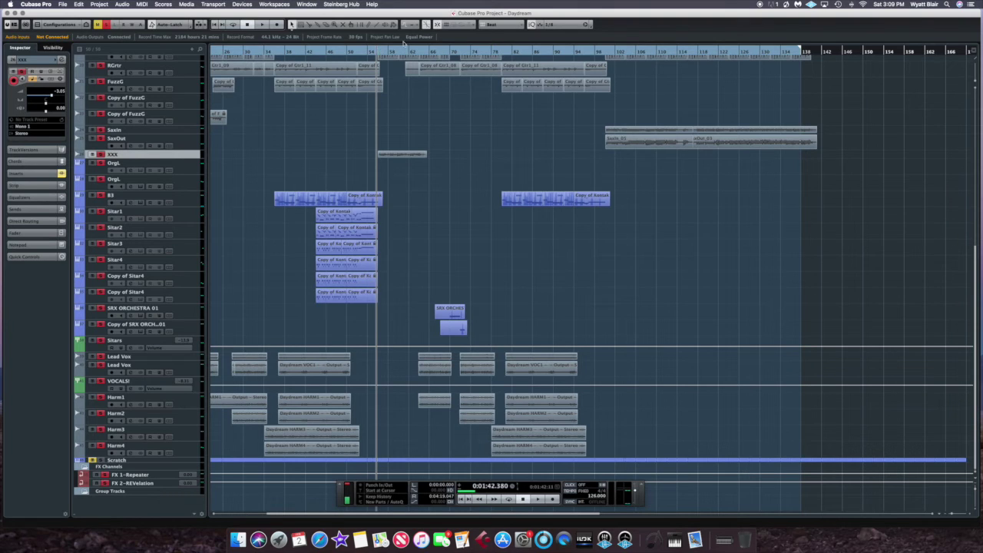
pyautogui.click(369, 52)
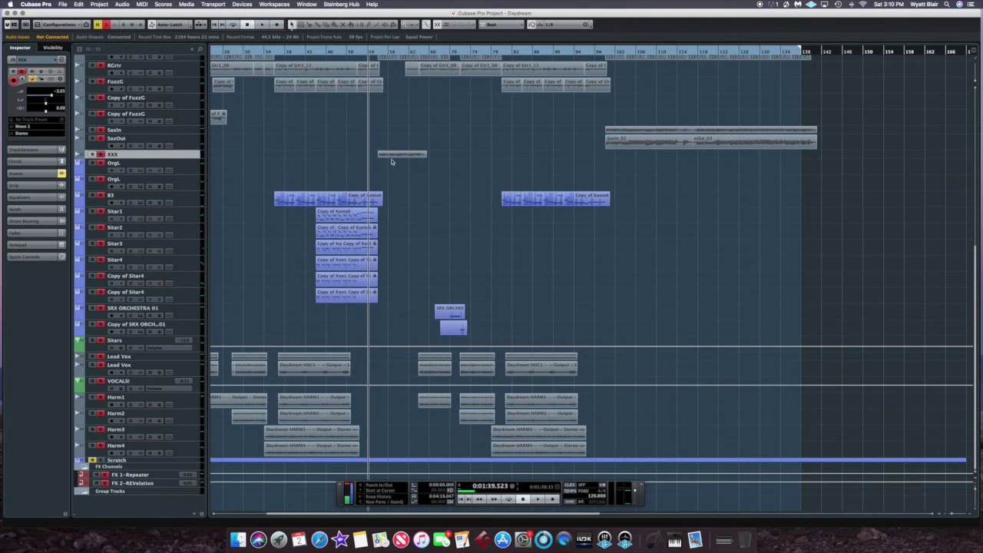
pyautogui.press('space')
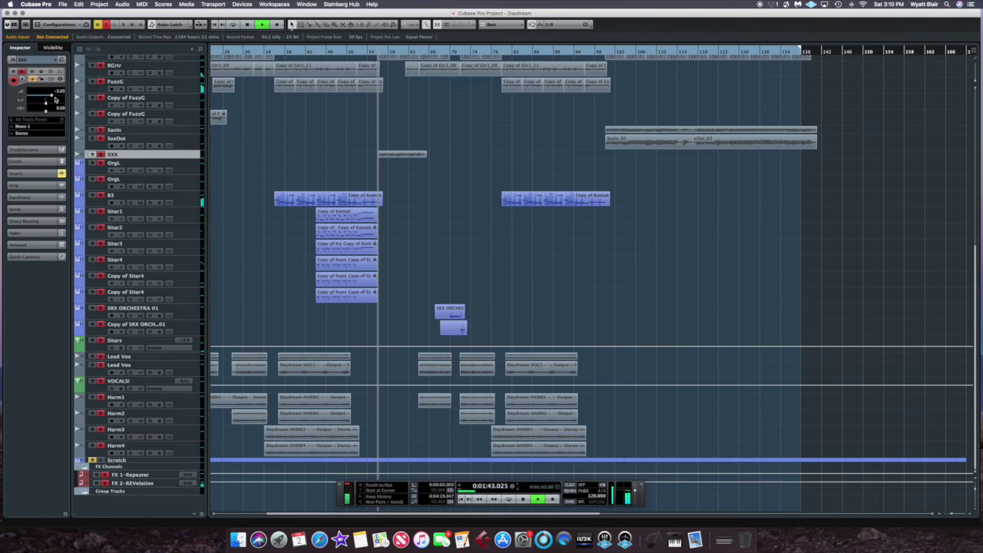
# Raise the volume of XXX to 1.53 and check its channel settings during playback, stopping at about 1:48
pyautogui.moveTo(58, 92); pyautogui.dragTo(57, 97)
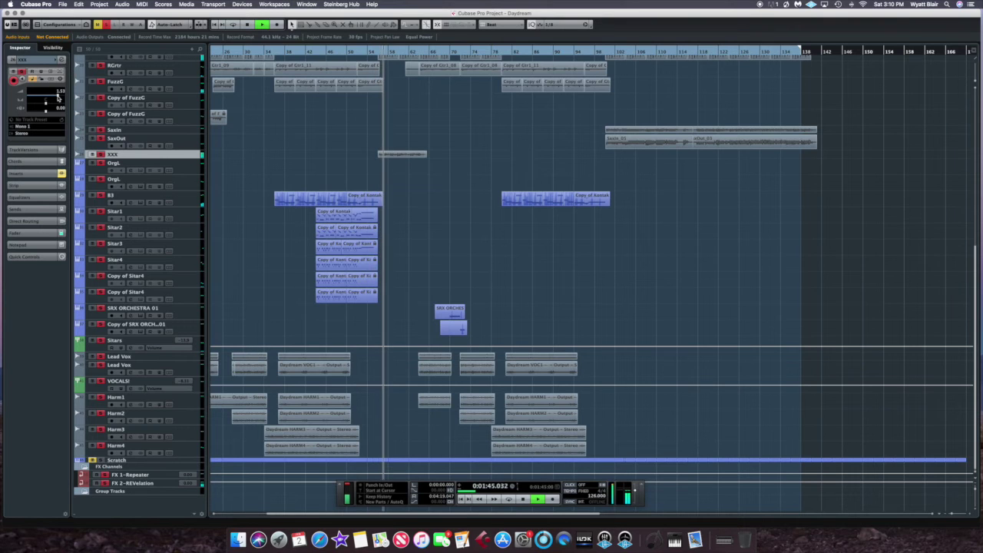
pyautogui.click(61, 60)
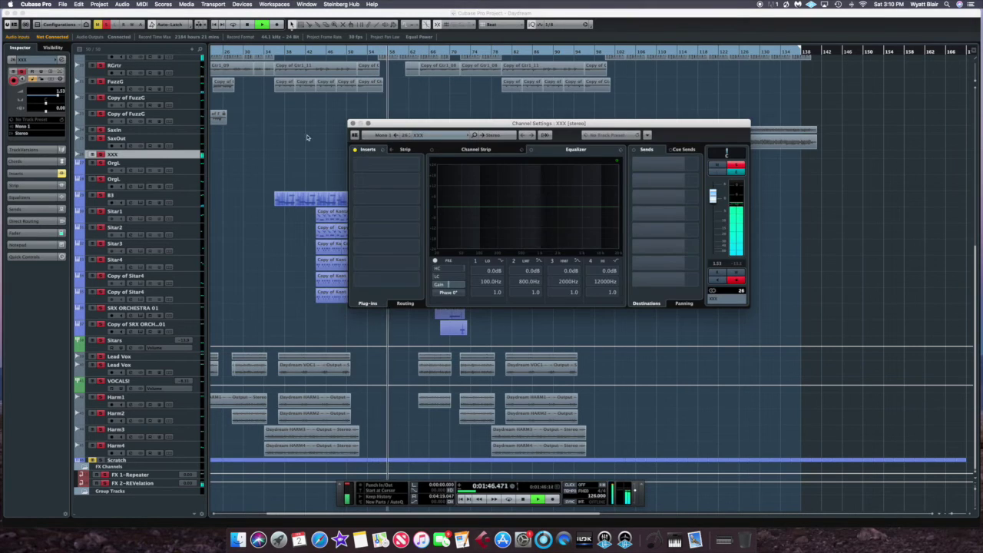
pyautogui.click(352, 123)
pyautogui.press('space')
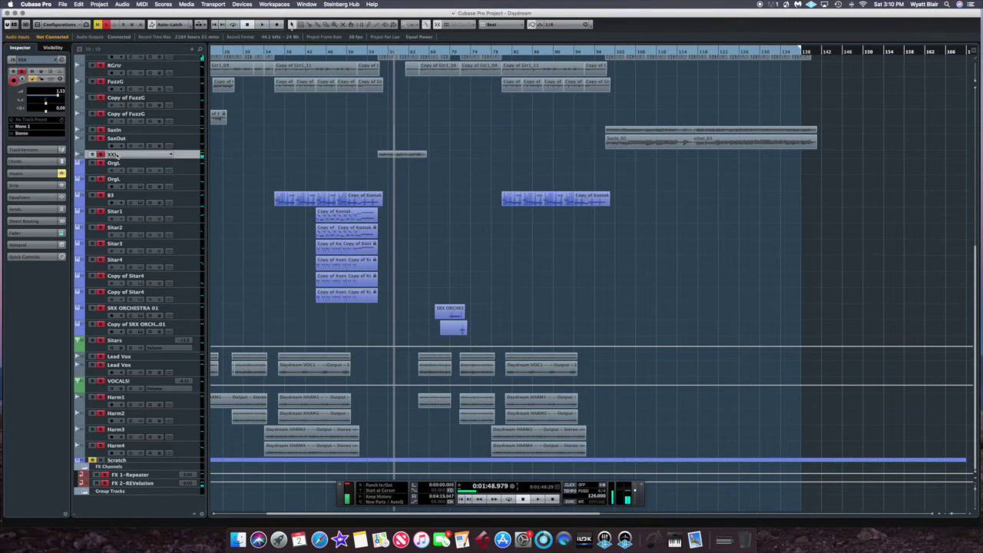
# Mute the XXX track and lower its volume all the way to minus infinity
pyautogui.click(92, 154)
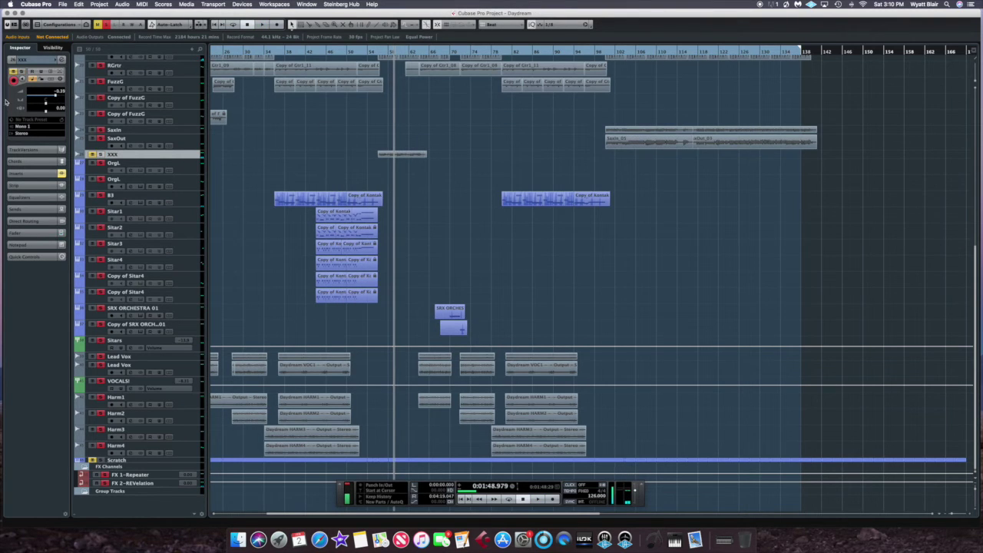
pyautogui.moveTo(40, 98); pyautogui.dragTo(14, 102)
# Open the MixConsole, align its window with the screen, and open the channel settings of the Stereo output
pyautogui.scroll(5, 319, 158)
pyautogui.scroll(4, 320, 157)
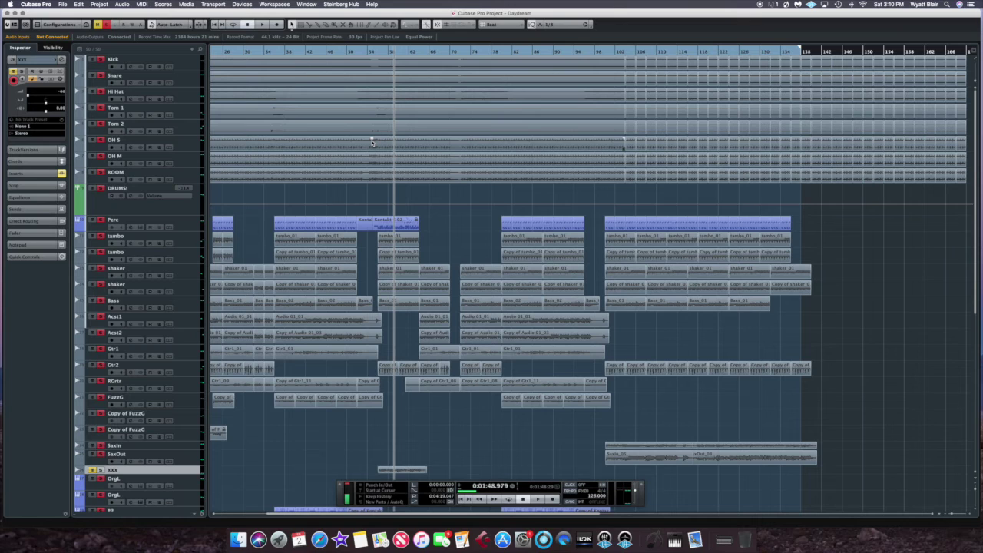
pyautogui.press('F3')
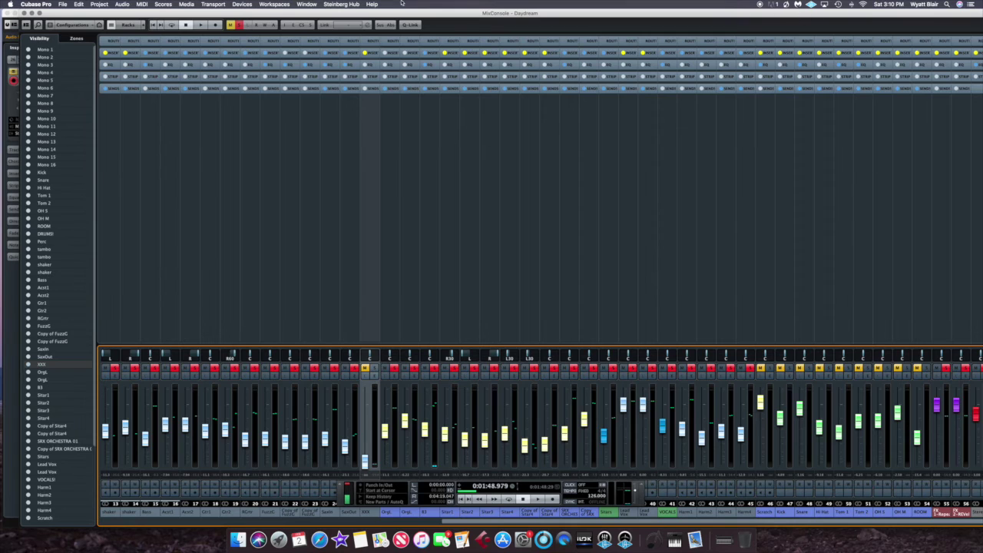
pyautogui.moveTo(256, 14); pyautogui.dragTo(237, 9)
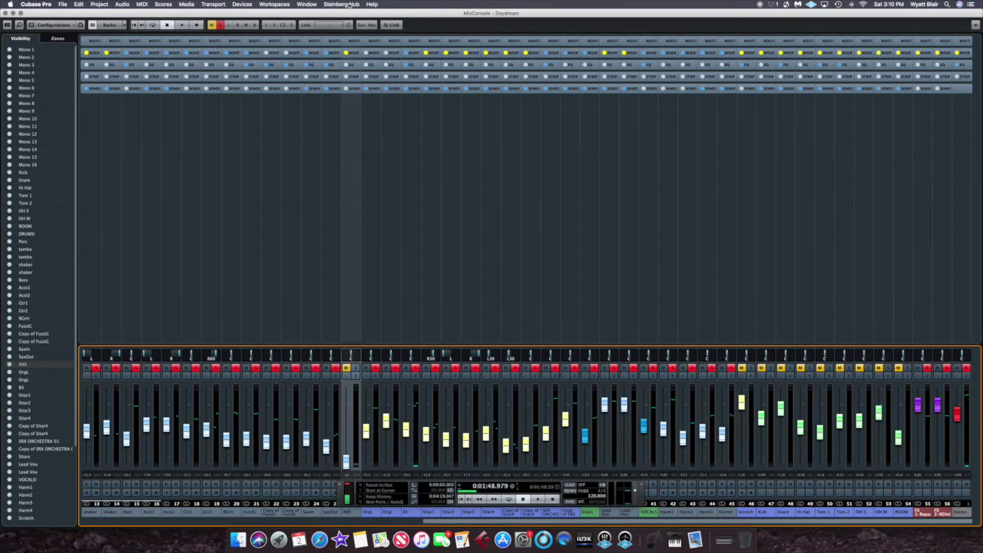
pyautogui.click(967, 371)
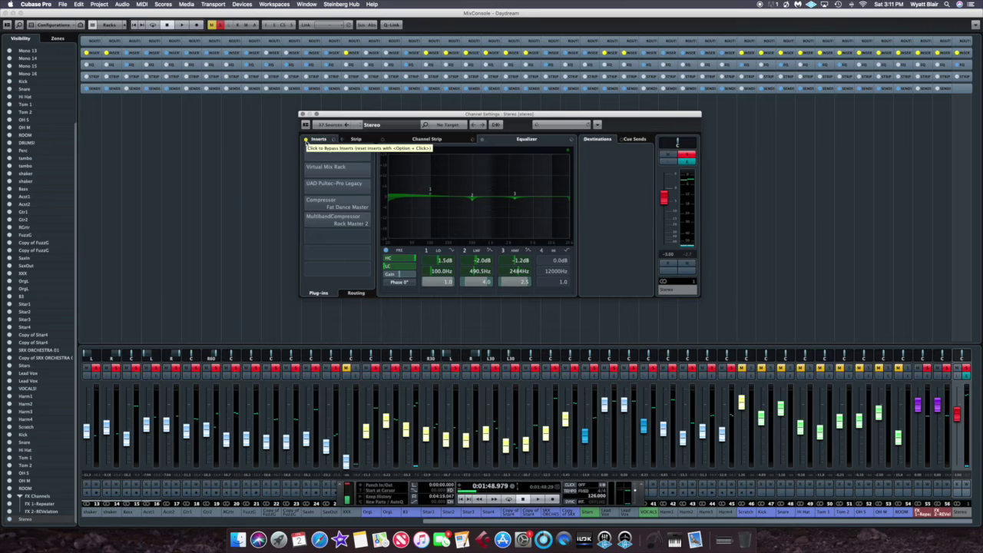
# Reactivate the inserts of the Stereo output and check its Virtual Tape Machines and Virtual Mix Rack settings
pyautogui.click(307, 140)
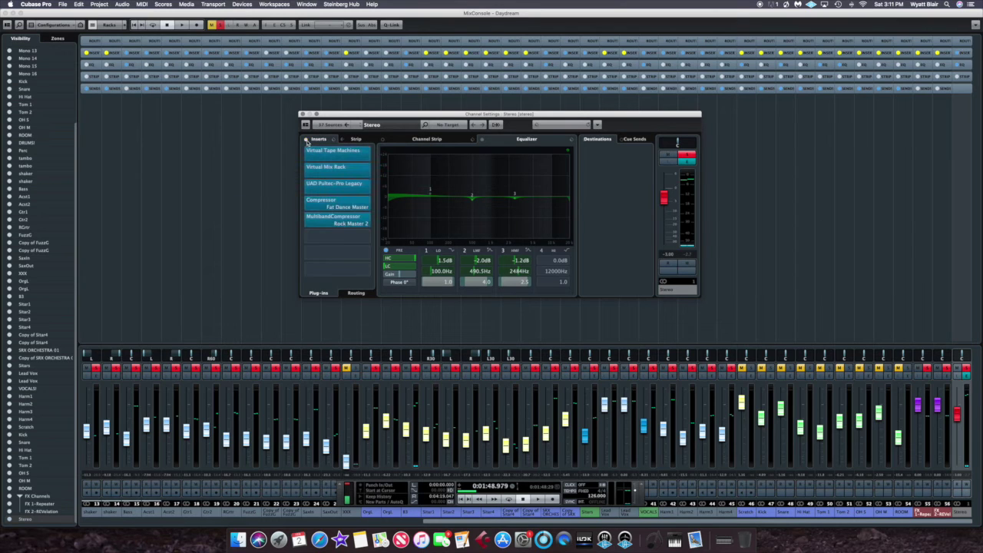
pyautogui.click(365, 151)
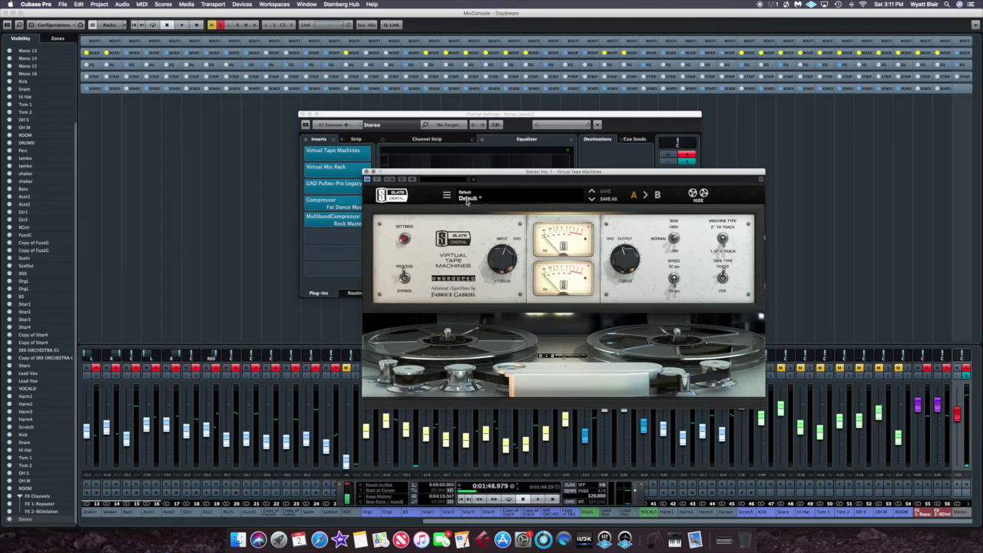
pyautogui.click(367, 172)
pyautogui.click(341, 166)
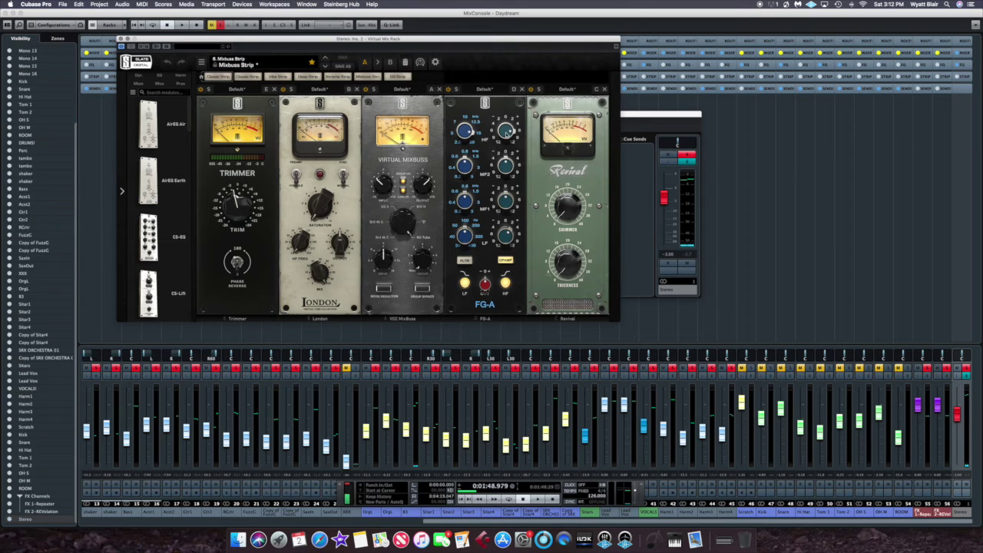
# Check the FG-A equalizer and Revival module settings in the Stereo output's Virtual Mix Rack and close the plug-in
pyautogui.moveTo(506, 132); pyautogui.dragTo(506, 132)
pyautogui.moveTo(508, 132); pyautogui.dragTo(510, 108)
pyautogui.moveTo(506, 235); pyautogui.dragTo(513, 238)
pyautogui.click(566, 269)
pyautogui.click(568, 208)
pyautogui.click(121, 39)
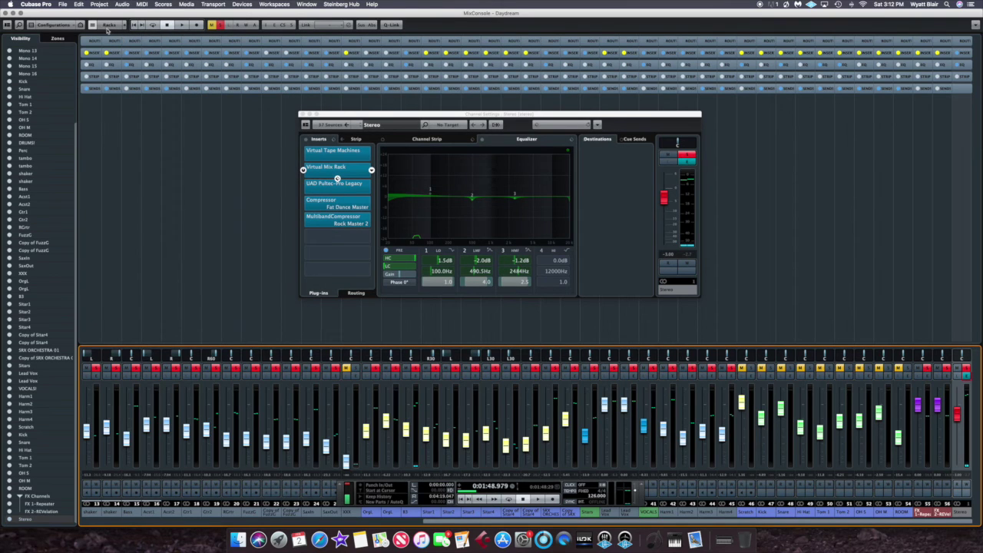
# Open the UAD Pultec-Pro Legacy on the Stereo output, check its boost settings, and close it
pyautogui.click(352, 186)
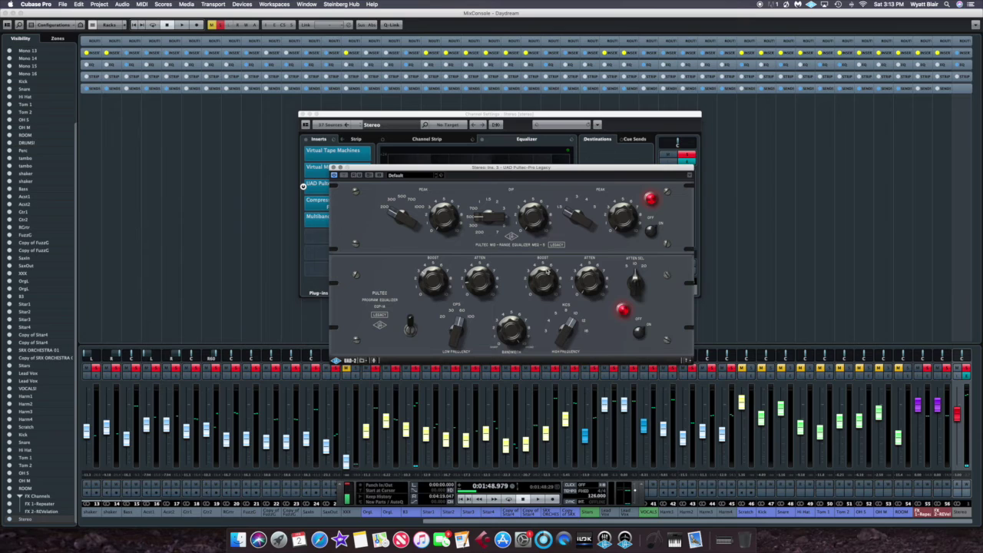
pyautogui.moveTo(541, 283); pyautogui.dragTo(542, 281)
pyautogui.click(332, 167)
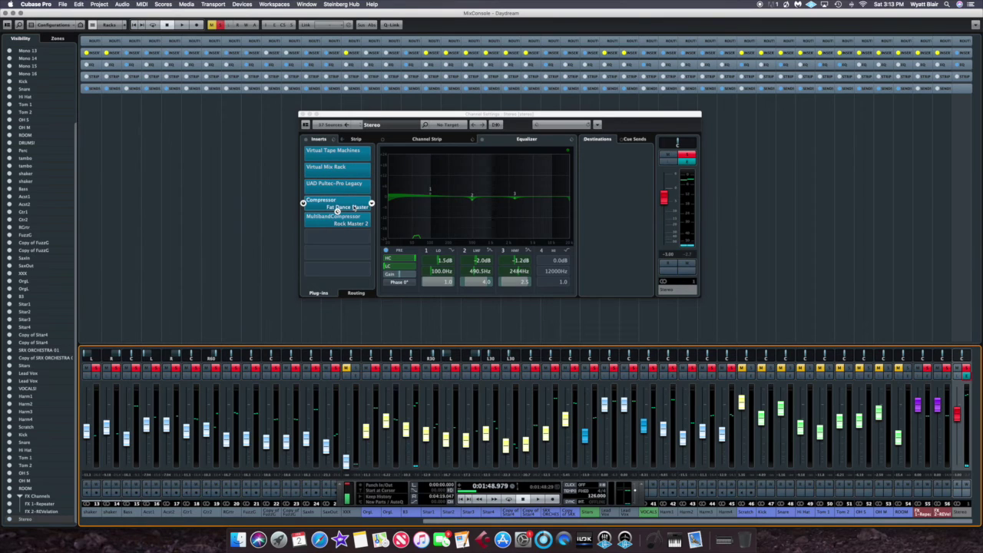
# Check the Stereo output's Compressor settings with the Fat Dance Master preset and reopen the output's channel settings
pyautogui.click(337, 208)
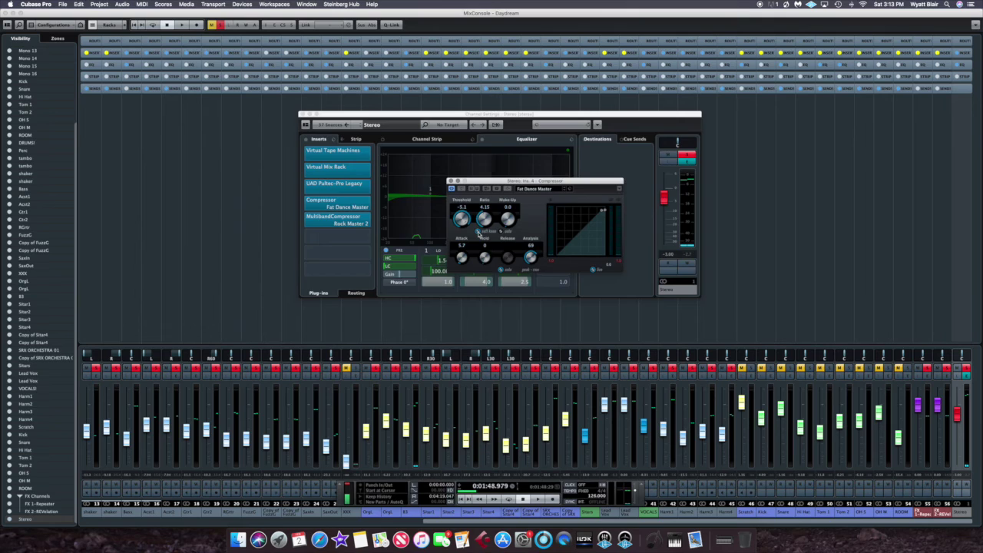
pyautogui.press('Escape')
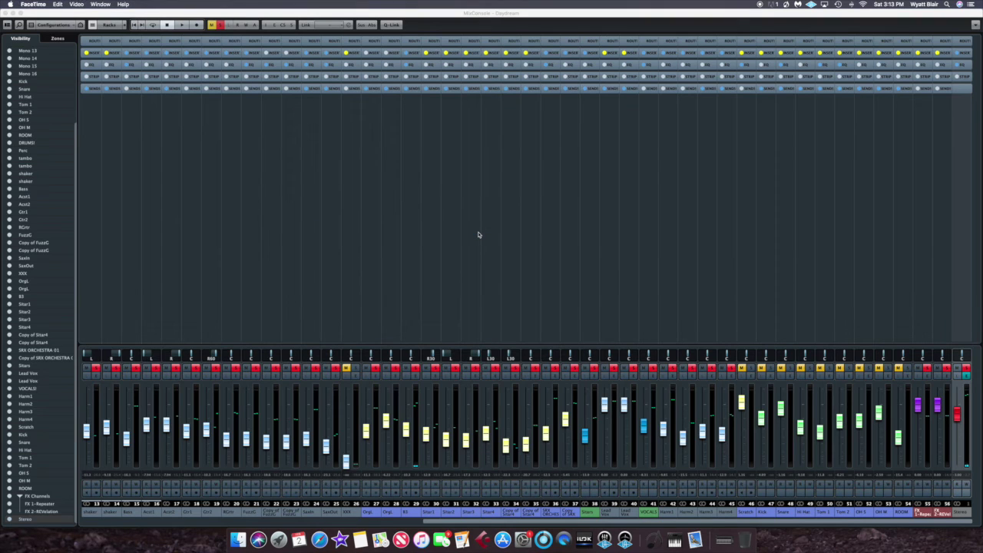
pyautogui.click(335, 214)
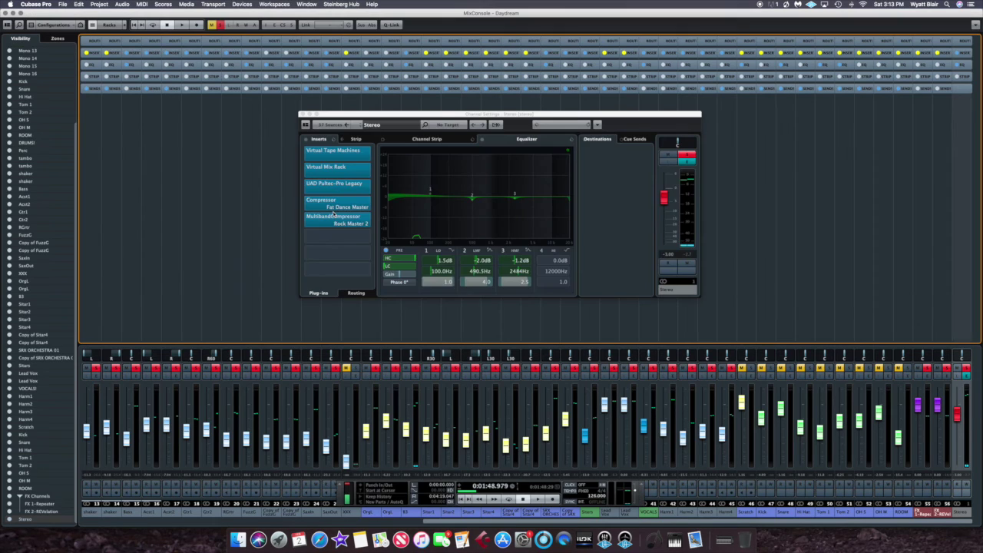
pyautogui.click(302, 115)
pyautogui.click(733, 521)
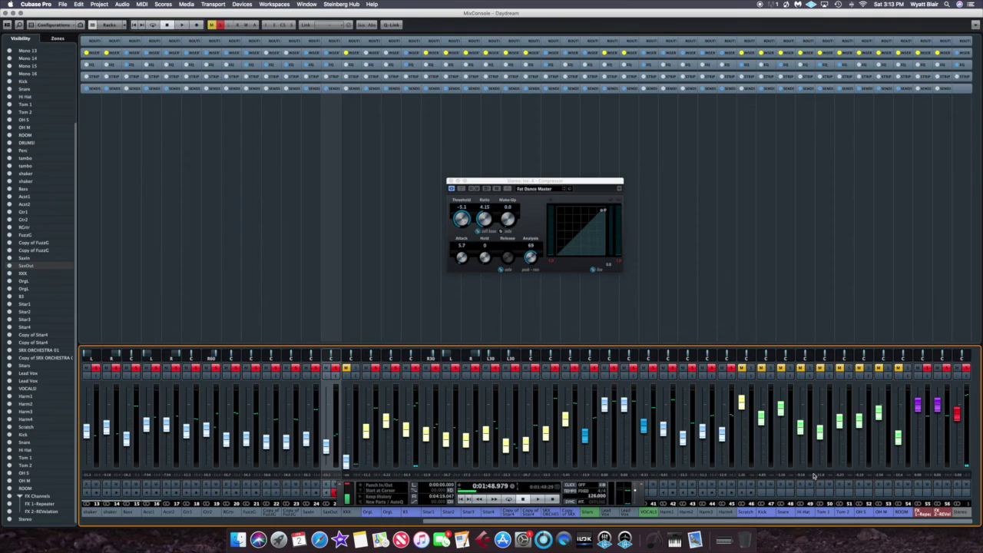
pyautogui.click(967, 376)
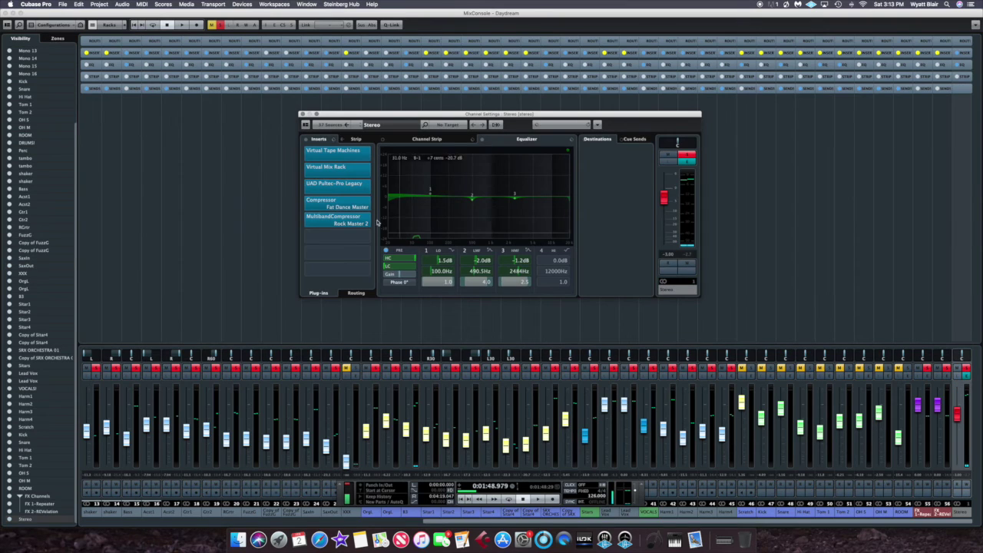
# Open the Stereo output's MultibandCompressor with the Rock Master 2 preset, check its four bands, and close it
pyautogui.moveTo(358, 215)
pyautogui.mouseDown()
pyautogui.moveTo(352, 223)
pyautogui.moveTo(361, 205)
pyautogui.moveTo(353, 223)
pyautogui.mouseUp()
pyautogui.click(352, 222)
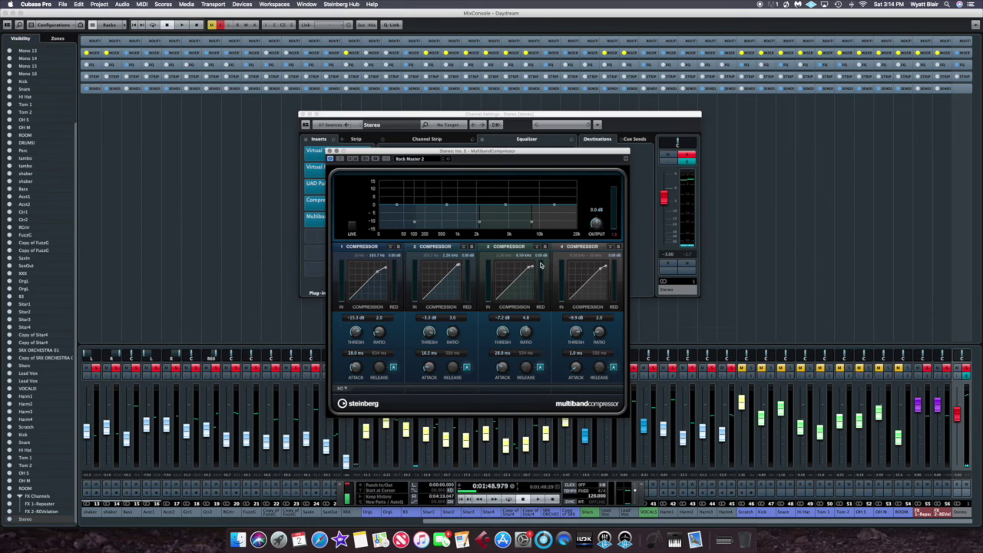
pyautogui.click(329, 150)
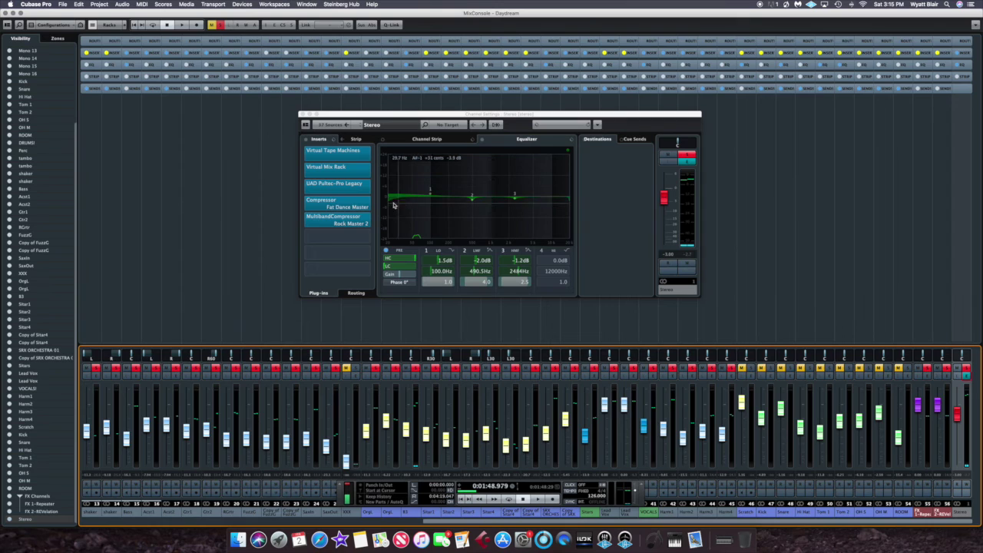
# Watch the Stereo output's Compressor gain reduction during playback from about 1:18 to 1:31 and close the plug-in
pyautogui.click(349, 209)
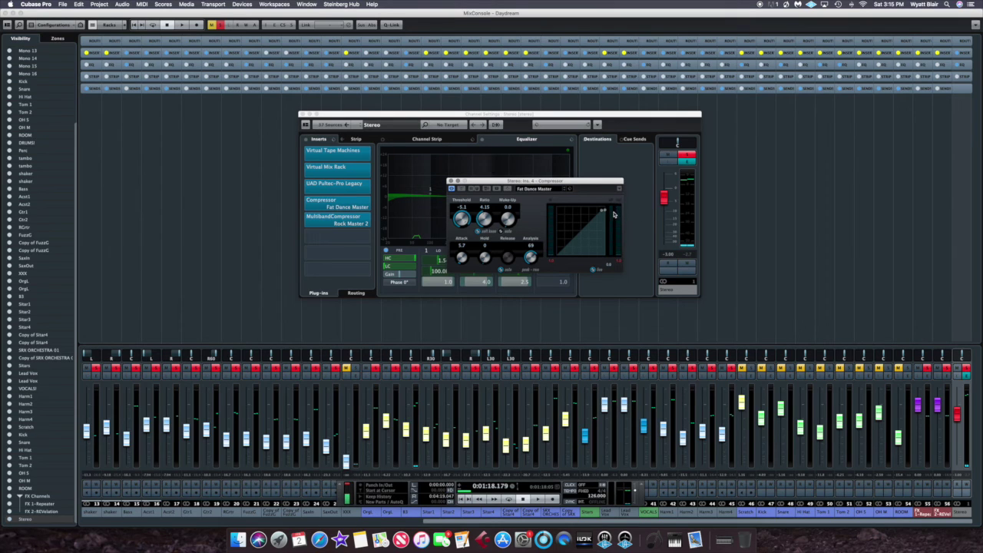
pyautogui.press('space')
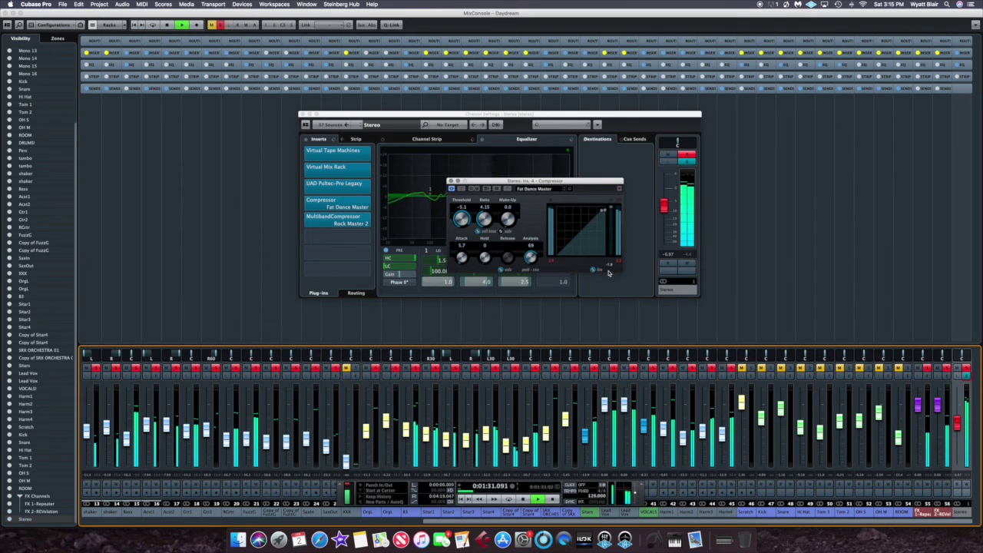
pyautogui.press('space')
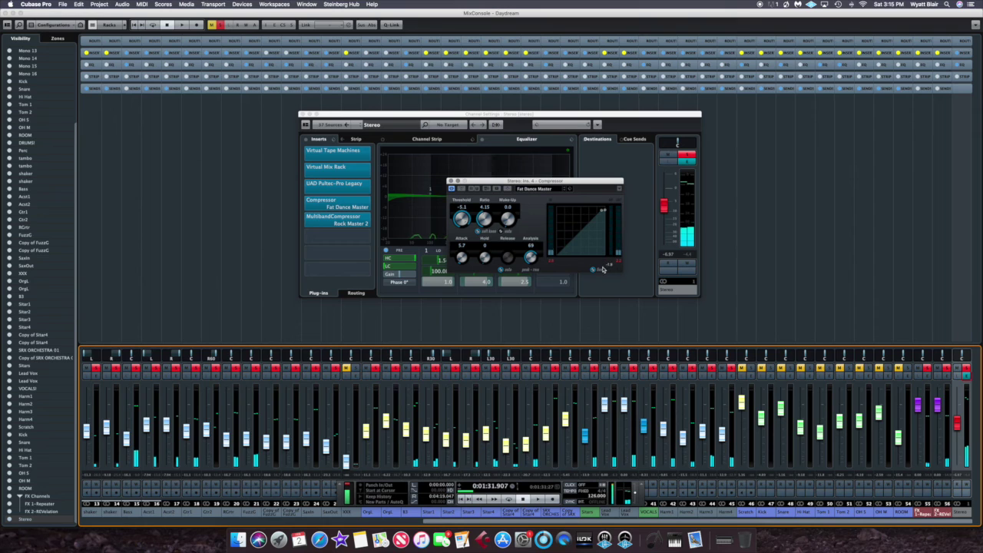
pyautogui.click(451, 182)
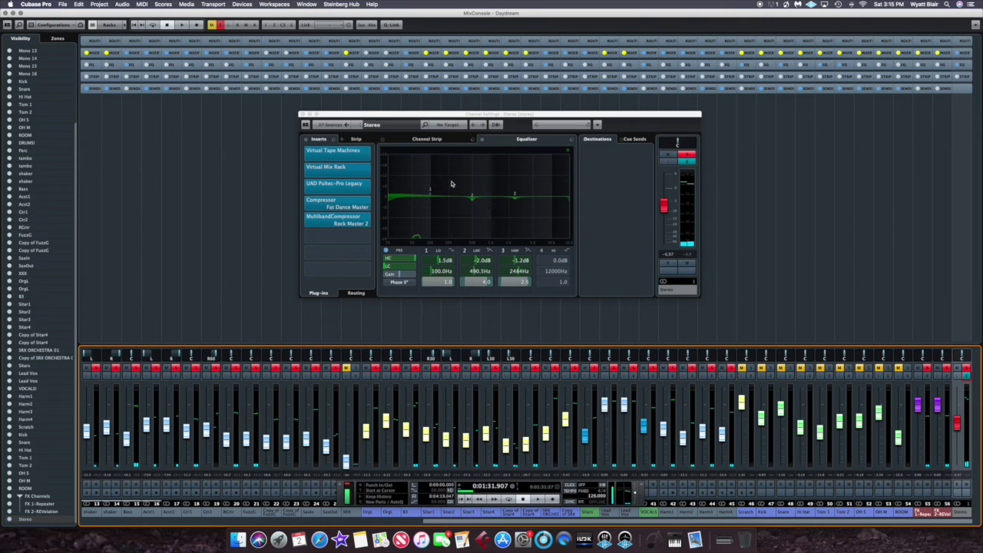
# Reopen the MultibandCompressor and solo bands 1, 2 and 3 one after another during playback, stopping at about 1:59
pyautogui.click(355, 225)
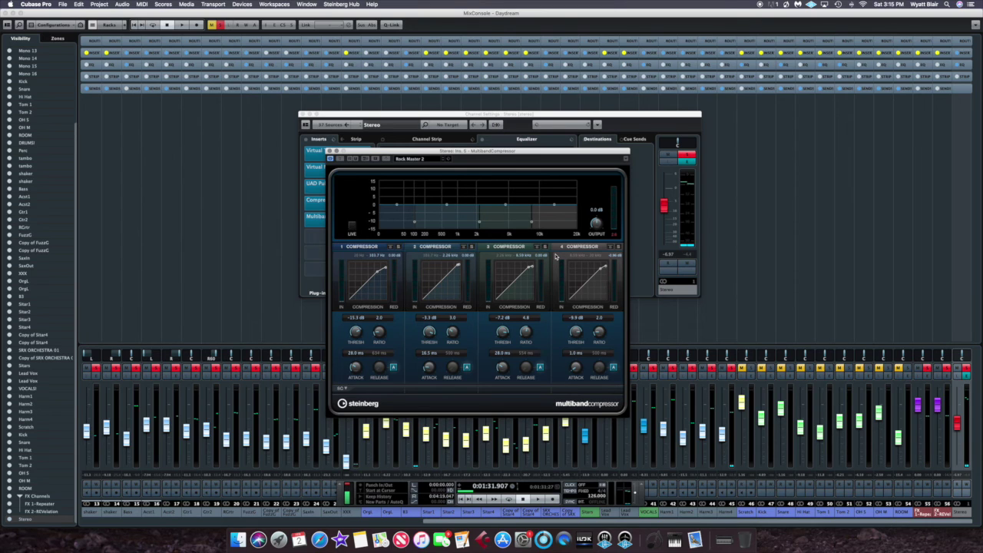
pyautogui.press('space')
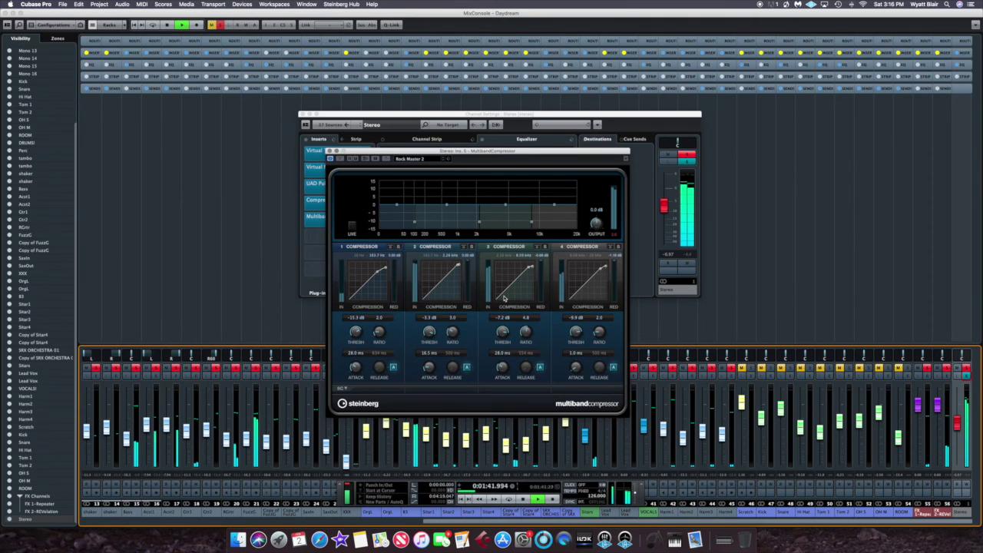
pyautogui.click(397, 246)
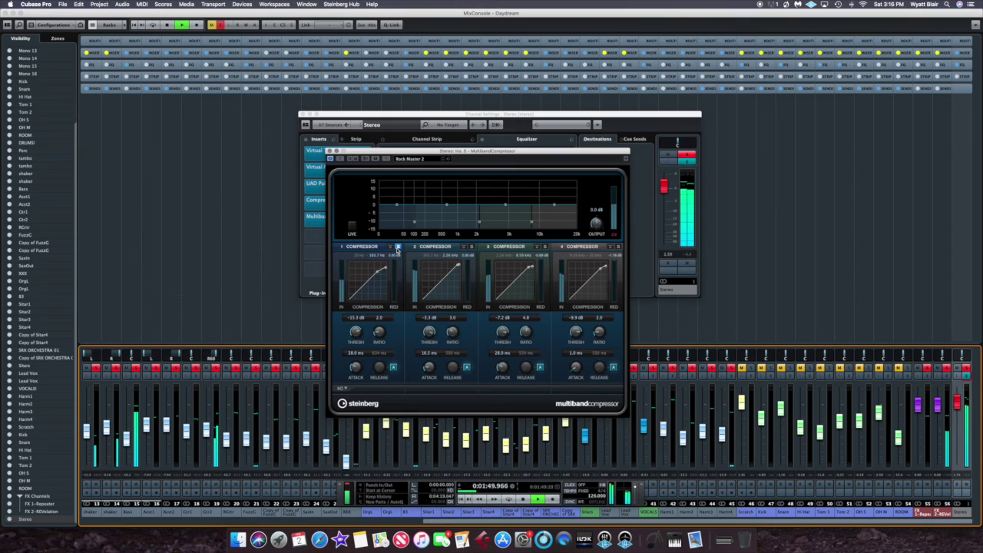
pyautogui.click(470, 246)
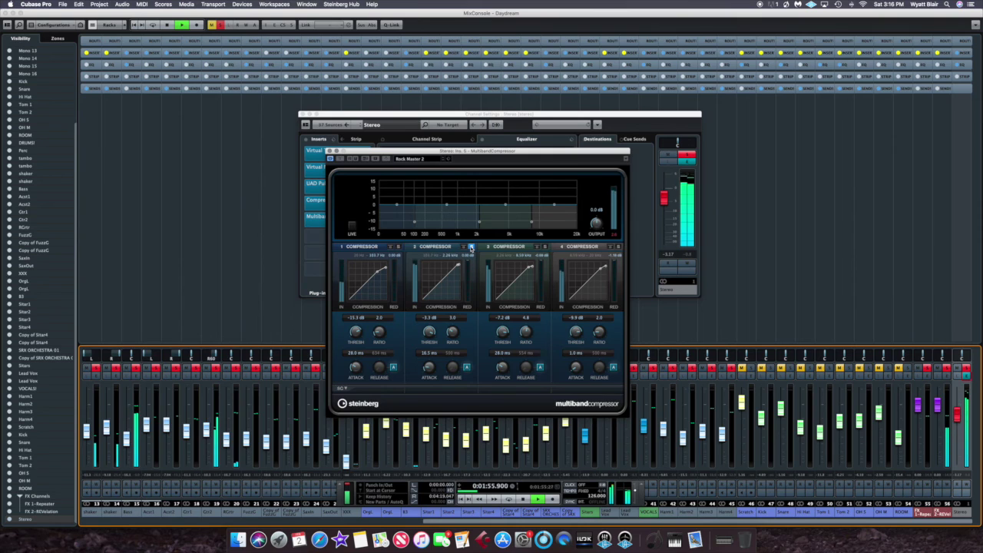
pyautogui.click(544, 247)
pyautogui.press('space')
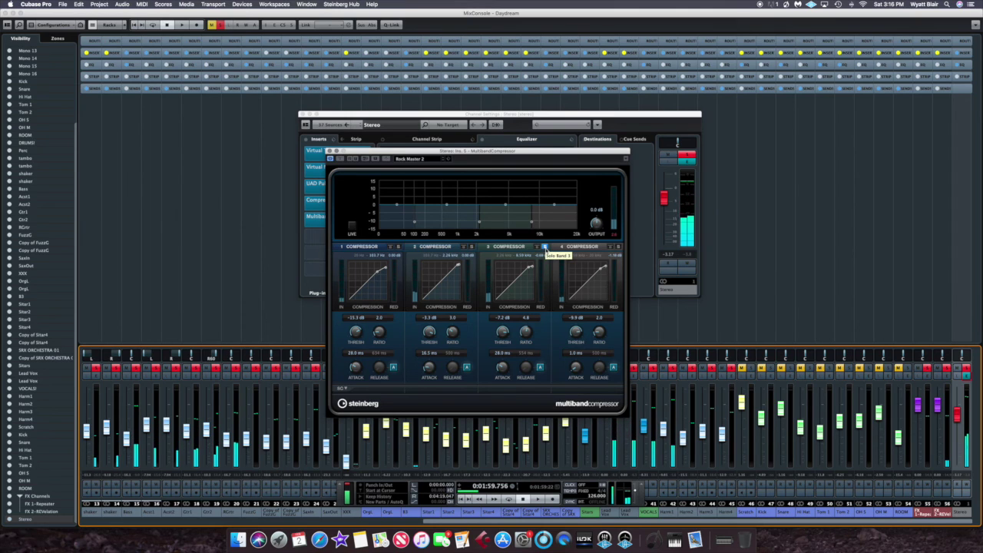
# Resume playback, solo and unsolo band 4 of the MultibandCompressor, stop at about 2:10, and close the plug-in
pyautogui.click(544, 246)
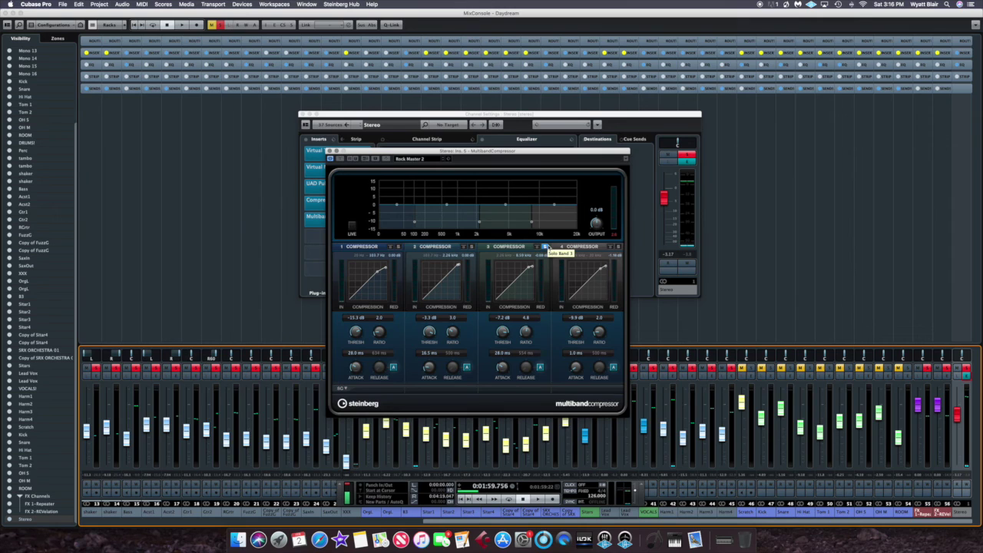
pyautogui.press('space')
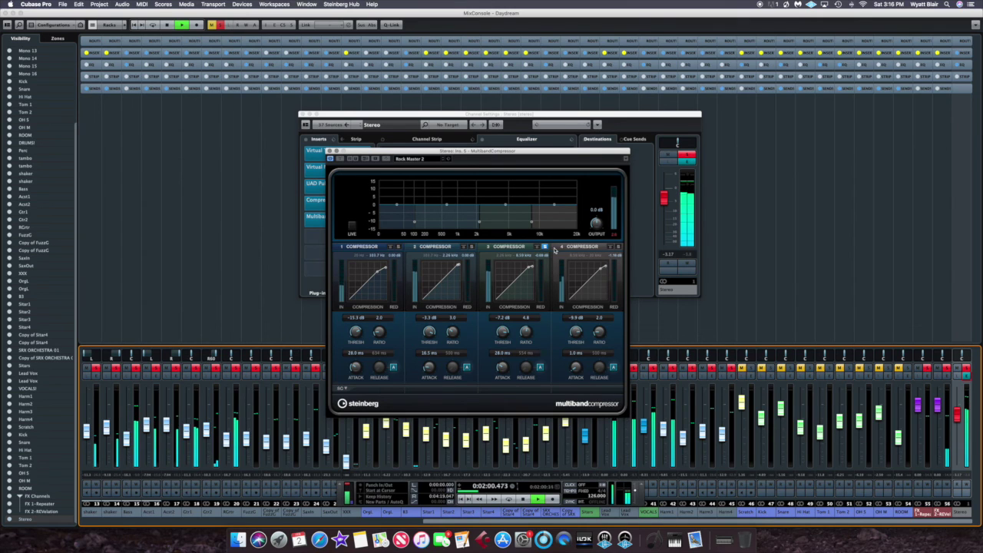
pyautogui.click(618, 246)
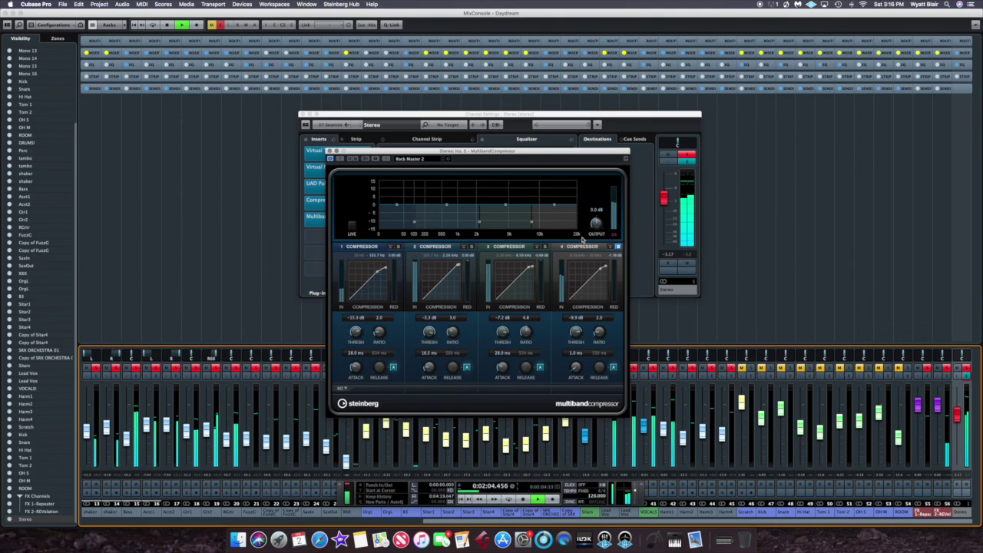
pyautogui.click(619, 247)
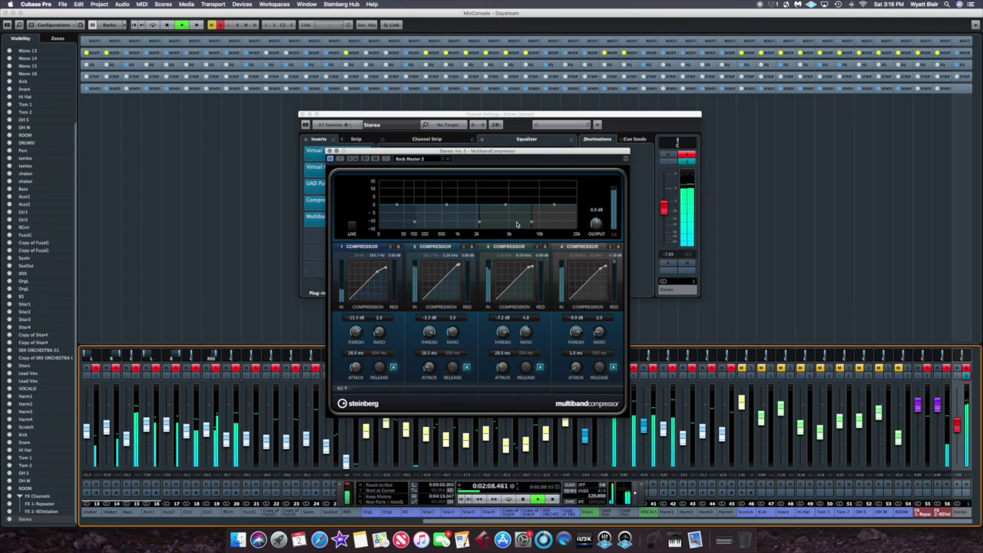
pyautogui.press('space')
pyautogui.click(330, 152)
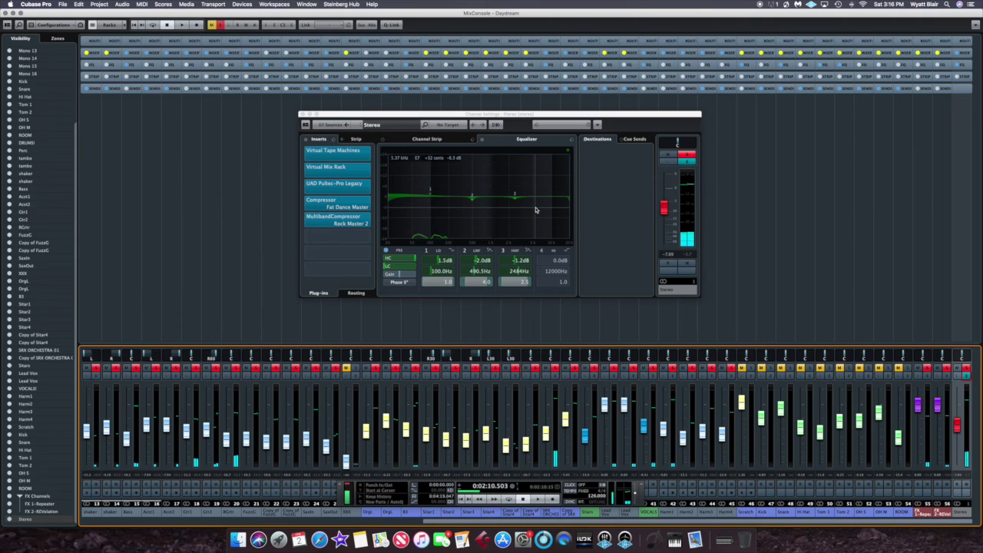
# Play the mix from about 0:18 and audition the gain of the Stereo output's second EQ band, stopping at about 0:28
pyautogui.press('KP_0')
pyautogui.press('KP_Subtract')
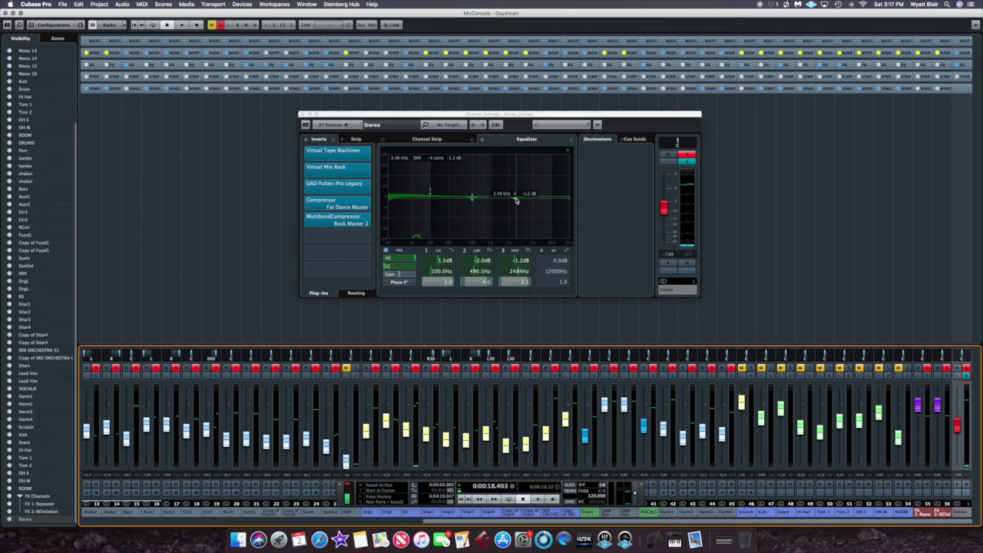
pyautogui.press('space')
pyautogui.click(483, 261)
pyautogui.moveTo(483, 262); pyautogui.dragTo(491, 267)
pyautogui.press('space')
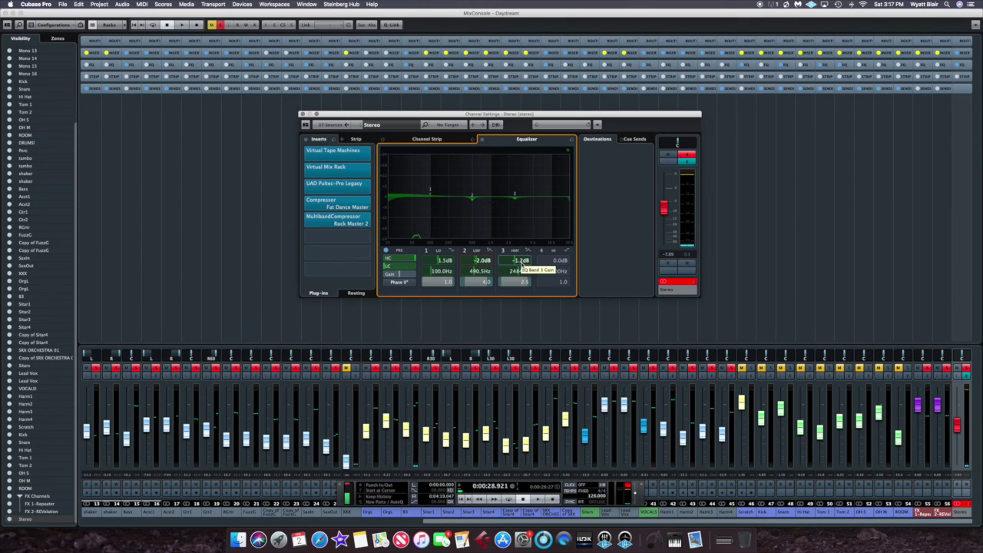
# Audition a boost on the Stereo output's third EQ band during playback and set its gain to -1.4 dB
pyautogui.scroll(-5, 521, 263)
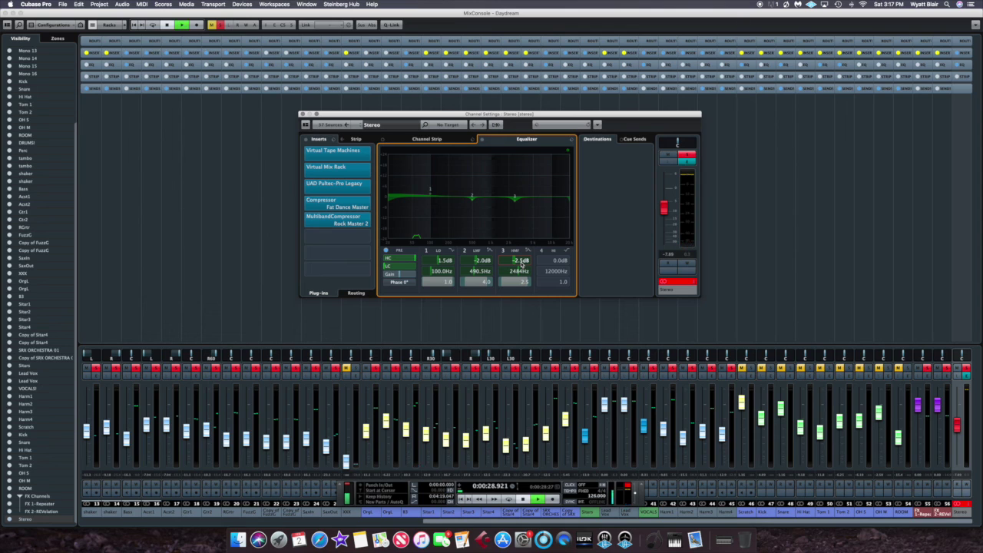
pyautogui.press('space')
pyautogui.scroll(10, 523, 263)
pyautogui.scroll(9, 524, 262)
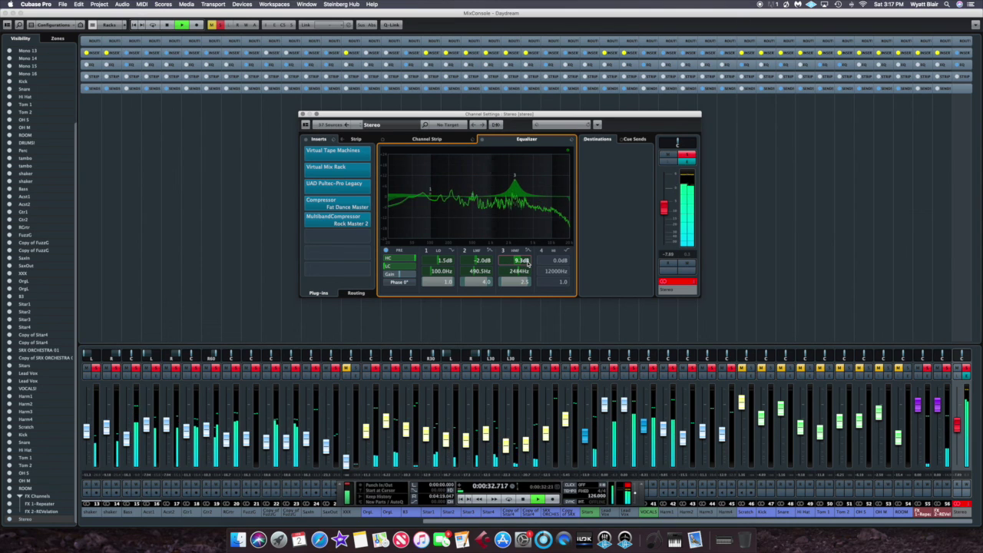
pyautogui.scroll(-5, 525, 262)
pyautogui.scroll(-12, 525, 263)
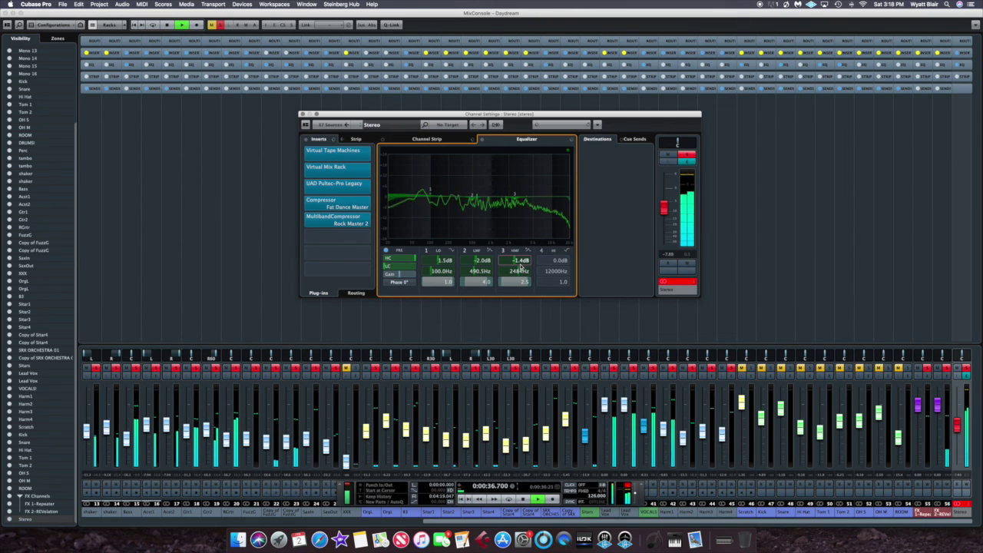
pyautogui.scroll(1, 520, 263)
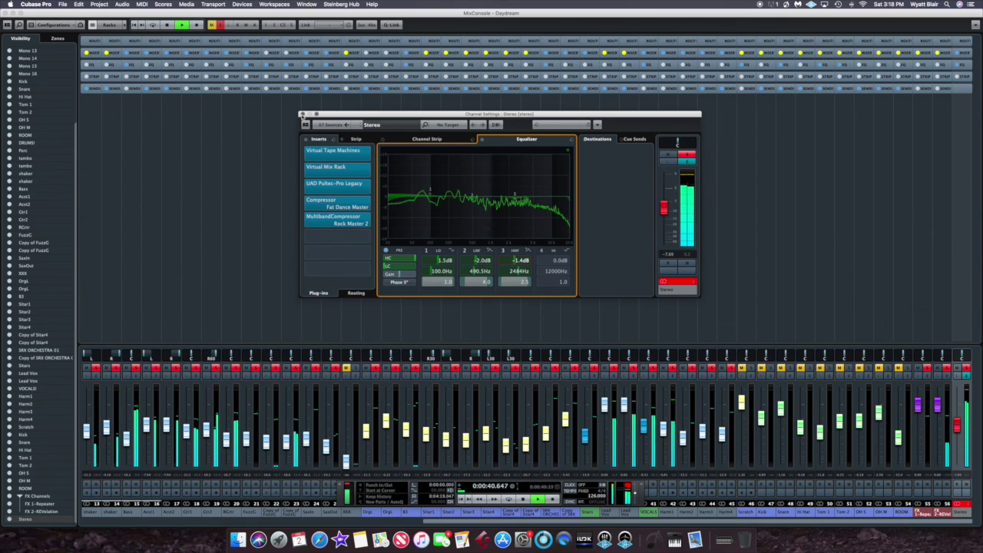
# Compare the Stereo output with its inserts bypassed and reactivated, stop playback, and return to the project window
pyautogui.click(305, 139)
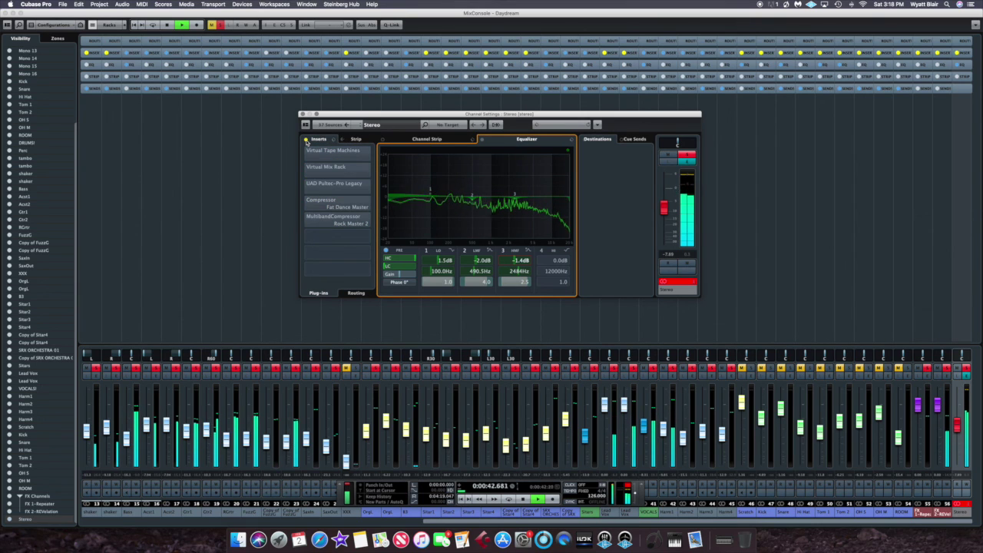
pyautogui.click(306, 139)
pyautogui.press('space')
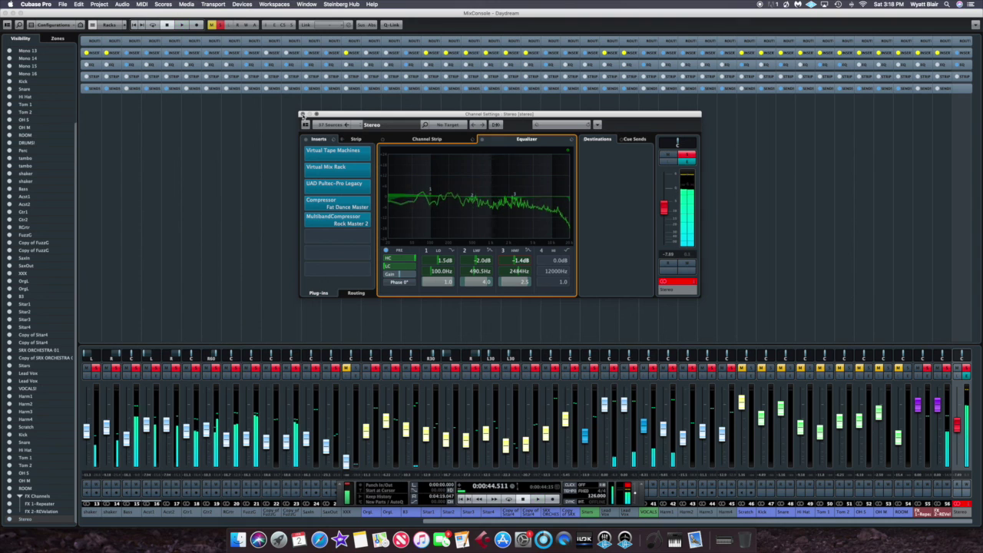
pyautogui.click(302, 114)
pyautogui.press('F3')
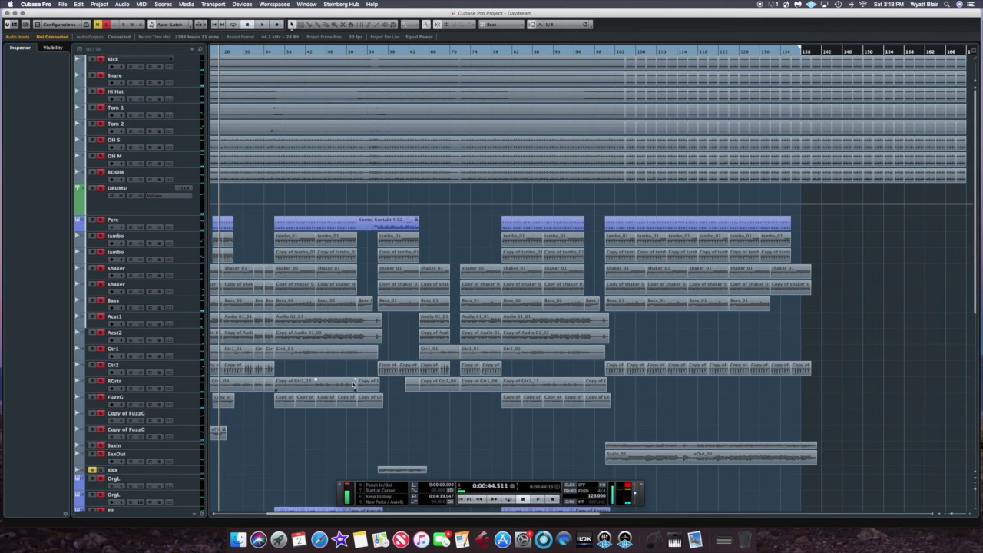
# Look over the whole Daydream arrangement from its start, from the drum tracks down to the vocals and FX channels
pyautogui.moveTo(427, 514); pyautogui.dragTo(364, 513)
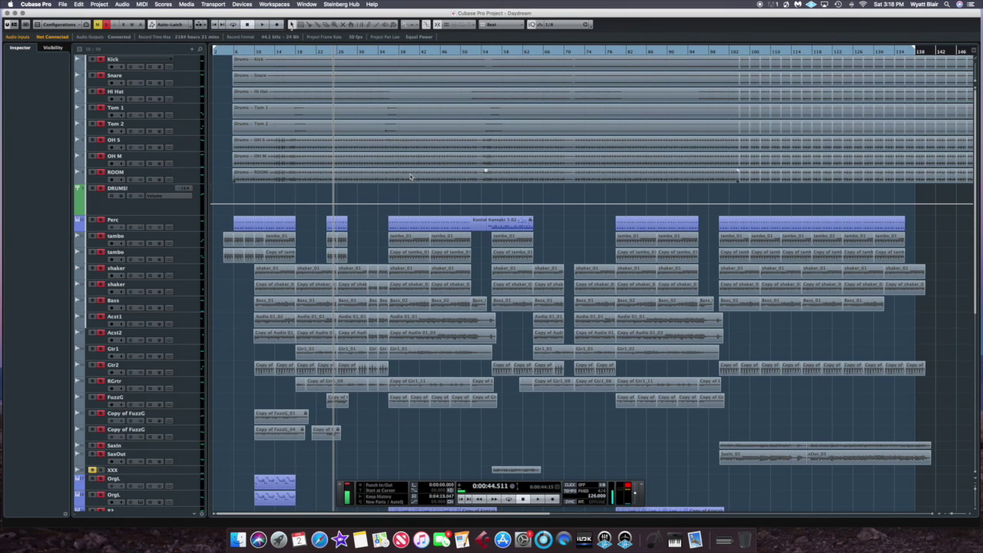
pyautogui.scroll(-10, 380, 197)
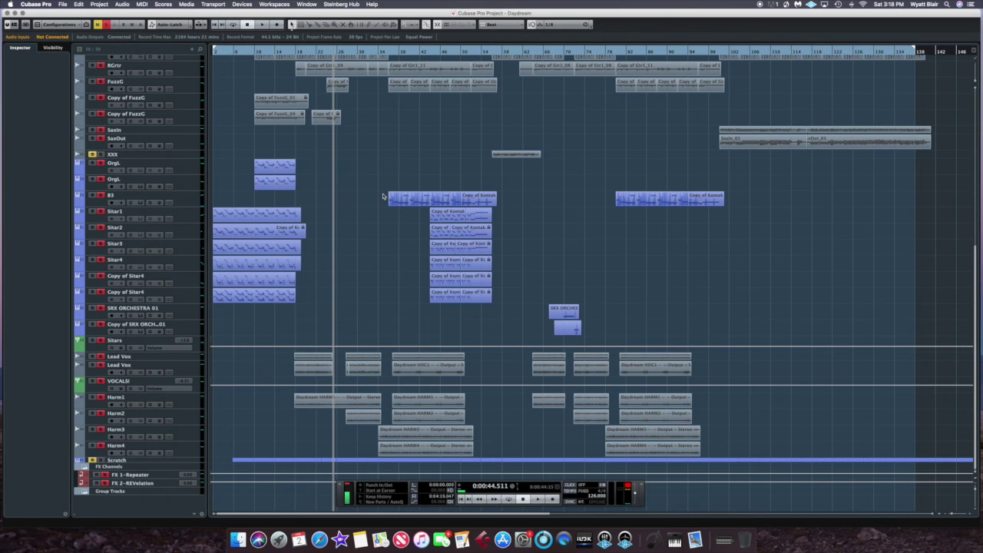
pyautogui.scroll(10, 382, 197)
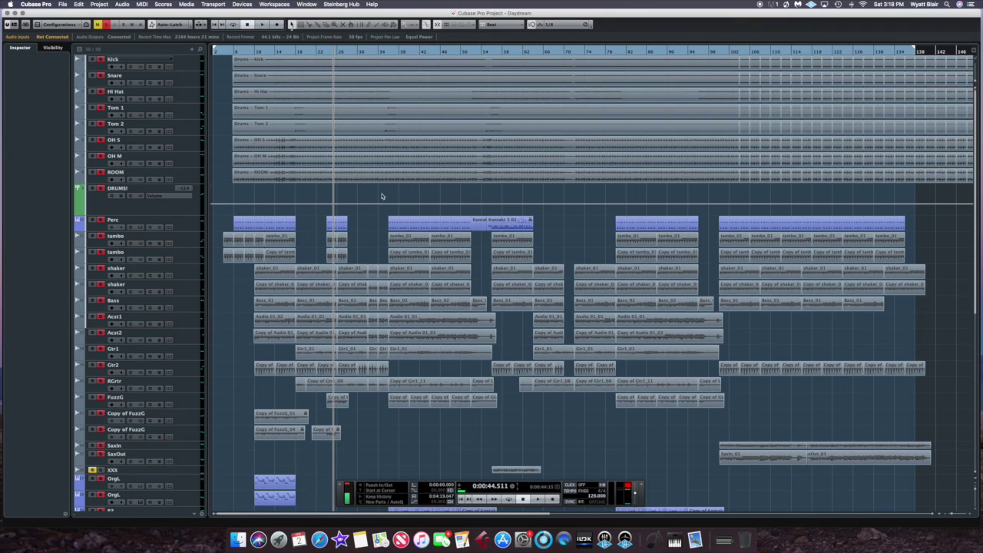
pyautogui.hscroll(5, 381, 197)
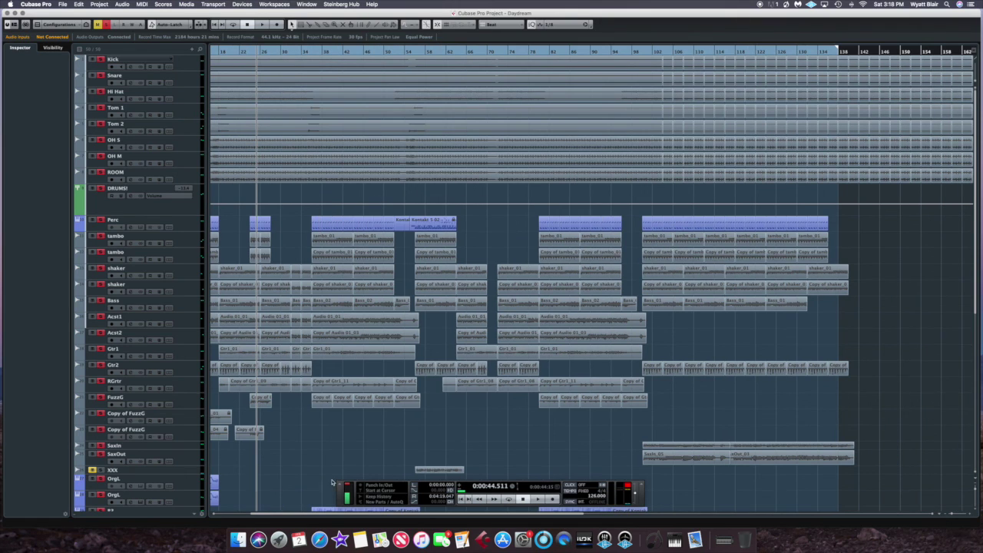
pyautogui.hscroll(-3, 279, 516)
pyautogui.hscroll(-1, 251, 514)
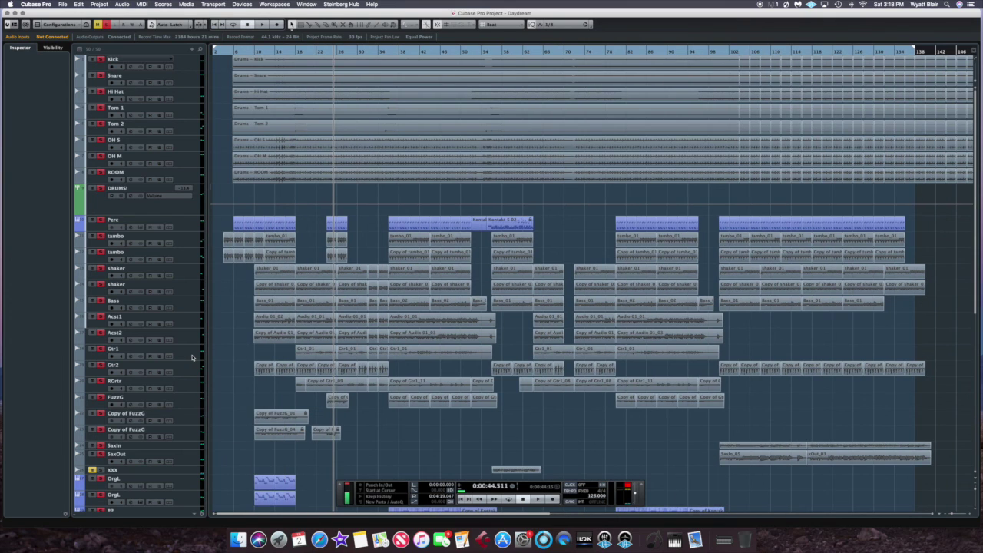
pyautogui.scroll(-6, 295, 307)
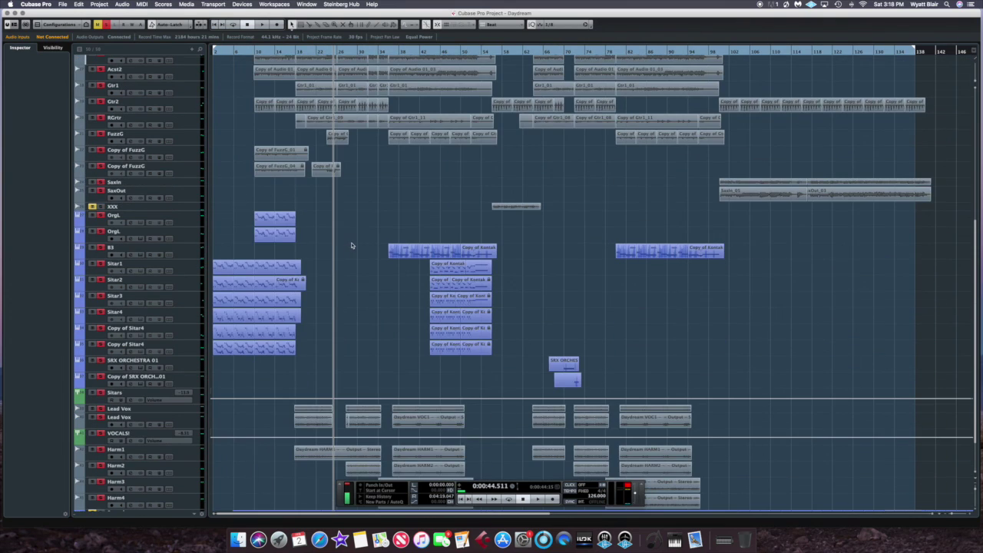
pyautogui.scroll(6, 352, 245)
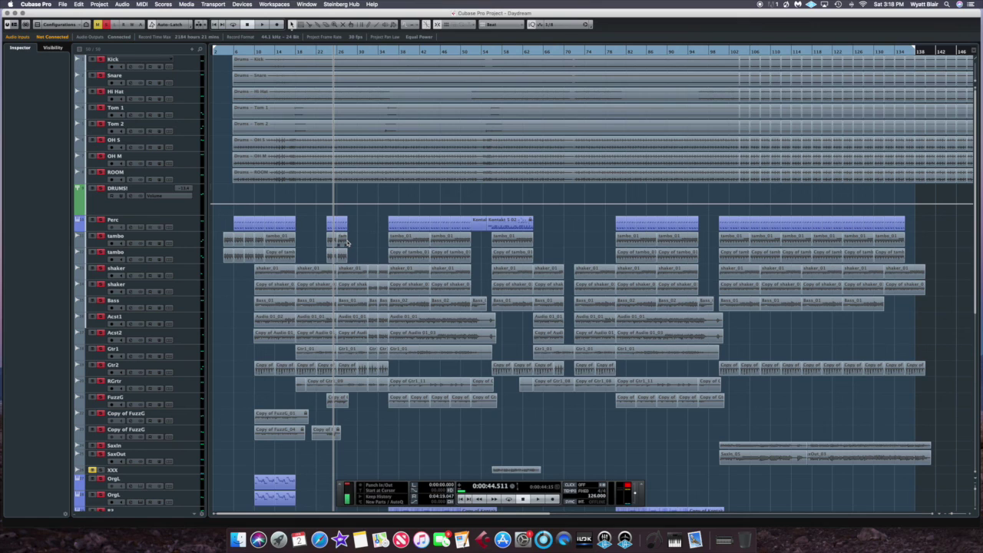